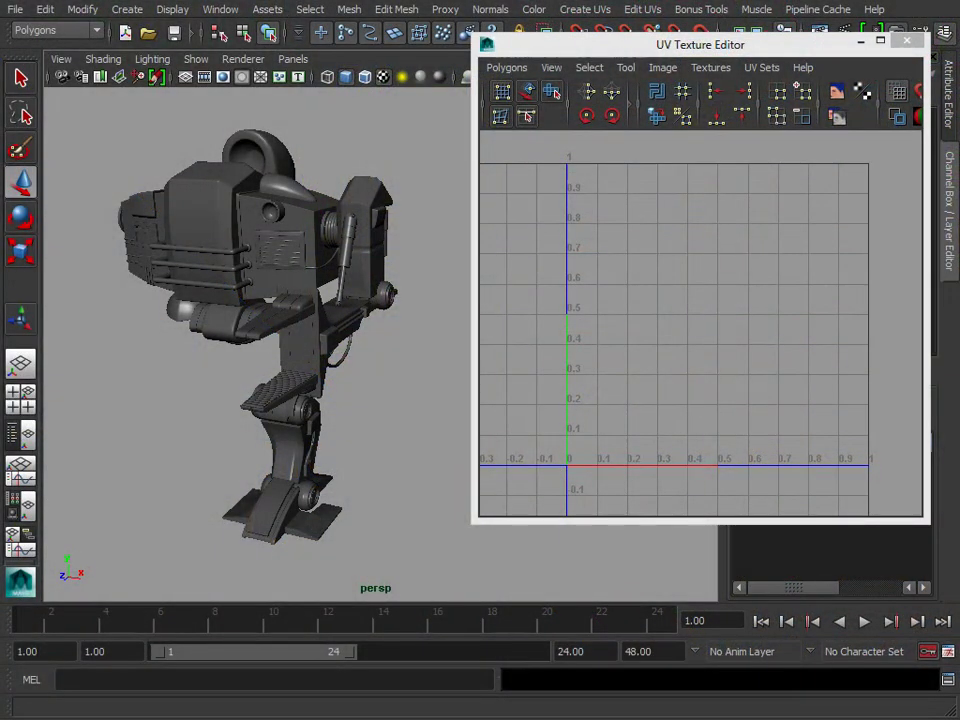
Step: Select the torso mesh, then the limbs mesh, in turn to compare their UV layouts
{"action": "left_click_drag", "start_coordinate": [122, 274], "coordinate": [193, 300], "text": "alt"}
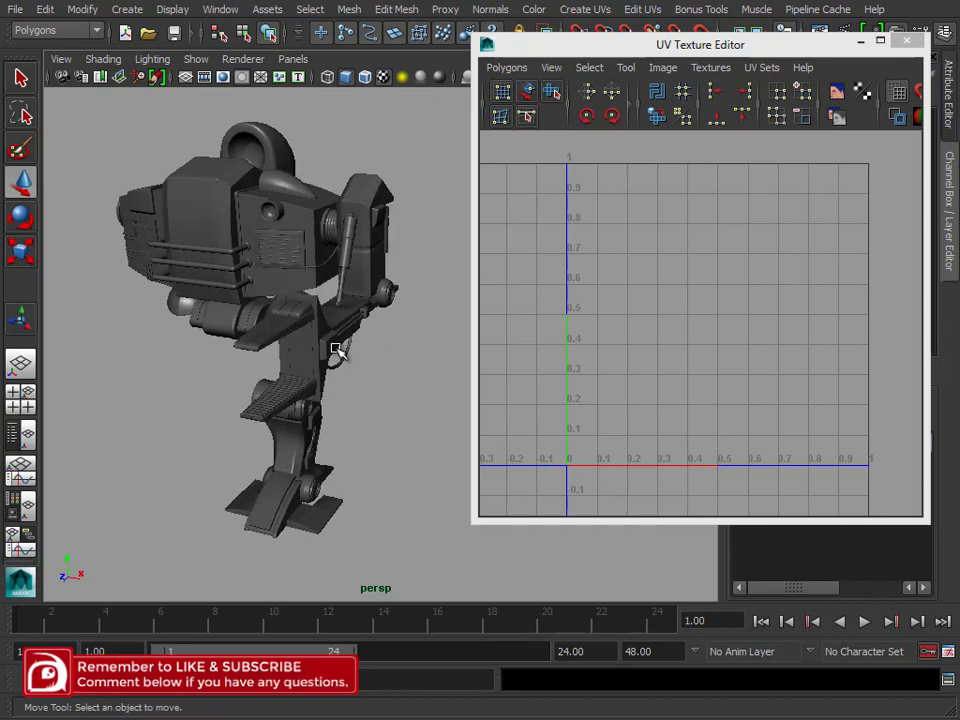
{"action": "left_click", "coordinate": [199, 190]}
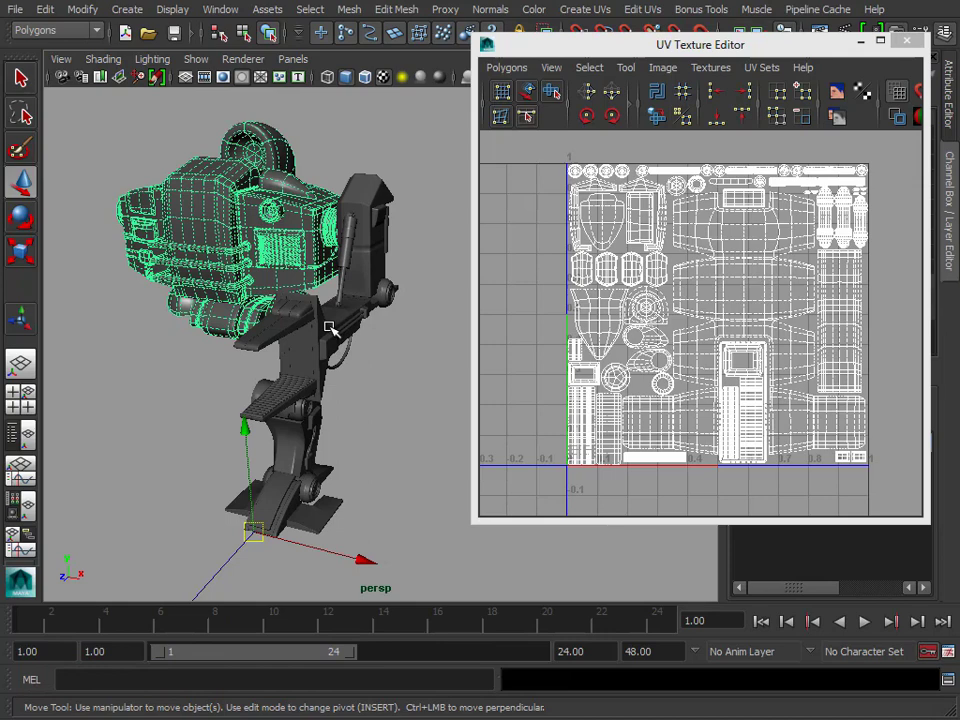
{"action": "left_click", "coordinate": [392, 456]}
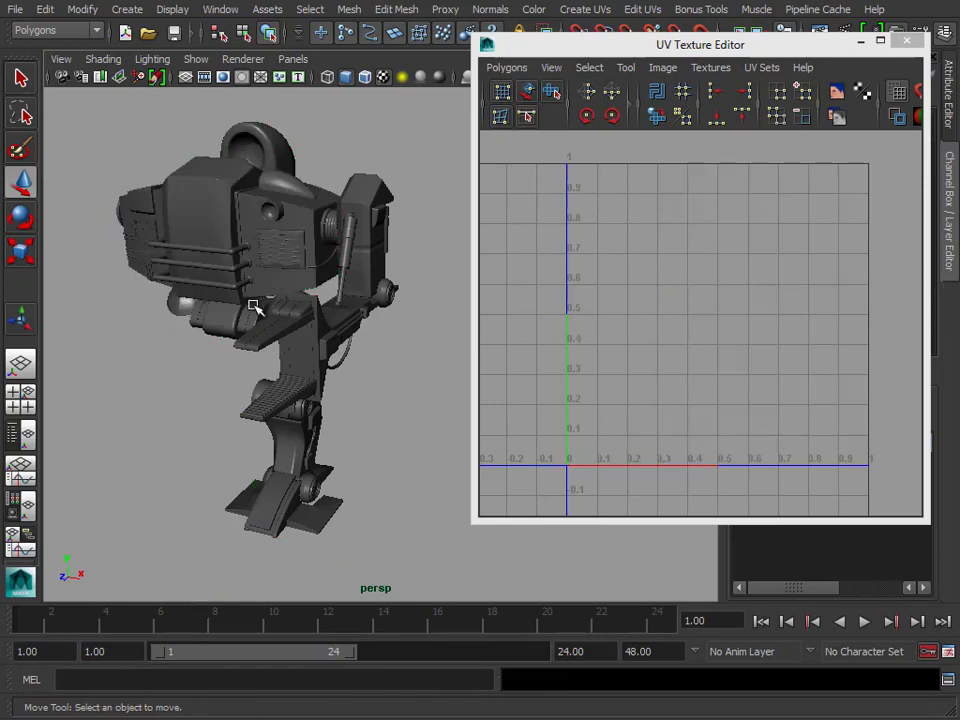
{"action": "left_click", "coordinate": [223, 219]}
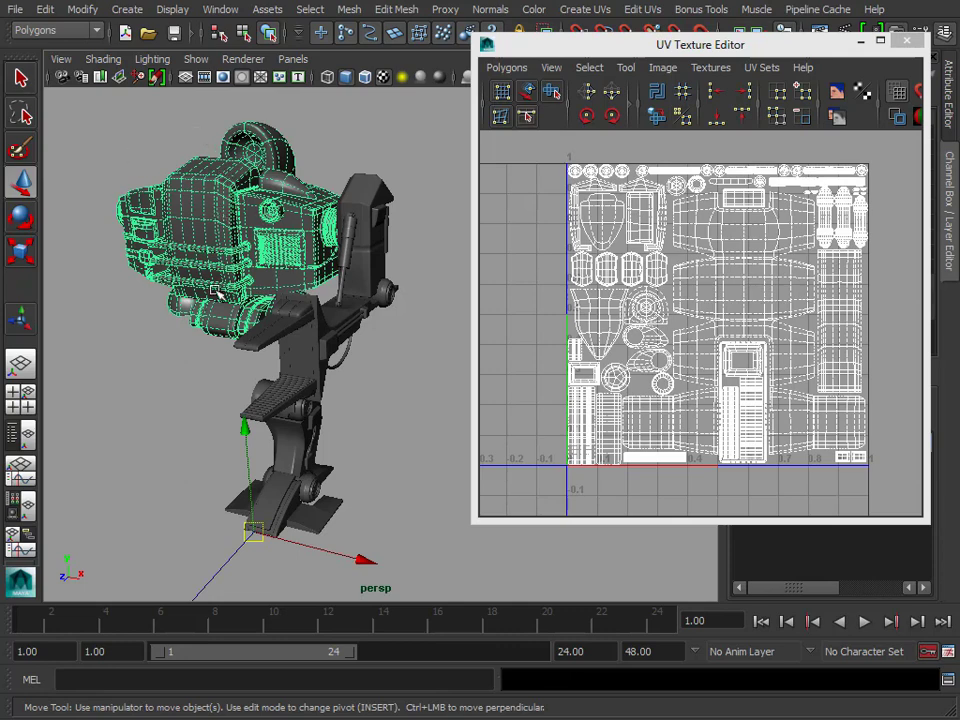
{"action": "left_click", "coordinate": [291, 323]}
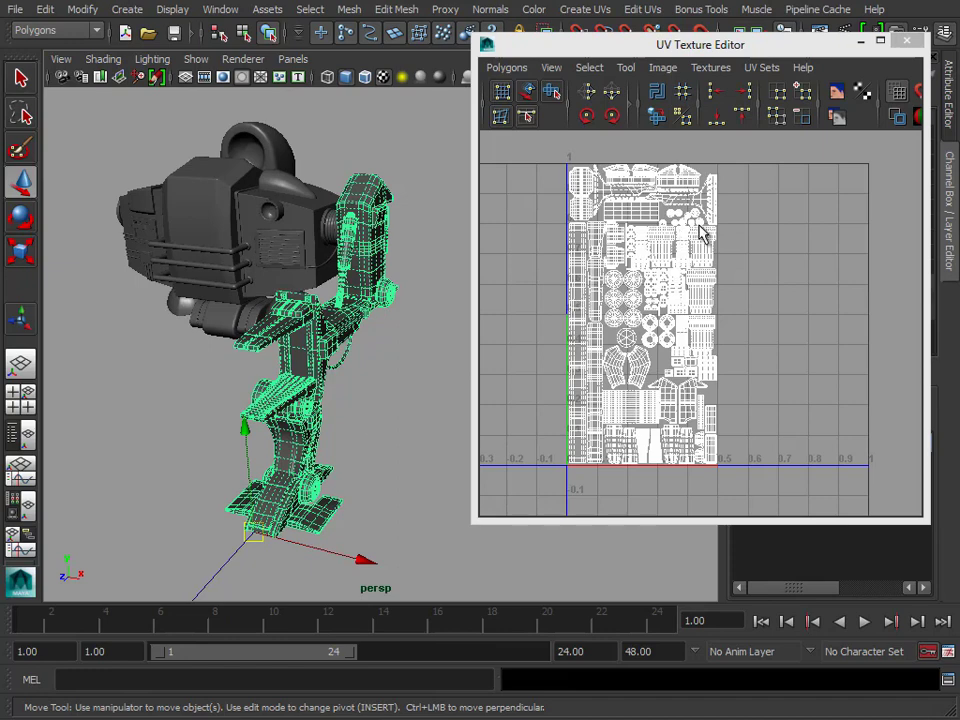
{"action": "left_click", "coordinate": [268, 285]}
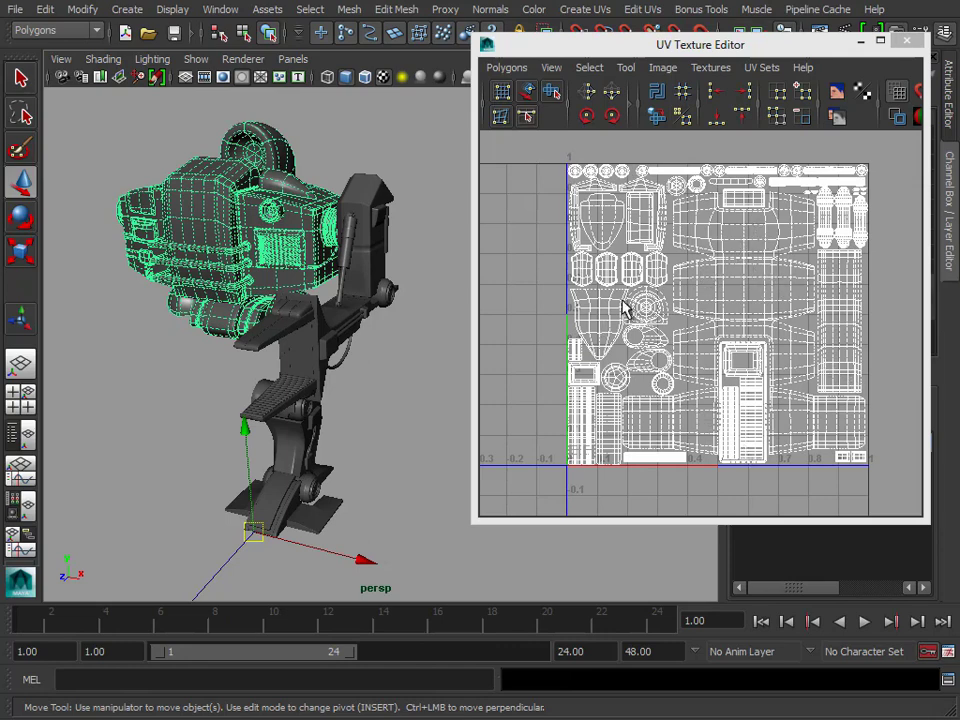
{"action": "left_click", "coordinate": [377, 255]}
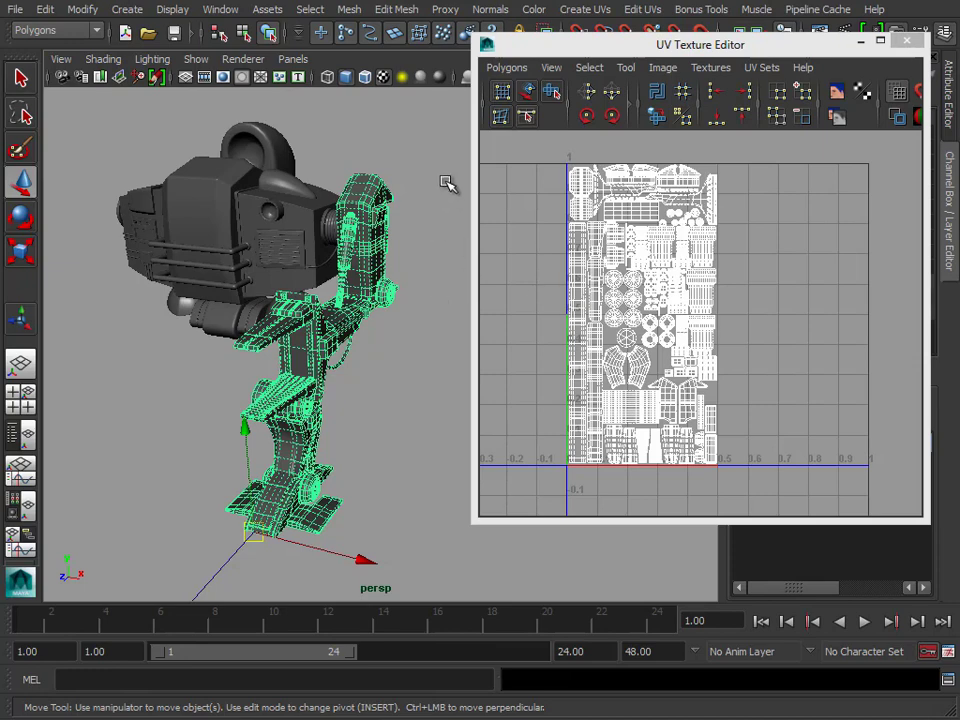
{"action": "left_click", "coordinate": [383, 353]}
{"action": "right_click_drag", "start_coordinate": [383, 353], "coordinate": [321, 368], "text": "alt"}
{"action": "left_click_drag", "start_coordinate": [321, 368], "coordinate": [317, 339], "text": "alt"}
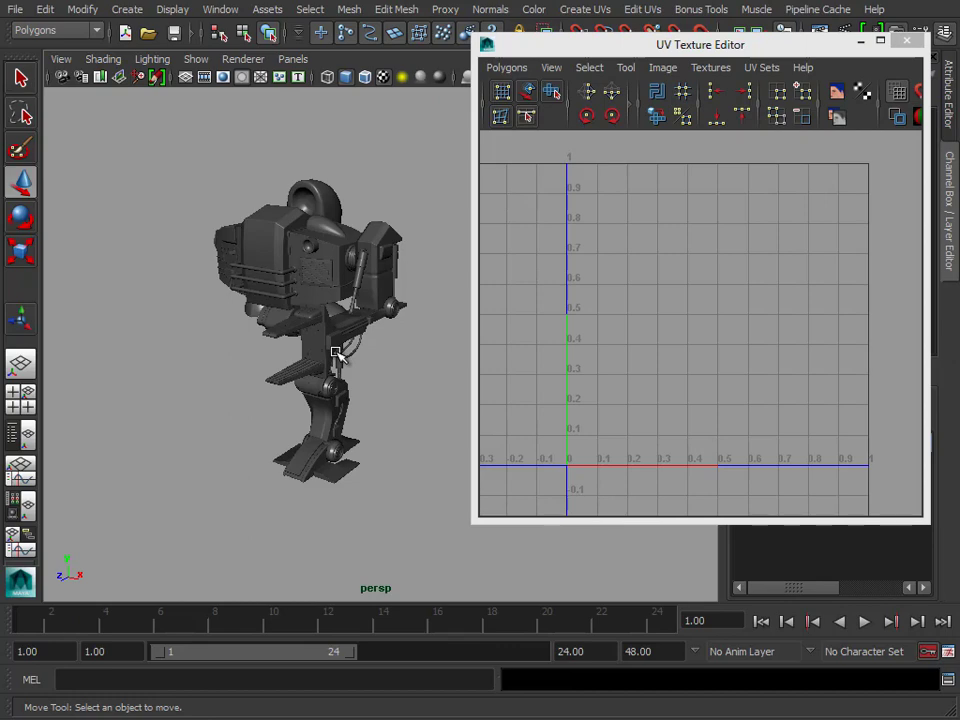
{"action": "left_click_drag", "start_coordinate": [253, 336], "coordinate": [363, 338], "text": "alt"}
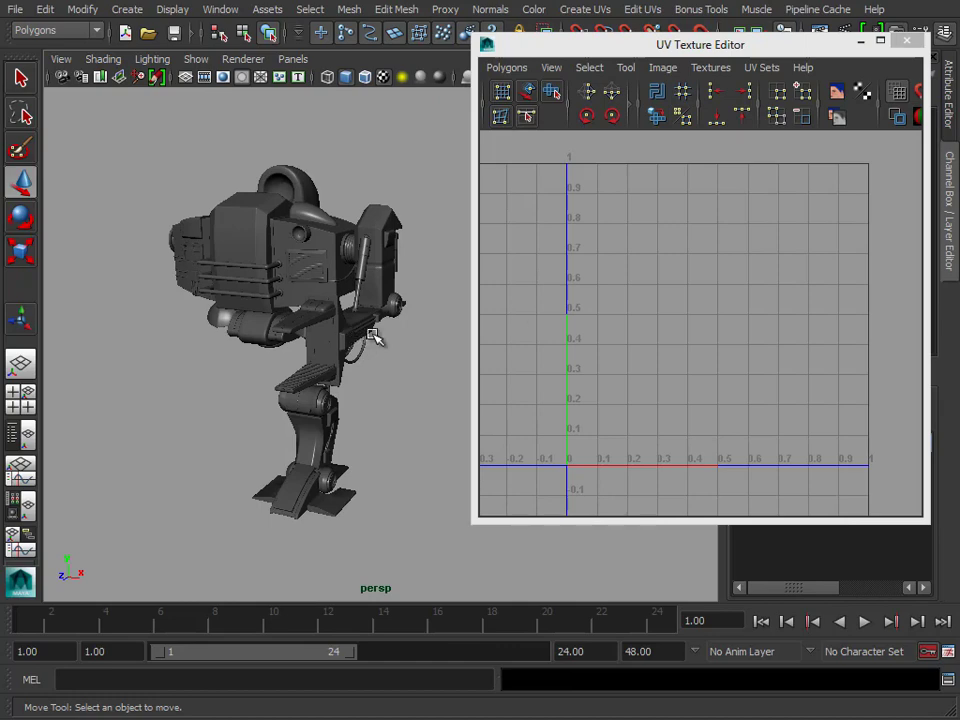
Step: Close the UV editor and turn on smooth preview (3) for Torso_Base and Limbs_Base
{"action": "left_click", "coordinate": [905, 42]}
{"action": "left_click_drag", "start_coordinate": [300, 242], "coordinate": [469, 328], "text": "alt"}
{"action": "right_click_drag", "start_coordinate": [469, 328], "coordinate": [574, 223], "text": "alt"}
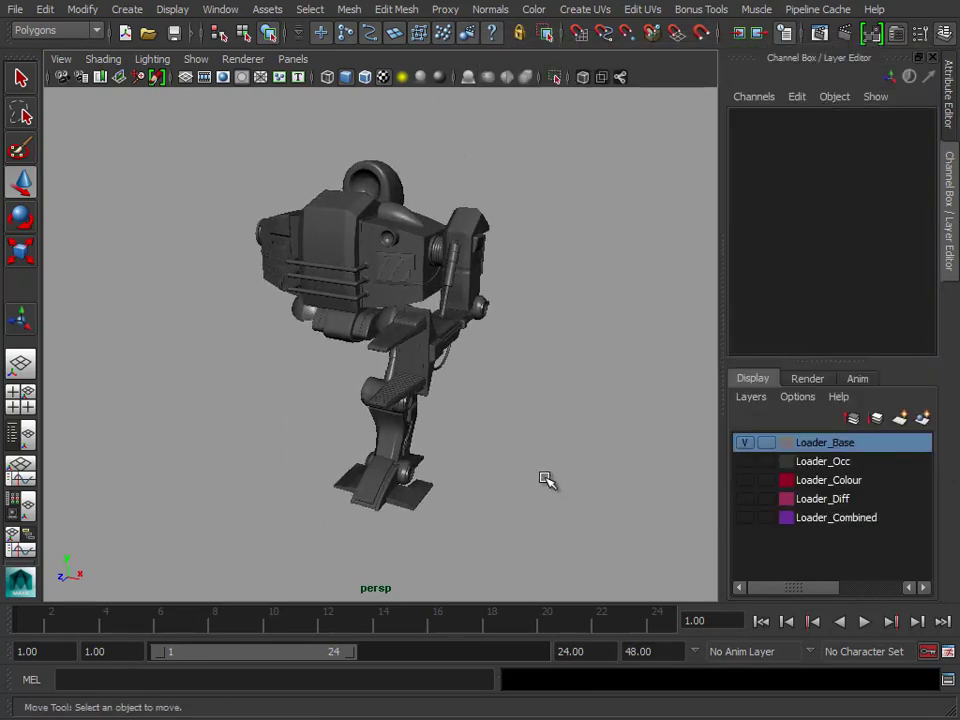
{"action": "left_click", "coordinate": [384, 240]}
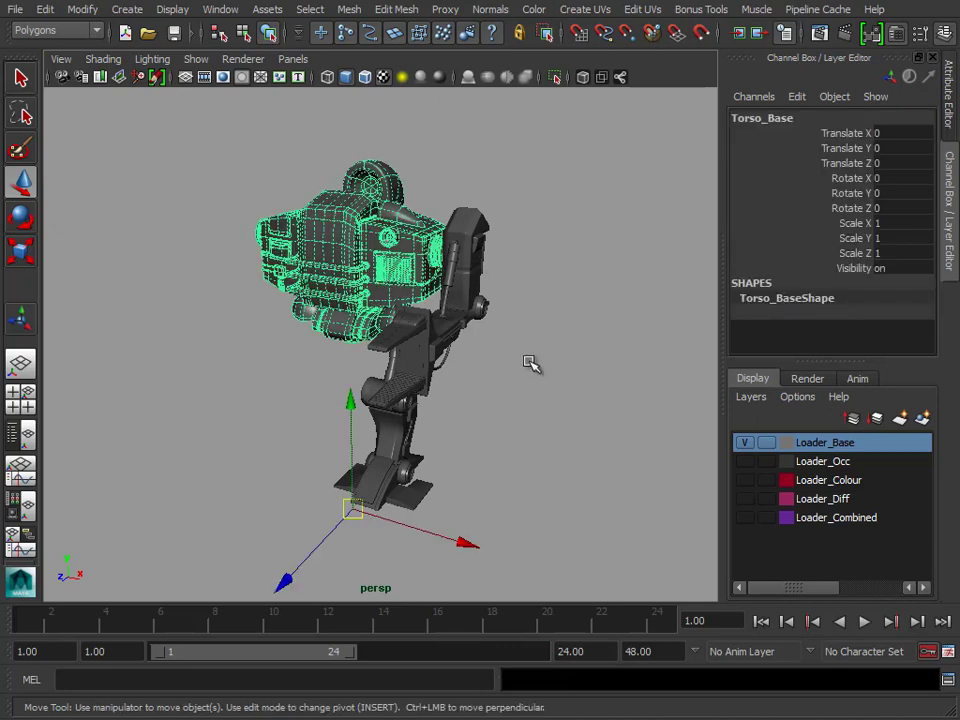
{"action": "key", "text": "1"}
{"action": "key", "text": "5"}
{"action": "left_click", "coordinate": [582, 401]}
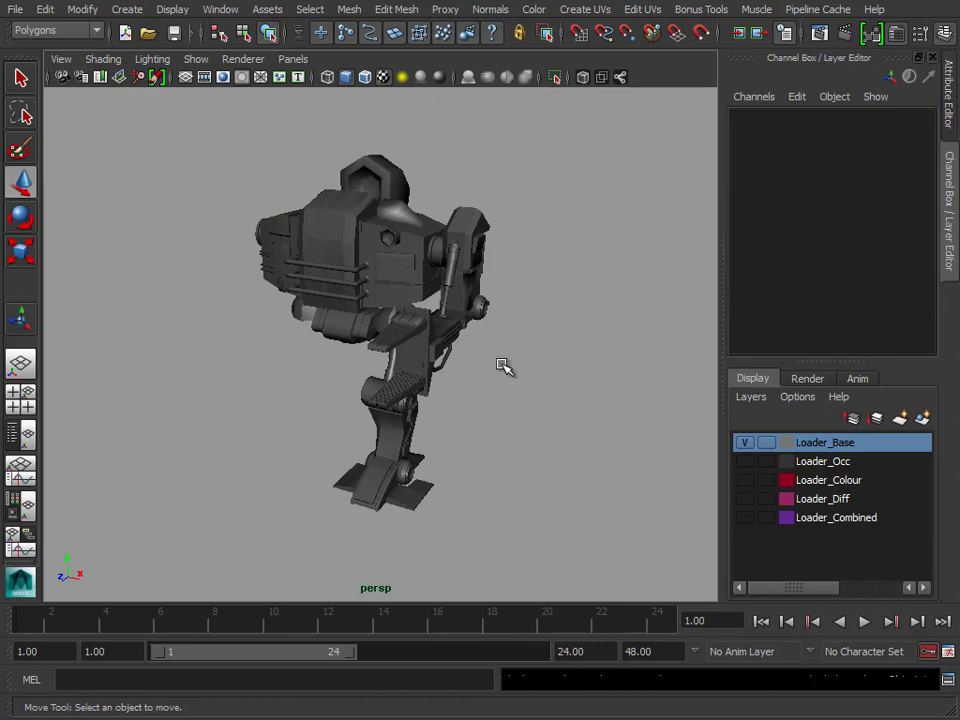
{"action": "left_click", "coordinate": [410, 300]}
{"action": "left_click", "coordinate": [392, 364]}
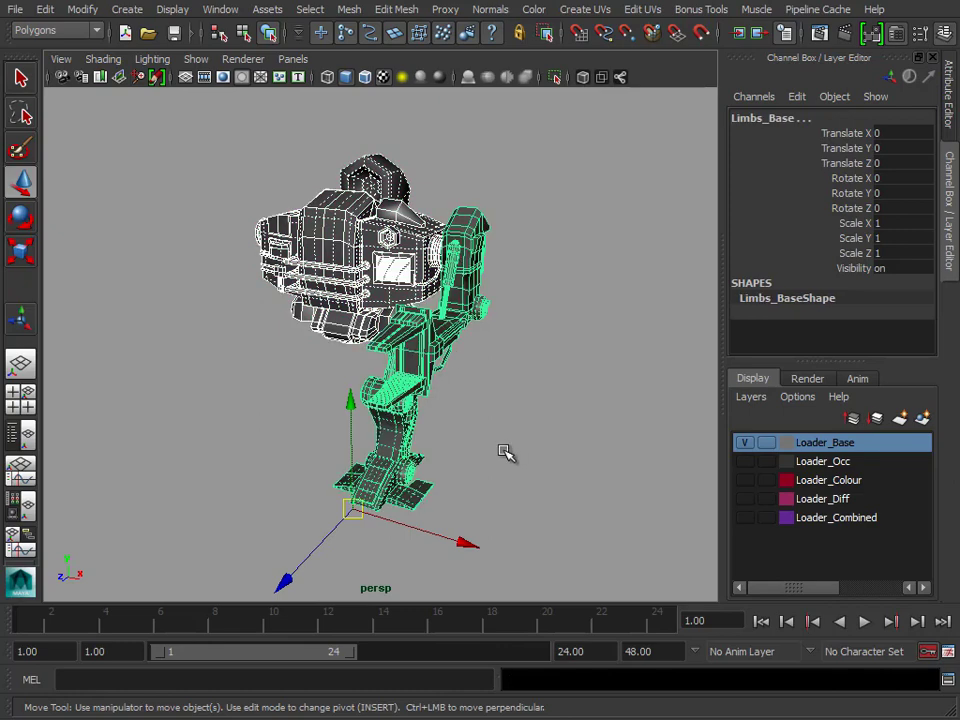
{"action": "key", "text": "3"}
Step: Check the Smooth UVs setting of Torso_Base and Limbs_Base in the Attribute Editor
{"action": "left_click", "coordinate": [553, 311]}
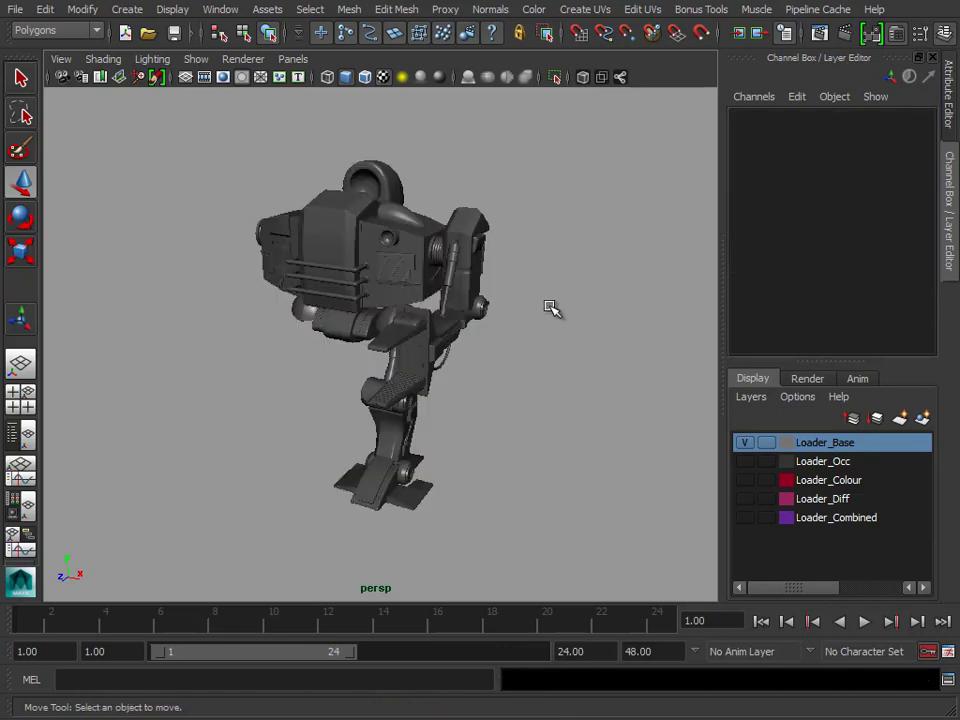
{"action": "left_click", "coordinate": [392, 255]}
{"action": "key", "text": "ctrl+a"}
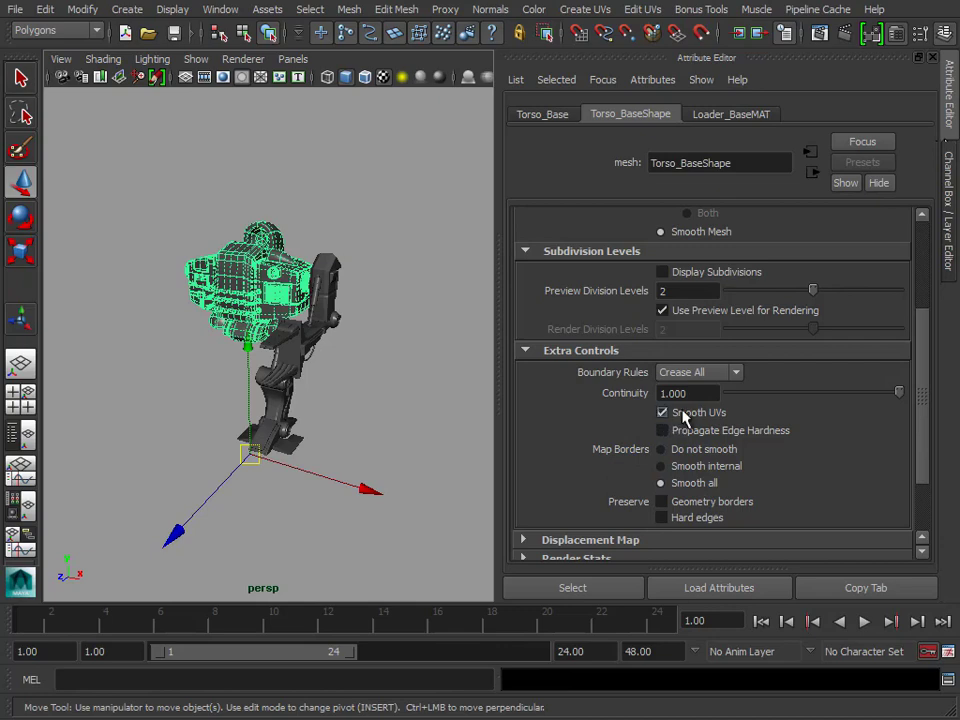
{"action": "left_click", "coordinate": [306, 347]}
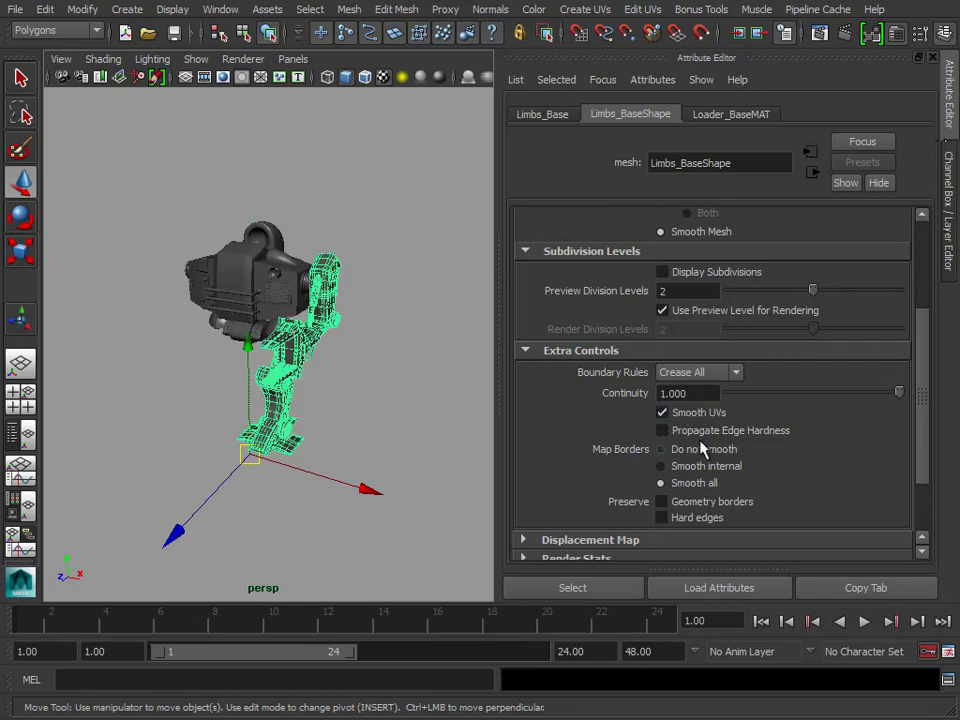
{"action": "left_click", "coordinate": [948, 185]}
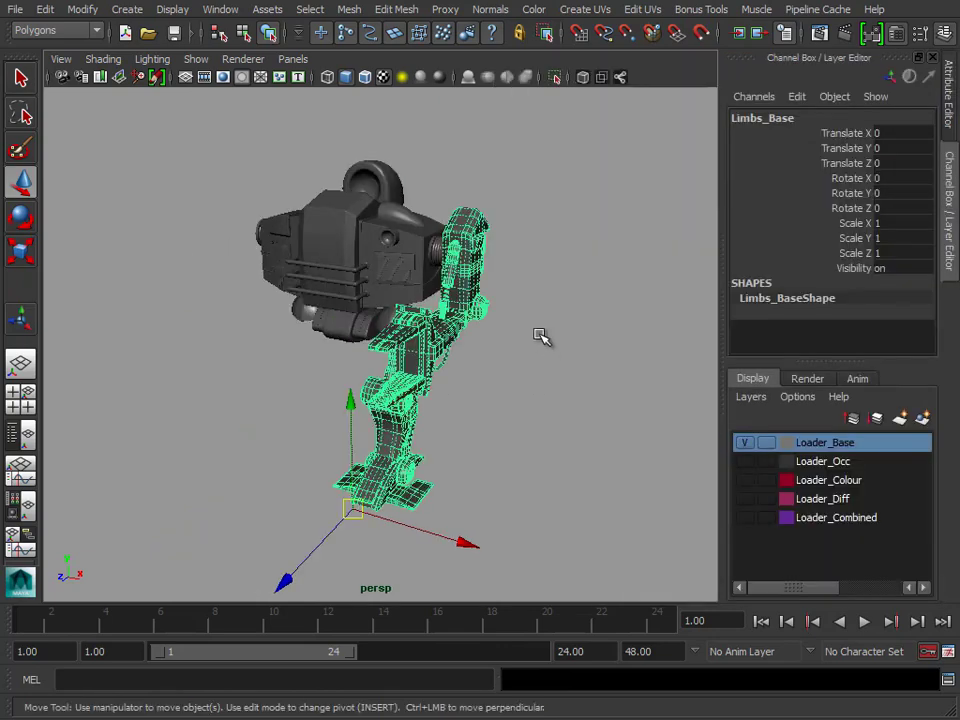
{"action": "left_click_drag", "start_coordinate": [540, 336], "coordinate": [508, 315], "text": "alt"}
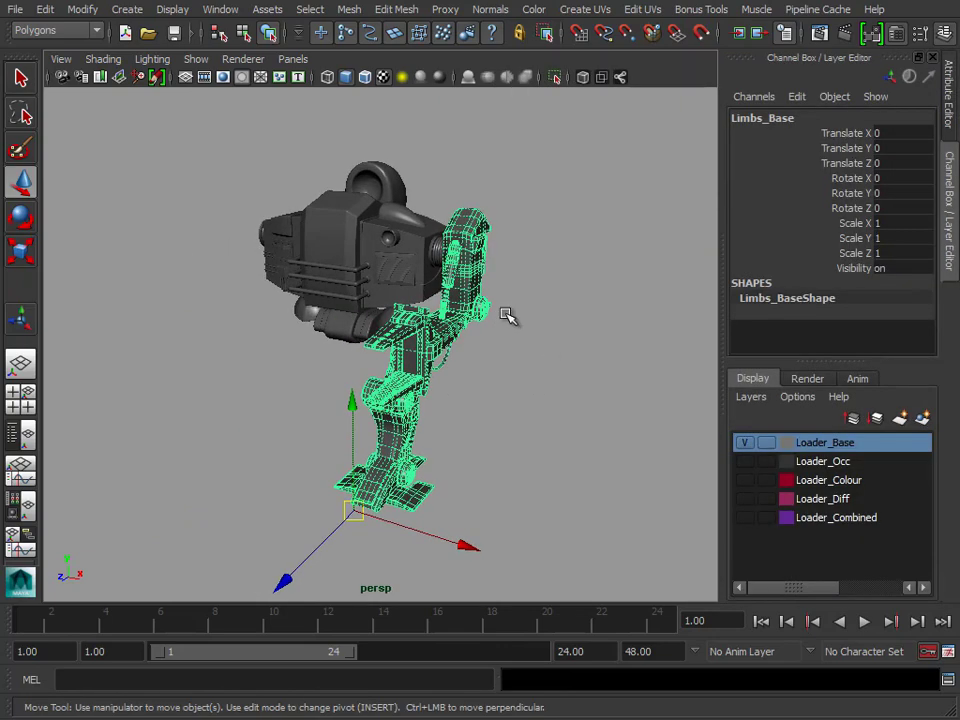
{"action": "left_click", "coordinate": [328, 240]}
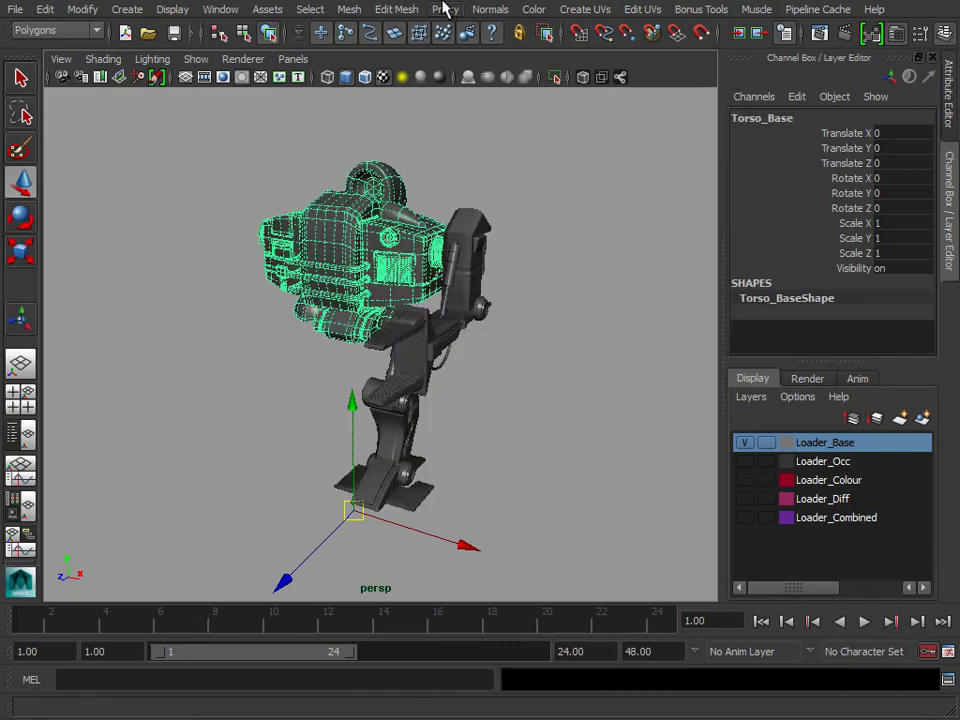
Step: Convert the torso's and limbs' smooth mesh previews into real polygons
{"action": "left_click", "coordinate": [80, 10]}
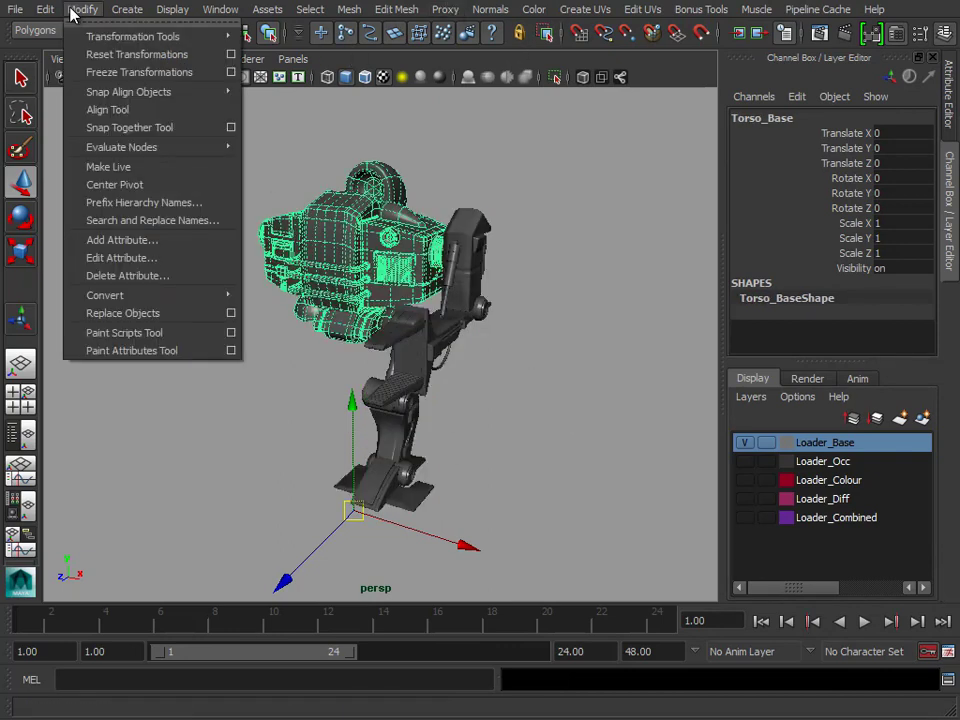
{"action": "mouse_move", "coordinate": [140, 295]}
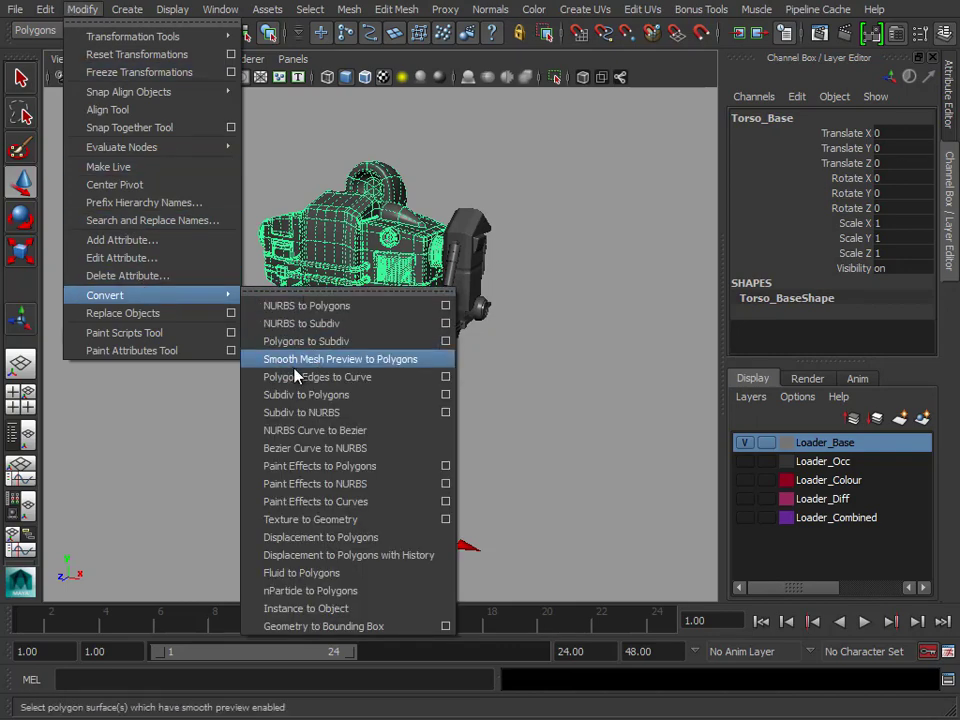
{"action": "left_click", "coordinate": [390, 360]}
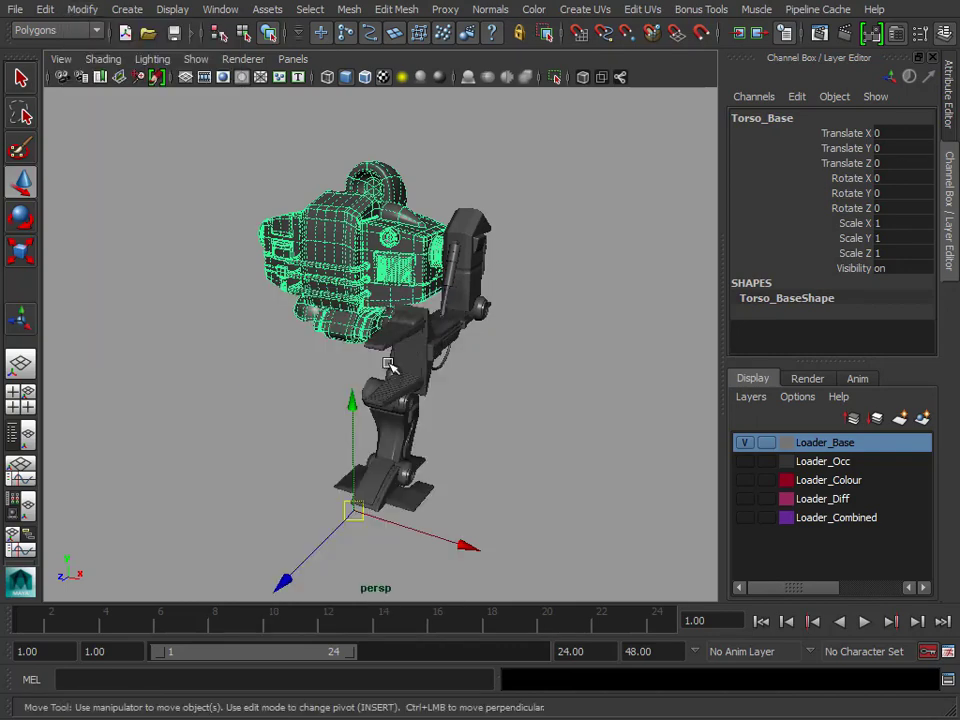
{"action": "left_click", "coordinate": [557, 435]}
{"action": "left_click", "coordinate": [474, 261]}
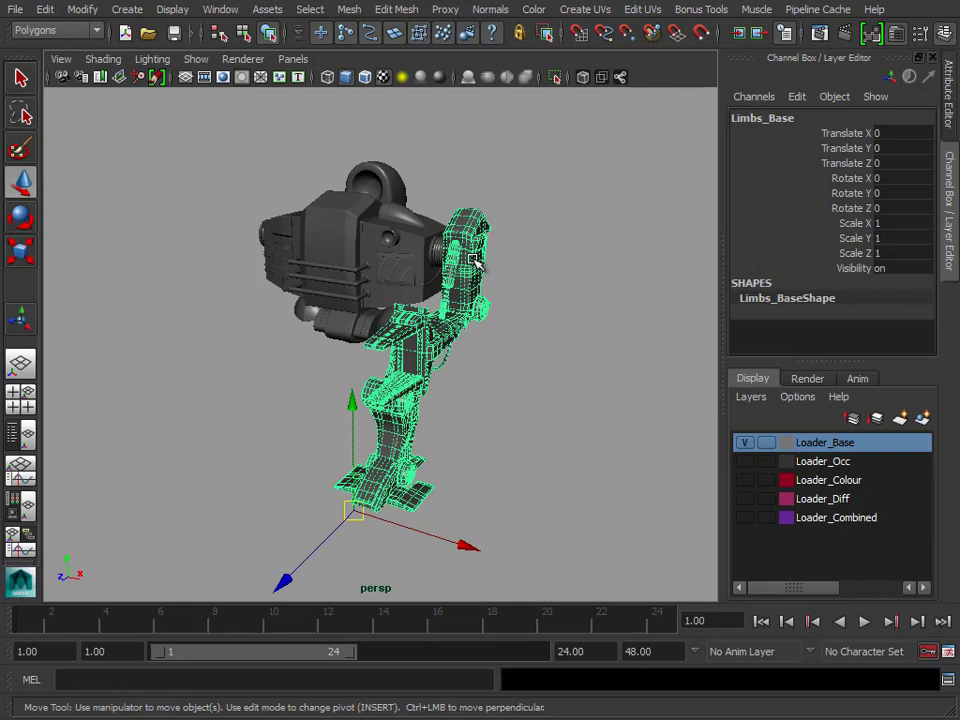
{"action": "left_click", "coordinate": [568, 369]}
{"action": "left_click", "coordinate": [326, 222]}
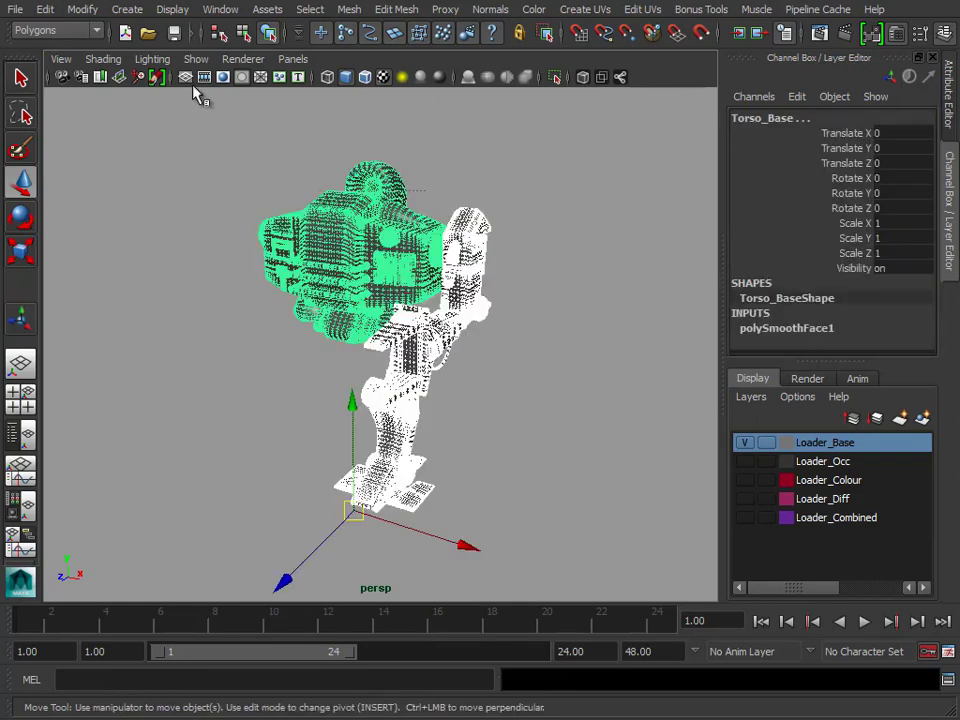
Step: Delete construction history on both meshes and inspect the dense smoothed torso
{"action": "left_click", "coordinate": [47, 10]}
{"action": "mouse_move", "coordinate": [150, 202]}
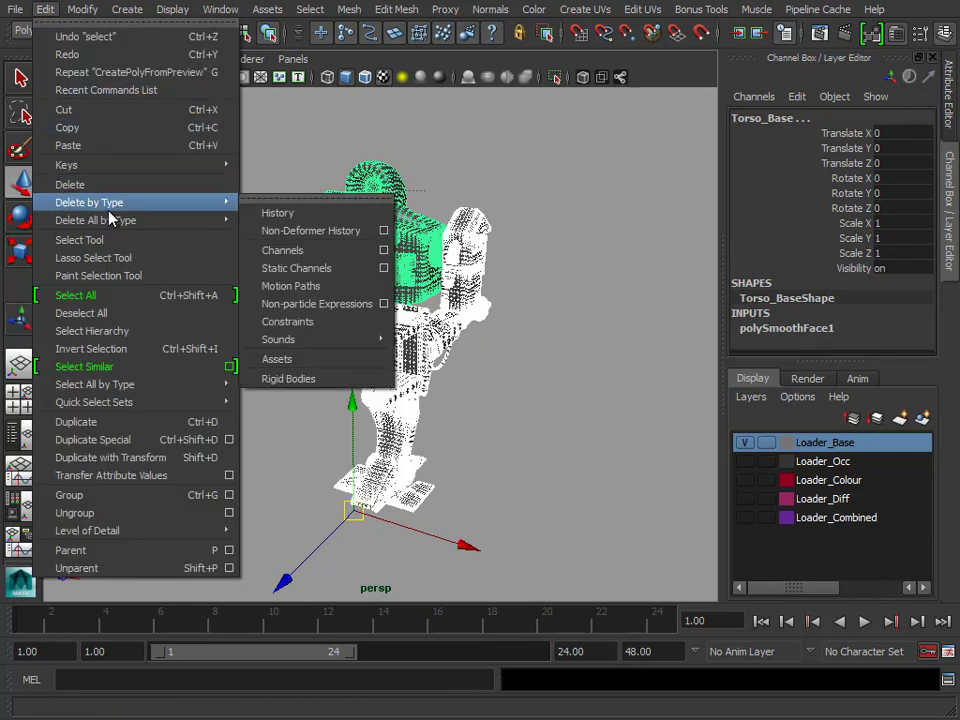
{"action": "left_click", "coordinate": [287, 214]}
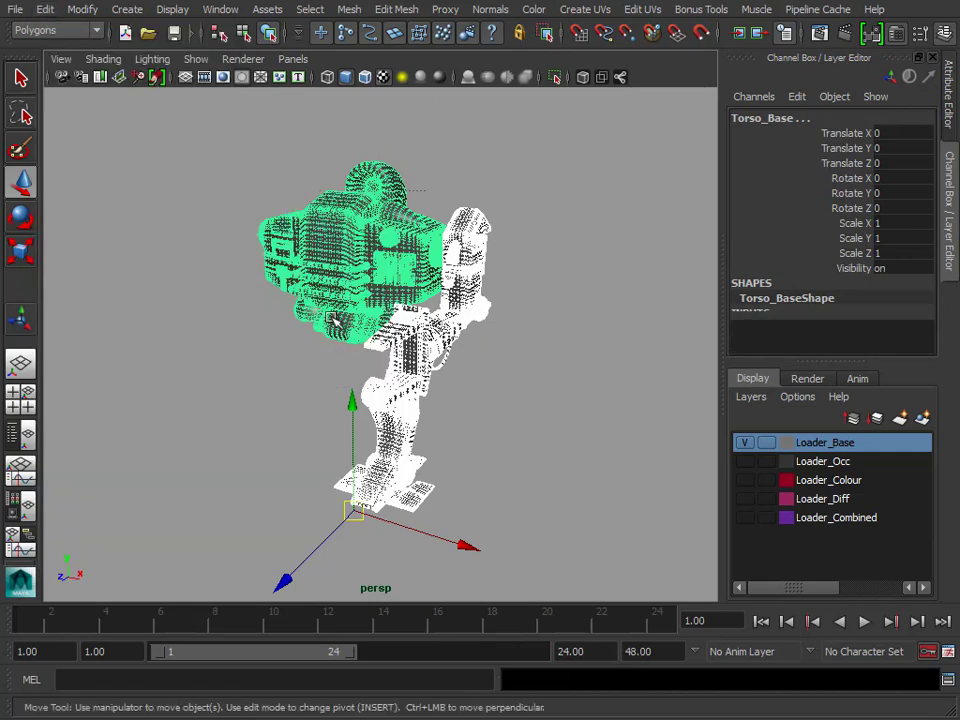
{"action": "left_click", "coordinate": [600, 425]}
{"action": "key", "text": "5"}
{"action": "left_click", "coordinate": [360, 291]}
{"action": "right_click_drag", "start_coordinate": [300, 318], "coordinate": [340, 175], "text": "alt"}
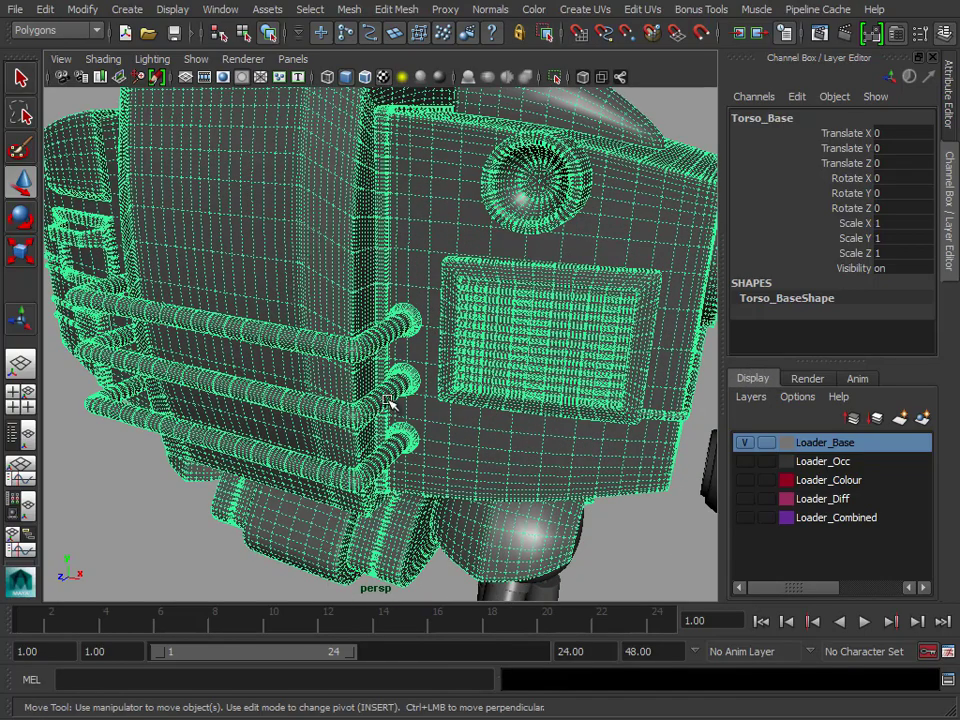
{"action": "right_click_drag", "start_coordinate": [445, 316], "coordinate": [335, 325], "text": "alt"}
{"action": "left_click_drag", "start_coordinate": [335, 325], "coordinate": [300, 335], "text": "alt"}
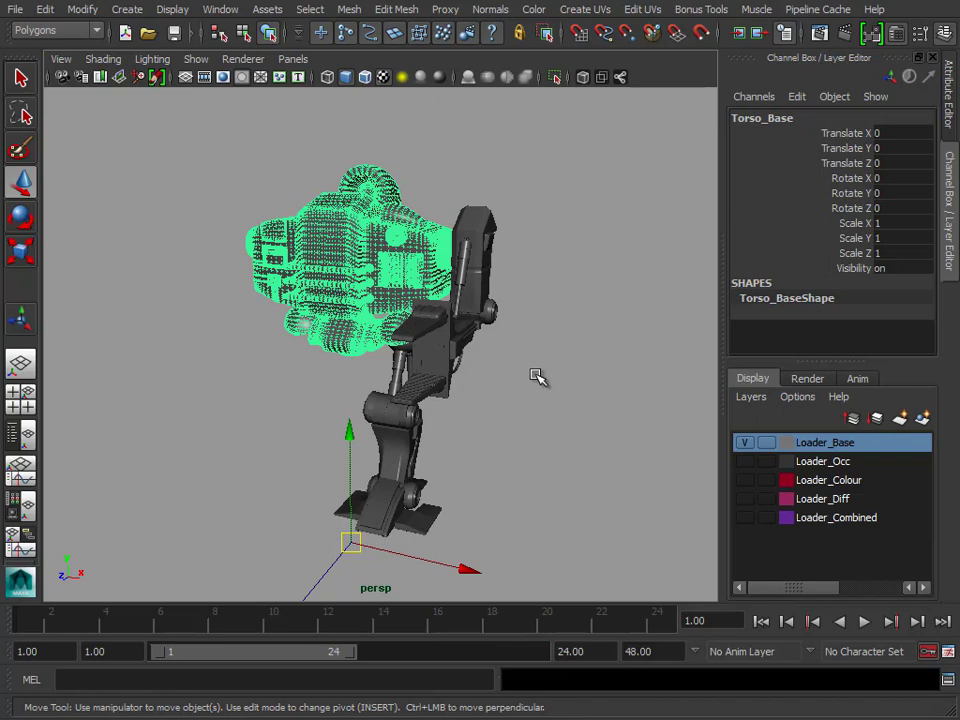
{"action": "left_click_drag", "start_coordinate": [537, 376], "coordinate": [489, 300], "text": "alt"}
{"action": "left_click", "coordinate": [477, 311]}
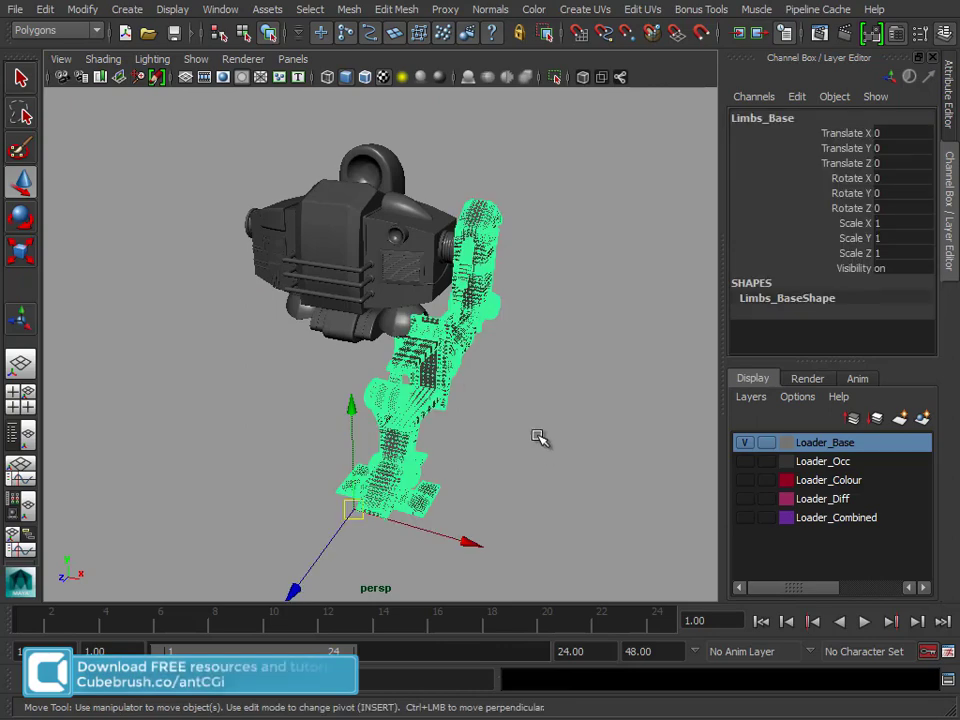
{"action": "key", "text": "ctrl+d"}
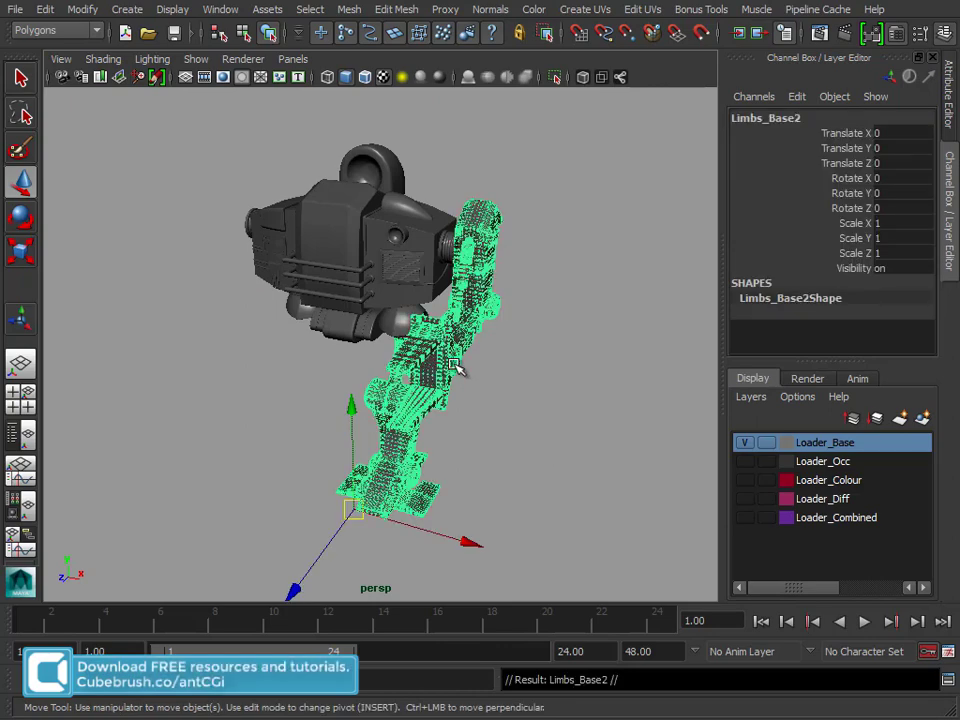
{"action": "left_click", "coordinate": [905, 221]}
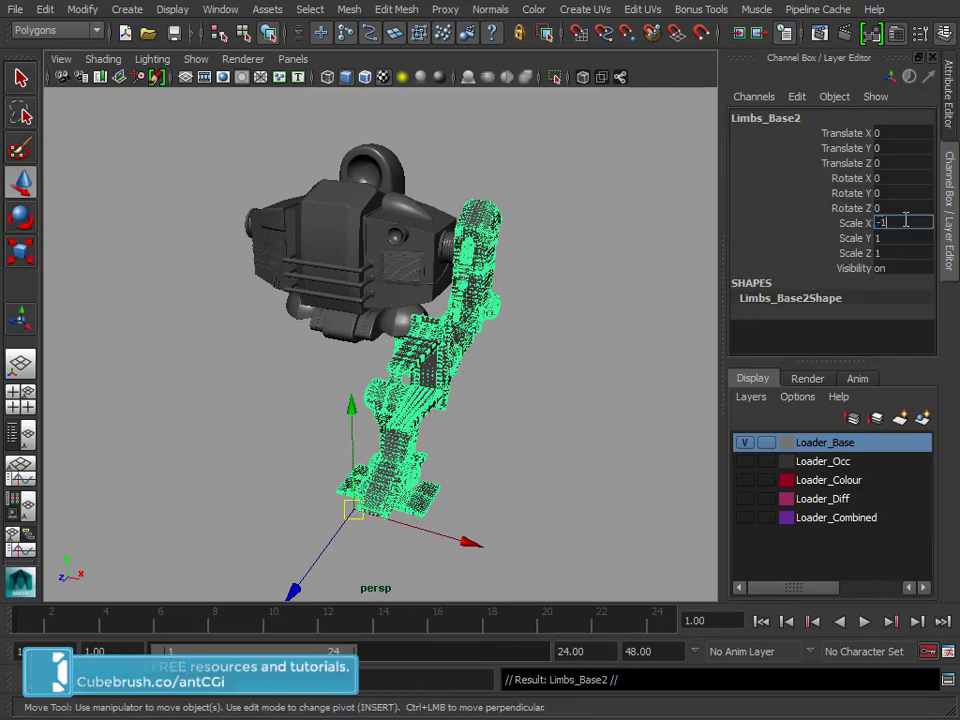
{"action": "type", "text": "-1"}
{"action": "key", "text": "Return"}
{"action": "left_click_drag", "start_coordinate": [508, 428], "coordinate": [392, 399], "text": "alt"}
{"action": "left_click", "coordinate": [542, 411]}
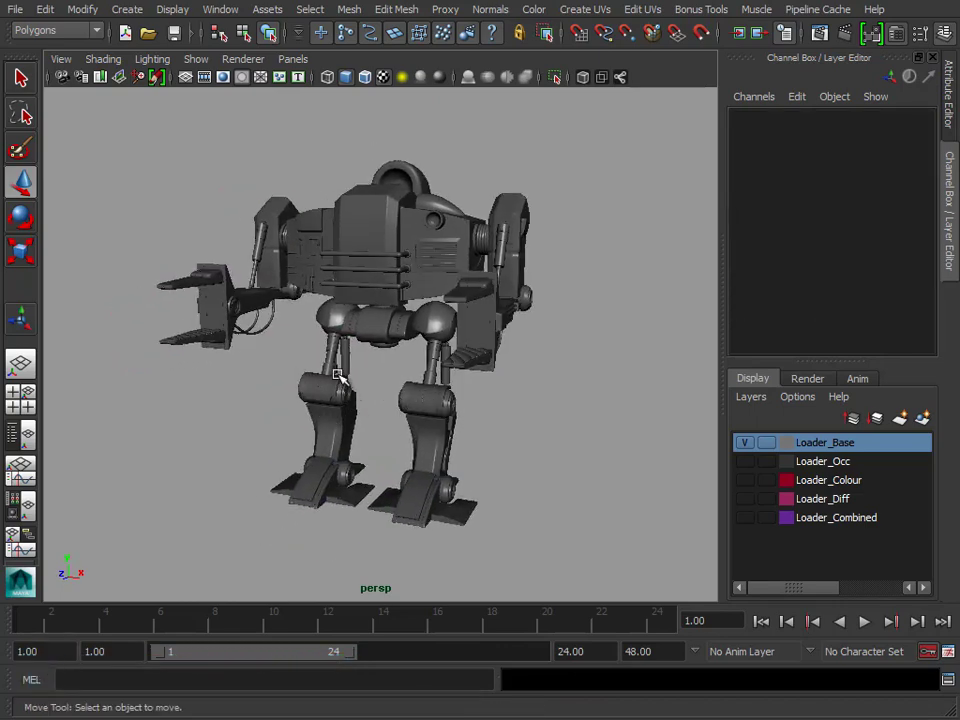
{"action": "left_click", "coordinate": [222, 276]}
{"action": "left_click_drag", "start_coordinate": [350, 453], "coordinate": [390, 302], "text": "alt"}
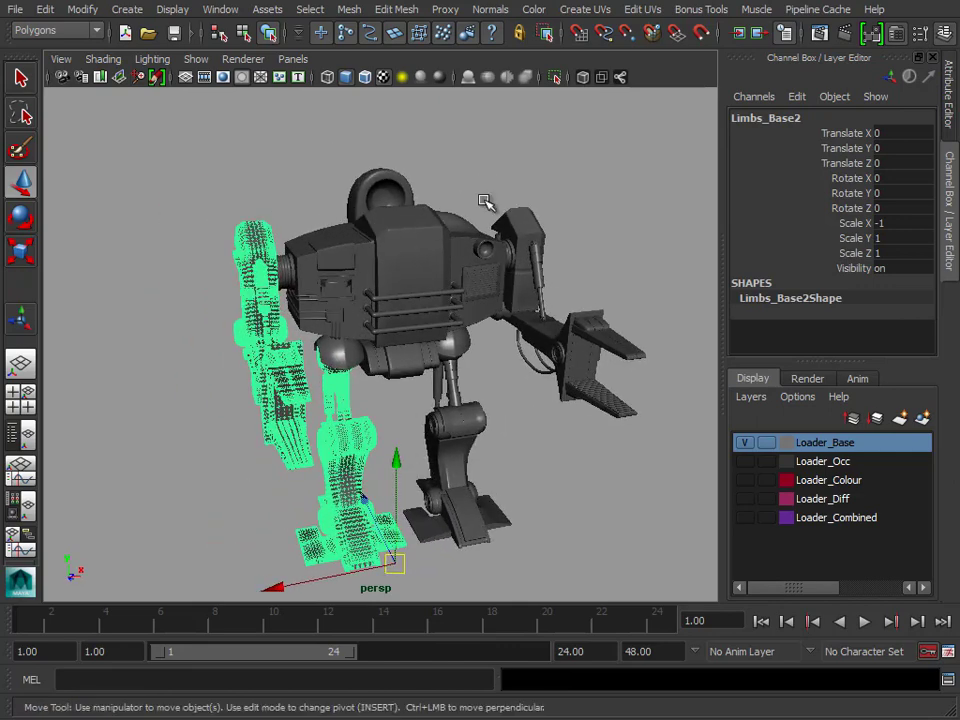
{"action": "left_click", "coordinate": [381, 229]}
{"action": "left_click_drag", "start_coordinate": [381, 229], "coordinate": [386, 186], "text": "alt"}
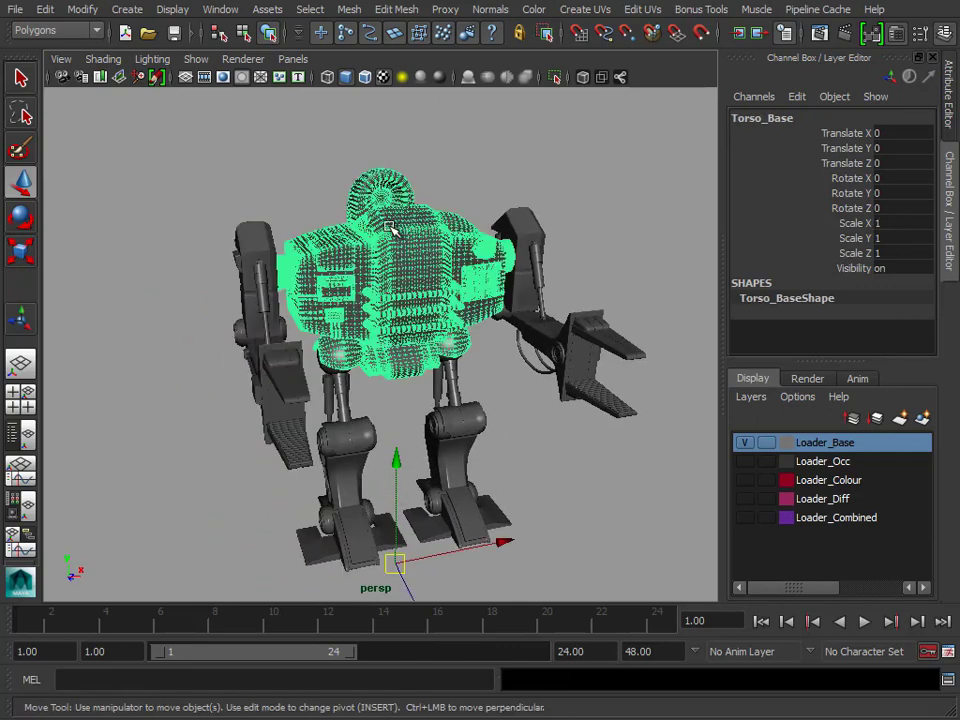
{"action": "left_click", "coordinate": [510, 450]}
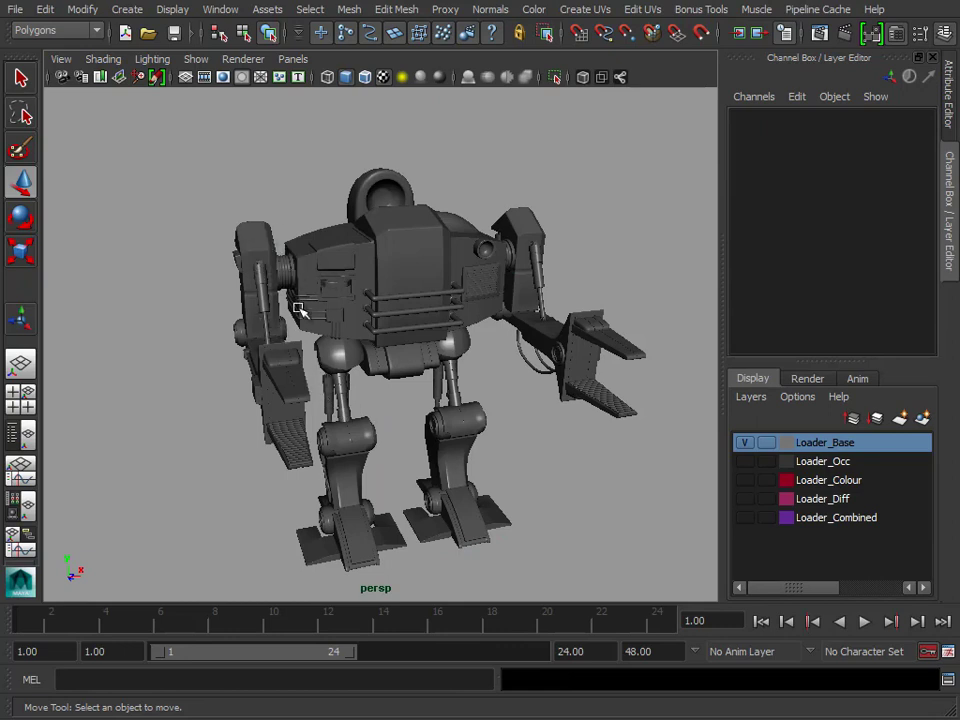
{"action": "left_click_drag", "start_coordinate": [598, 478], "coordinate": [484, 393], "text": "alt"}
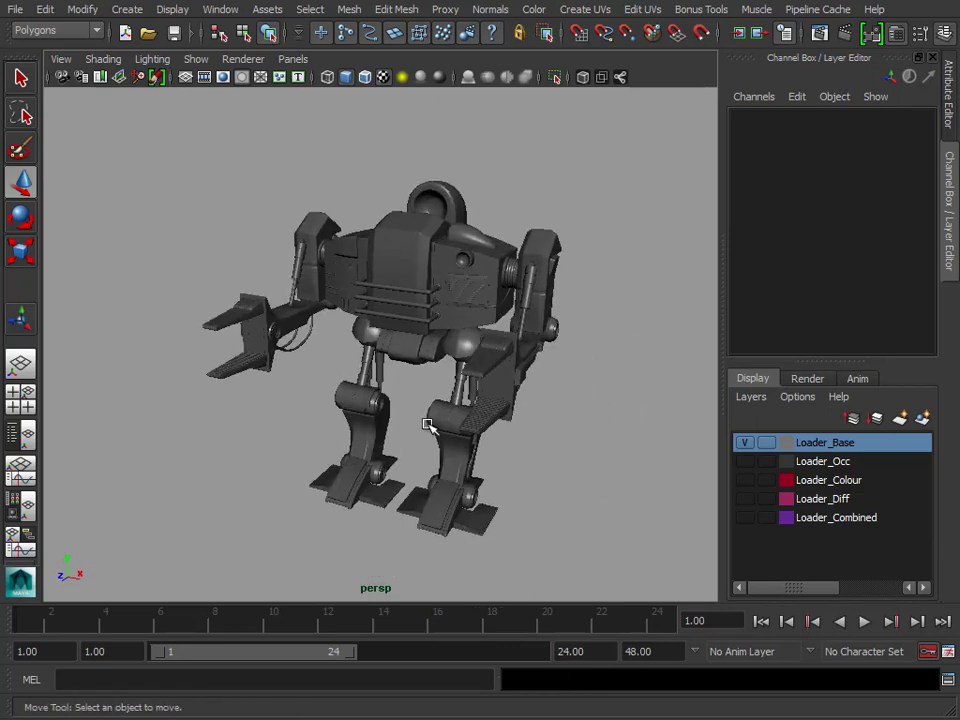
{"action": "left_click", "coordinate": [484, 393]}
{"action": "left_click_drag", "start_coordinate": [557, 414], "coordinate": [320, 352], "text": "alt"}
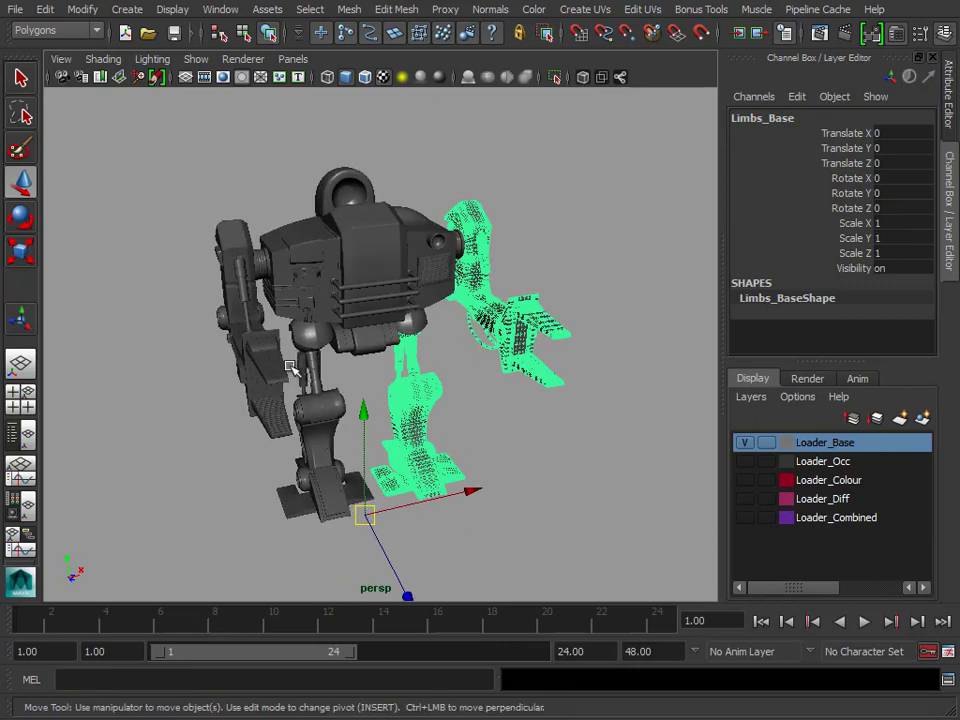
Step: Create a polygon plane on the grid beneath the robot
{"action": "left_click", "coordinate": [578, 443]}
{"action": "left_click_drag", "start_coordinate": [578, 443], "coordinate": [493, 411], "text": "alt"}
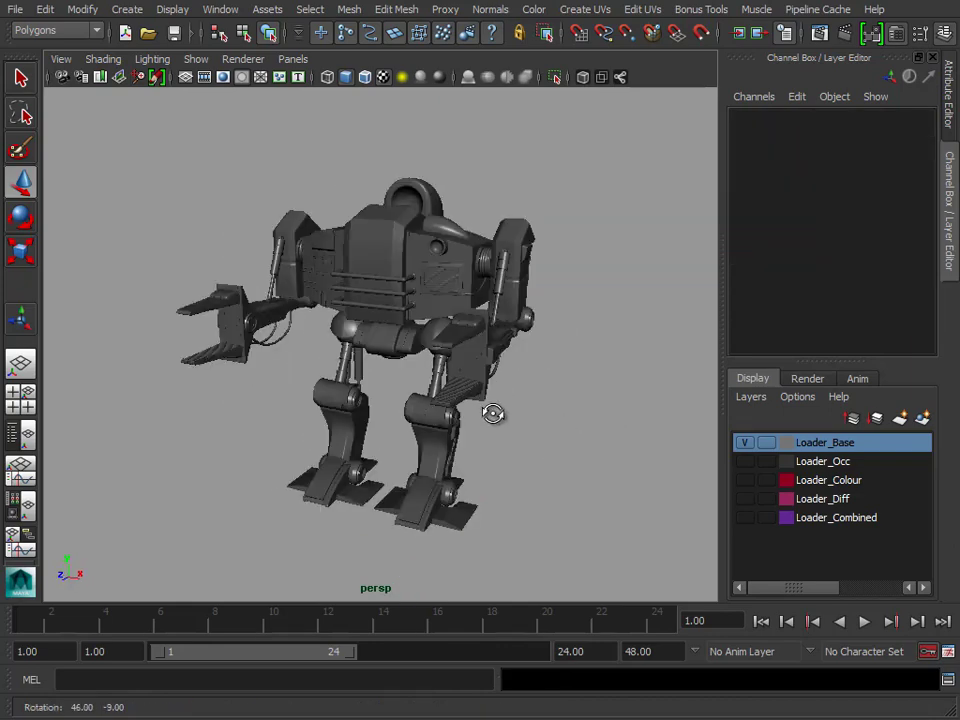
{"action": "middle_click_drag", "start_coordinate": [493, 411], "coordinate": [421, 364], "text": "alt"}
{"action": "key", "text": "space"}
{"action": "left_click", "coordinate": [342, 160]}
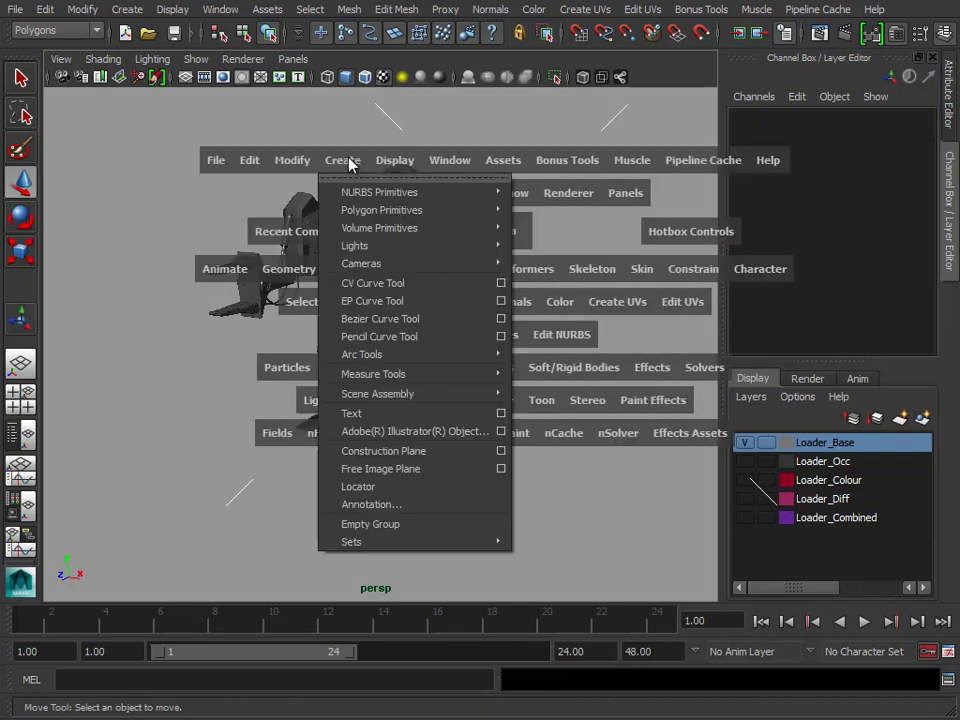
{"action": "mouse_move", "coordinate": [380, 229]}
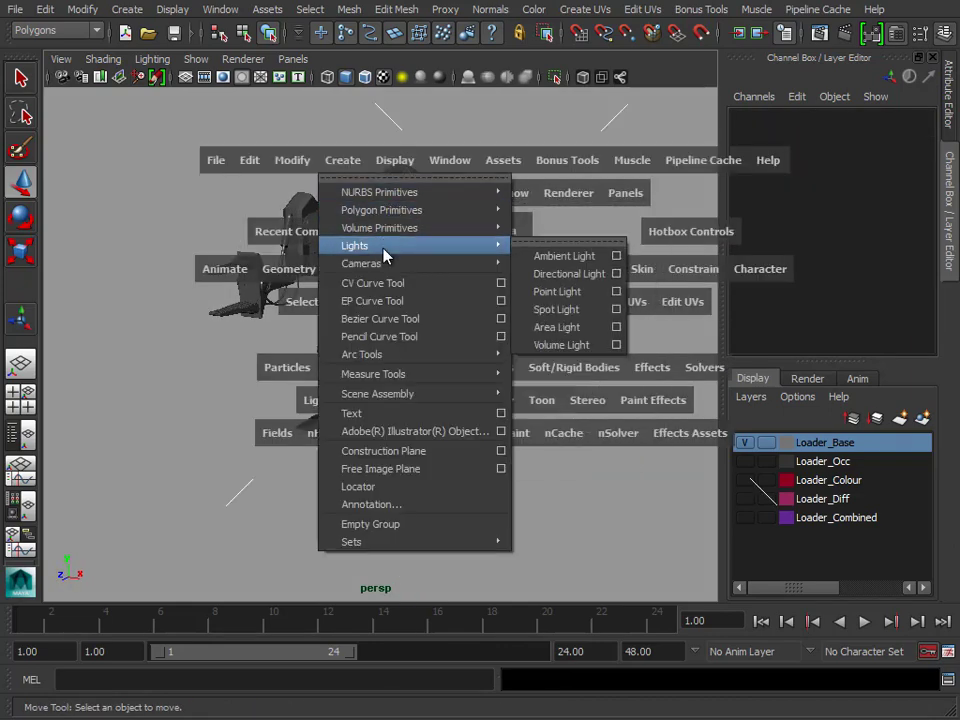
{"action": "mouse_move", "coordinate": [395, 210]}
{"action": "left_click", "coordinate": [568, 292]}
{"action": "left_click_drag", "start_coordinate": [557, 339], "coordinate": [364, 497], "text": "alt"}
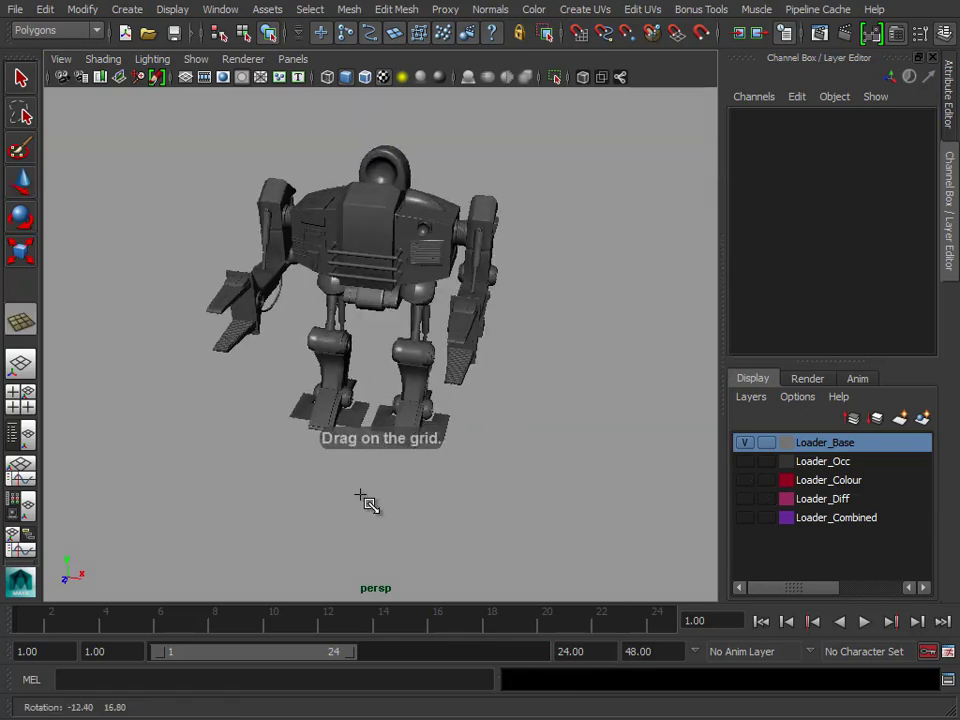
{"action": "left_click_drag", "start_coordinate": [381, 435], "coordinate": [851, 602]}
Step: Lower the ground plane along Y down to the robot's feet
{"action": "left_click_drag", "start_coordinate": [520, 470], "coordinate": [438, 444], "text": "alt"}
{"action": "right_click_drag", "start_coordinate": [438, 444], "coordinate": [345, 364], "text": "alt"}
{"action": "left_click_drag", "start_coordinate": [345, 364], "coordinate": [489, 435], "text": "alt"}
{"action": "left_click", "coordinate": [445, 400]}
{"action": "right_click_drag", "start_coordinate": [489, 435], "coordinate": [279, 384], "text": "alt"}
{"action": "left_click_drag", "start_coordinate": [279, 384], "coordinate": [373, 366], "text": "alt"}
{"action": "scroll", "coordinate": [447, 422], "scroll_direction": "up", "scroll_amount": 3}
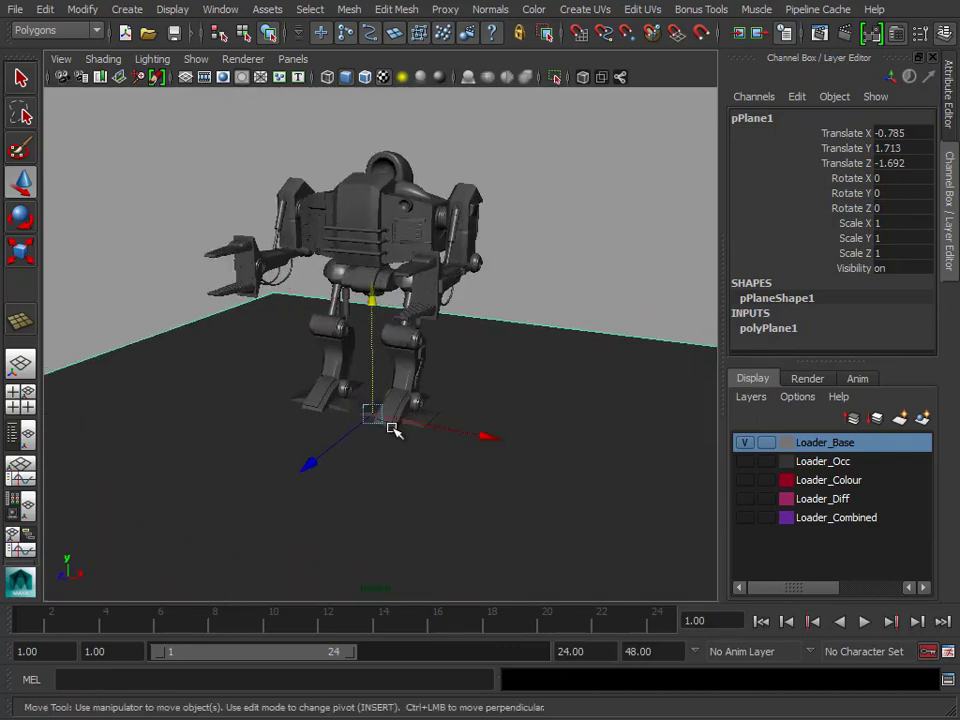
{"action": "left_click_drag", "start_coordinate": [372, 301], "coordinate": [376, 313]}
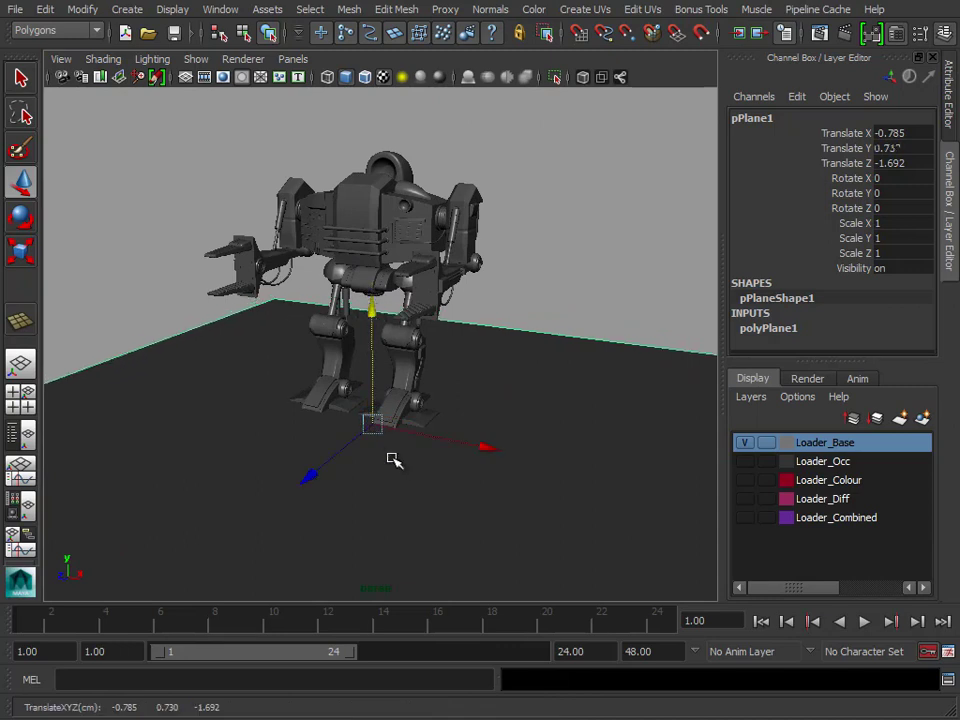
Step: Scale the ground plane up uniformly to about 1.397
{"action": "key", "text": "e"}
{"action": "key", "text": "r"}
{"action": "left_click_drag", "start_coordinate": [377, 433], "coordinate": [588, 458]}
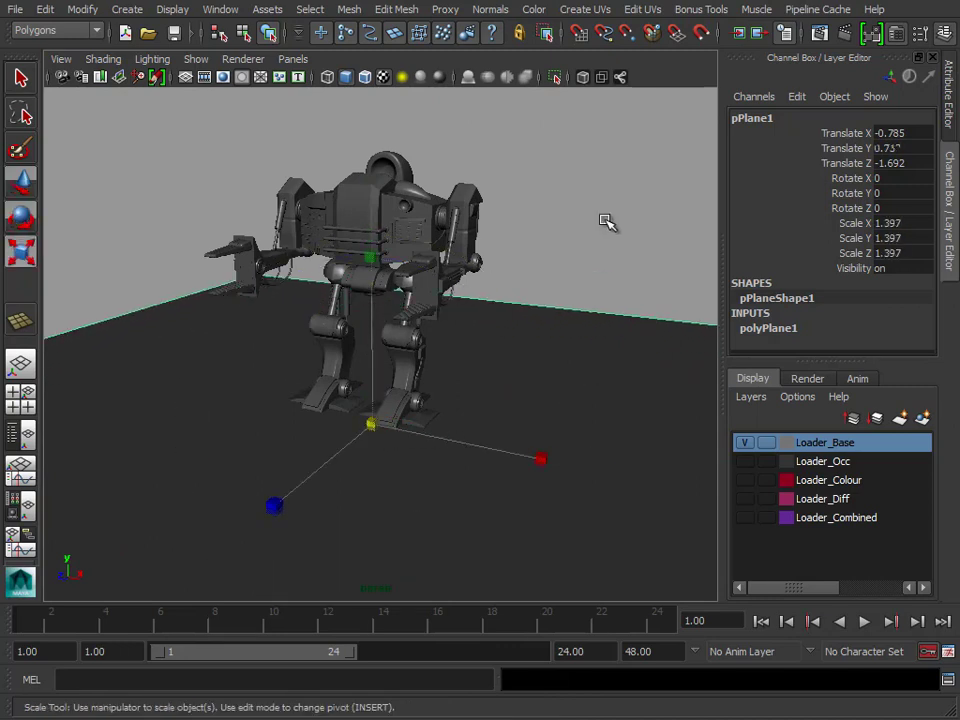
{"action": "left_click", "coordinate": [606, 221]}
{"action": "left_click_drag", "start_coordinate": [606, 221], "coordinate": [531, 399], "text": "alt"}
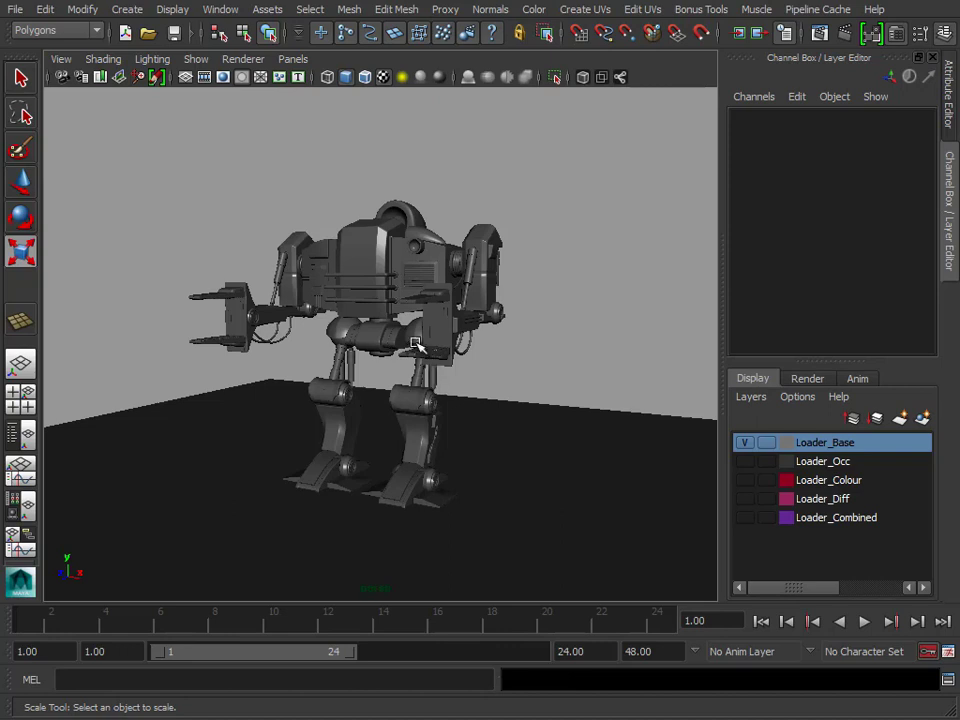
{"action": "left_click_drag", "start_coordinate": [420, 224], "coordinate": [557, 311], "text": "alt"}
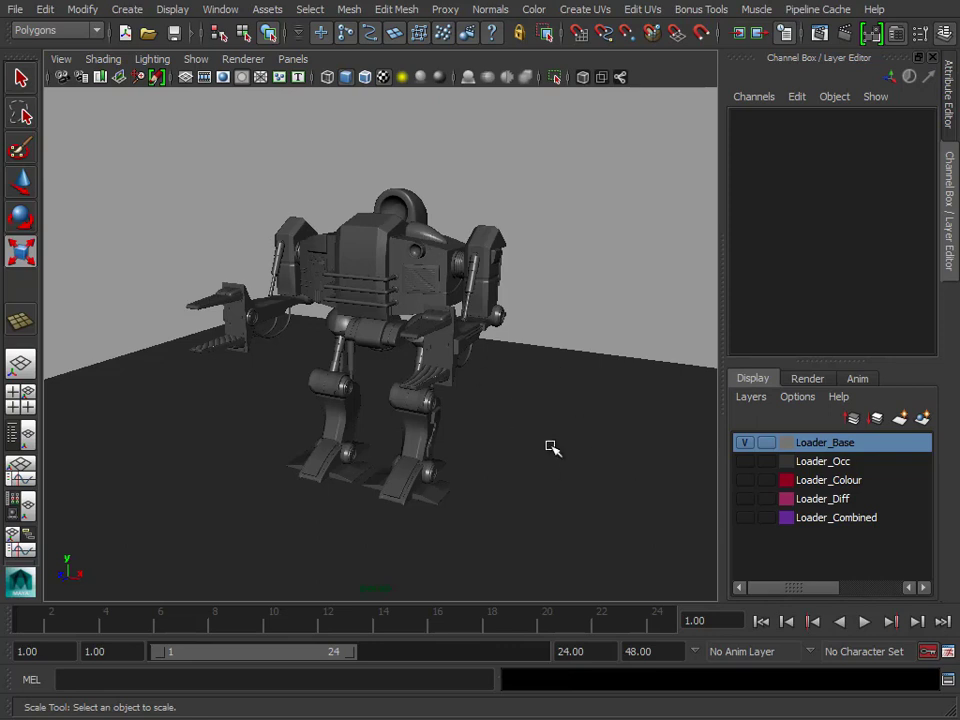
{"action": "left_click_drag", "start_coordinate": [583, 454], "coordinate": [555, 410], "text": "alt"}
{"action": "right_click_drag", "start_coordinate": [555, 410], "coordinate": [535, 317], "text": "alt"}
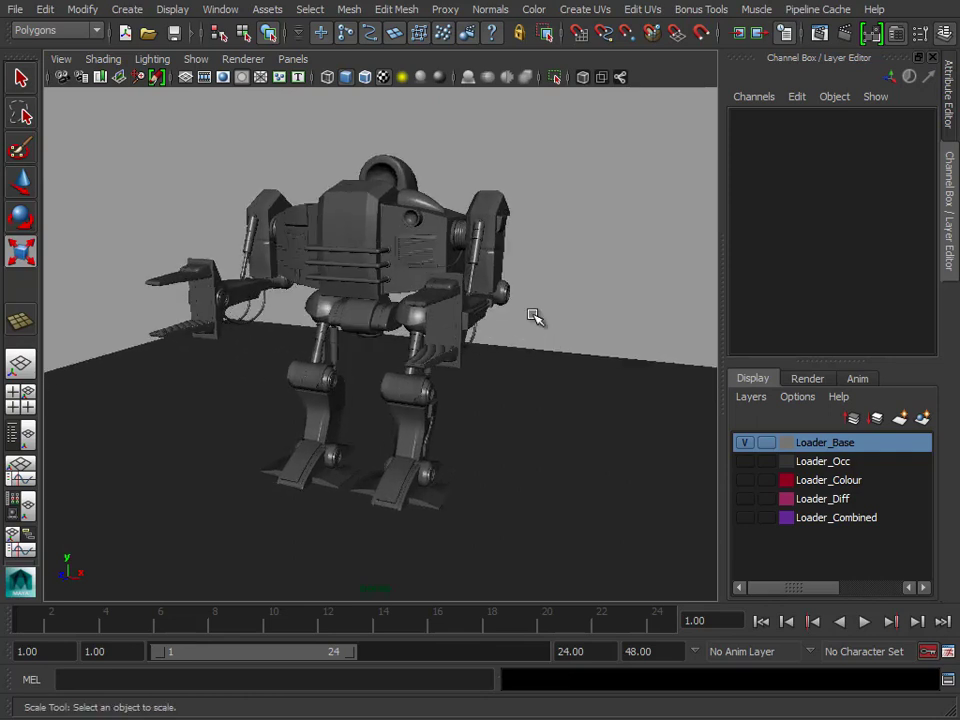
{"action": "right_click_drag", "start_coordinate": [478, 332], "coordinate": [344, 196], "text": "alt"}
{"action": "left_click", "coordinate": [344, 196]}
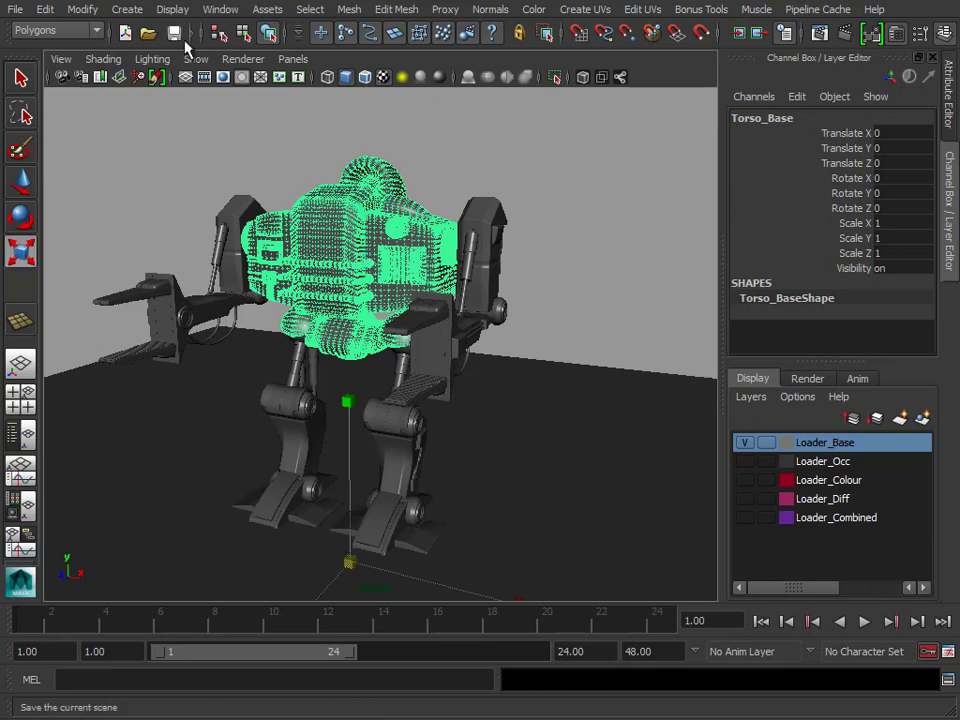
Step: Switch to the Rendering menu set and assign Torso_Base a new mental ray Texture Bake Set
{"action": "left_click", "coordinate": [58, 30]}
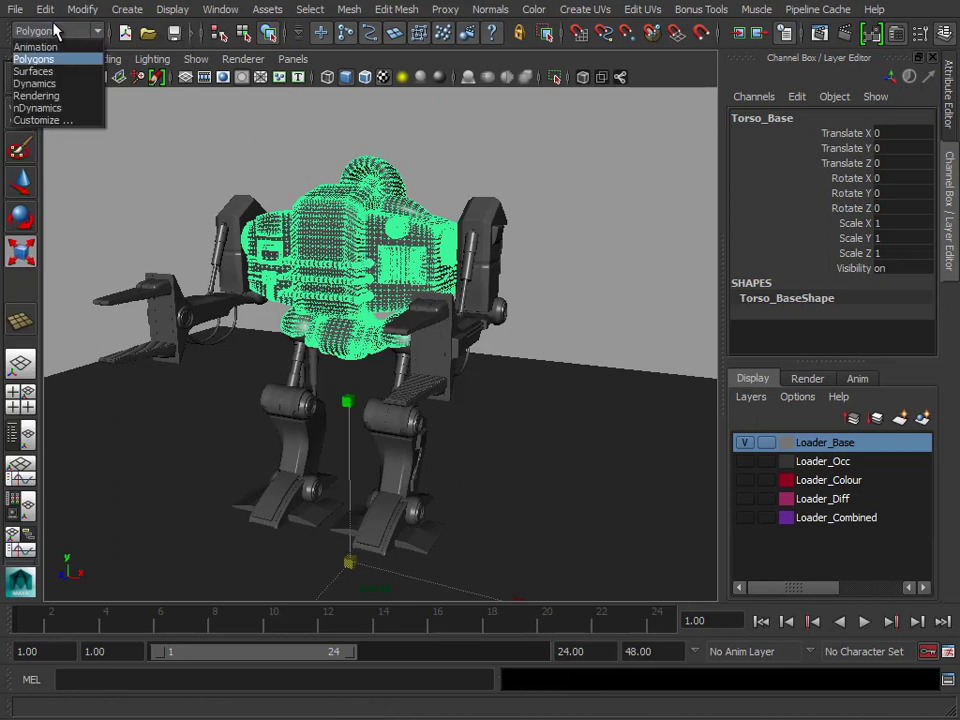
{"action": "left_click", "coordinate": [58, 95]}
{"action": "left_click", "coordinate": [333, 10]}
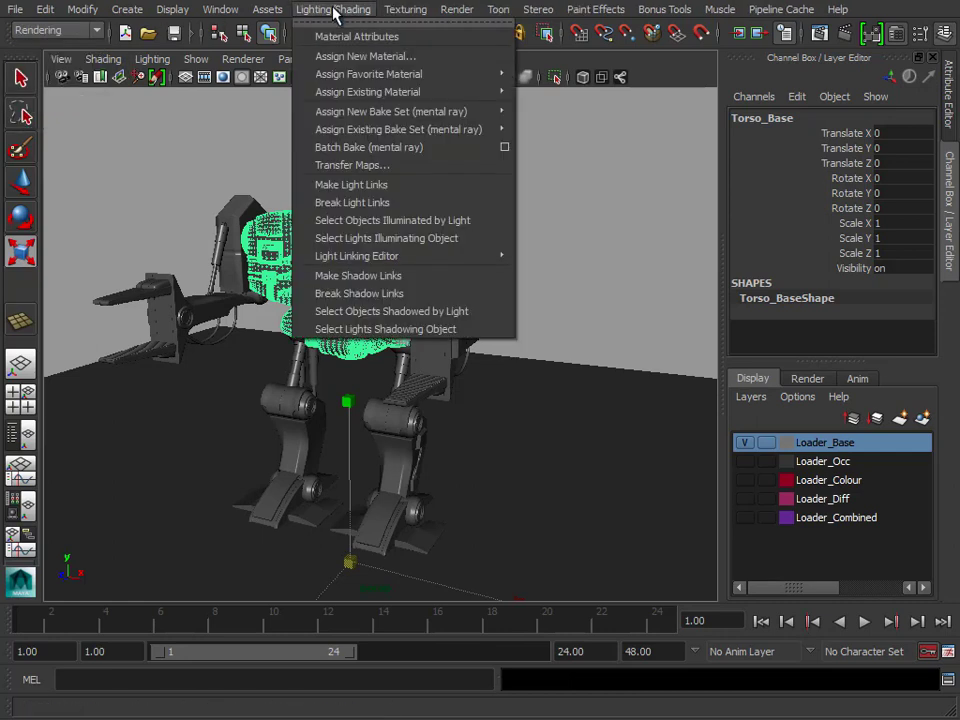
{"action": "mouse_move", "coordinate": [374, 118]}
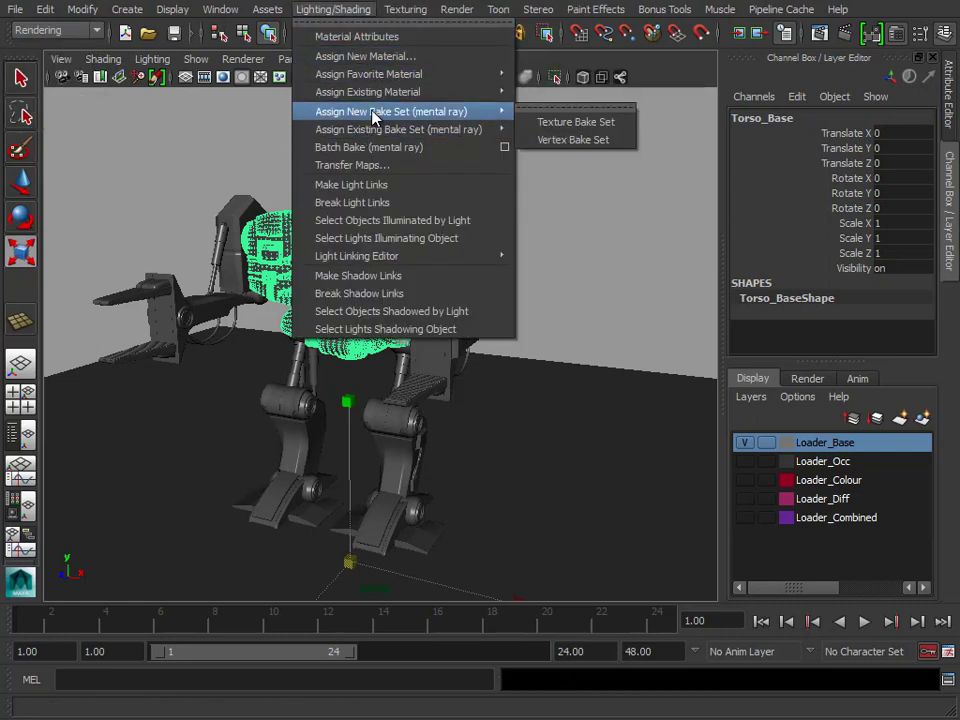
{"action": "left_click", "coordinate": [615, 132]}
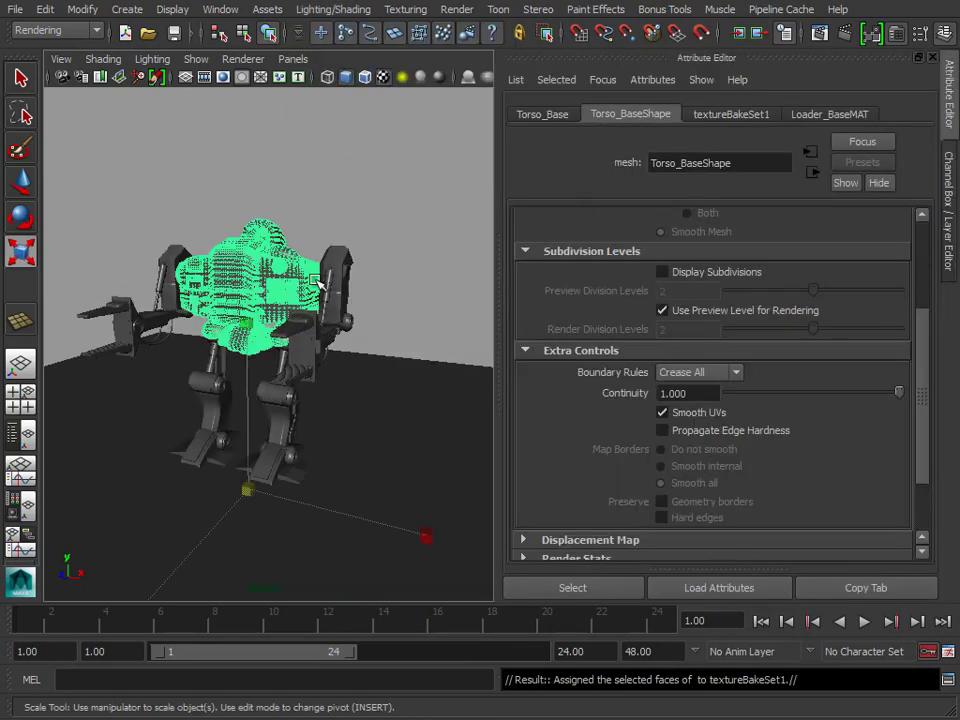
Step: Set textureBakeSet1 resolution to 1024×1024 and Number of Samples to 2
{"action": "left_click", "coordinate": [720, 118]}
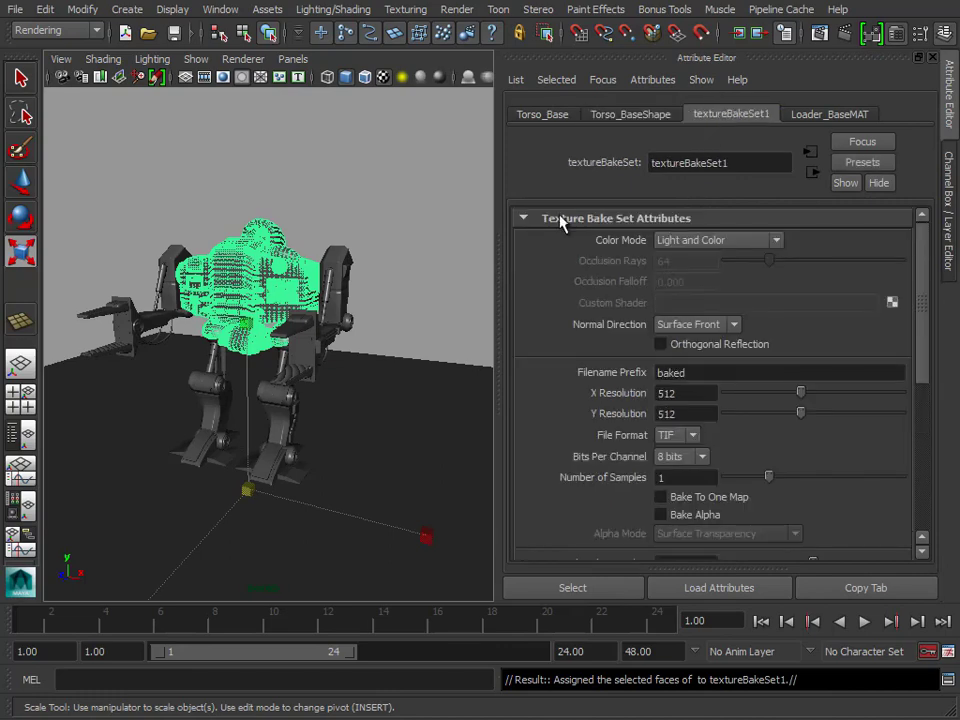
{"action": "left_click_drag", "start_coordinate": [299, 297], "coordinate": [337, 303], "text": "alt"}
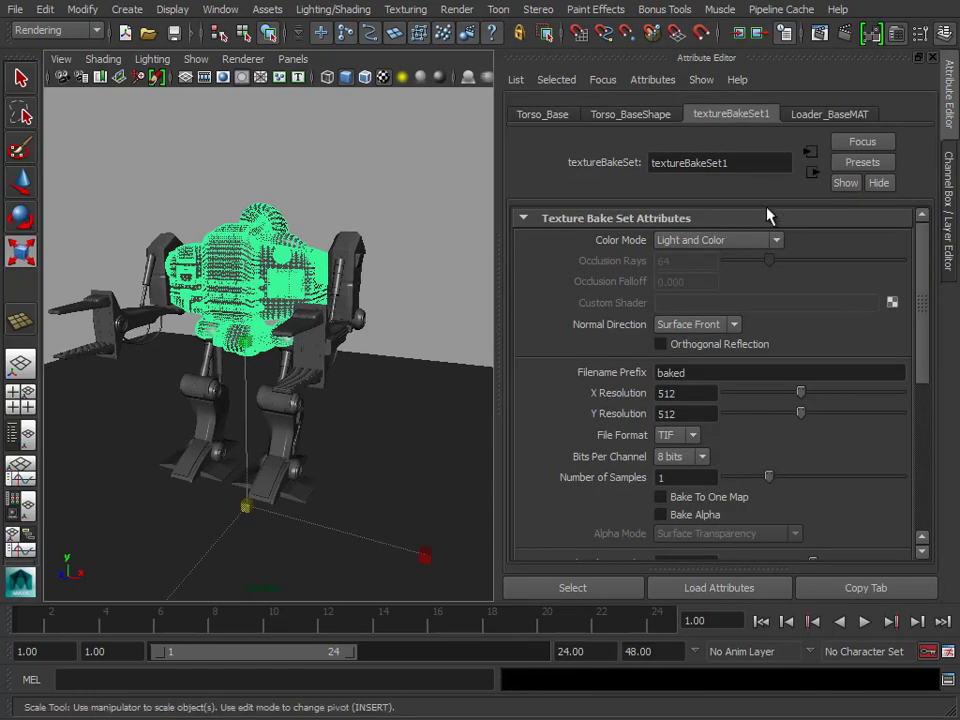
{"action": "left_click_drag", "start_coordinate": [920, 360], "coordinate": [924, 402]}
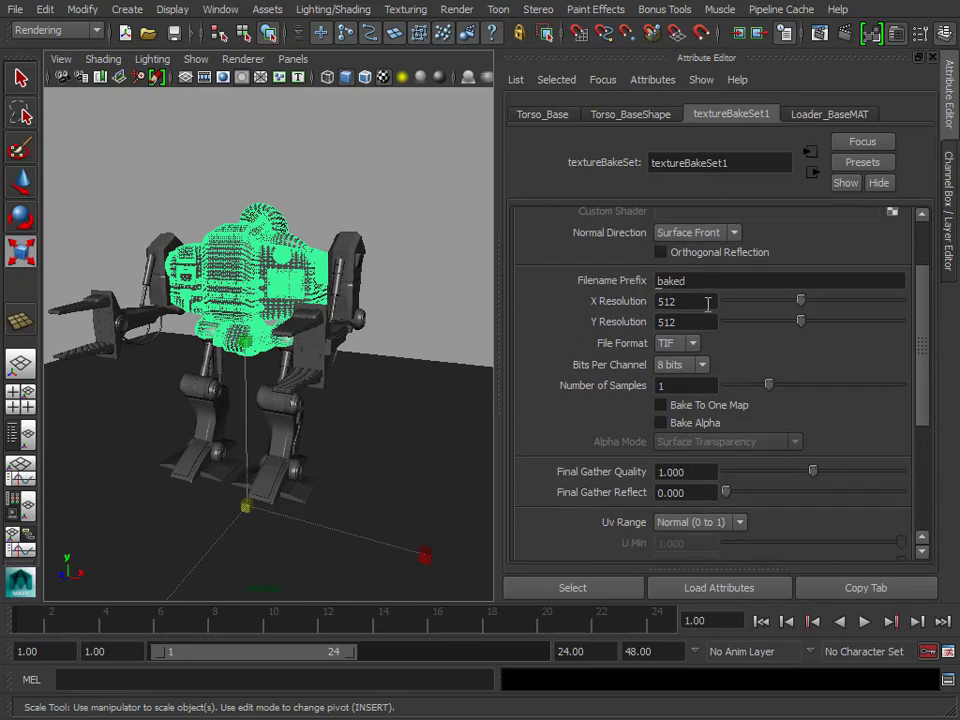
{"action": "left_click_drag", "start_coordinate": [708, 304], "coordinate": [600, 303]}
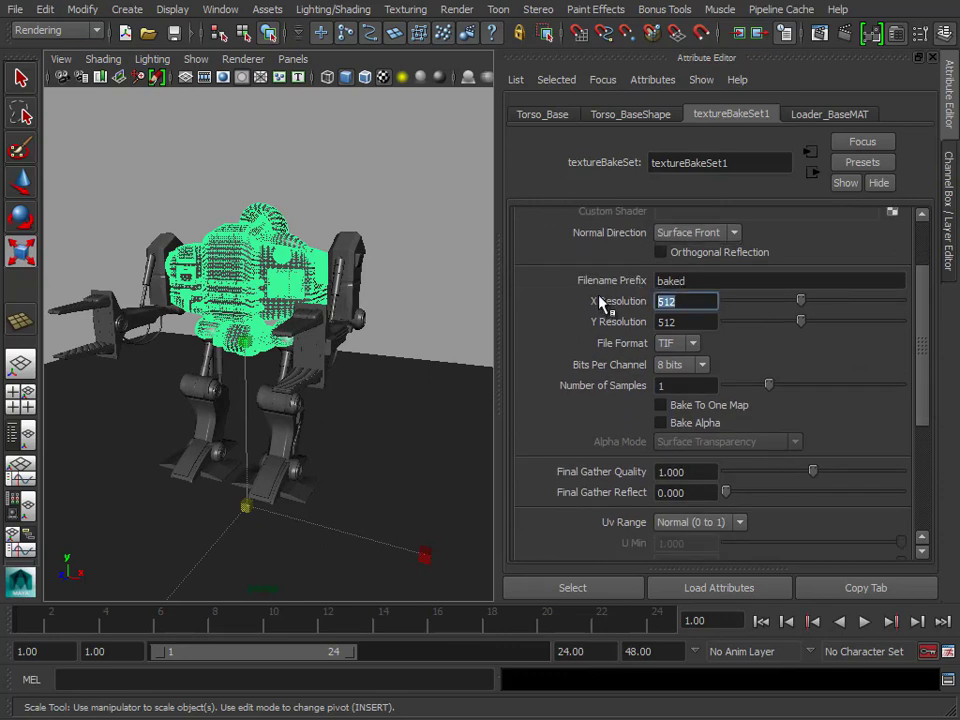
{"action": "key", "text": "Tab"}
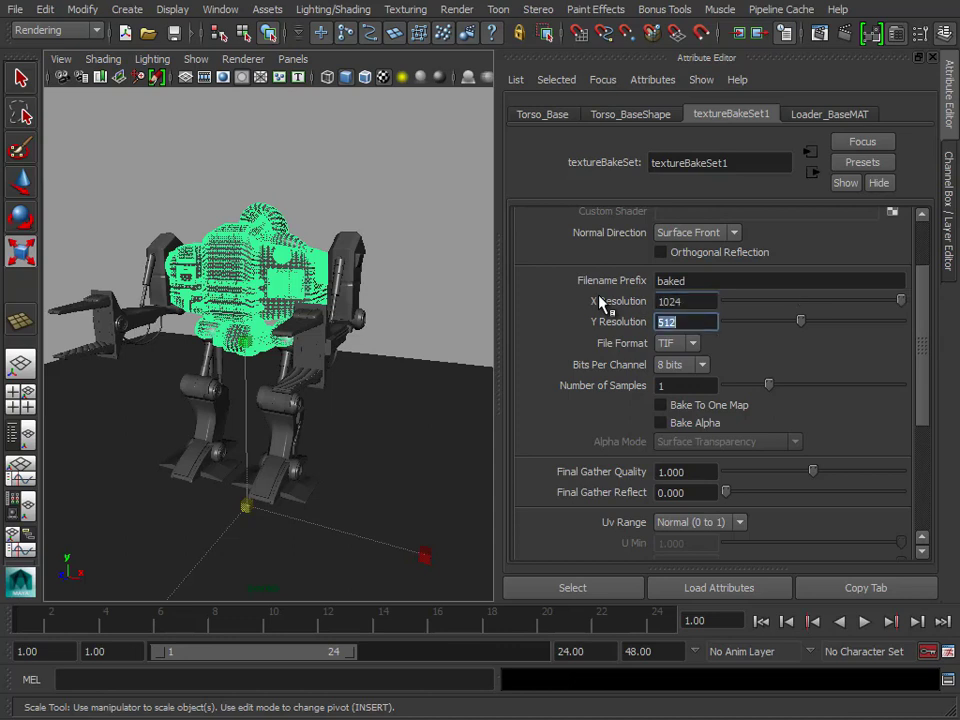
{"action": "type", "text": "1"}
{"action": "key", "text": "Tab"}
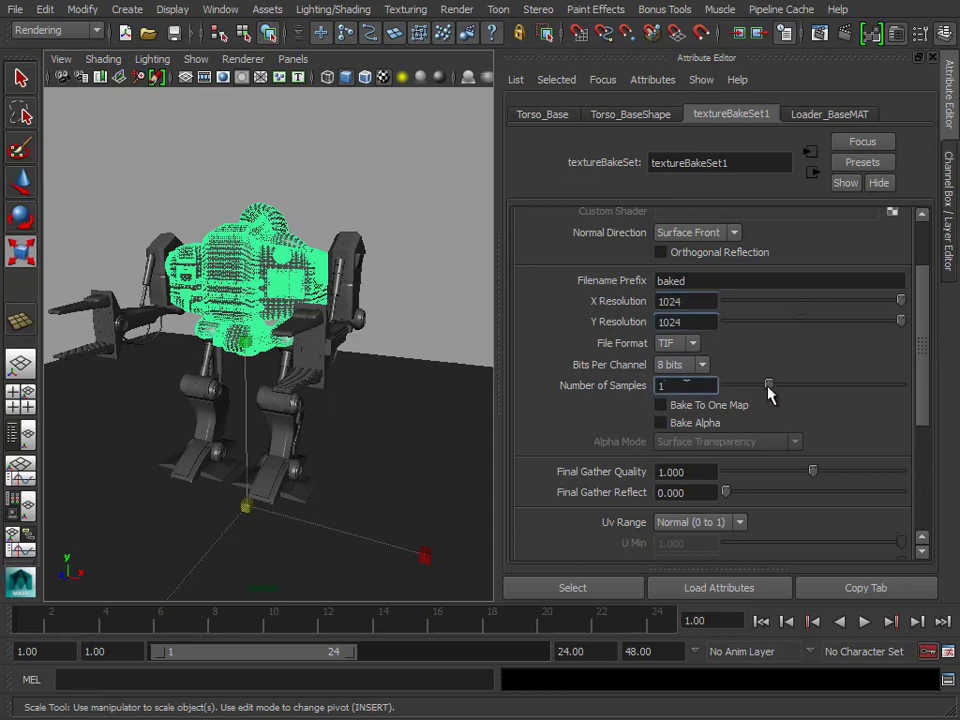
{"action": "left_click_drag", "start_coordinate": [769, 388], "coordinate": [810, 388]}
Step: Set Fill Texture Seams to 3 and the filename prefix to TorsoOccBake
{"action": "scroll", "coordinate": [850, 435], "scroll_direction": "down", "scroll_amount": 5}
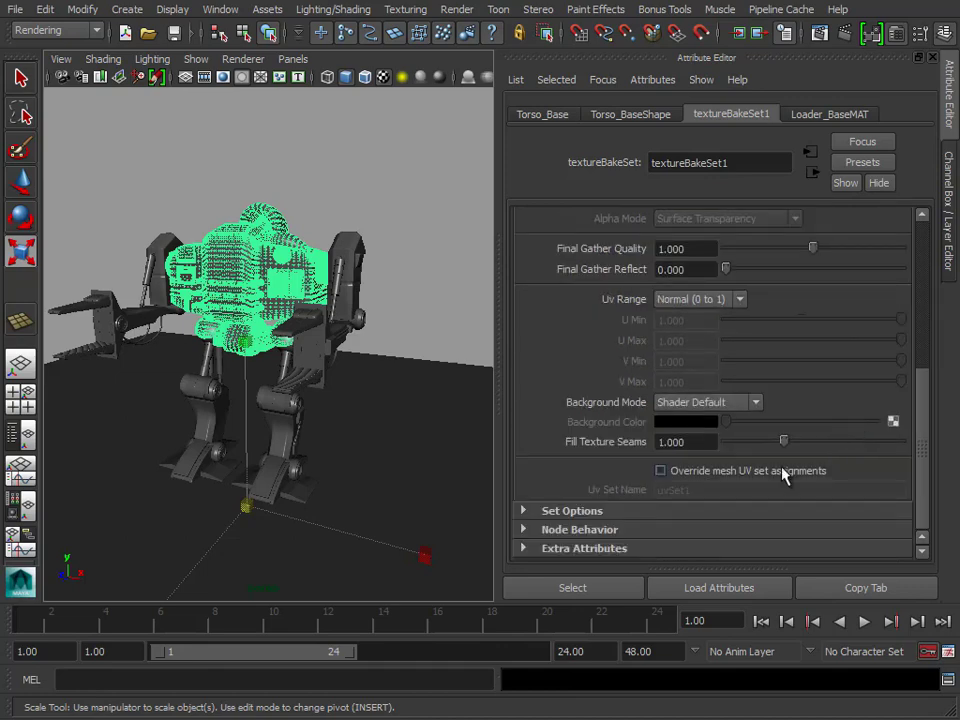
{"action": "left_click_drag", "start_coordinate": [692, 441], "coordinate": [615, 441]}
{"action": "type", "text": "3"}
{"action": "key", "text": "Return"}
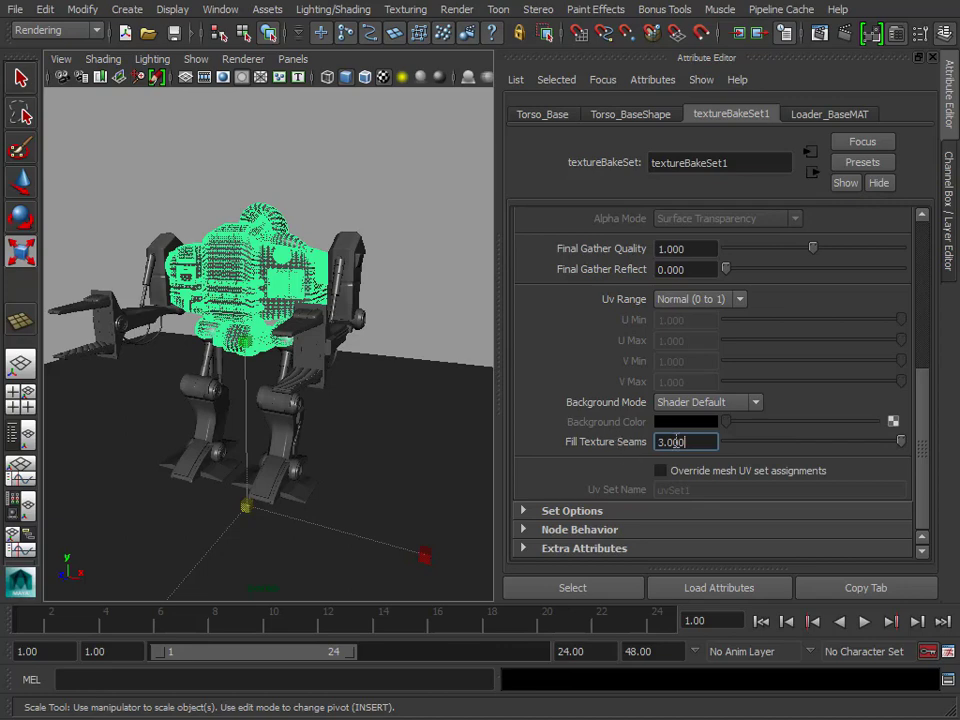
{"action": "left_click_drag", "start_coordinate": [362, 239], "coordinate": [364, 300], "text": "alt"}
{"action": "scroll", "coordinate": [364, 300], "scroll_direction": "up", "scroll_amount": 2}
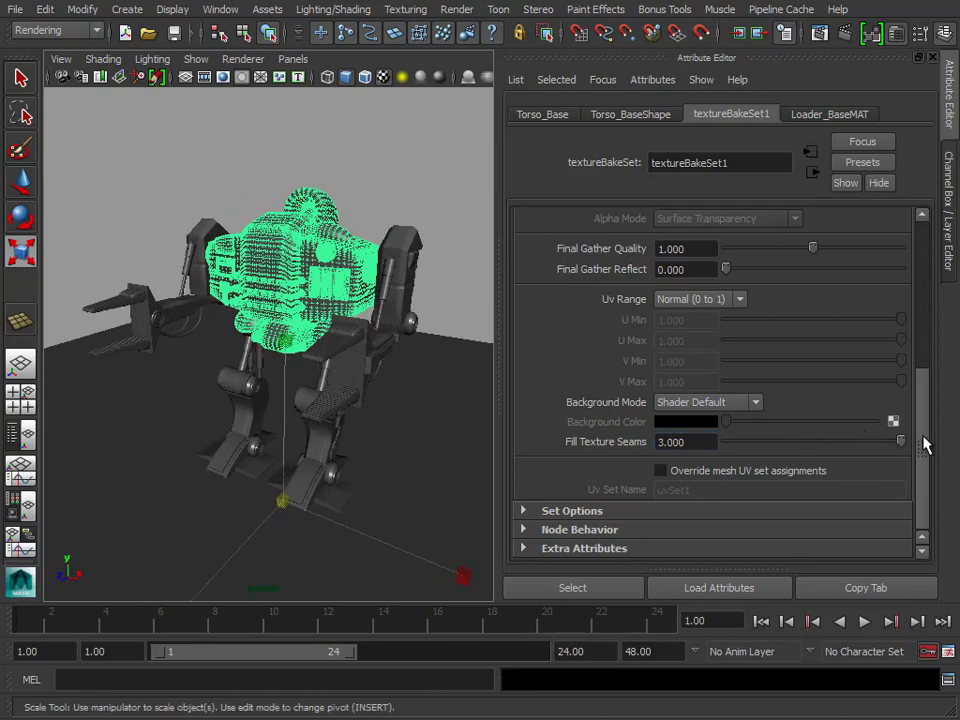
{"action": "left_click_drag", "start_coordinate": [926, 443], "coordinate": [925, 314]}
{"action": "left_click_drag", "start_coordinate": [690, 372], "coordinate": [612, 369]}
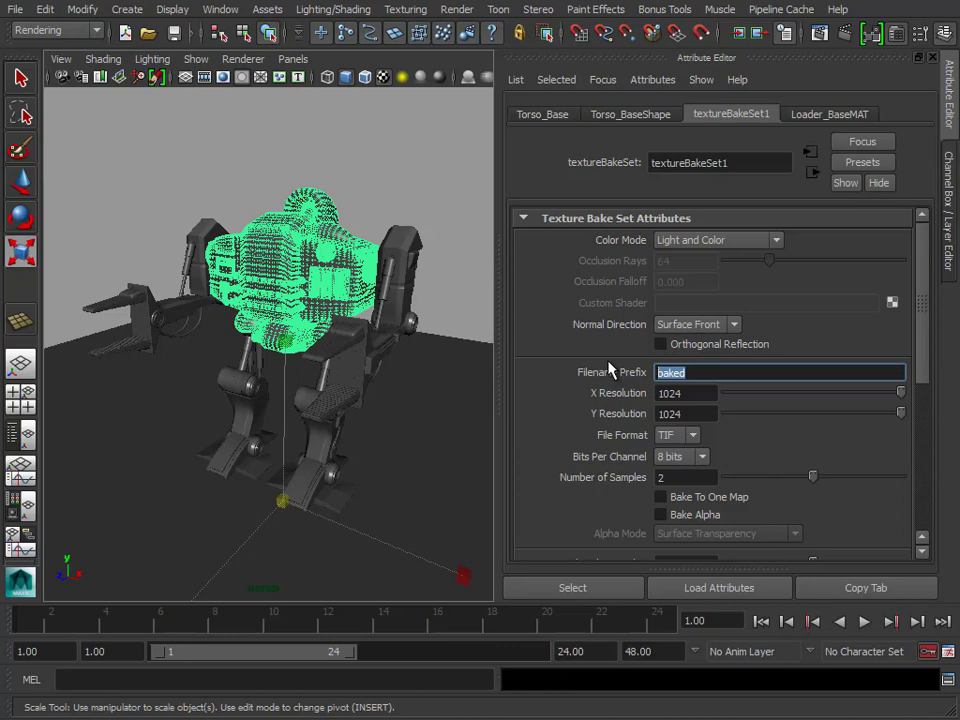
{"action": "type", "text": "TorsoOccB"}
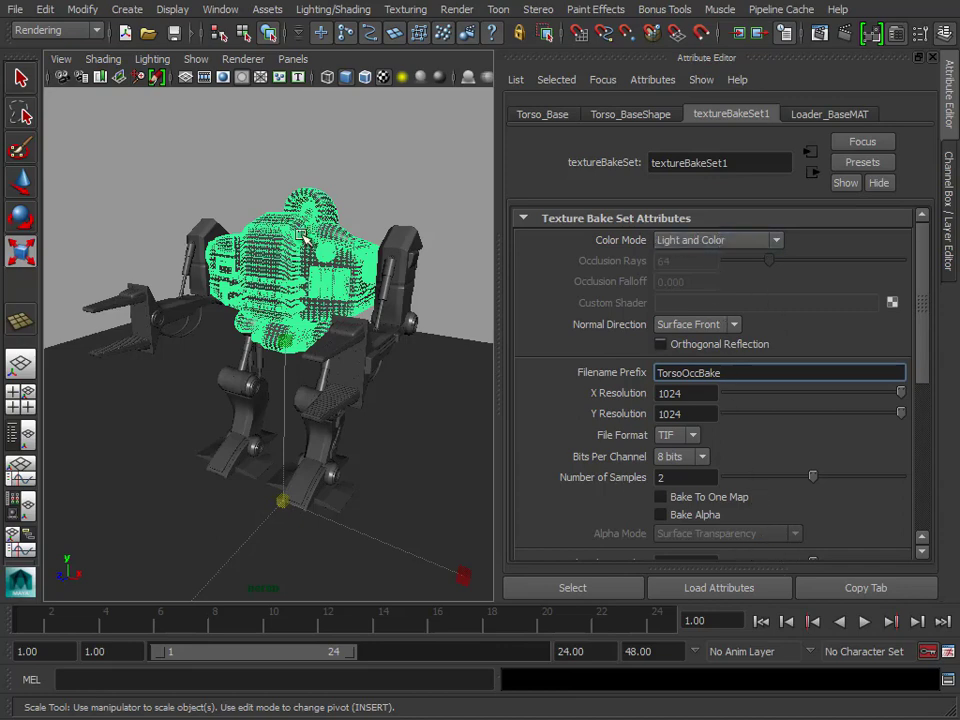
{"action": "left_click", "coordinate": [362, 156]}
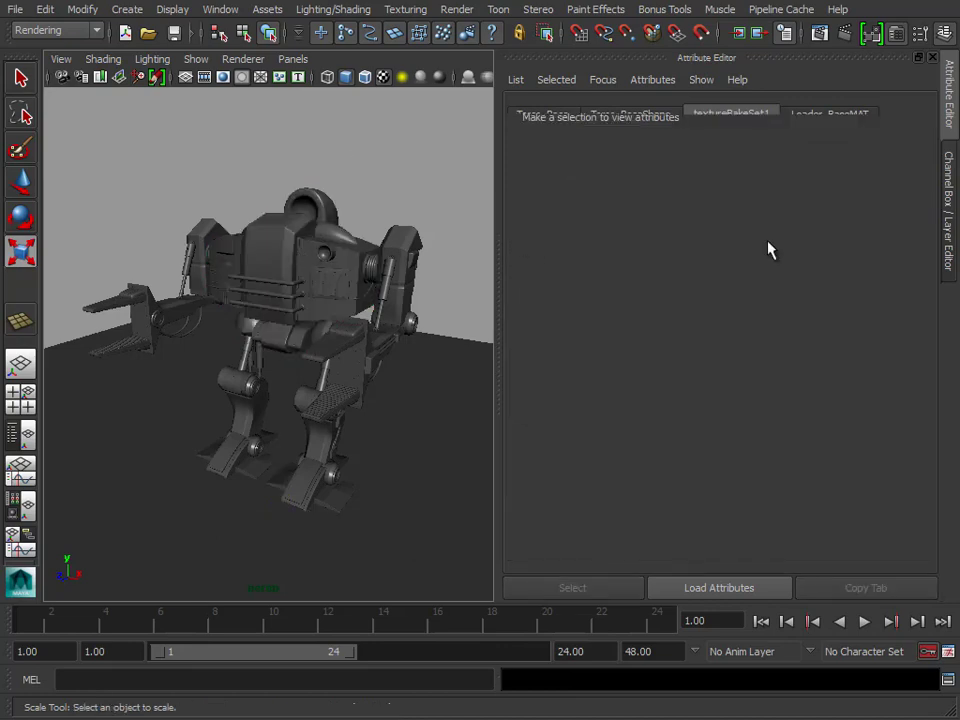
Step: Assign the torso a new Surface Shader from the right-click favorite materials and show surfaceShader1's attributes
{"action": "left_click", "coordinate": [290, 199]}
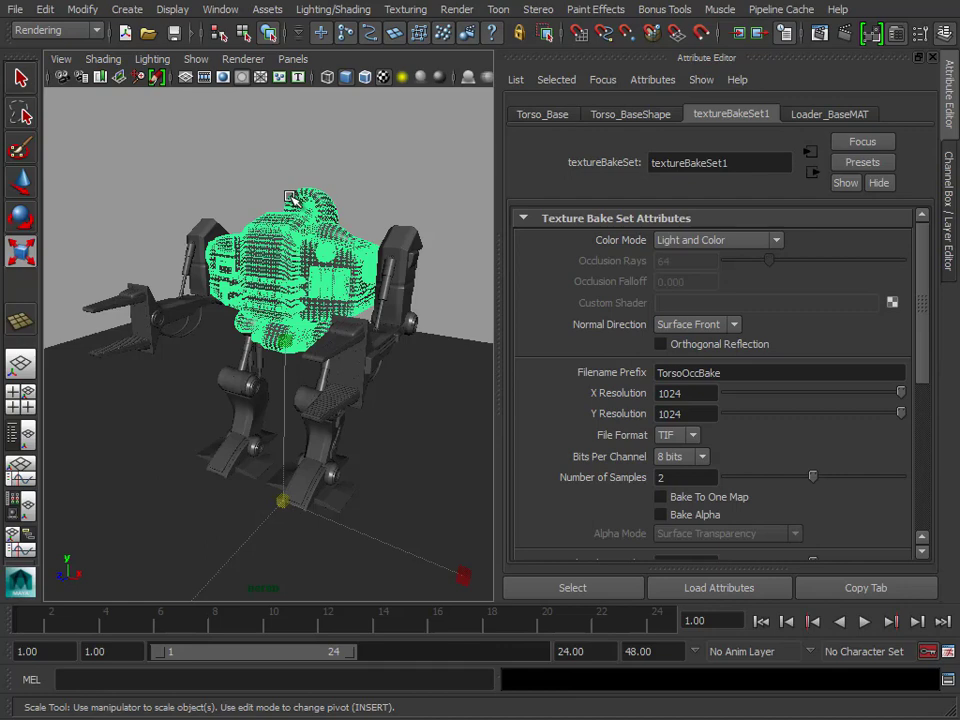
{"action": "right_click", "coordinate": [316, 198]}
{"action": "mouse_move", "coordinate": [308, 564]}
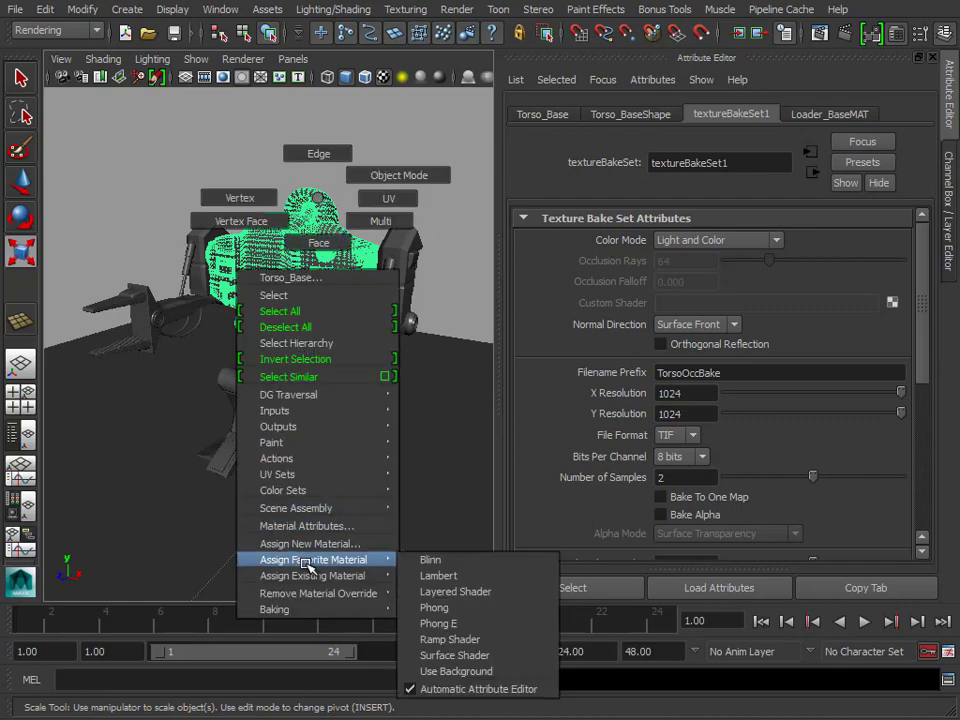
{"action": "left_click", "coordinate": [450, 655]}
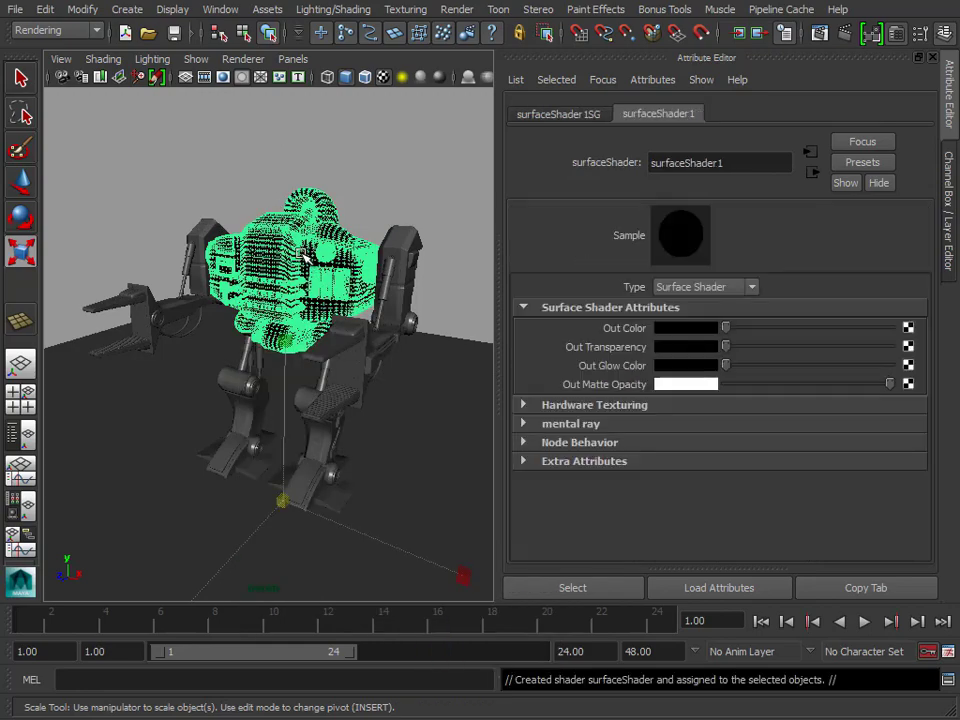
{"action": "right_click_drag", "start_coordinate": [205, 212], "coordinate": [330, 293], "text": "alt"}
{"action": "left_click_drag", "start_coordinate": [331, 293], "coordinate": [300, 280], "text": "alt"}
{"action": "right_click_drag", "start_coordinate": [300, 280], "coordinate": [330, 300], "text": "alt"}
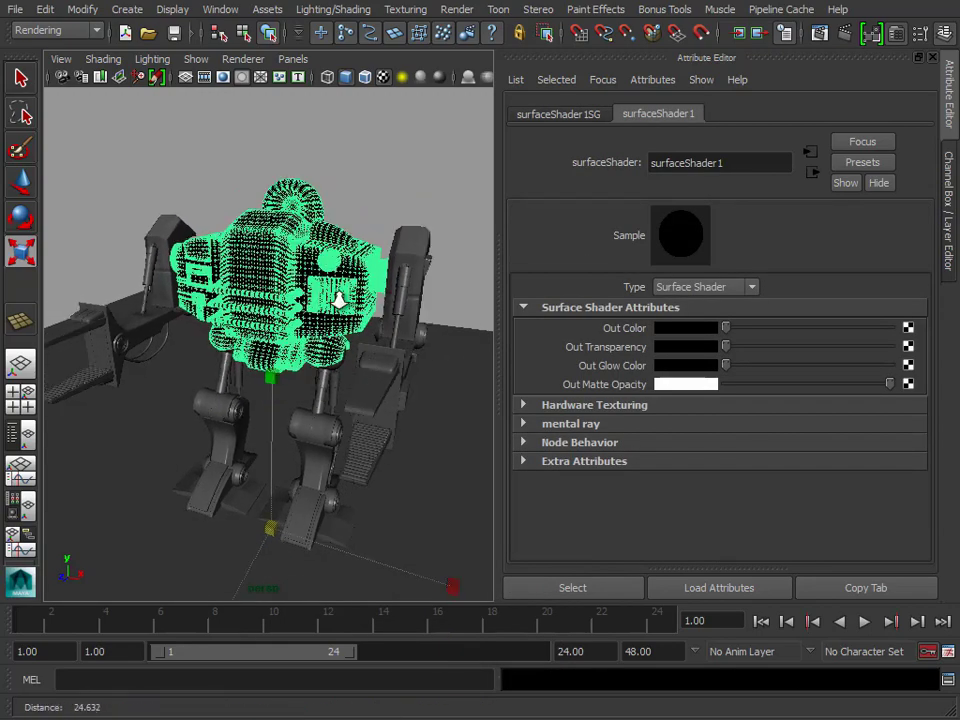
{"action": "left_click", "coordinate": [377, 189]}
{"action": "left_click_drag", "start_coordinate": [377, 189], "coordinate": [291, 309], "text": "alt"}
{"action": "key", "text": "r"}
{"action": "left_click", "coordinate": [296, 244]}
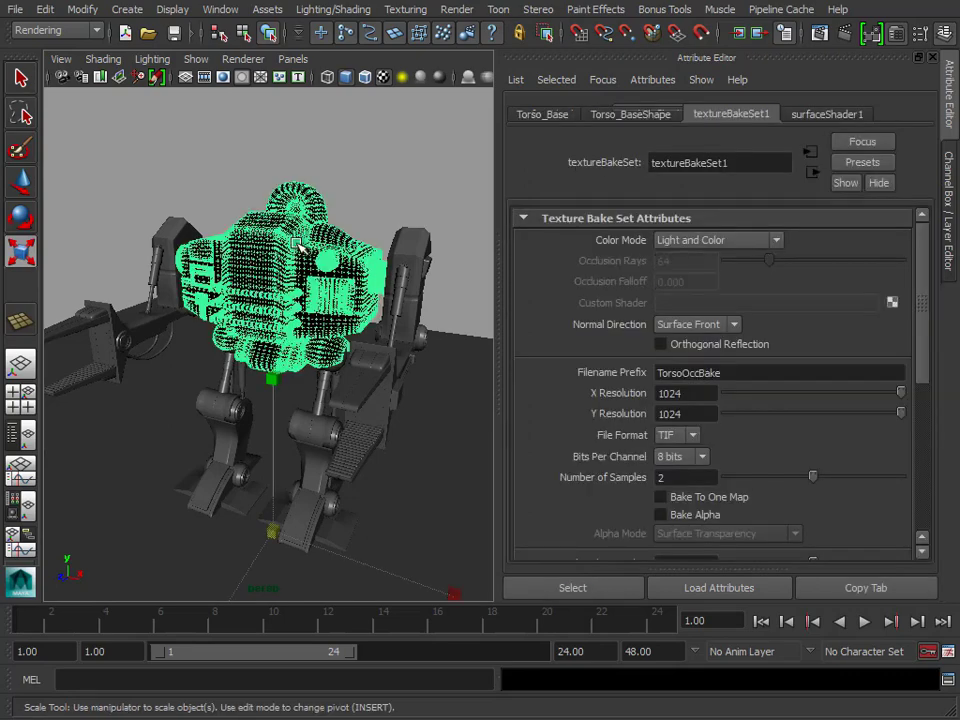
{"action": "left_click", "coordinate": [822, 115]}
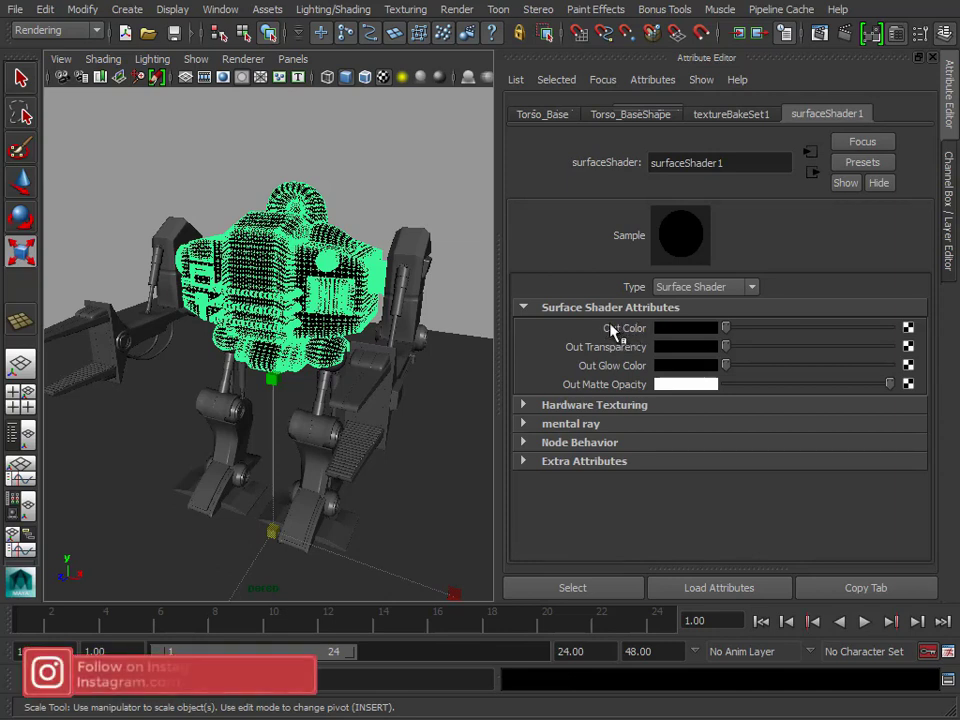
Step: Map an mib_amb_occlusion texture to Out Color with Max Distance 10 and 128 samples
{"action": "left_click", "coordinate": [908, 329]}
{"action": "left_click_drag", "start_coordinate": [344, 184], "coordinate": [392, 55]}
{"action": "left_click", "coordinate": [276, 381]}
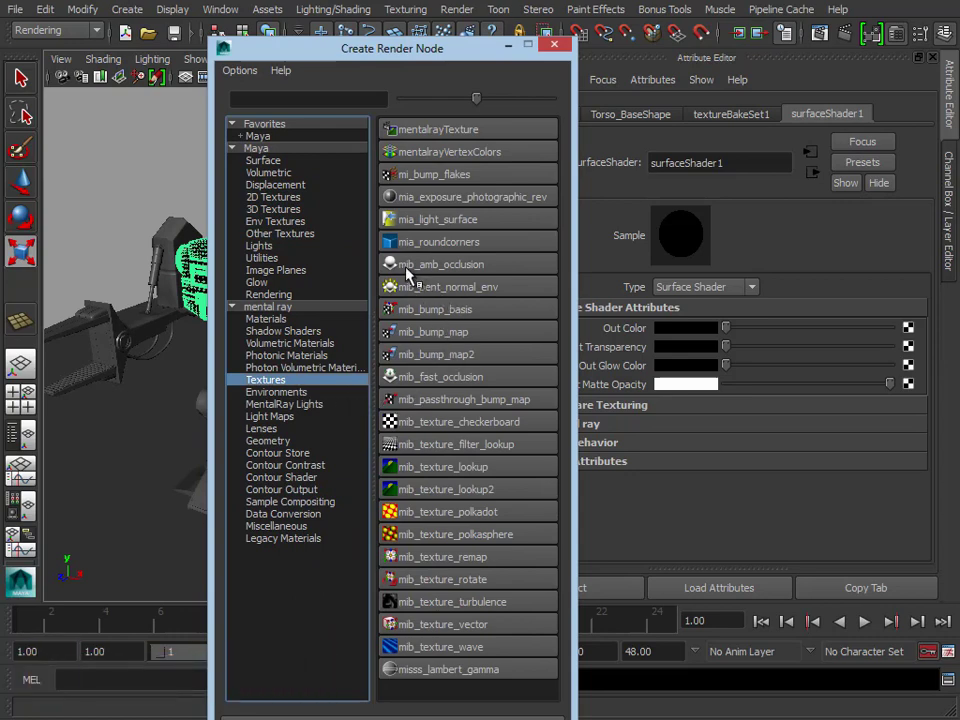
{"action": "left_click", "coordinate": [440, 264]}
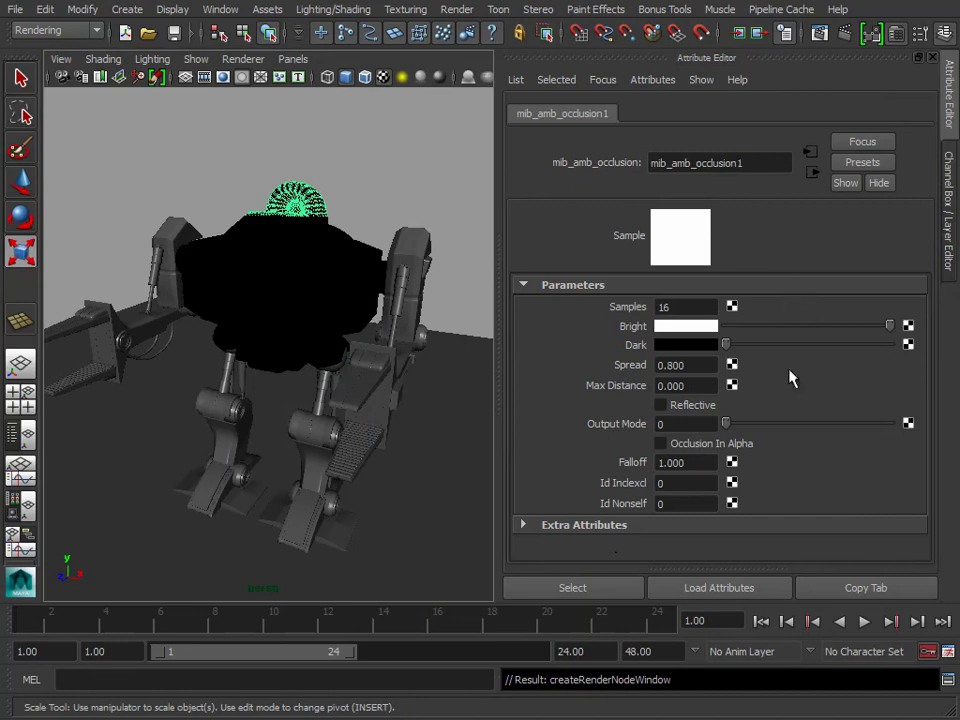
{"action": "left_click", "coordinate": [685, 386]}
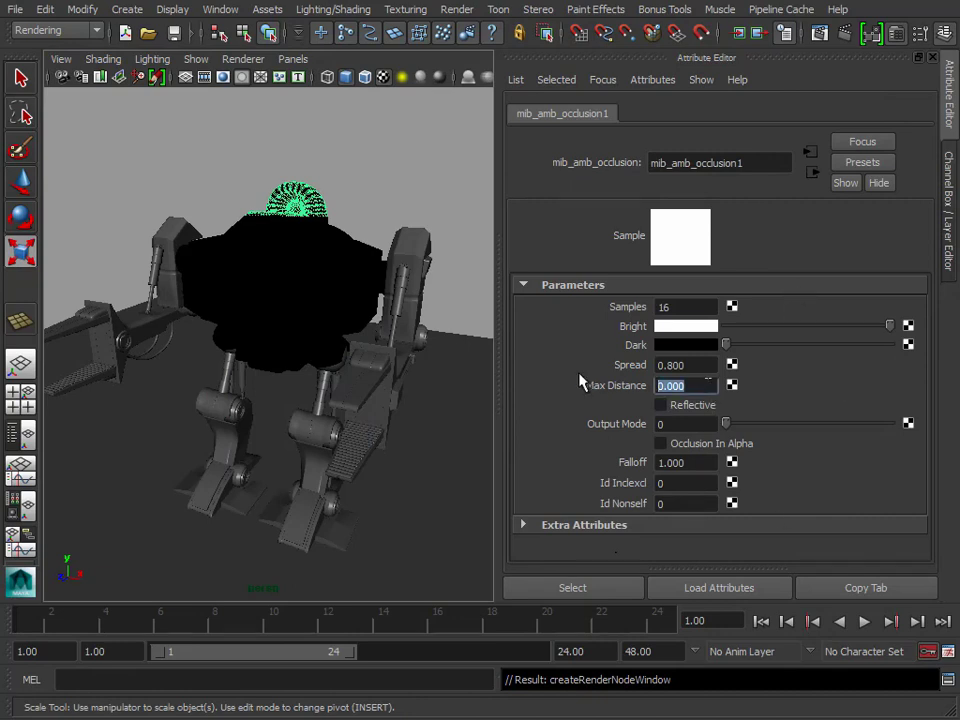
{"action": "type", "text": "10"}
{"action": "key", "text": "Return"}
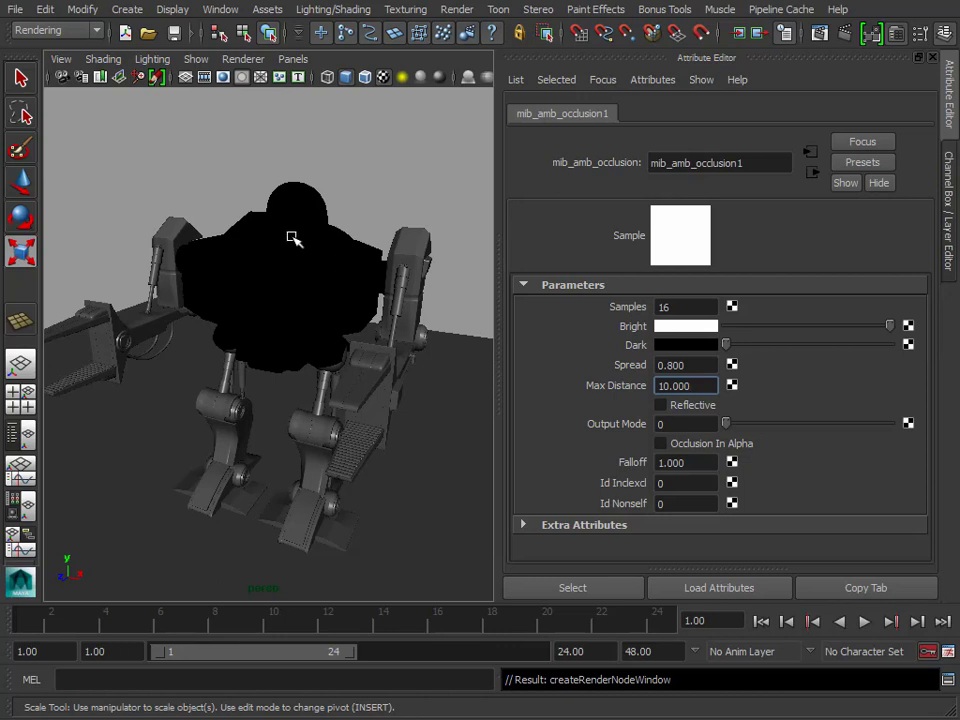
{"action": "left_click", "coordinate": [694, 309]}
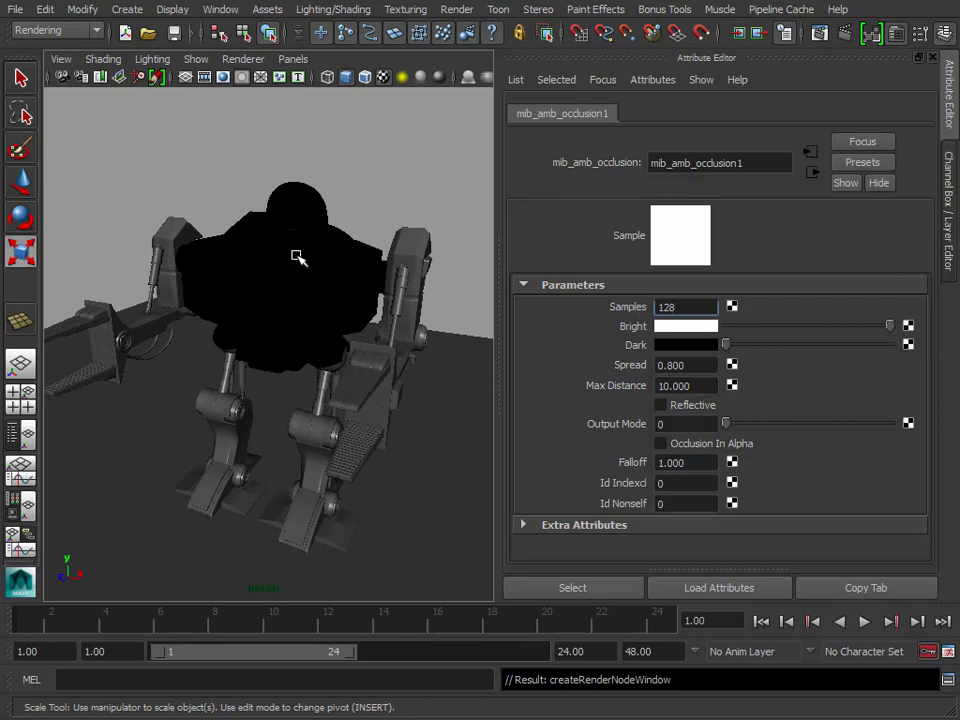
{"action": "left_click_drag", "start_coordinate": [298, 260], "coordinate": [279, 221], "text": "alt"}
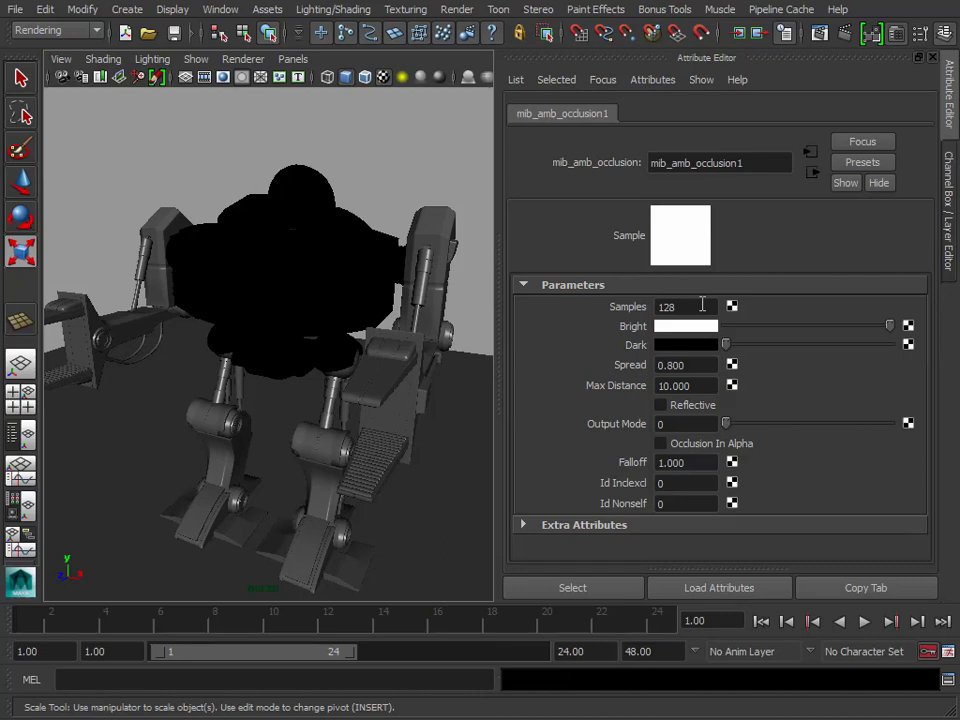
Step: Review the torso's textureBakeSet1 settings and the occlusion node linked to surfaceShader1
{"action": "left_click", "coordinate": [306, 189]}
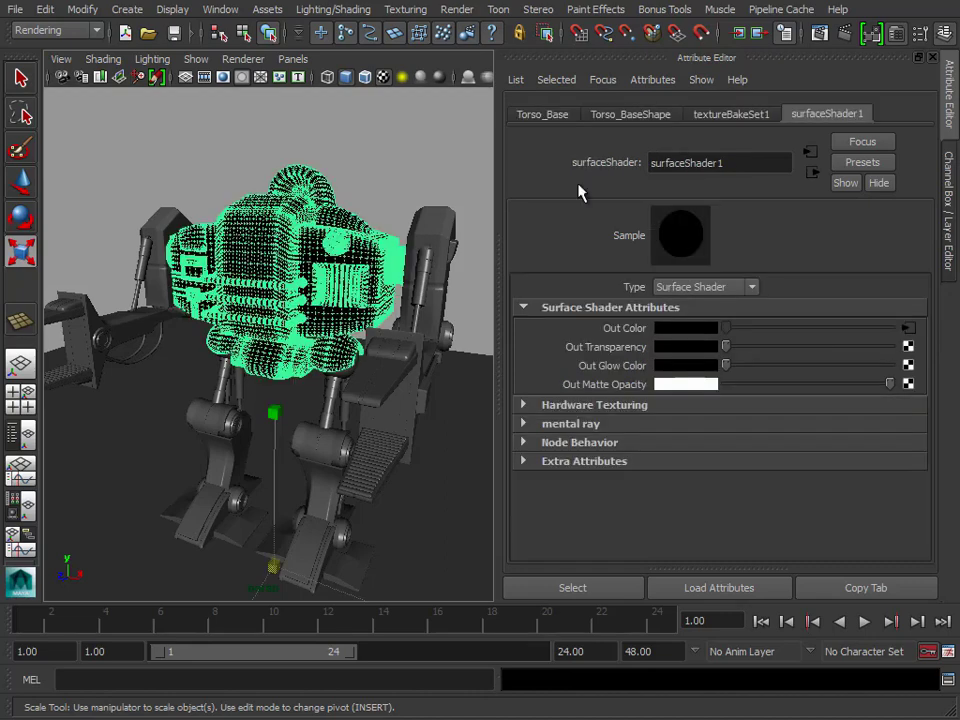
{"action": "left_click", "coordinate": [740, 114]}
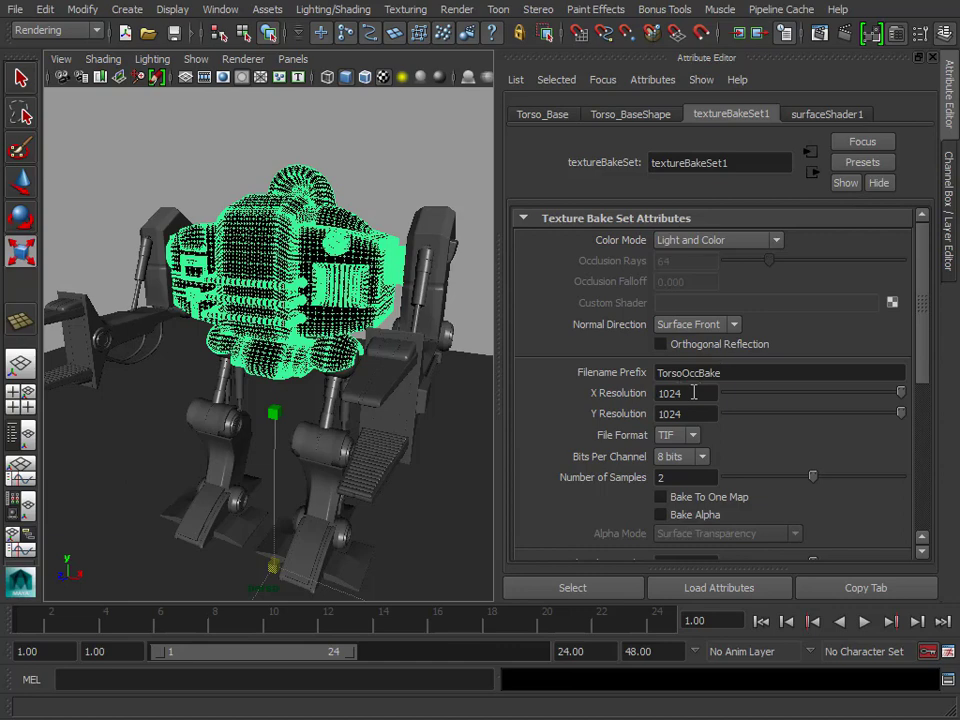
{"action": "left_click", "coordinate": [826, 114]}
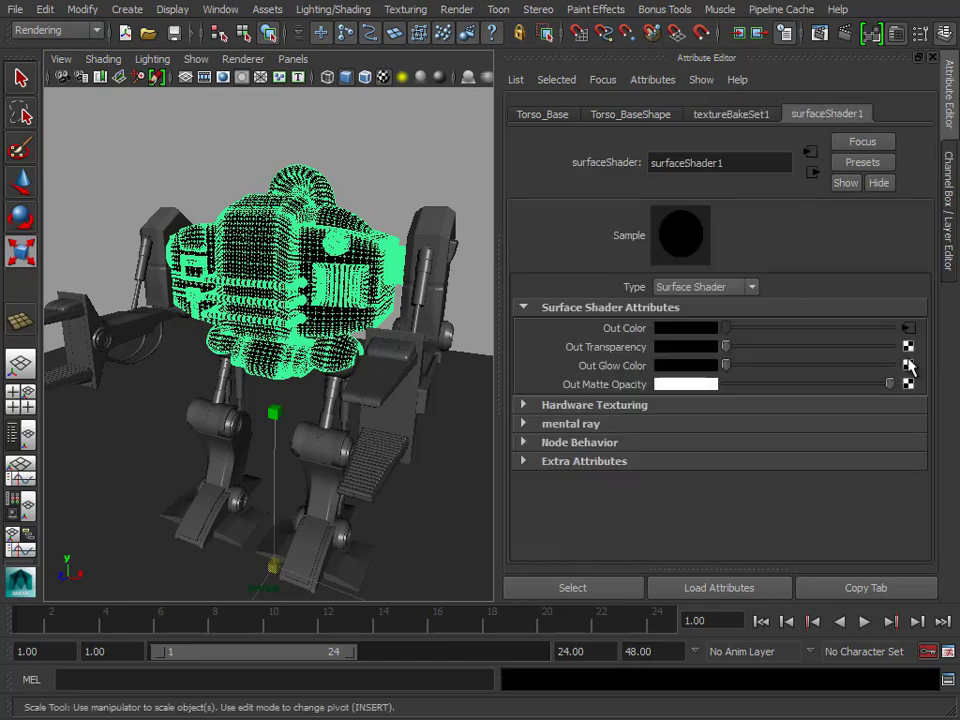
{"action": "left_click", "coordinate": [908, 327]}
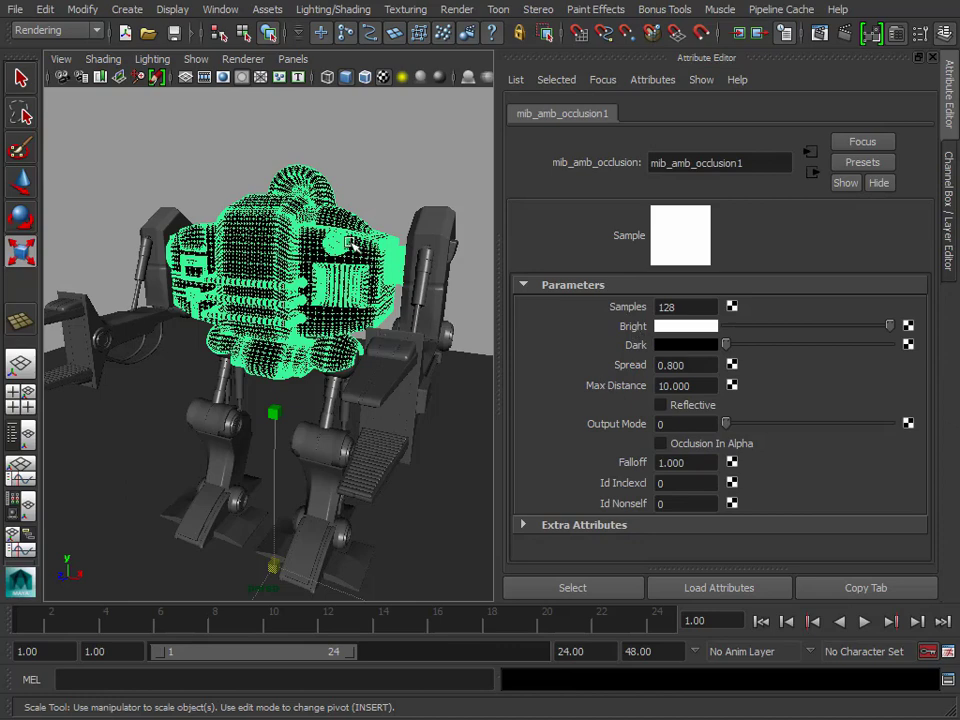
{"action": "left_click", "coordinate": [388, 165]}
{"action": "right_click_drag", "start_coordinate": [388, 158], "coordinate": [279, 414], "text": "alt"}
{"action": "middle_click_drag", "start_coordinate": [279, 414], "coordinate": [268, 343], "text": "alt"}
{"action": "right_click_drag", "start_coordinate": [268, 343], "coordinate": [297, 247], "text": "alt"}
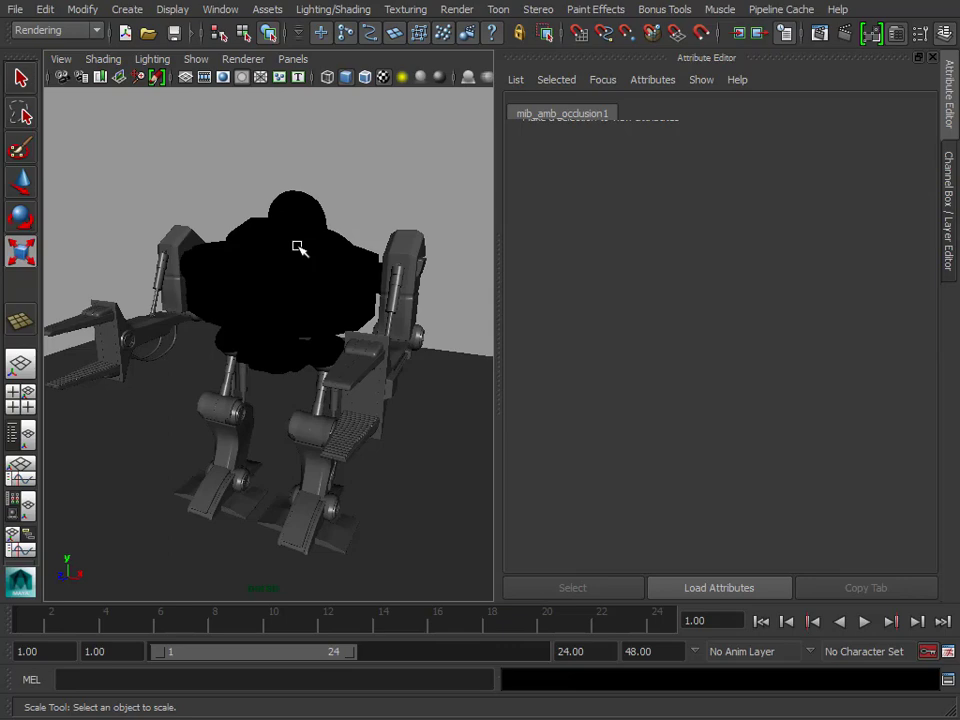
{"action": "left_click", "coordinate": [294, 225]}
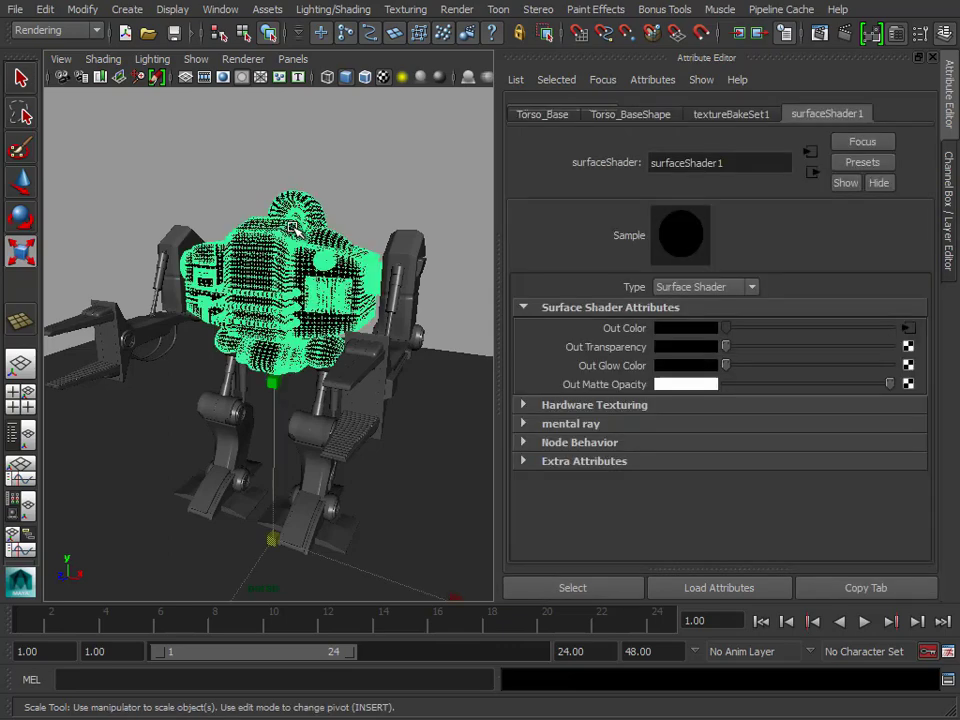
Step: Batch bake the selected torso to texture with the mental ray Batch Bake options
{"action": "left_click", "coordinate": [340, 10]}
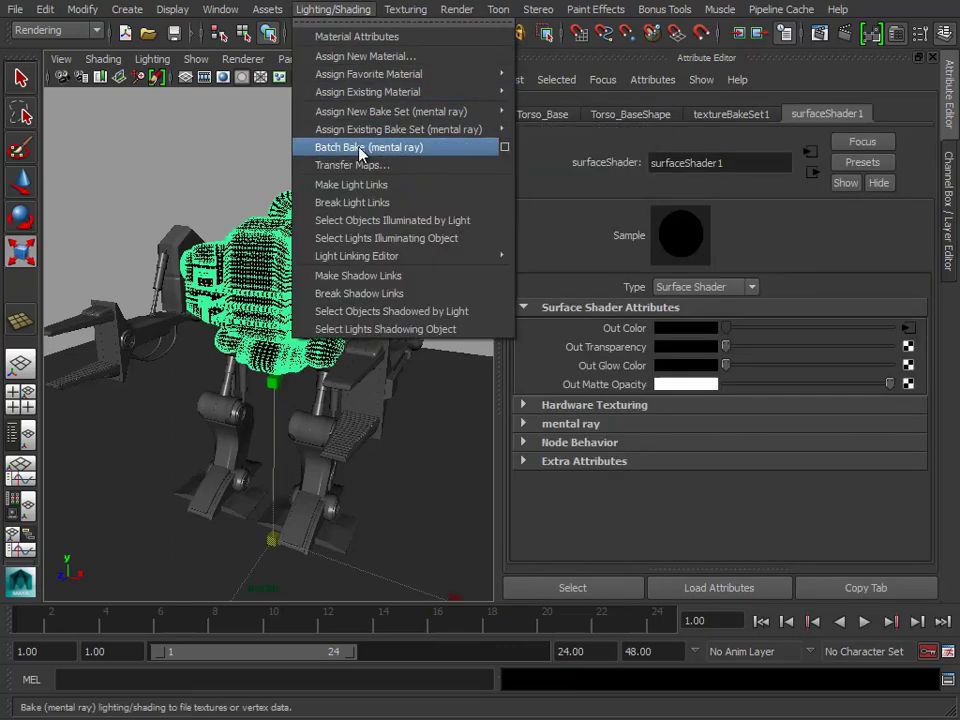
{"action": "left_click", "coordinate": [504, 148]}
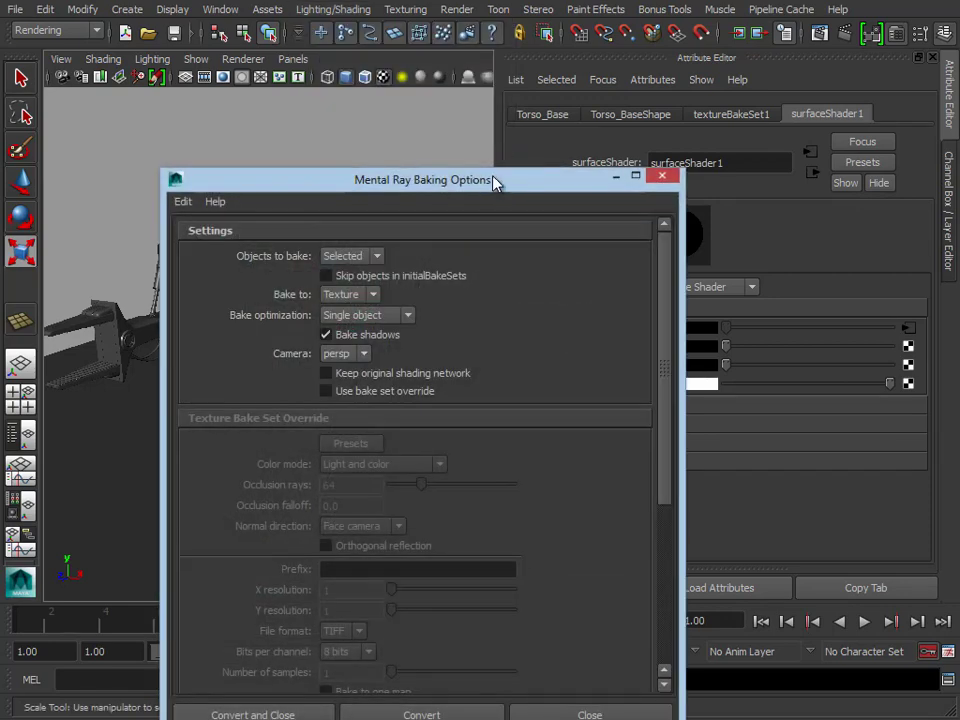
{"action": "left_click_drag", "start_coordinate": [495, 180], "coordinate": [746, 25]}
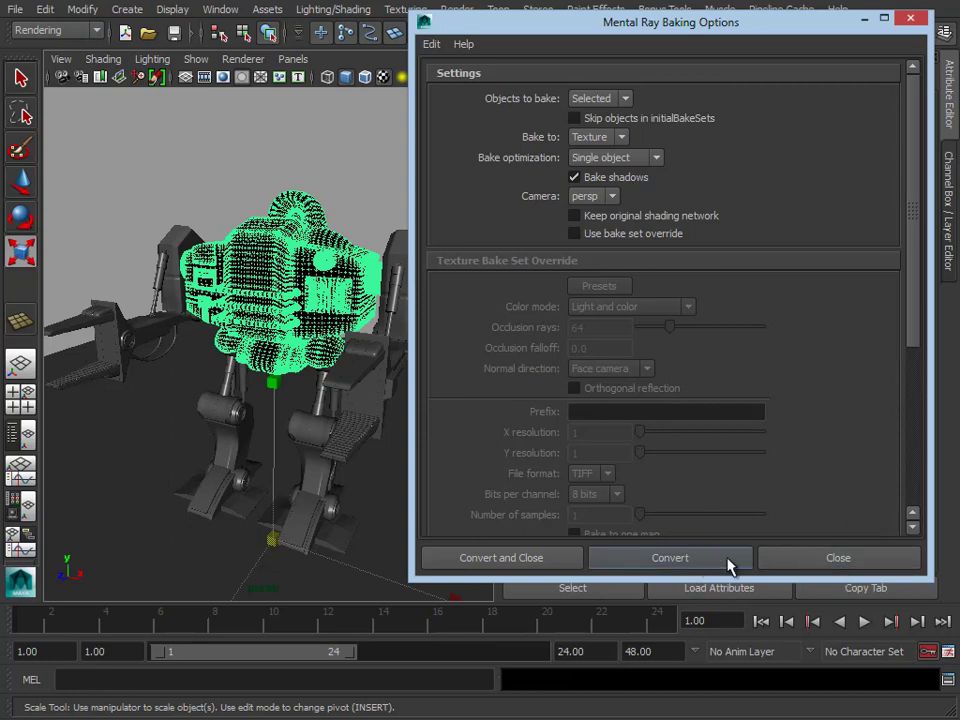
{"action": "left_click", "coordinate": [836, 566]}
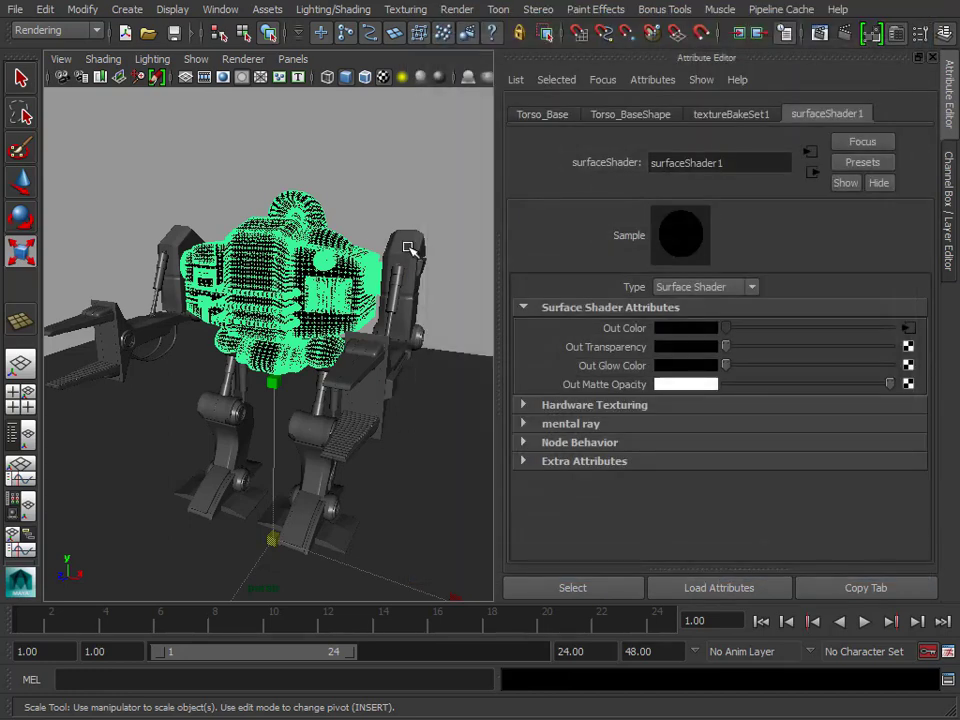
Step: Deselect the robot and show the Layer Editor listing Loader_Base through Loader_Combined
{"action": "left_click", "coordinate": [406, 242]}
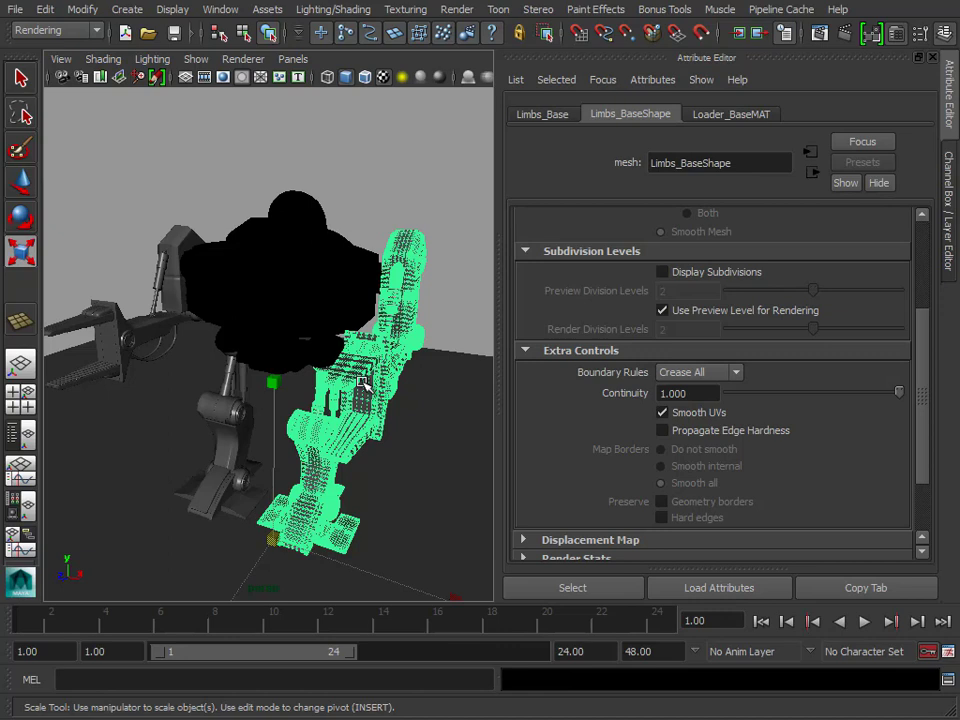
{"action": "left_click", "coordinate": [375, 186]}
{"action": "left_click_drag", "start_coordinate": [375, 186], "coordinate": [356, 379], "text": "alt"}
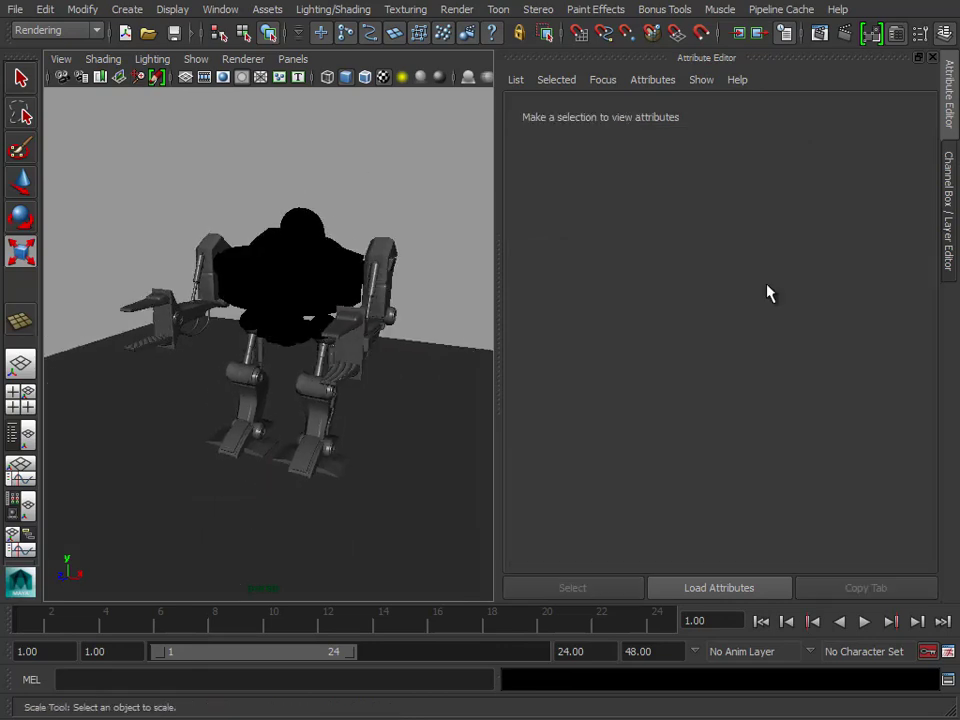
{"action": "left_click", "coordinate": [948, 195]}
{"action": "left_click_drag", "start_coordinate": [525, 366], "coordinate": [521, 349], "text": "alt"}
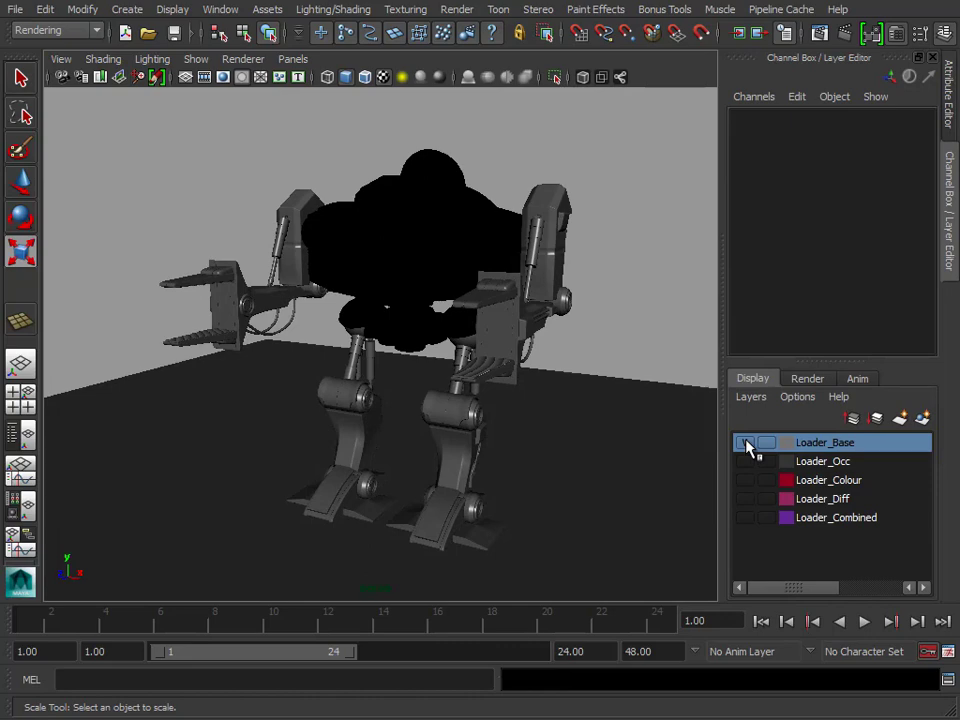
{"action": "left_click", "coordinate": [745, 443]}
{"action": "left_click", "coordinate": [745, 461]}
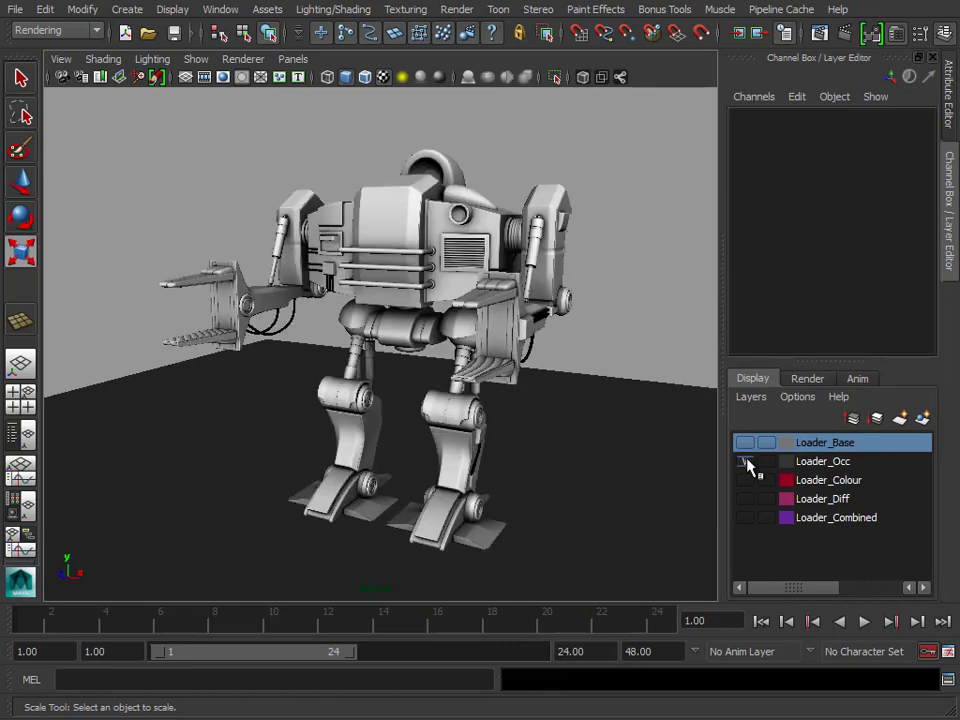
{"action": "left_click_drag", "start_coordinate": [272, 130], "coordinate": [300, 180], "text": "alt"}
{"action": "left_click", "coordinate": [152, 59]}
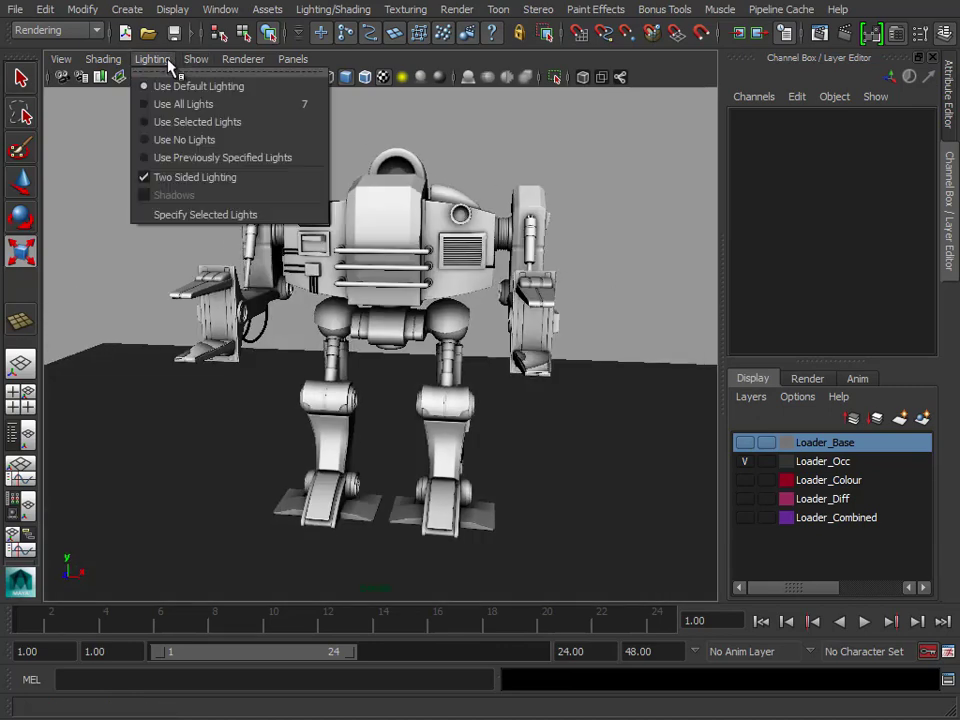
{"action": "left_click", "coordinate": [213, 148]}
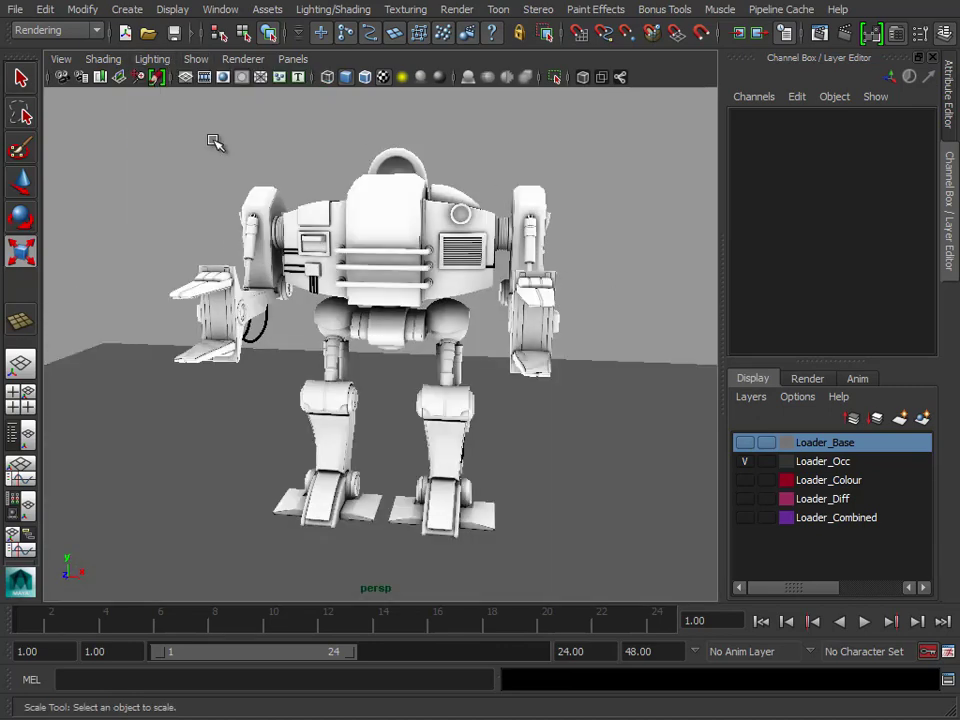
{"action": "mouse_move", "coordinate": [583, 338]}
{"action": "left_mouse_down", "text": "alt"}
{"action": "mouse_move", "coordinate": [222, 322]}
{"action": "mouse_move", "coordinate": [135, 330]}
{"action": "mouse_move", "coordinate": [572, 347]}
{"action": "left_mouse_up", "text": "alt"}
{"action": "right_click_drag", "start_coordinate": [572, 347], "coordinate": [572, 272], "text": "alt"}
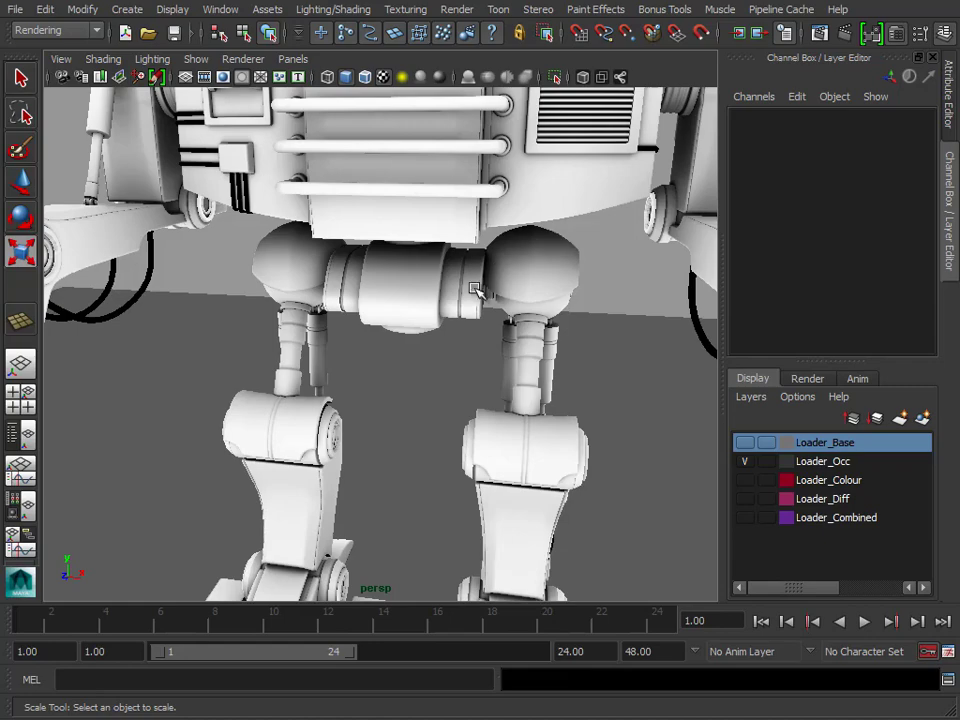
{"action": "left_click_drag", "start_coordinate": [517, 238], "coordinate": [540, 272], "text": "alt"}
{"action": "right_click_drag", "start_coordinate": [550, 287], "coordinate": [343, 298], "text": "alt"}
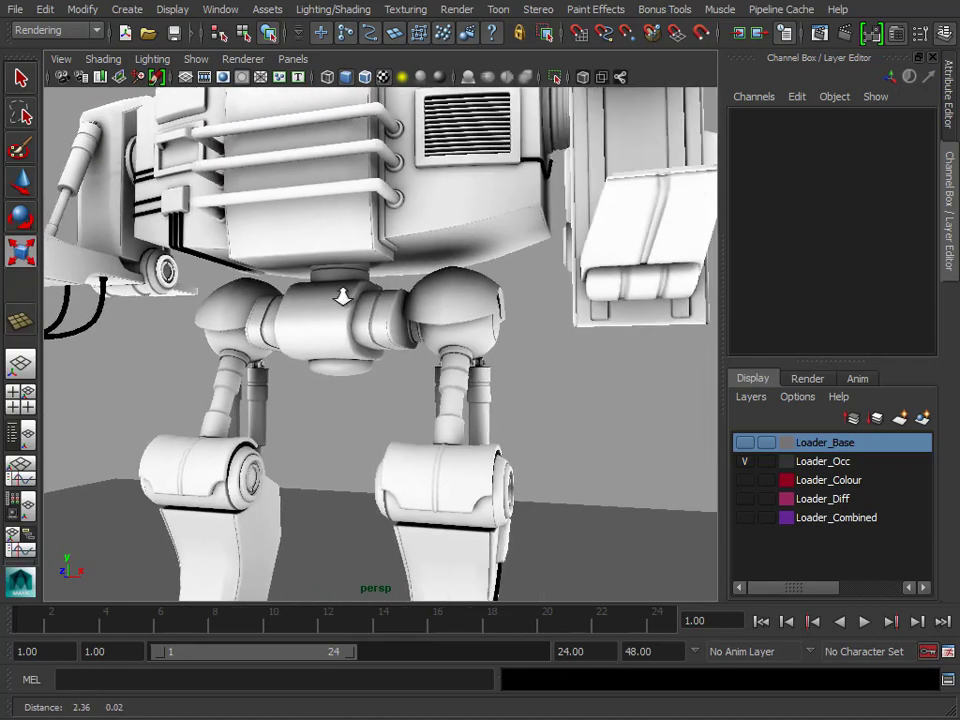
{"action": "left_click_drag", "start_coordinate": [343, 298], "coordinate": [439, 251], "text": "alt"}
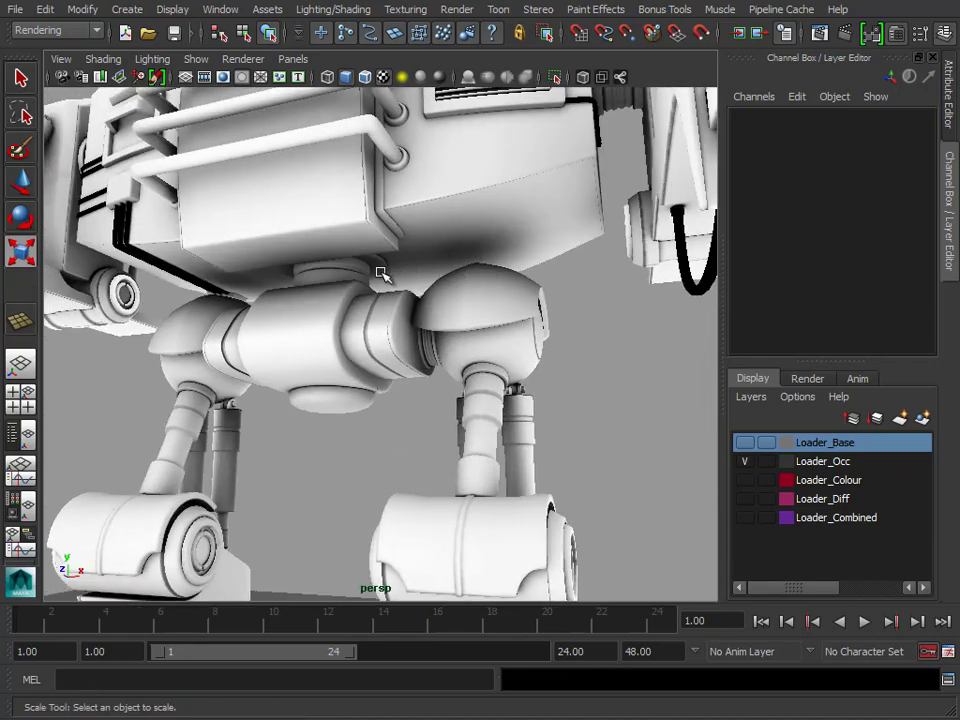
{"action": "right_click_drag", "start_coordinate": [484, 300], "coordinate": [456, 381], "text": "alt"}
{"action": "left_click_drag", "start_coordinate": [456, 381], "coordinate": [360, 300], "text": "alt"}
{"action": "middle_click_drag", "start_coordinate": [360, 300], "coordinate": [403, 392], "text": "alt"}
{"action": "right_click_drag", "start_coordinate": [403, 392], "coordinate": [403, 143], "text": "alt"}
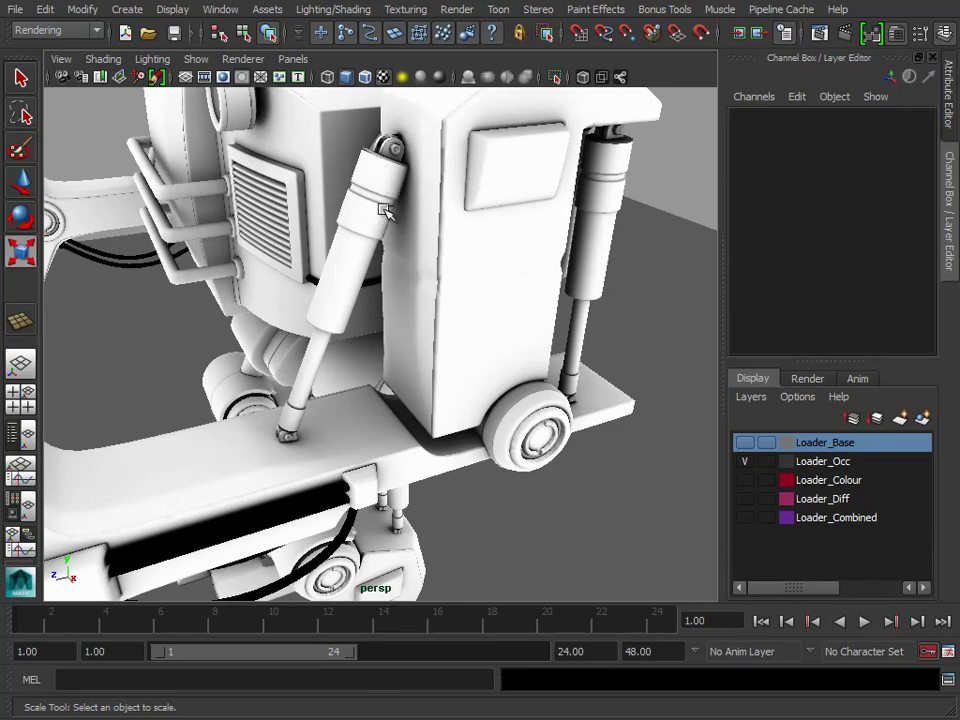
{"action": "left_click_drag", "start_coordinate": [480, 266], "coordinate": [370, 190], "text": "alt"}
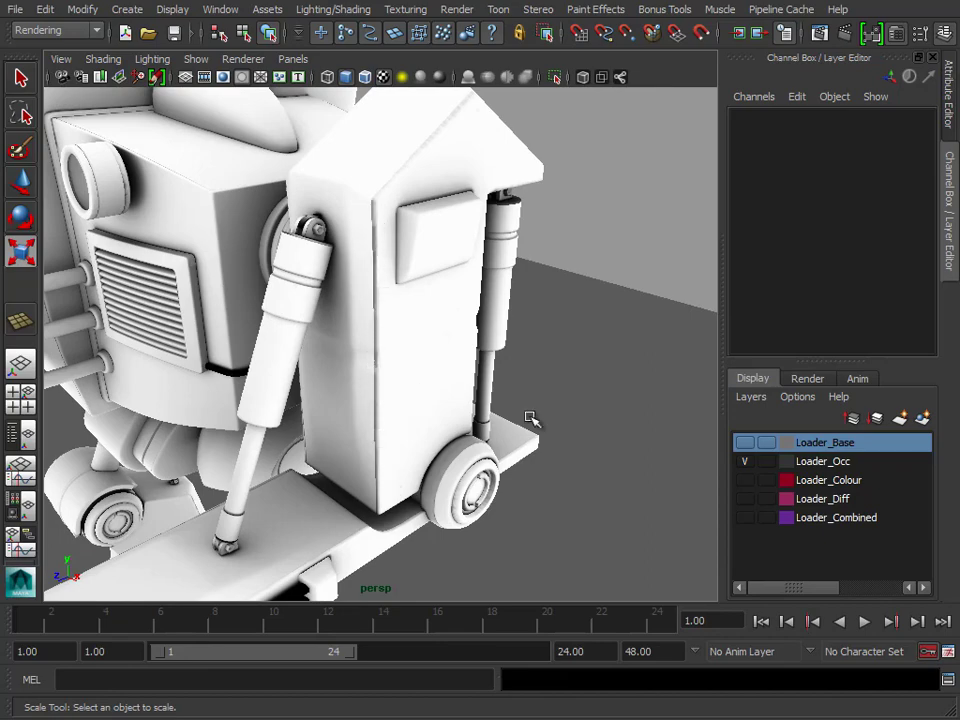
{"action": "right_click_drag", "start_coordinate": [540, 418], "coordinate": [449, 304], "text": "alt"}
{"action": "left_click_drag", "start_coordinate": [449, 304], "coordinate": [510, 300], "text": "alt"}
{"action": "right_click_drag", "start_coordinate": [510, 300], "coordinate": [545, 305], "text": "alt"}
{"action": "left_click_drag", "start_coordinate": [545, 305], "coordinate": [577, 304], "text": "alt"}
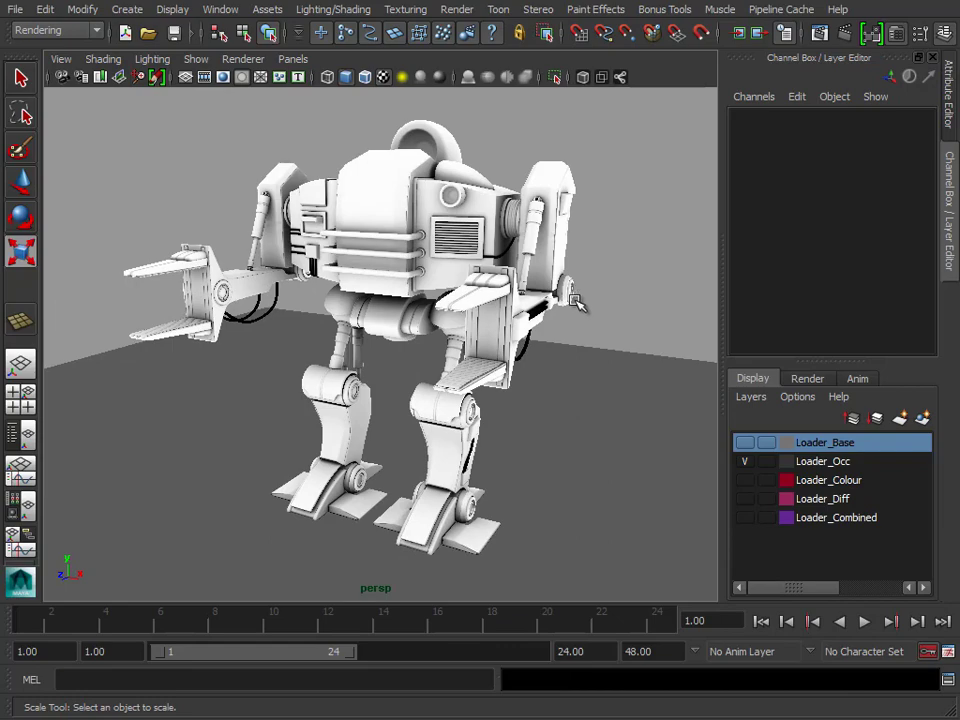
{"action": "left_click_drag", "start_coordinate": [214, 229], "coordinate": [186, 236], "text": "alt"}
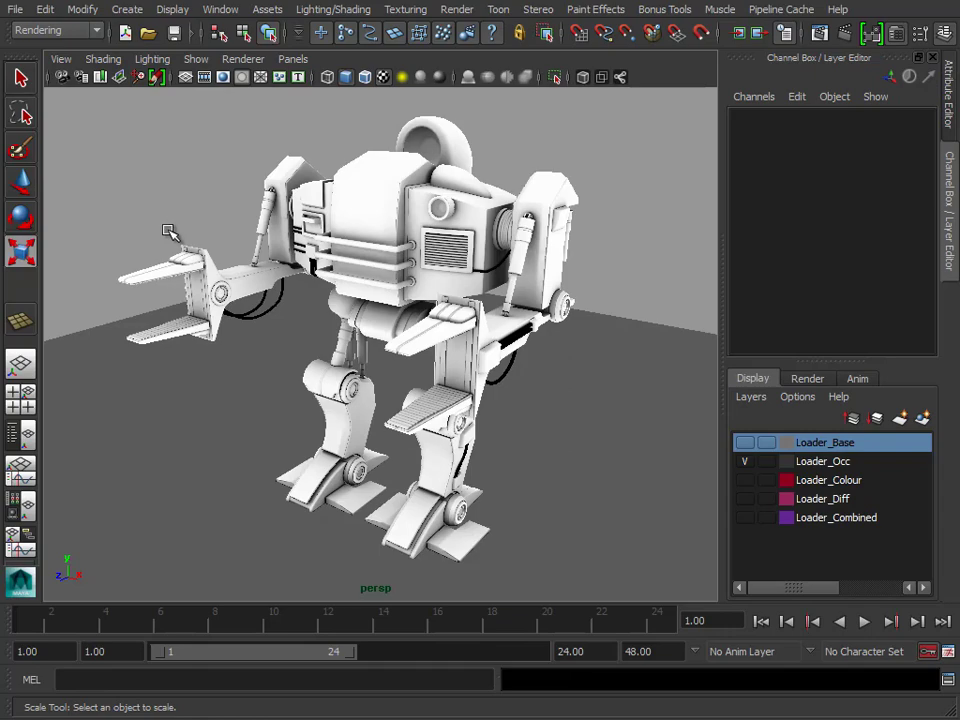
{"action": "left_click_drag", "start_coordinate": [289, 232], "coordinate": [225, 167], "text": "alt"}
{"action": "left_click_drag", "start_coordinate": [446, 425], "coordinate": [510, 350], "text": "alt"}
{"action": "right_click_drag", "start_coordinate": [510, 350], "coordinate": [499, 429], "text": "alt"}
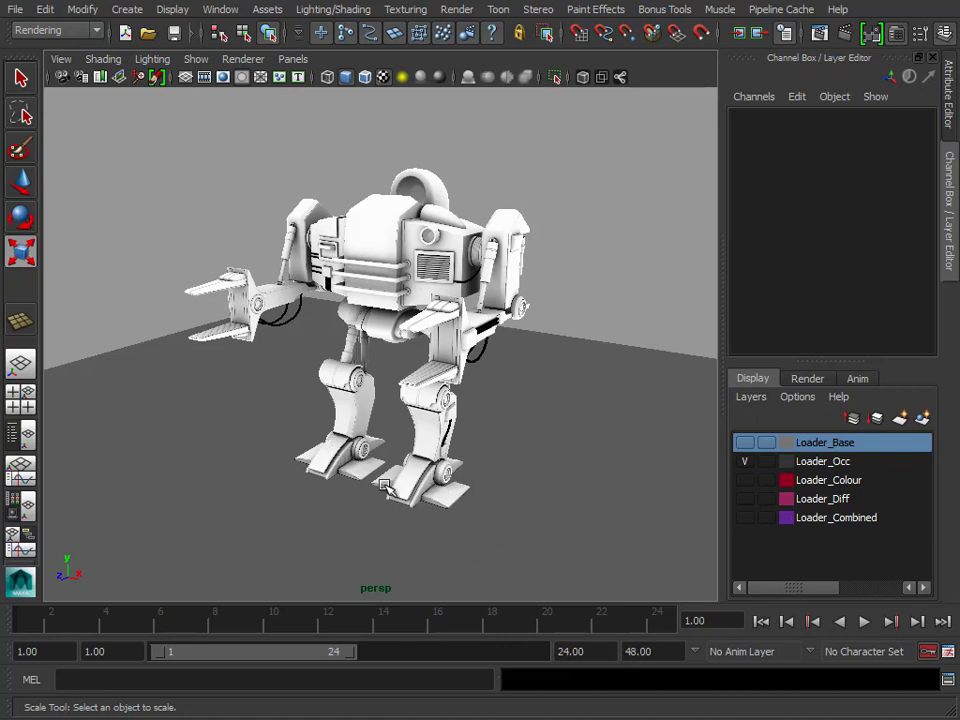
{"action": "left_click", "coordinate": [608, 300]}
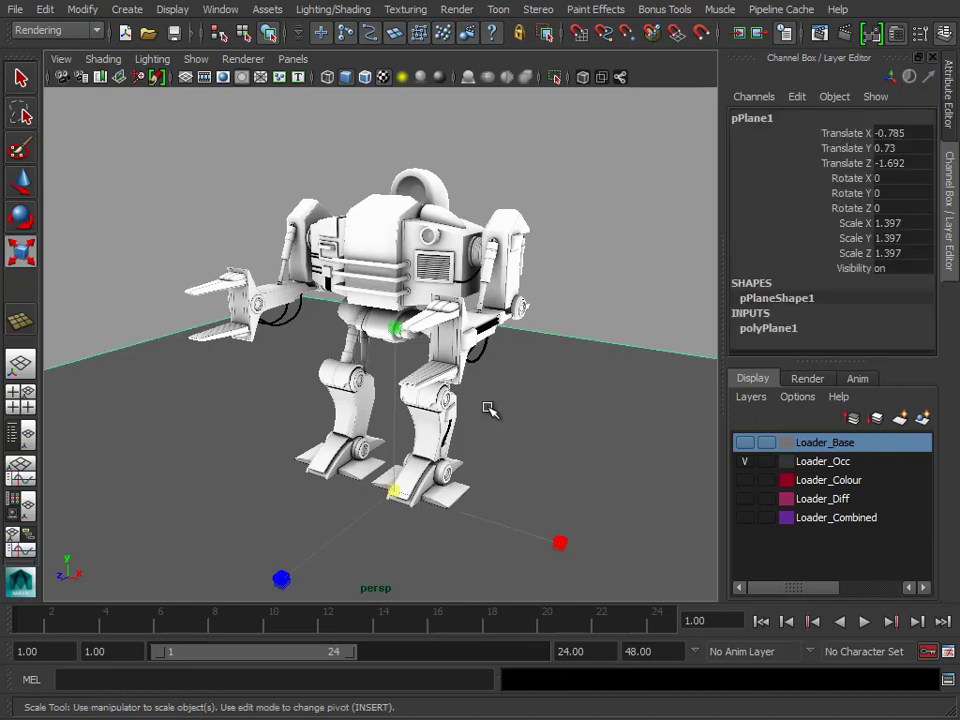
{"action": "left_click_drag", "start_coordinate": [489, 426], "coordinate": [400, 412], "text": "alt"}
{"action": "left_click_drag", "start_coordinate": [564, 168], "coordinate": [611, 249], "text": "alt"}
{"action": "left_click", "coordinate": [611, 249]}
{"action": "right_click_drag", "start_coordinate": [611, 249], "coordinate": [580, 250], "text": "alt"}
{"action": "middle_click_drag", "start_coordinate": [580, 250], "coordinate": [556, 250], "text": "alt"}
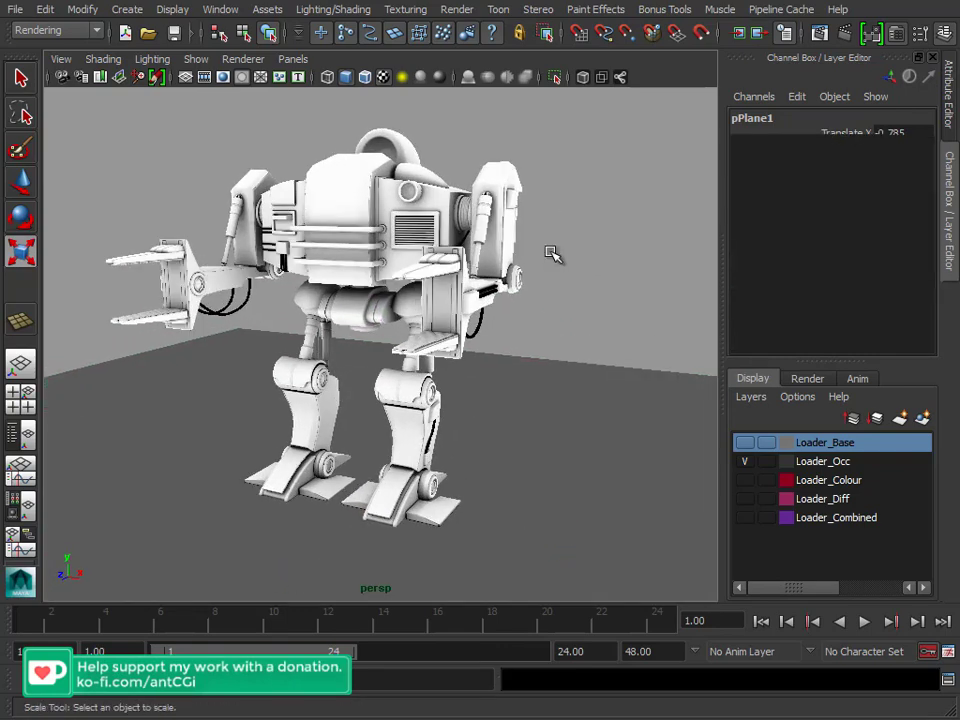
{"action": "left_click_drag", "start_coordinate": [556, 250], "coordinate": [306, 130], "text": "alt"}
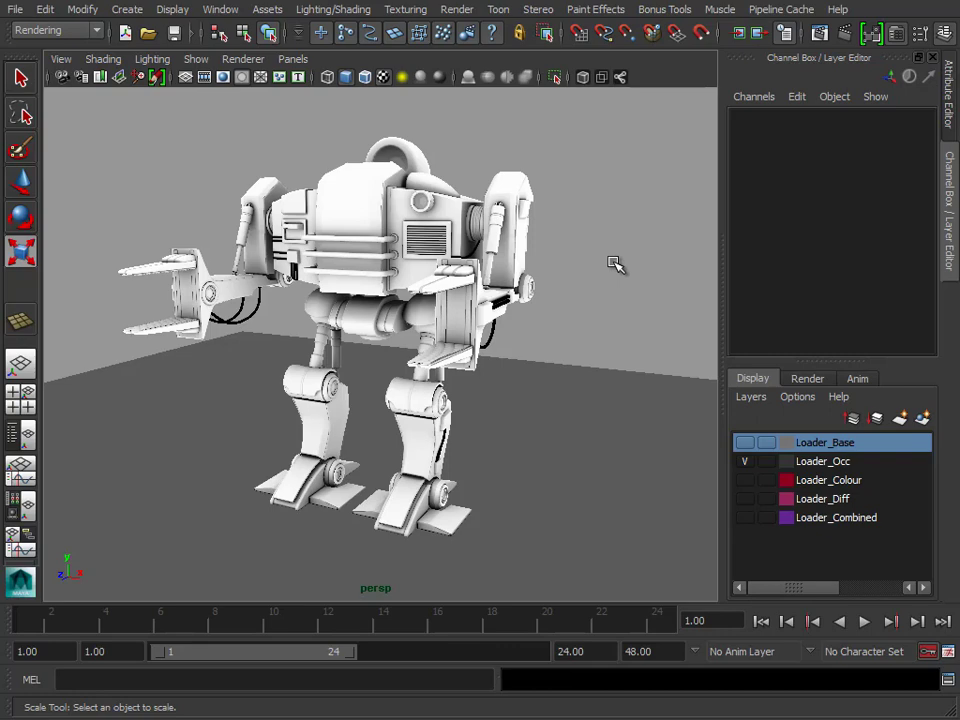
Step: Turn off the Loader_Occ layer, delete pPlane1, and turn on the Loader_Colour layer
{"action": "left_click_drag", "start_coordinate": [594, 319], "coordinate": [542, 326], "text": "alt"}
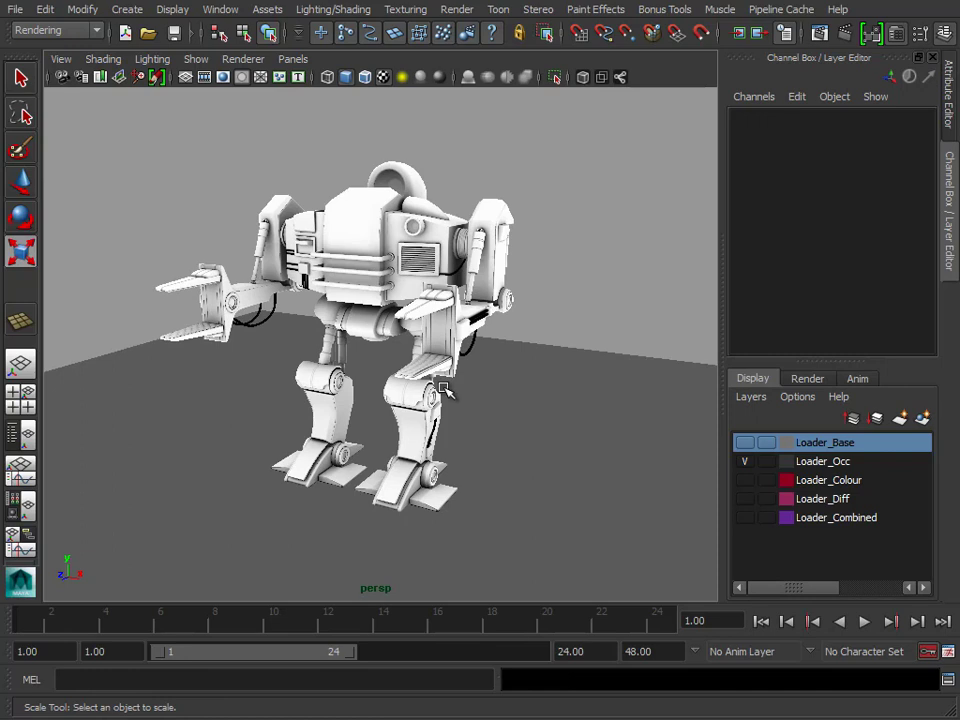
{"action": "left_click", "coordinate": [745, 463]}
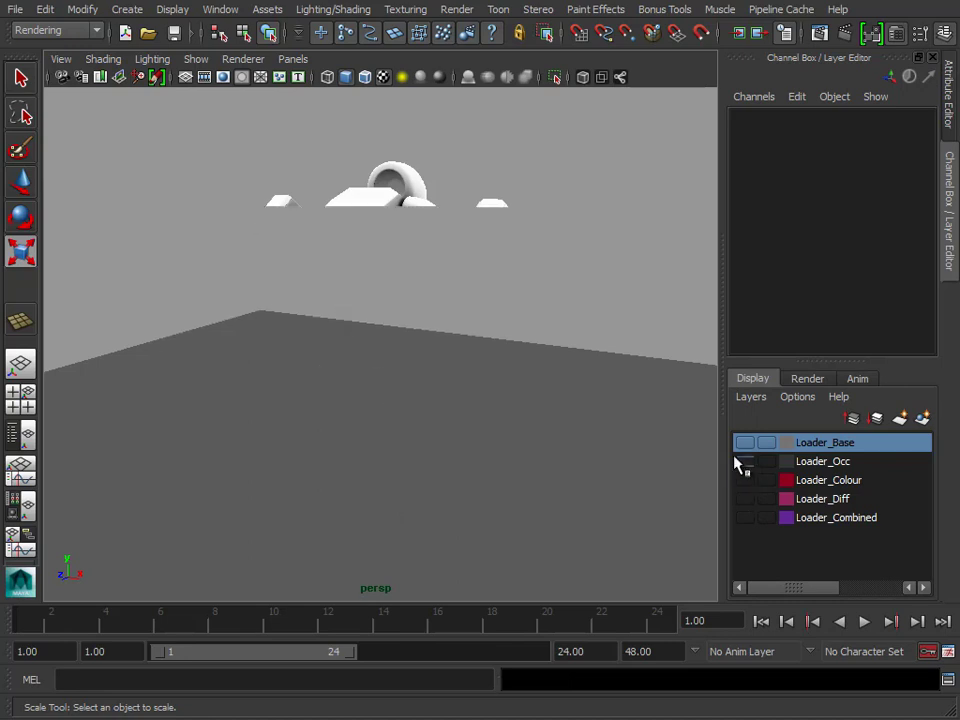
{"action": "left_click", "coordinate": [601, 417]}
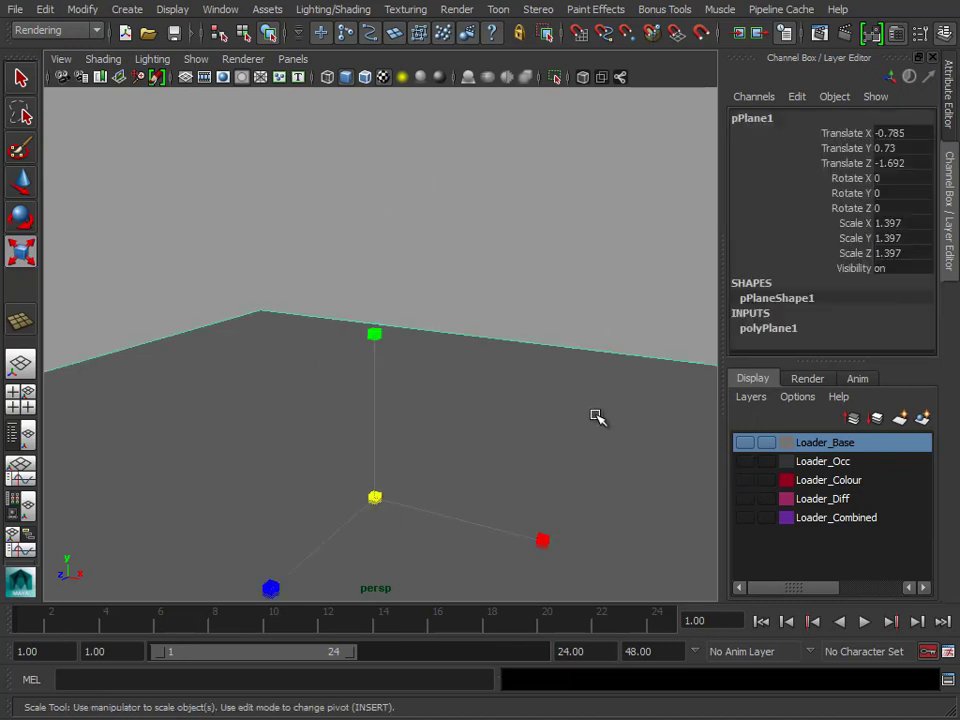
{"action": "key", "text": "Delete"}
{"action": "right_click_drag", "start_coordinate": [549, 422], "coordinate": [446, 412], "text": "alt"}
{"action": "left_click", "coordinate": [744, 481]}
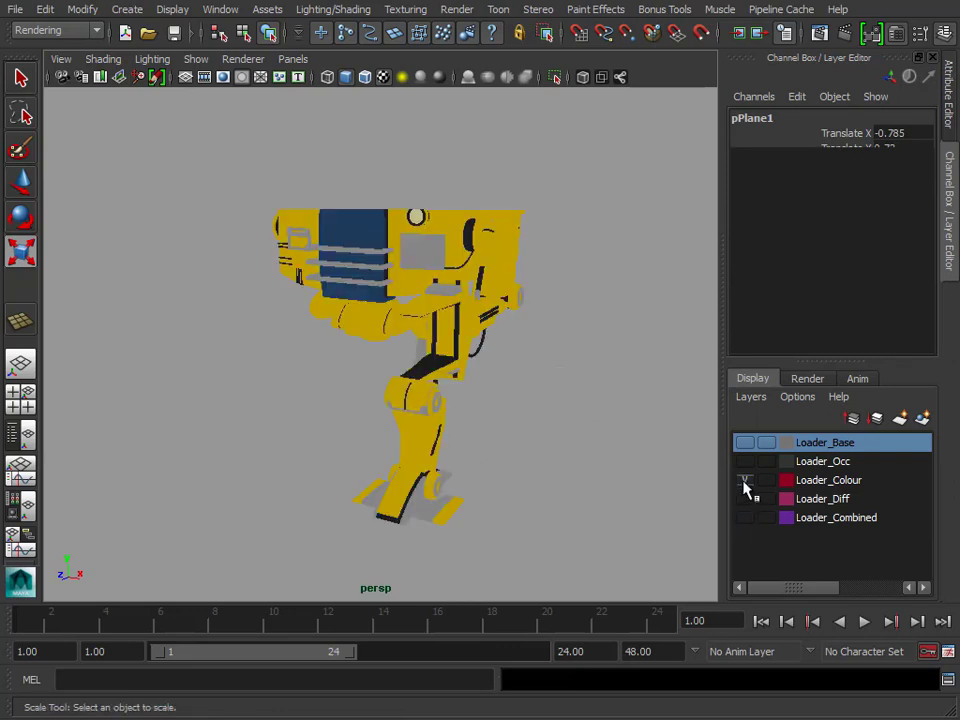
Step: Switch the viewport to Use Default Lighting and tumble in close on the coloured robot
{"action": "left_click", "coordinate": [140, 59]}
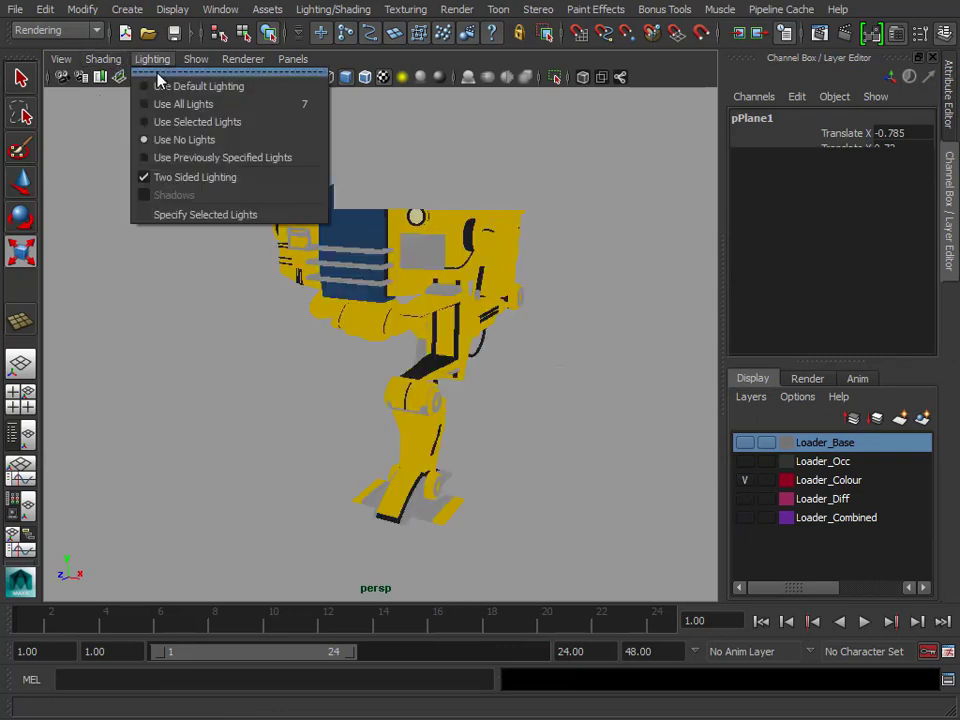
{"action": "left_click", "coordinate": [176, 88]}
{"action": "left_click_drag", "start_coordinate": [435, 398], "coordinate": [294, 343], "text": "alt"}
{"action": "right_click_drag", "start_coordinate": [294, 343], "coordinate": [553, 390], "text": "alt"}
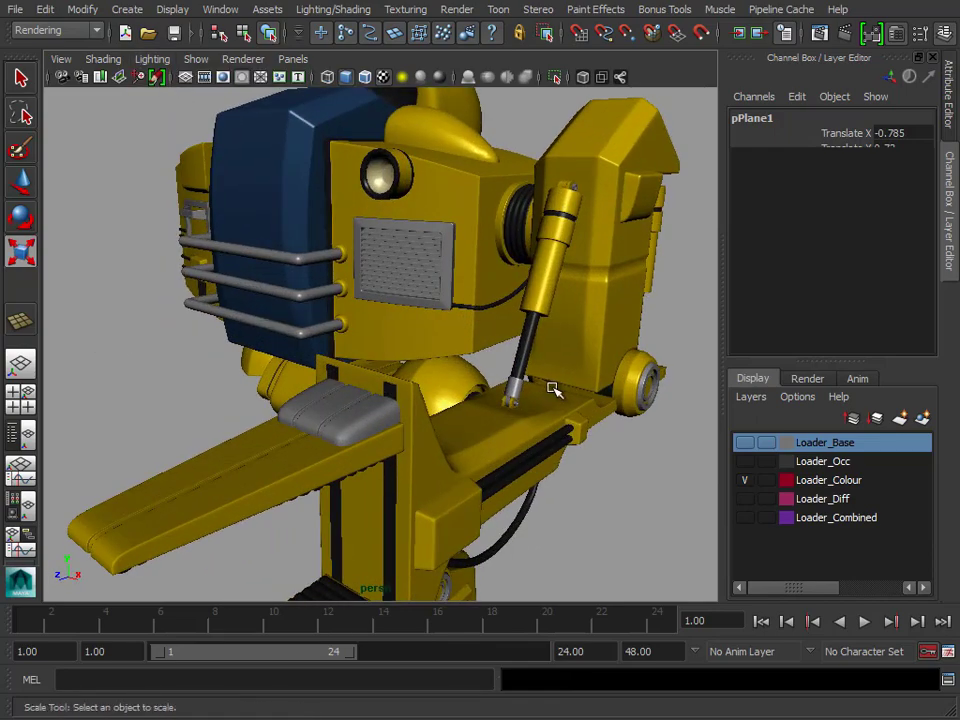
Step: Select the Torso_Base mesh and frame it from a new angle
{"action": "left_click", "coordinate": [424, 223]}
{"action": "left_click_drag", "start_coordinate": [317, 259], "coordinate": [422, 203], "text": "alt"}
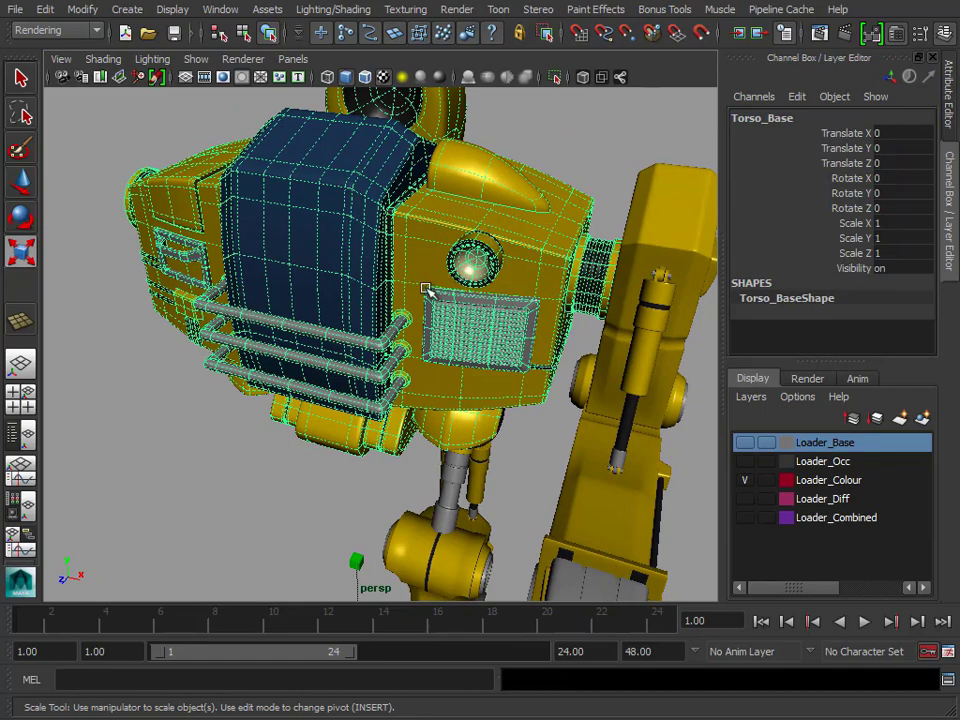
{"action": "right_click_drag", "start_coordinate": [589, 360], "coordinate": [470, 340], "text": "alt"}
{"action": "left_click_drag", "start_coordinate": [470, 340], "coordinate": [574, 339], "text": "alt"}
{"action": "scroll", "coordinate": [466, 355], "scroll_direction": "up", "scroll_amount": 3}
{"action": "key", "text": "r"}
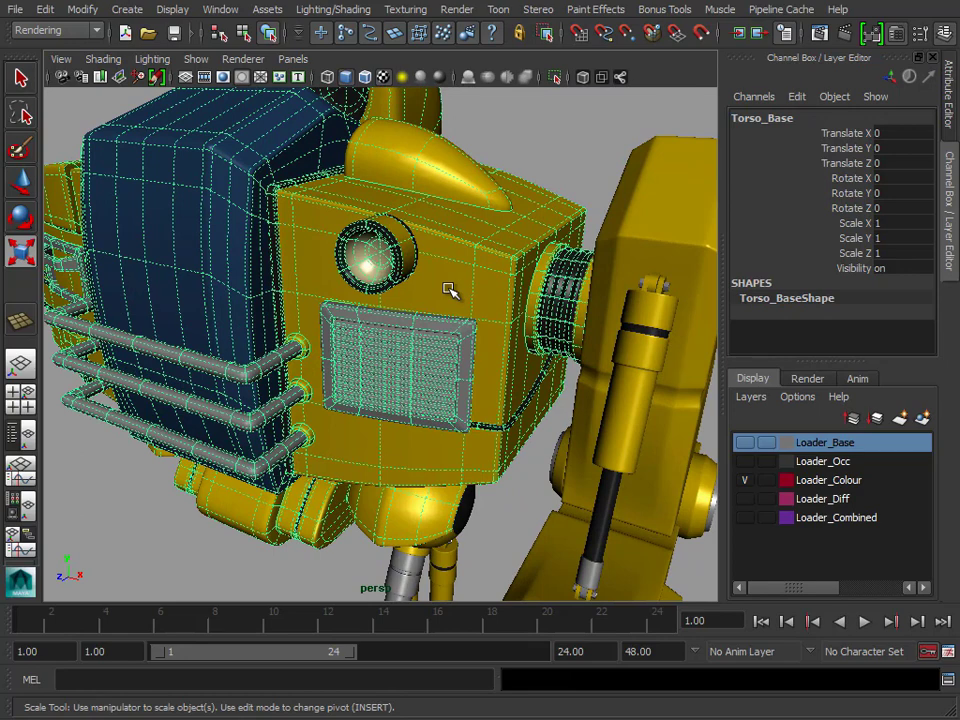
Step: Open the torso's Attribute Editor and review the Loader_Yellow, Loader_Glass and Loader_Black phong tabs
{"action": "left_click", "coordinate": [946, 88]}
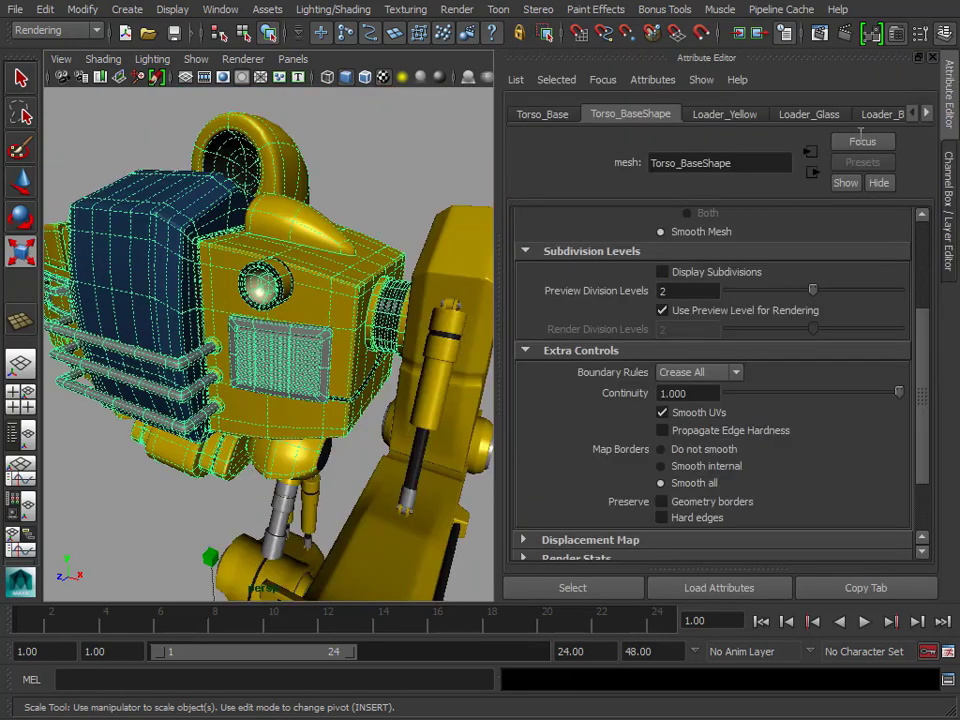
{"action": "left_click", "coordinate": [724, 115]}
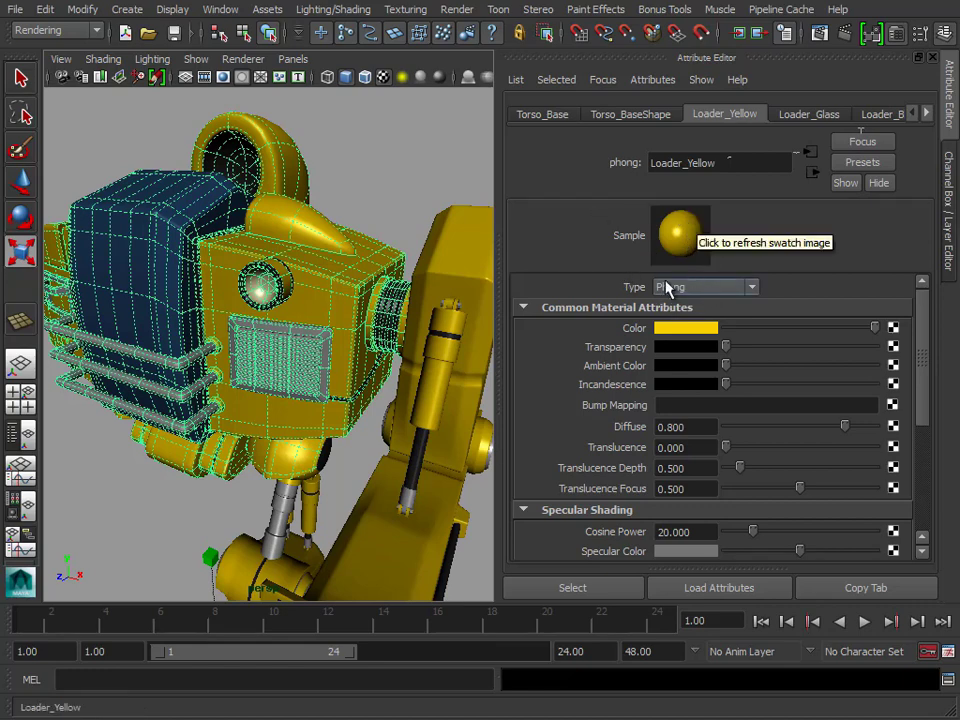
{"action": "key", "text": "r"}
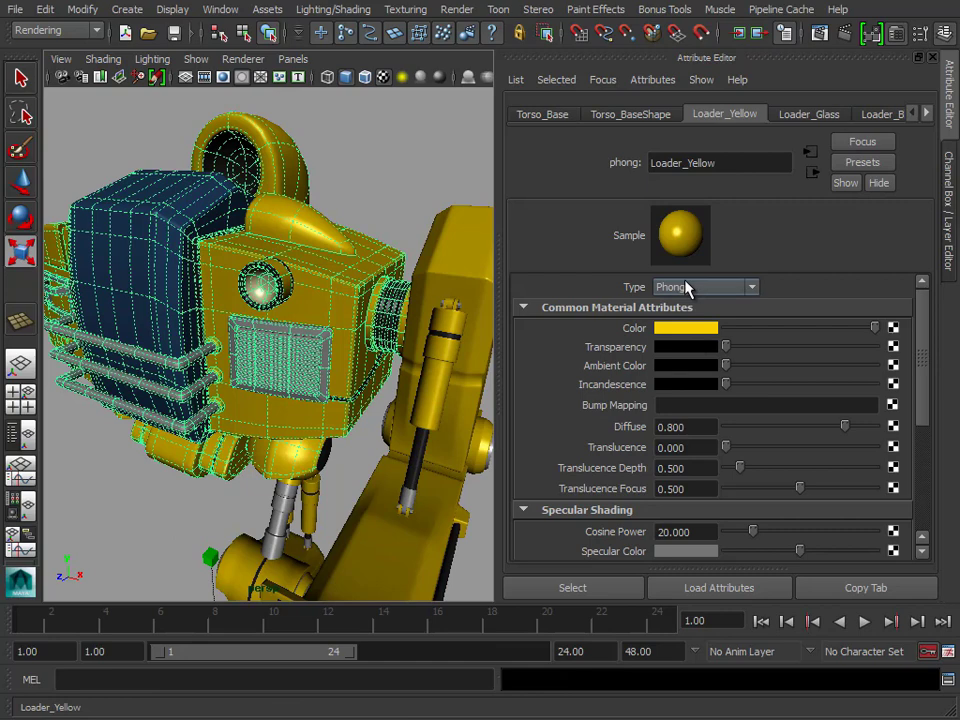
{"action": "left_click", "coordinate": [812, 116]}
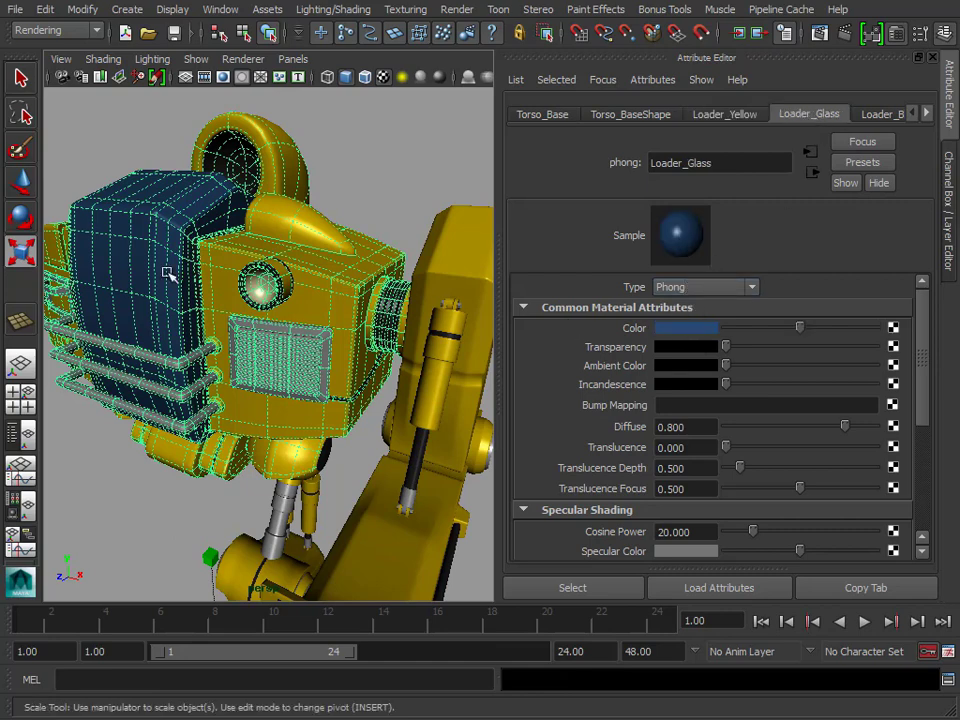
{"action": "left_click", "coordinate": [876, 113]}
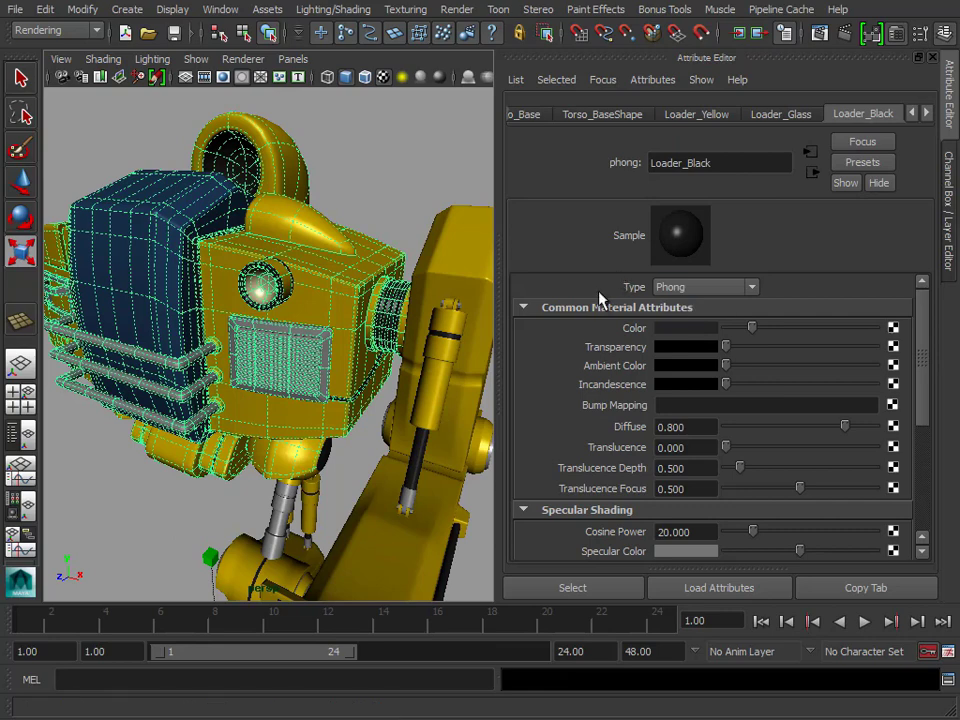
{"action": "scroll", "coordinate": [422, 429], "scroll_direction": "down", "scroll_amount": 3}
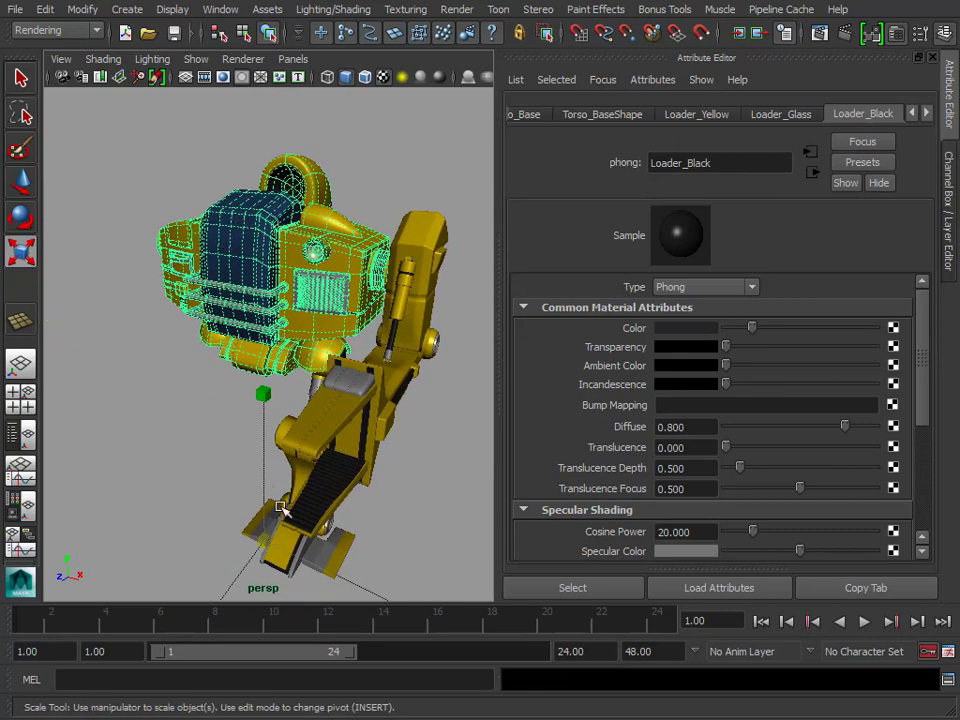
{"action": "left_click_drag", "start_coordinate": [246, 440], "coordinate": [240, 394], "text": "alt"}
Step: Zoom in on the arm joint and select it to load Loader_Black in the Attribute Editor
{"action": "left_click", "coordinate": [172, 412]}
{"action": "left_click_drag", "start_coordinate": [172, 412], "coordinate": [195, 424], "text": "alt"}
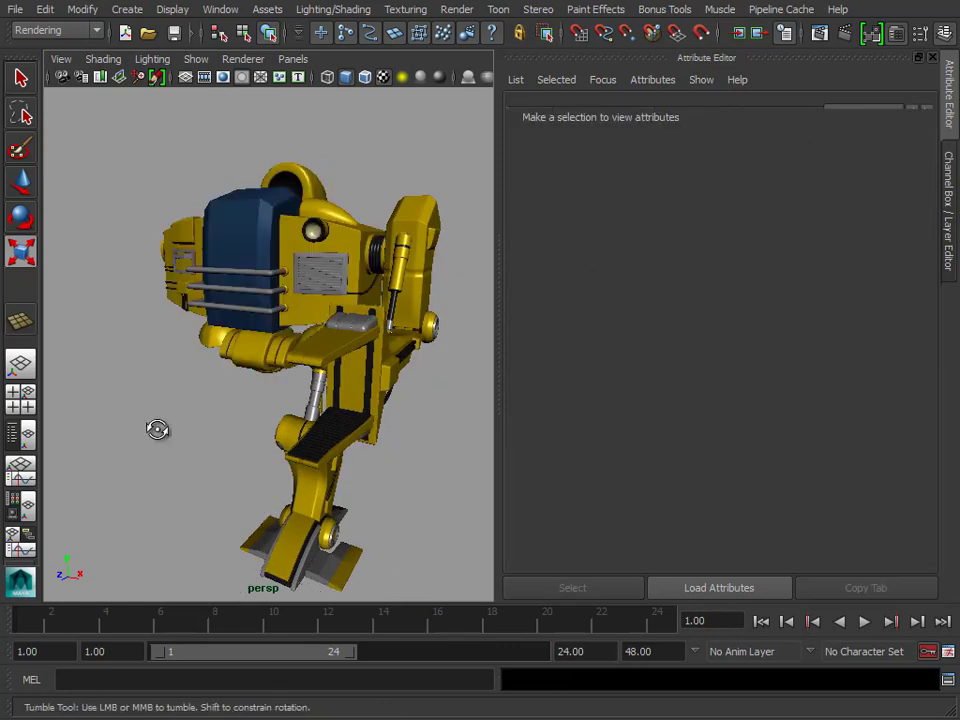
{"action": "scroll", "coordinate": [266, 407], "scroll_direction": "up", "scroll_amount": 3}
{"action": "scroll", "coordinate": [266, 407], "scroll_direction": "up", "scroll_amount": 4}
{"action": "middle_click_drag", "start_coordinate": [266, 407], "coordinate": [238, 384], "text": "alt"}
{"action": "scroll", "coordinate": [237, 395], "scroll_direction": "up", "scroll_amount": 8}
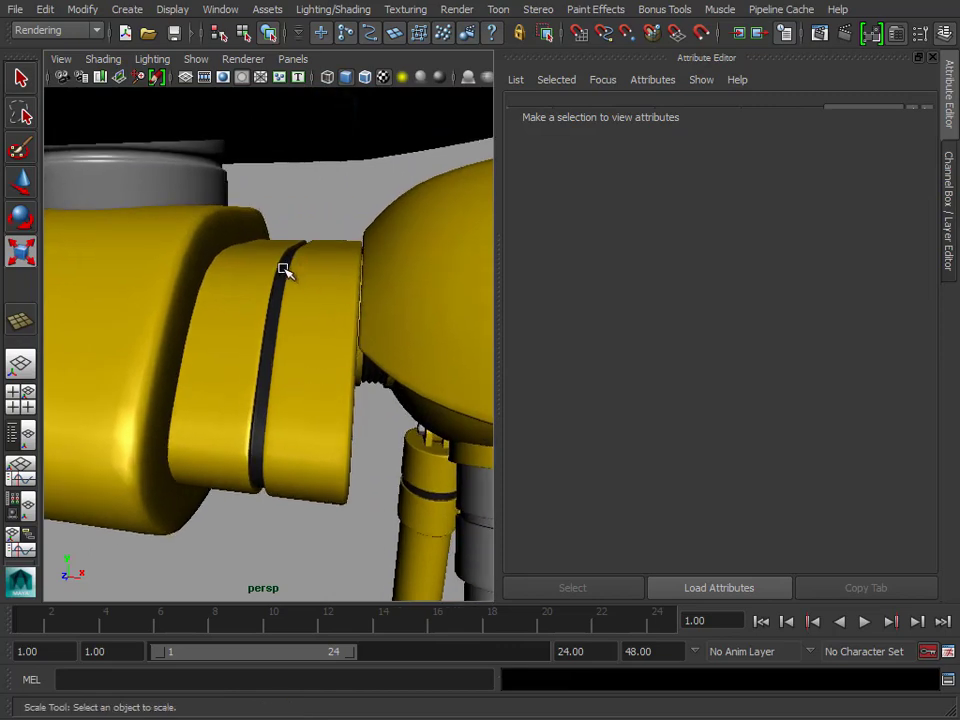
{"action": "left_click", "coordinate": [287, 258]}
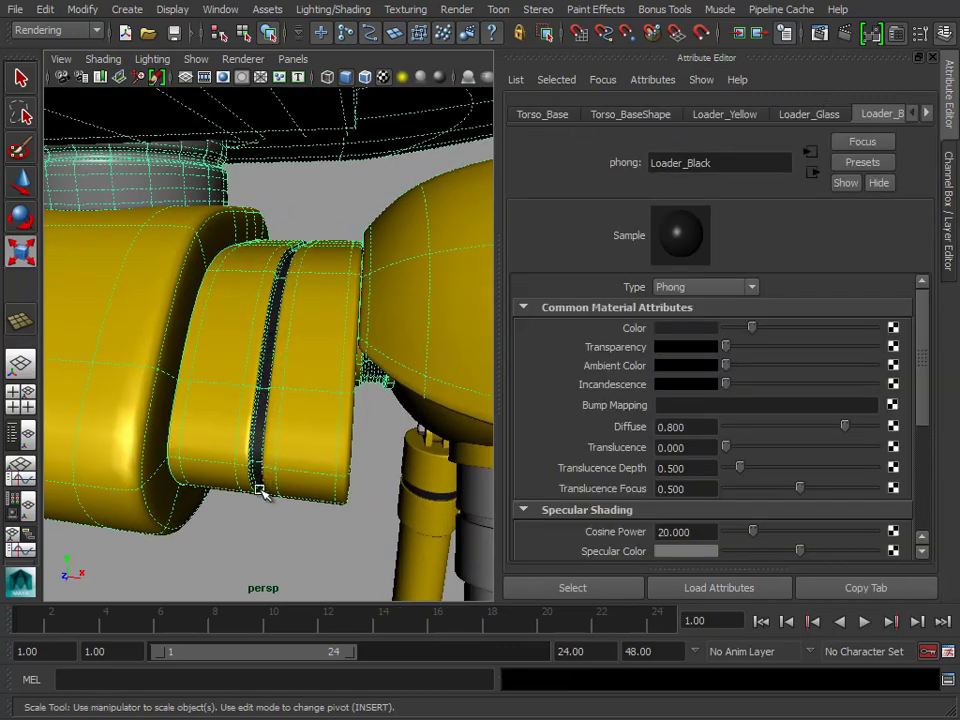
{"action": "left_click", "coordinate": [345, 516]}
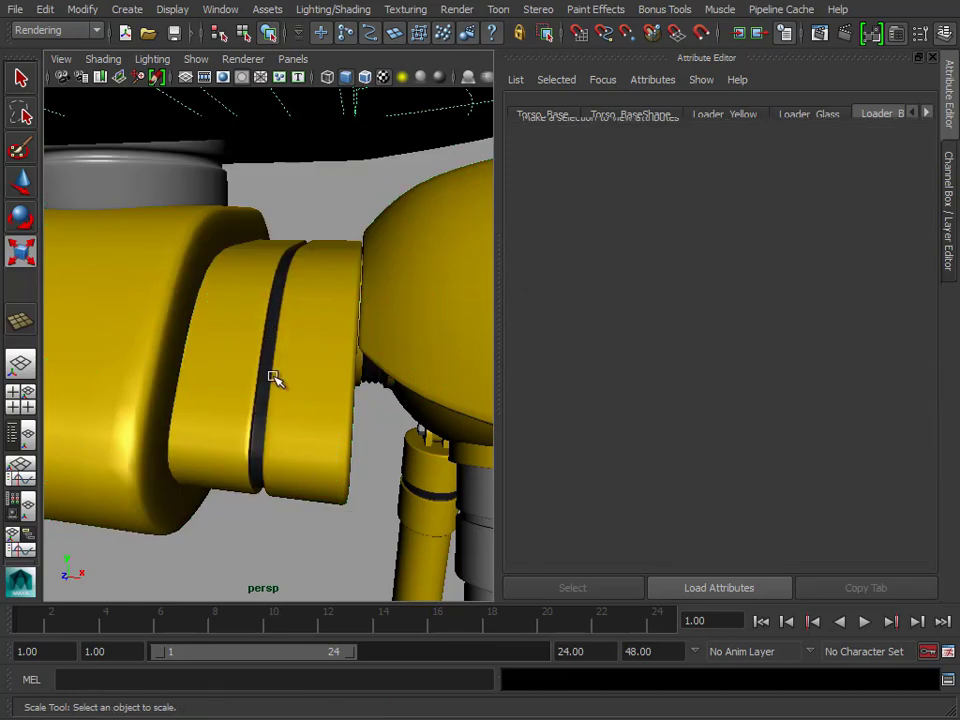
Step: Frame the robot's leg and select the foot to inspect its material
{"action": "left_click_drag", "start_coordinate": [272, 358], "coordinate": [273, 329], "text": "alt"}
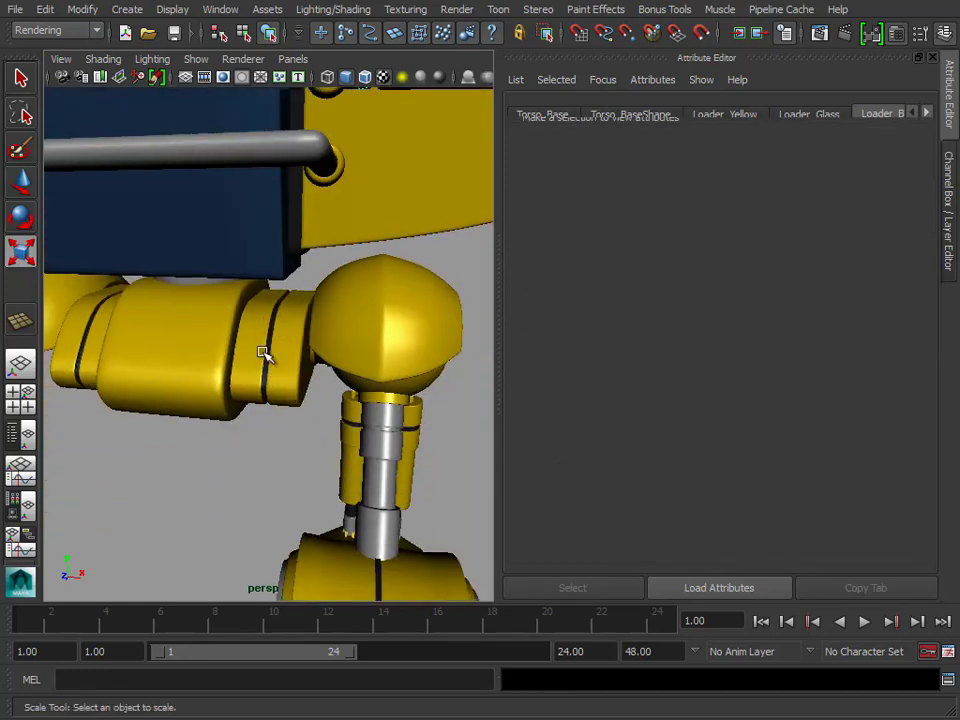
{"action": "right_click_drag", "start_coordinate": [388, 467], "coordinate": [330, 420], "text": "alt"}
{"action": "middle_click_drag", "start_coordinate": [330, 420], "coordinate": [300, 400], "text": "alt"}
{"action": "left_click_drag", "start_coordinate": [300, 400], "coordinate": [259, 393], "text": "alt"}
{"action": "right_click_drag", "start_coordinate": [259, 393], "coordinate": [392, 465], "text": "alt"}
{"action": "key", "text": "r"}
{"action": "left_click", "coordinate": [422, 435]}
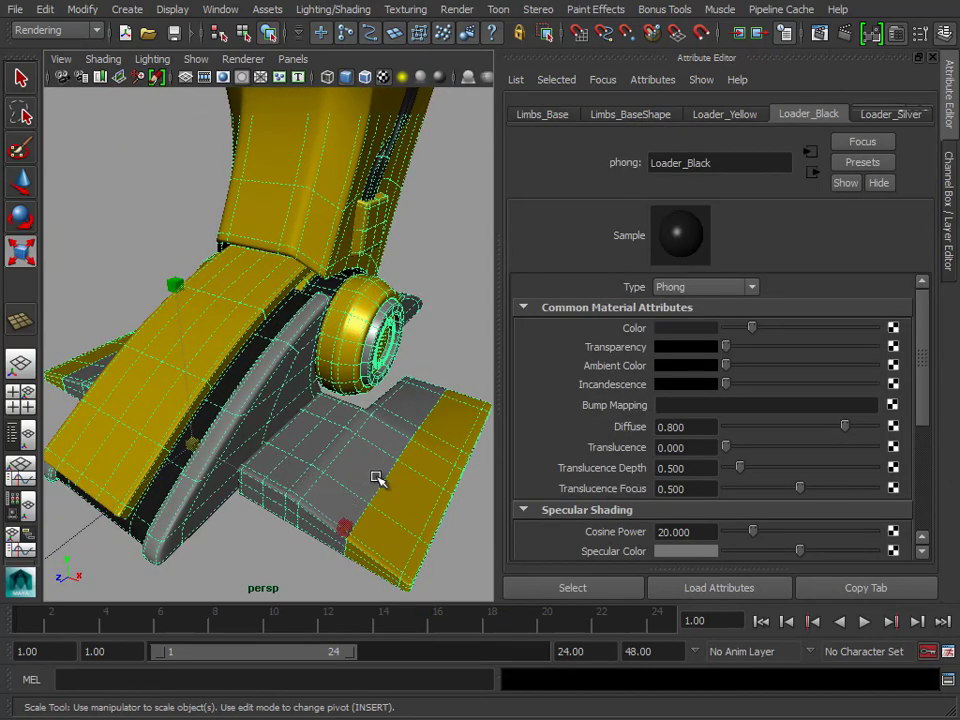
{"action": "left_click_drag", "start_coordinate": [399, 386], "coordinate": [231, 285], "text": "alt"}
Step: Return to the Channel Box/Layer Editor and frame the whole robot
{"action": "left_click", "coordinate": [946, 170]}
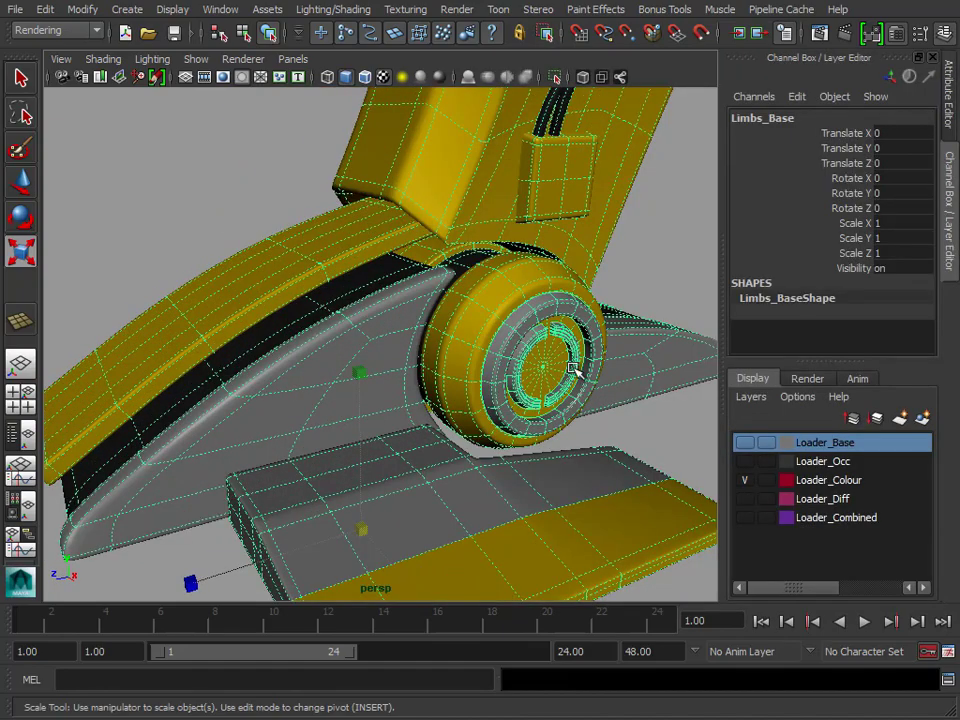
{"action": "right_click_drag", "start_coordinate": [574, 379], "coordinate": [259, 401], "text": "alt"}
{"action": "left_click_drag", "start_coordinate": [259, 401], "coordinate": [475, 372], "text": "alt"}
{"action": "scroll", "coordinate": [475, 372], "scroll_direction": "down", "scroll_amount": 5}
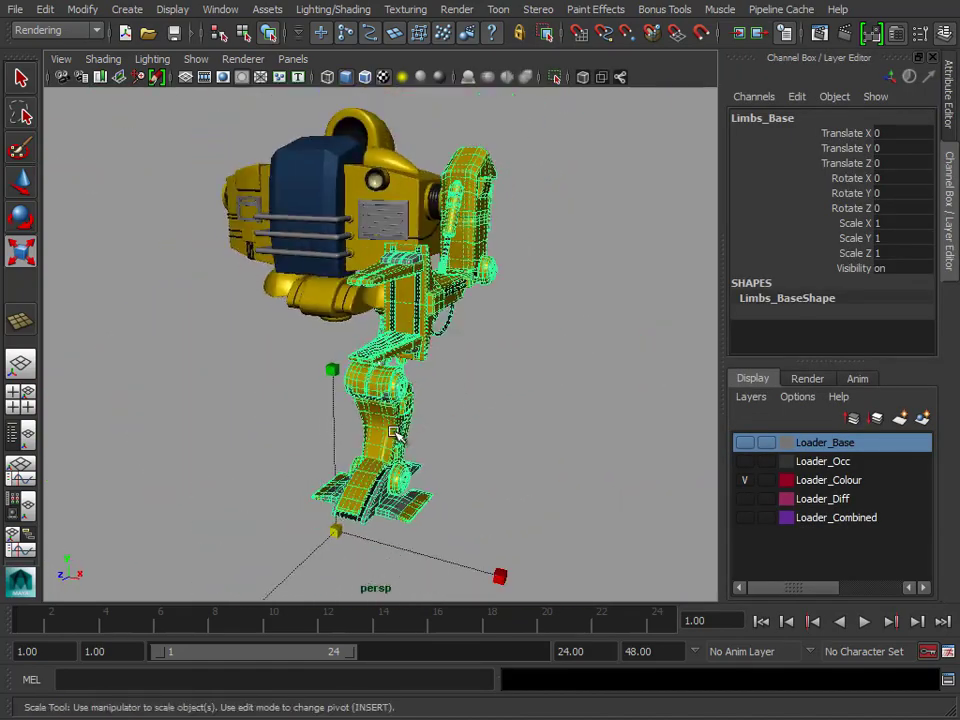
{"action": "left_click", "coordinate": [529, 343]}
{"action": "left_click_drag", "start_coordinate": [529, 343], "coordinate": [508, 336], "text": "alt"}
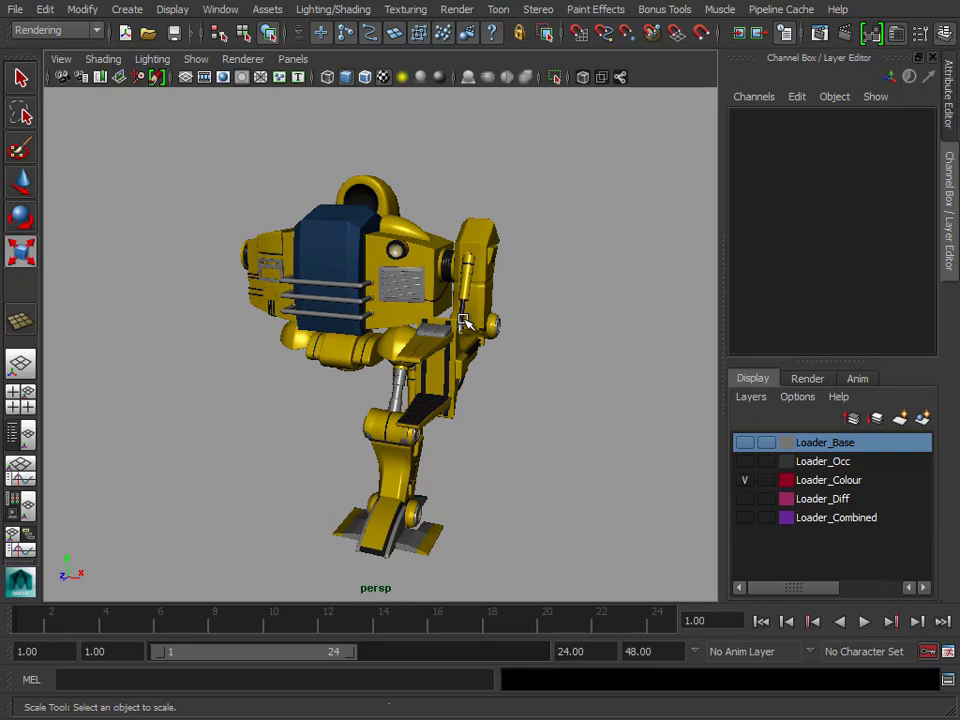
{"action": "right_click_drag", "start_coordinate": [465, 322], "coordinate": [608, 321], "text": "alt"}
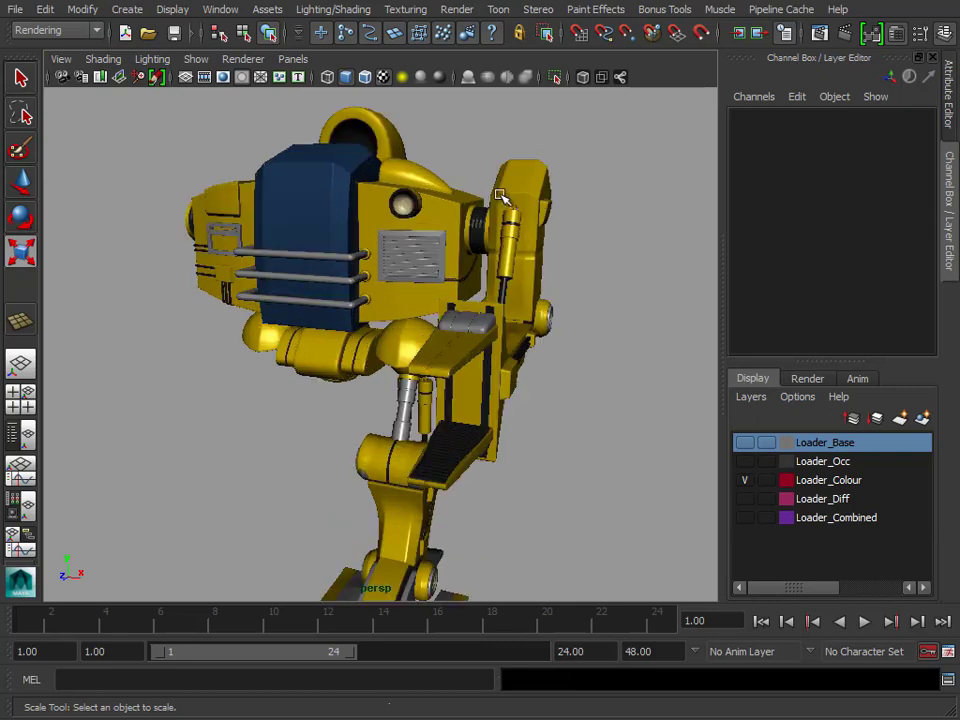
{"action": "scroll", "coordinate": [553, 325], "scroll_direction": "down", "scroll_amount": 3}
Step: Show Loader_Base, delete the duplicate Limbs_Base2 mesh, and hide Loader_Colour
{"action": "left_click", "coordinate": [745, 443]}
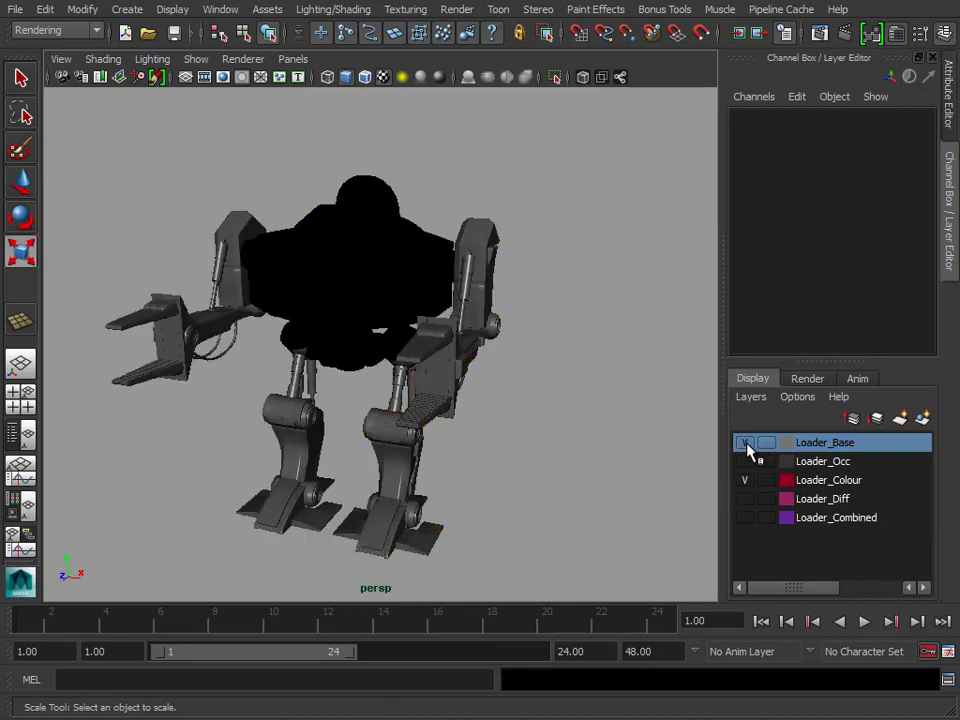
{"action": "left_click", "coordinate": [208, 320]}
{"action": "key", "text": "Delete"}
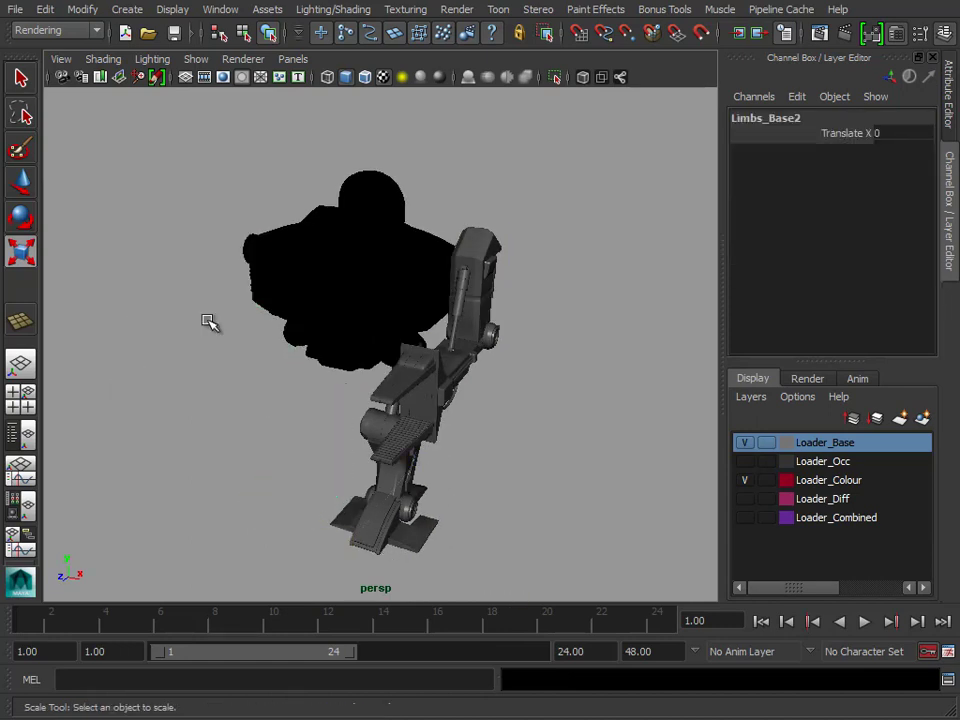
{"action": "left_click", "coordinate": [745, 480]}
{"action": "left_click", "coordinate": [388, 339]}
{"action": "scroll", "coordinate": [377, 316], "scroll_direction": "up", "scroll_amount": 2}
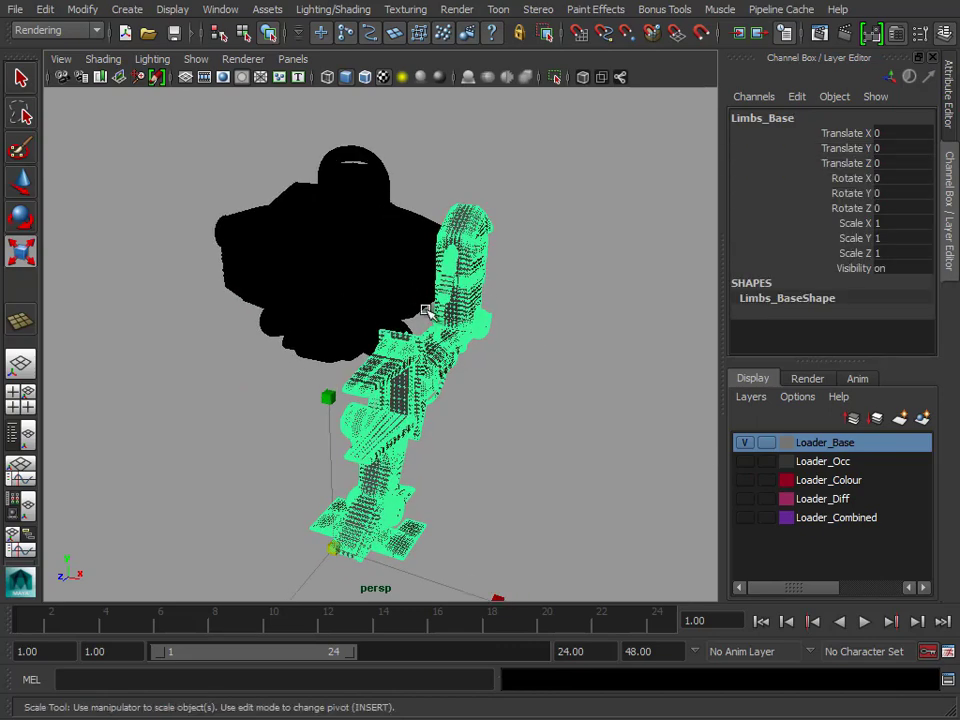
Step: Assign the limbs' existing Loader_BaseMAT material to the black torso
{"action": "left_click", "coordinate": [342, 185]}
{"action": "right_click", "coordinate": [342, 185]}
{"action": "left_click", "coordinate": [480, 230]}
{"action": "key", "text": "ctrl+a"}
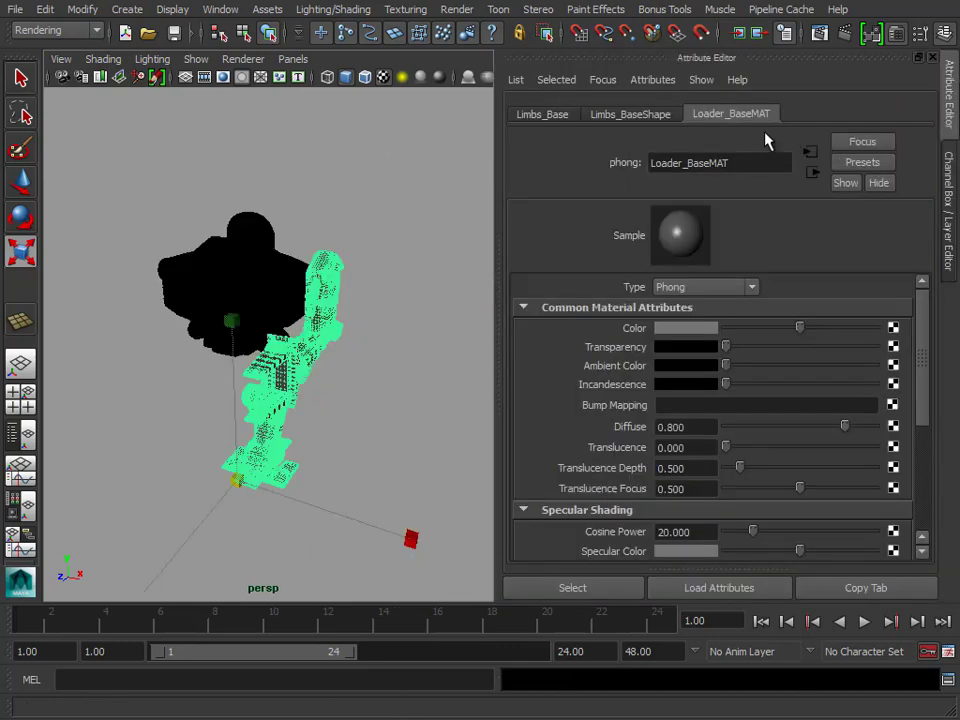
{"action": "left_click", "coordinate": [252, 242]}
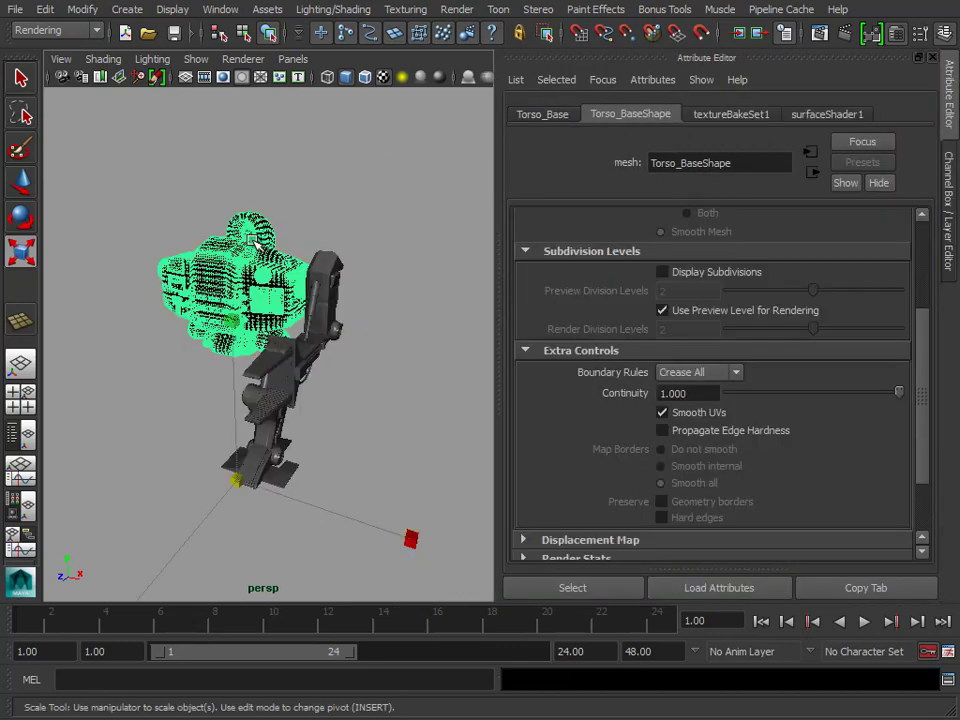
{"action": "right_click_drag", "start_coordinate": [252, 242], "coordinate": [430, 712]}
{"action": "left_click", "coordinate": [407, 317]}
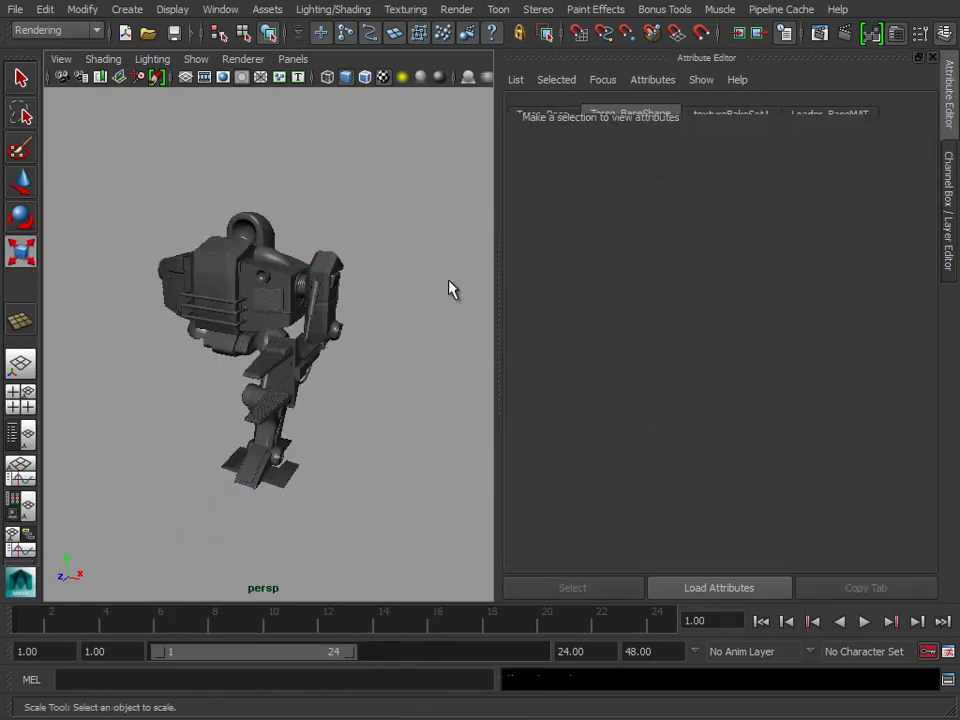
{"action": "left_click", "coordinate": [951, 160]}
{"action": "left_click_drag", "start_coordinate": [600, 320], "coordinate": [483, 327], "text": "alt"}
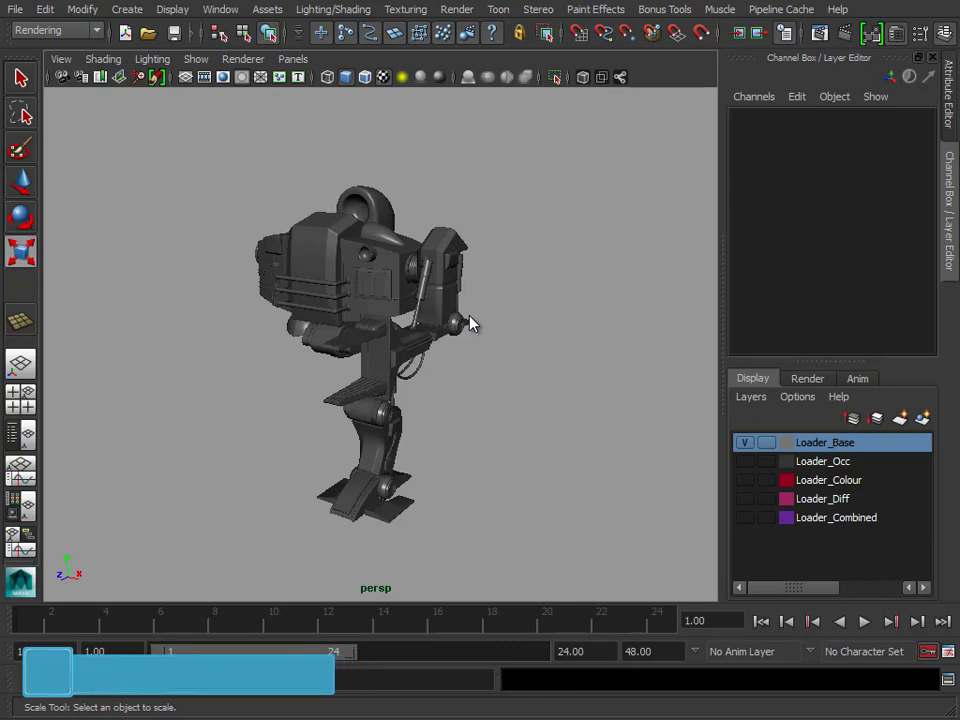
Step: Show Loader_Colour instead of Loader_Base and convert the torso's smooth mesh preview to polygons
{"action": "left_click", "coordinate": [328, 214]}
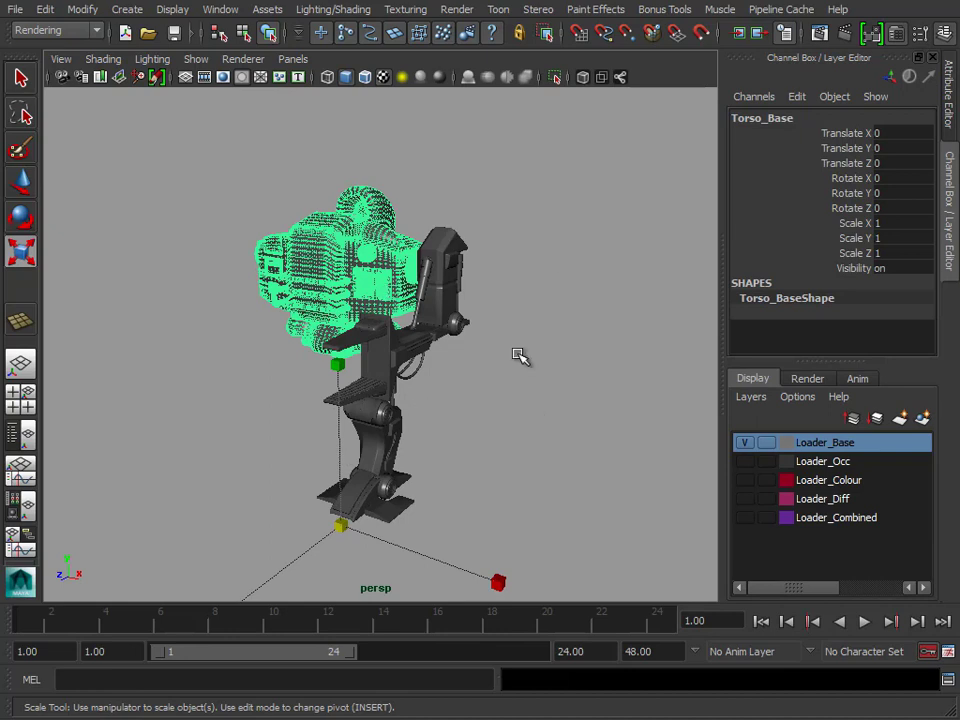
{"action": "left_click", "coordinate": [746, 443]}
{"action": "left_click", "coordinate": [745, 480]}
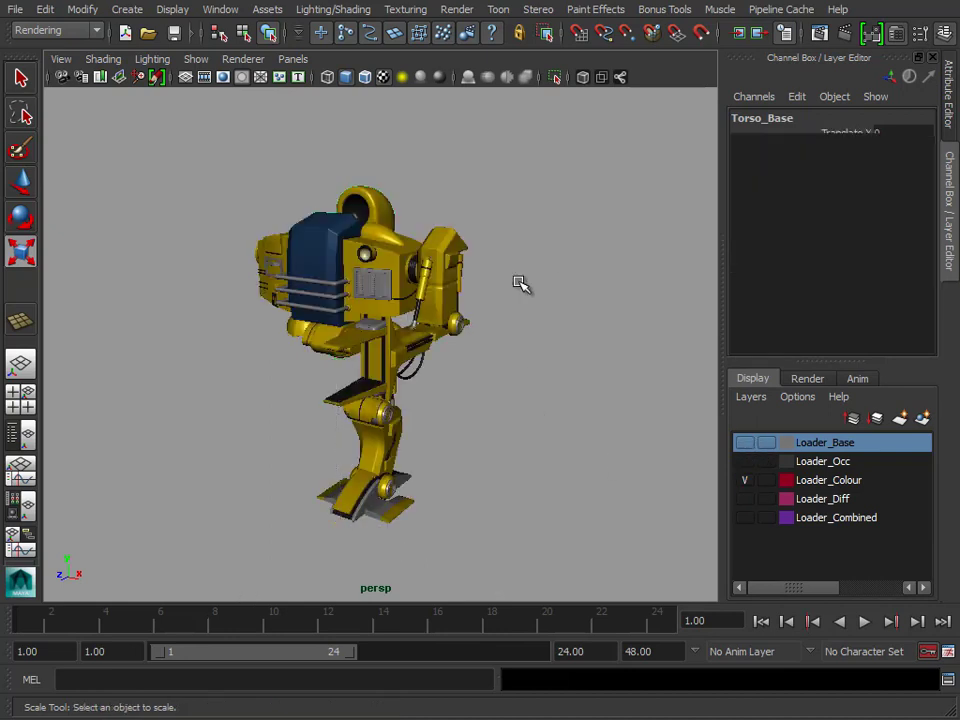
{"action": "left_click", "coordinate": [330, 245]}
{"action": "left_click_drag", "start_coordinate": [253, 336], "coordinate": [354, 347], "text": "alt"}
{"action": "left_click", "coordinate": [83, 10]}
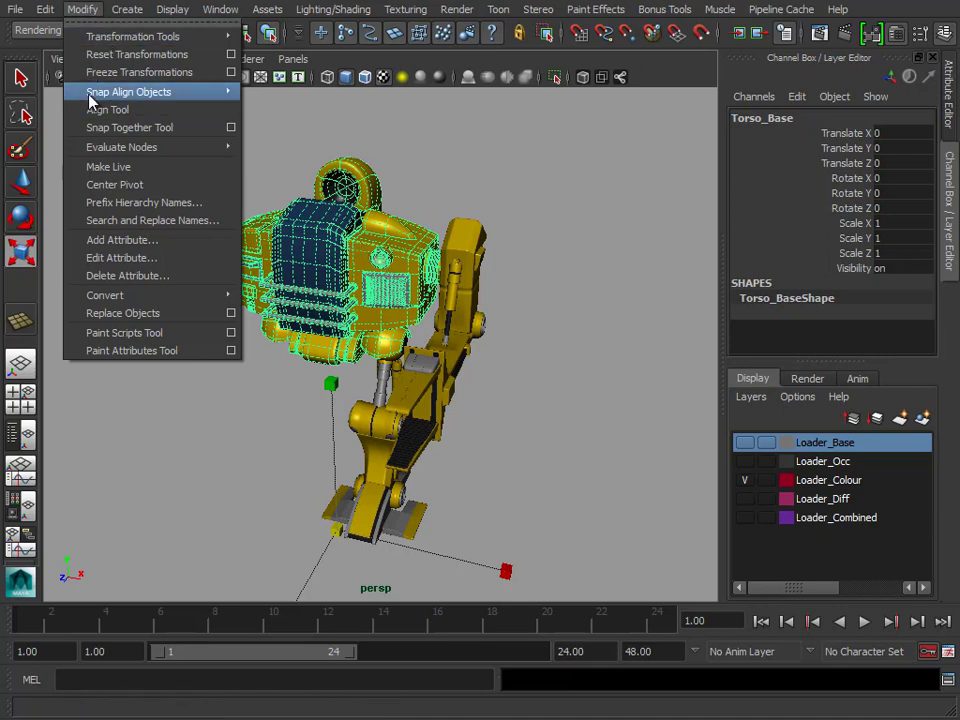
{"action": "mouse_move", "coordinate": [115, 293]}
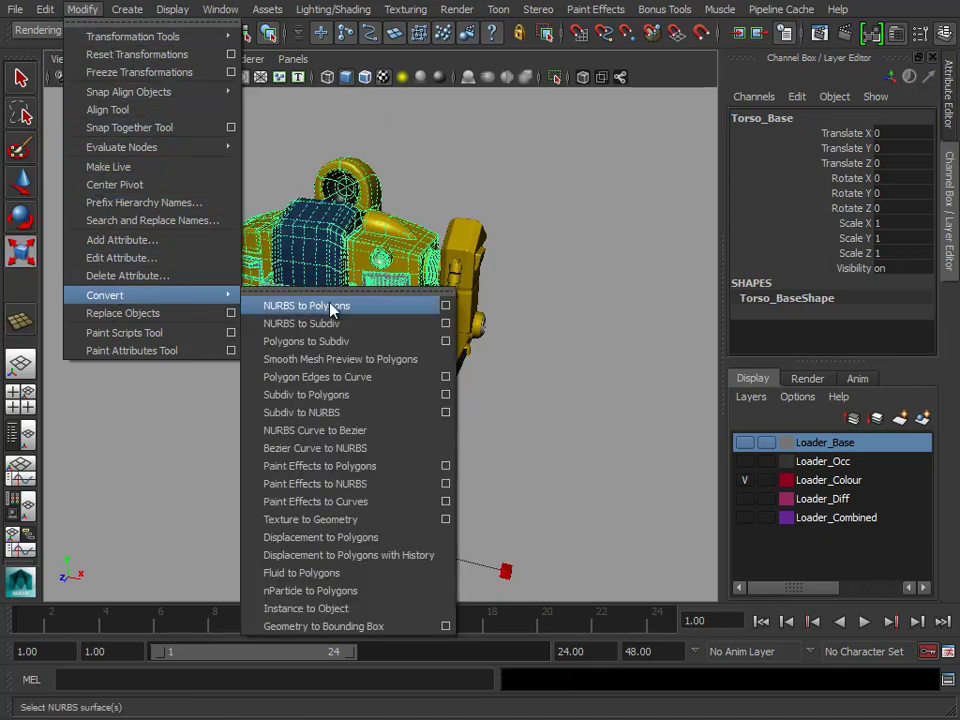
{"action": "left_click", "coordinate": [352, 368]}
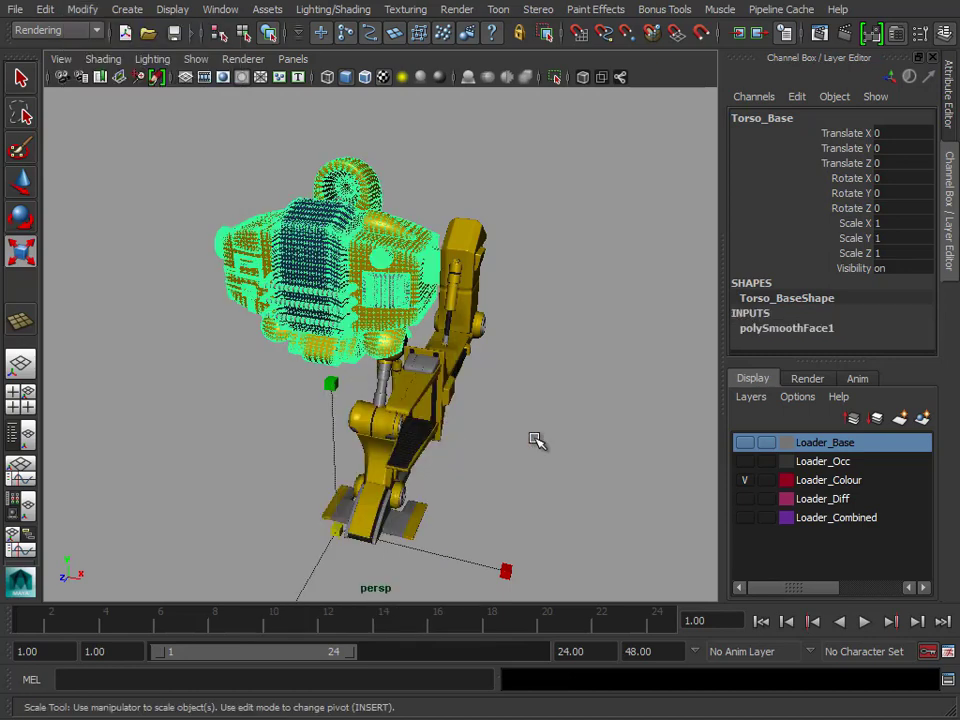
{"action": "left_click", "coordinate": [536, 439]}
Step: Convert the limbs mesh's smooth preview to polygons too
{"action": "left_click", "coordinate": [410, 420]}
{"action": "left_click", "coordinate": [82, 9]}
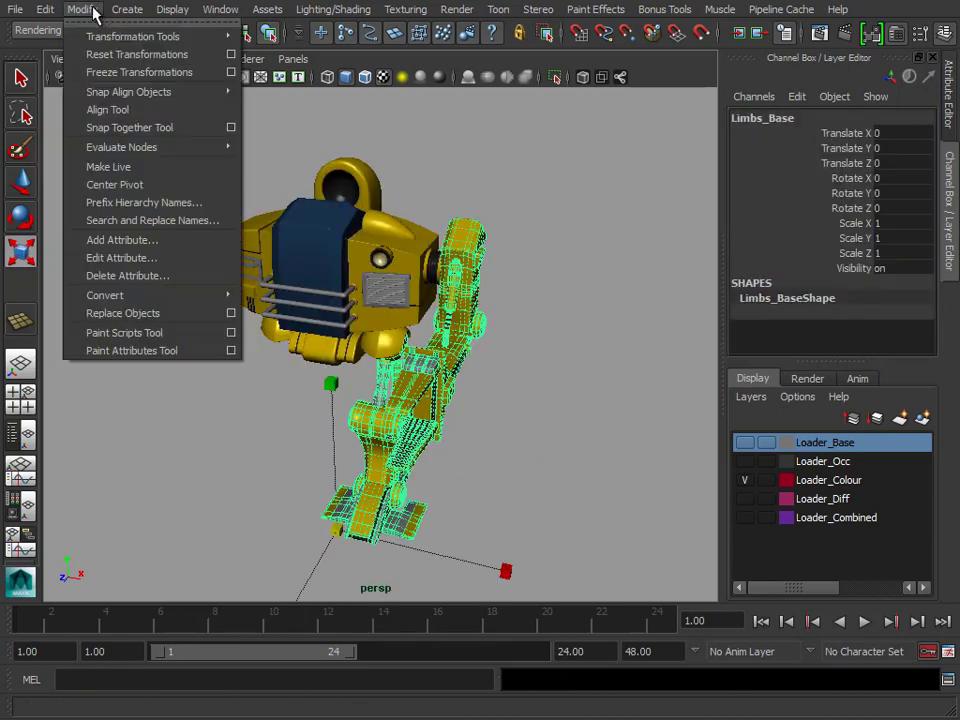
{"action": "left_click_drag", "start_coordinate": [480, 315], "coordinate": [546, 313], "text": "alt"}
{"action": "key", "text": "r"}
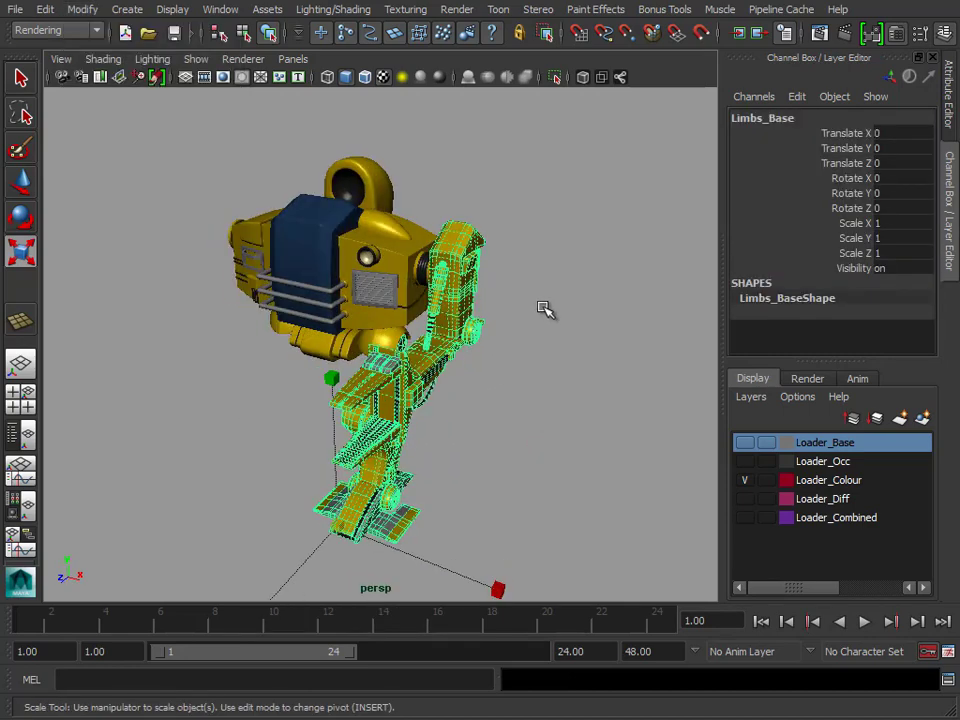
{"action": "key", "text": "g"}
{"action": "left_click", "coordinate": [551, 255]}
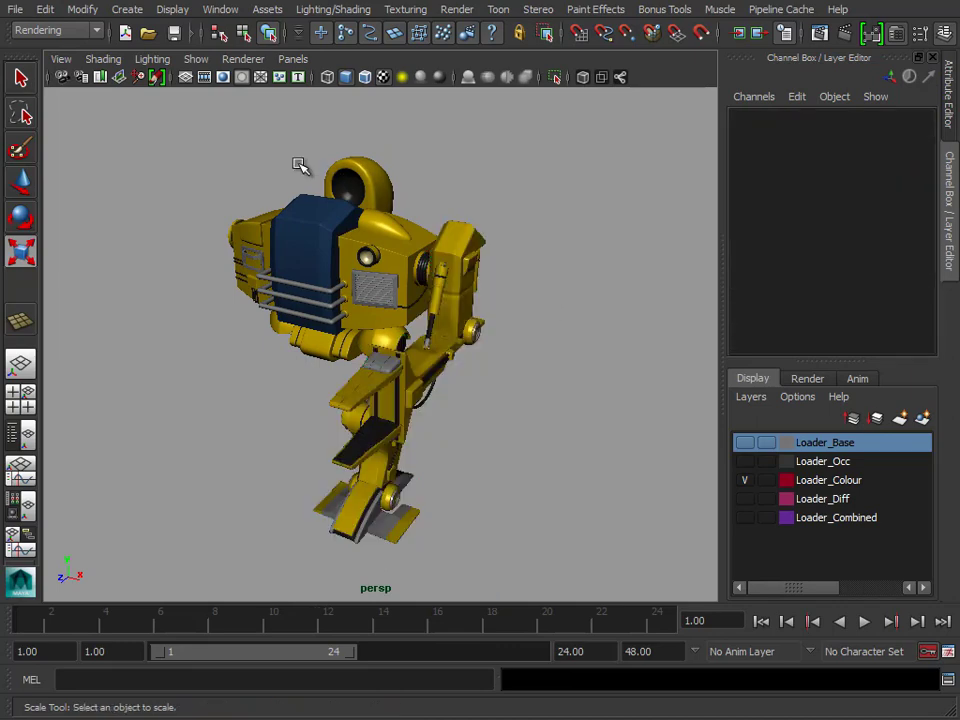
Step: Delete the torso's construction history with Edit > Delete by Type > History
{"action": "left_click", "coordinate": [364, 210]}
{"action": "key", "text": "4"}
{"action": "left_click", "coordinate": [44, 9]}
{"action": "mouse_move", "coordinate": [104, 208]}
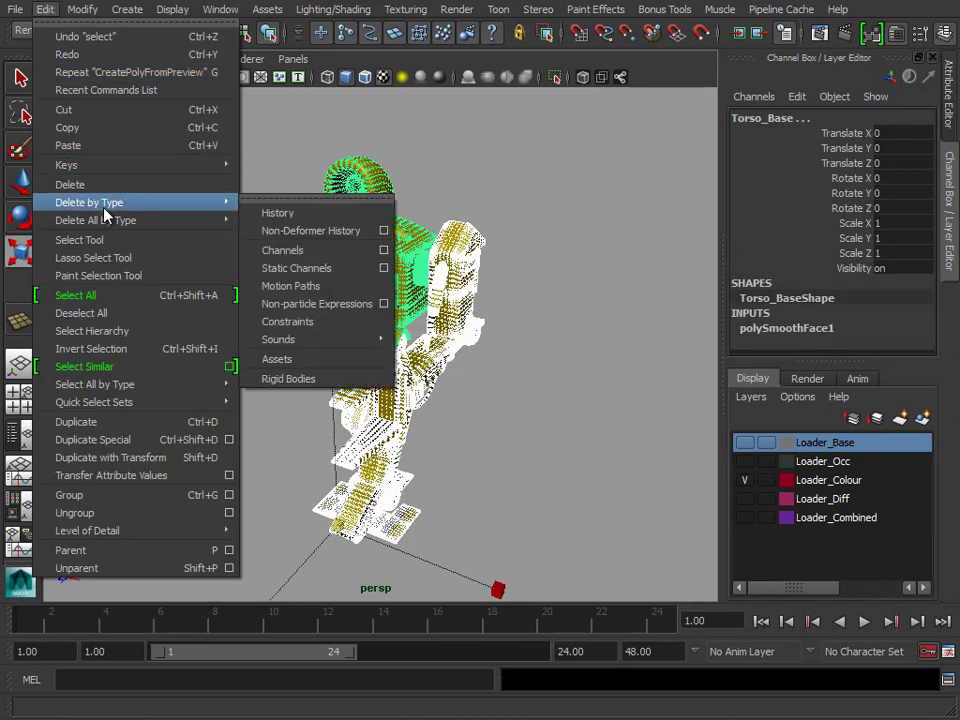
{"action": "left_click", "coordinate": [293, 213]}
{"action": "left_click", "coordinate": [589, 375]}
{"action": "key", "text": "5"}
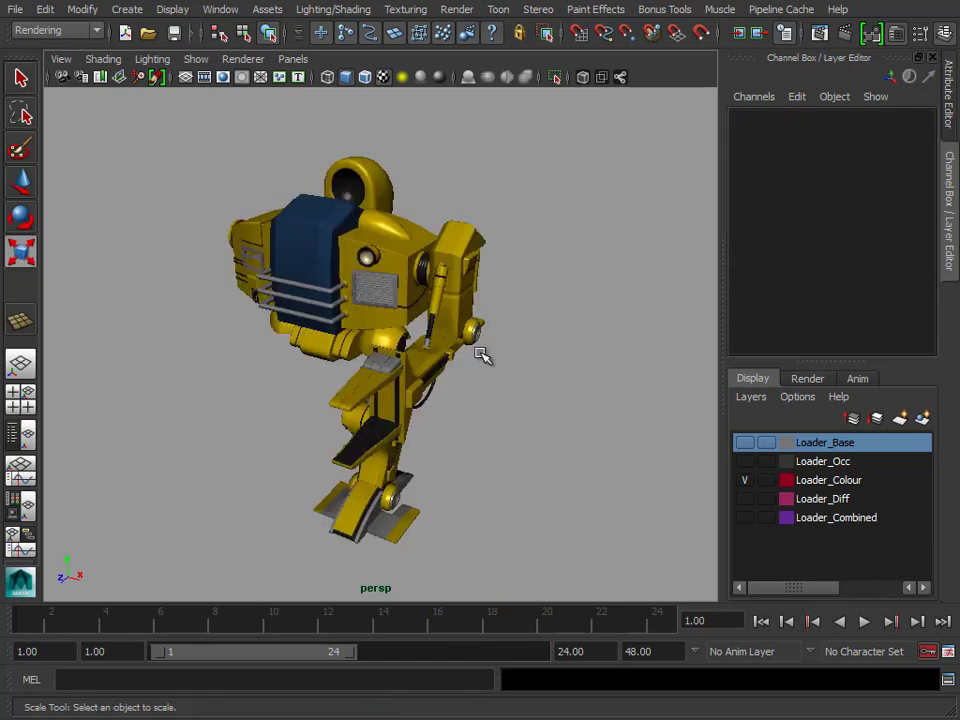
Step: Hide Loader_Colour, show Loader_Base again, and select its torso
{"action": "left_click", "coordinate": [377, 253]}
{"action": "key", "text": "4"}
{"action": "key", "text": "r"}
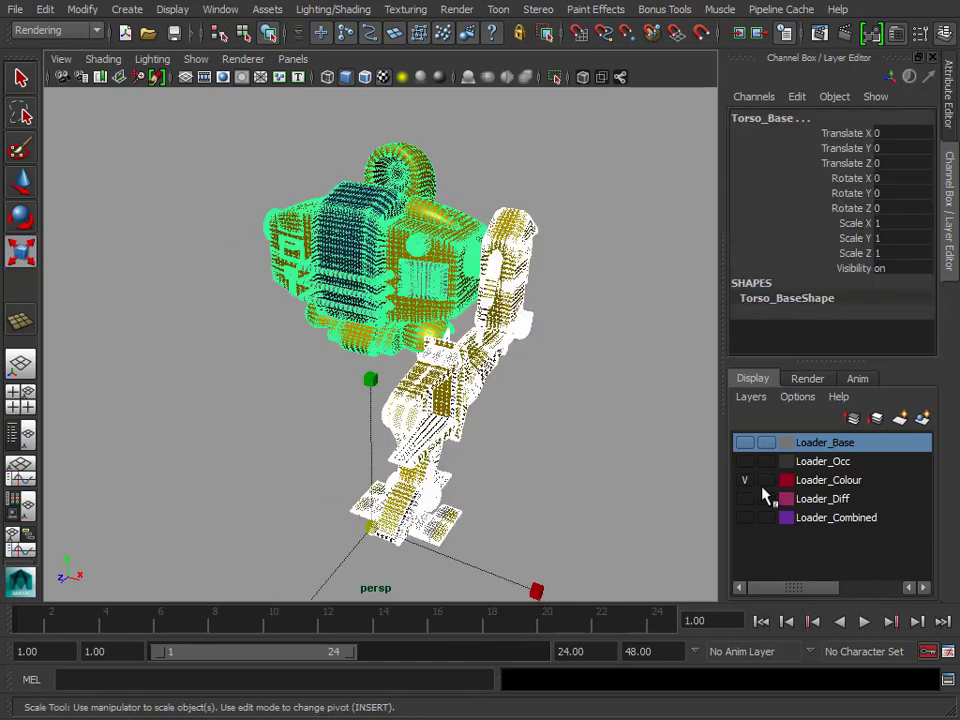
{"action": "left_click", "coordinate": [744, 480]}
{"action": "left_click", "coordinate": [744, 442]}
{"action": "left_click", "coordinate": [564, 274]}
{"action": "left_click", "coordinate": [397, 278]}
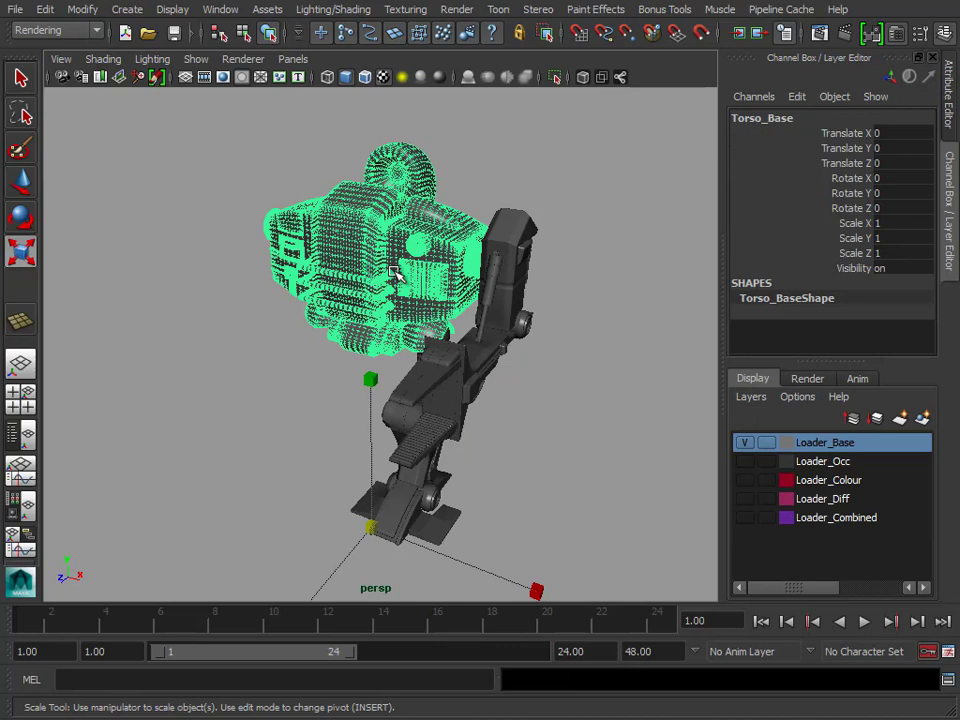
Step: Open Lighting/Shading > Transfer Maps for the selected torso and dock the window beside the viewport
{"action": "left_click", "coordinate": [335, 10]}
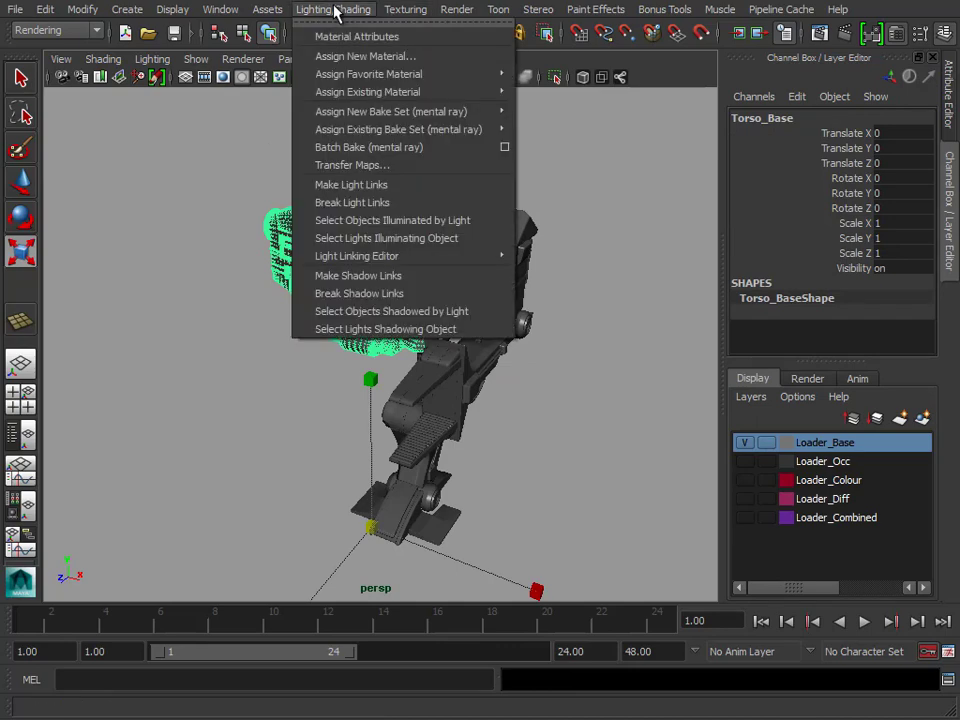
{"action": "left_click", "coordinate": [386, 166]}
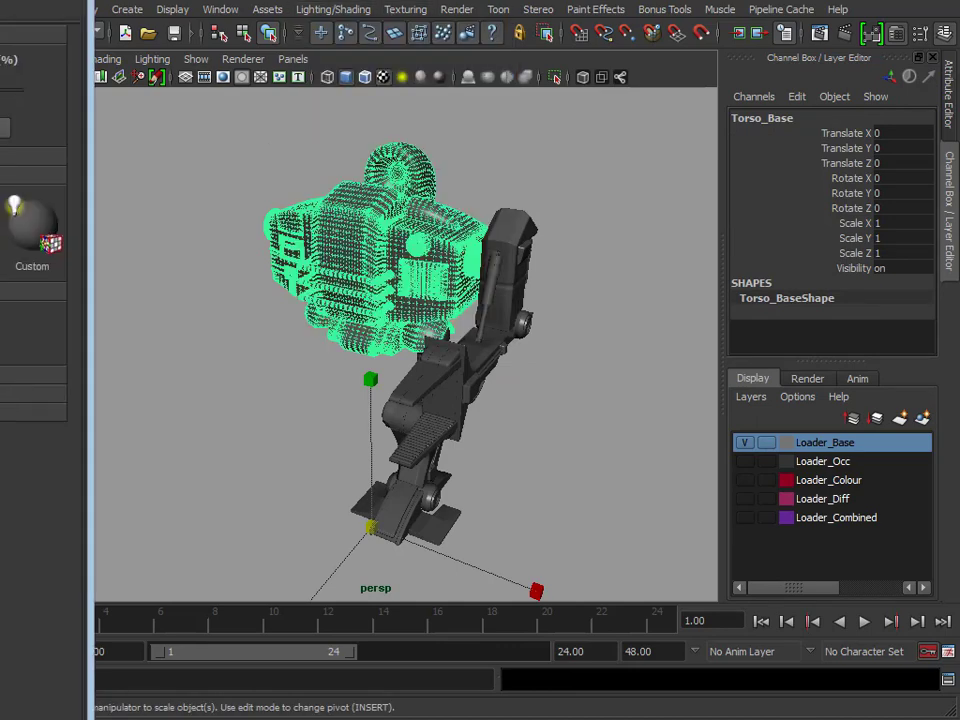
{"action": "left_click_drag", "start_coordinate": [0, 0], "coordinate": [228, 33]}
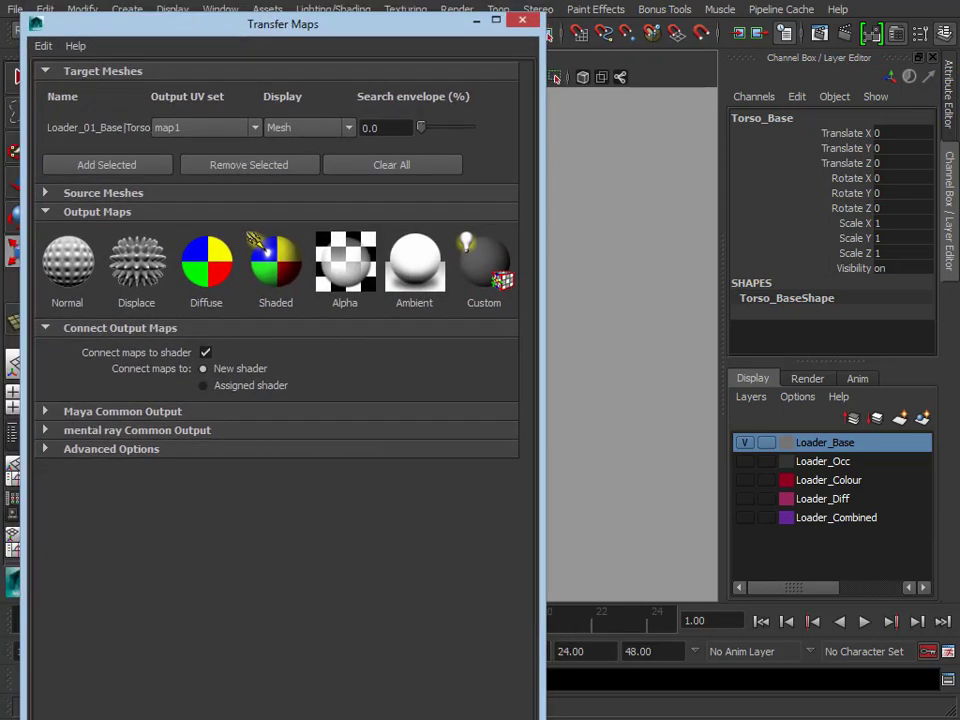
{"action": "left_click_drag", "start_coordinate": [287, 719], "coordinate": [287, 707]}
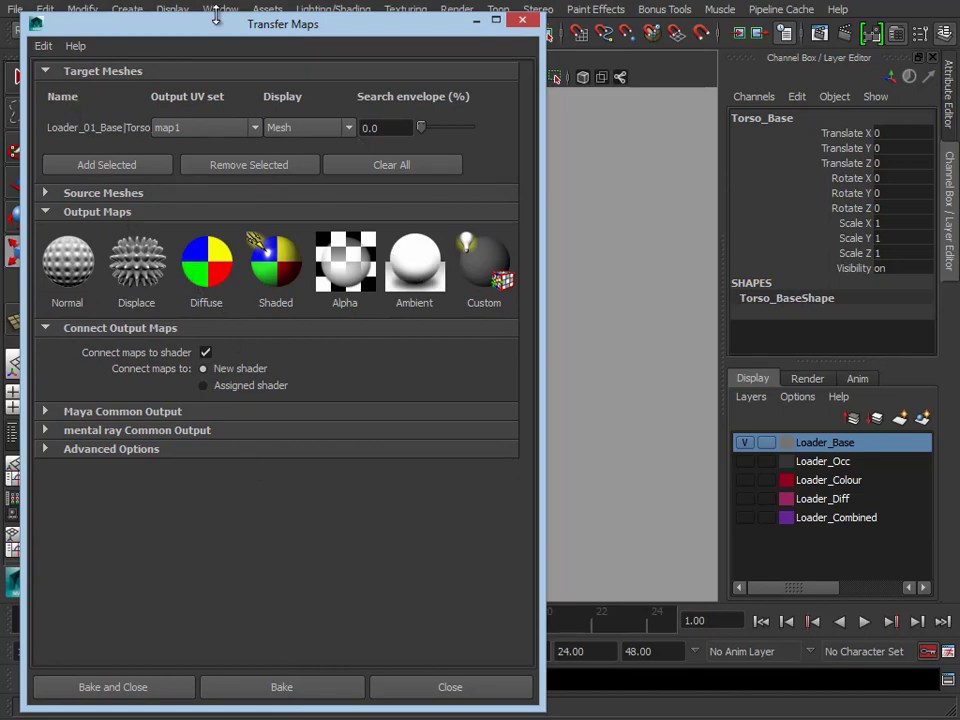
{"action": "left_click_drag", "start_coordinate": [215, 18], "coordinate": [593, 50]}
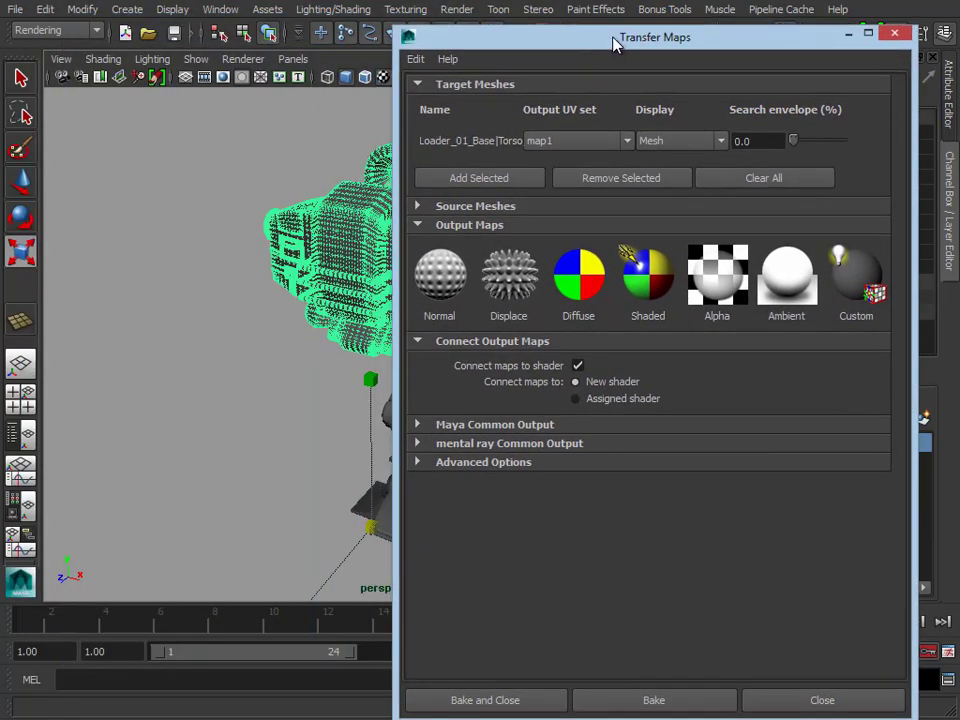
{"action": "left_click_drag", "start_coordinate": [236, 259], "coordinate": [165, 214], "text": "alt"}
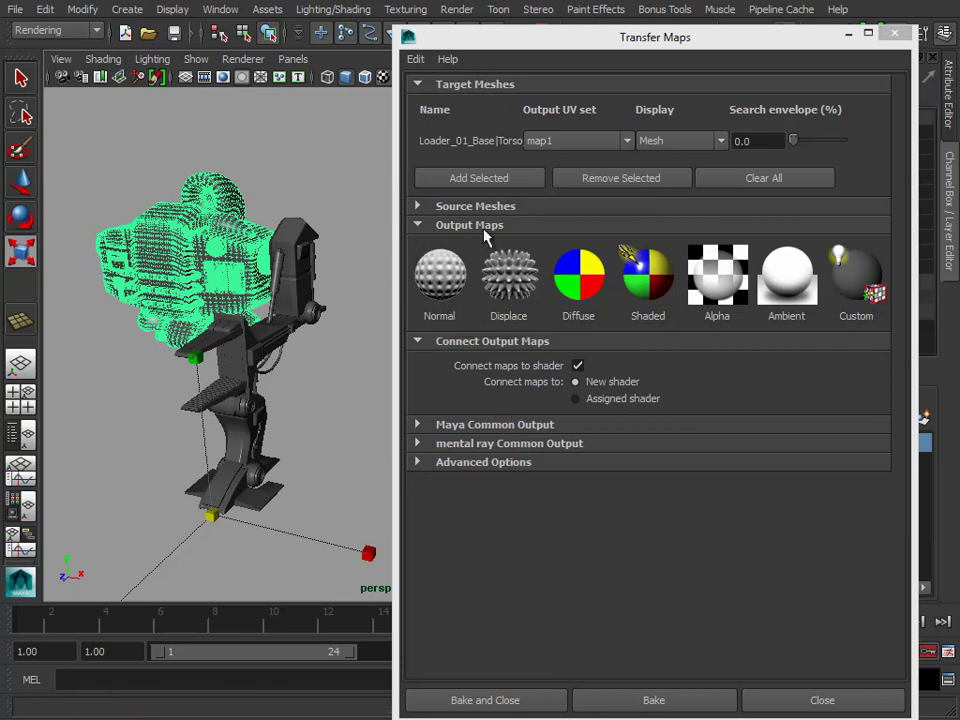
Step: Add a Diffuse color output map with Targa as the file format
{"action": "left_click", "coordinate": [576, 288]}
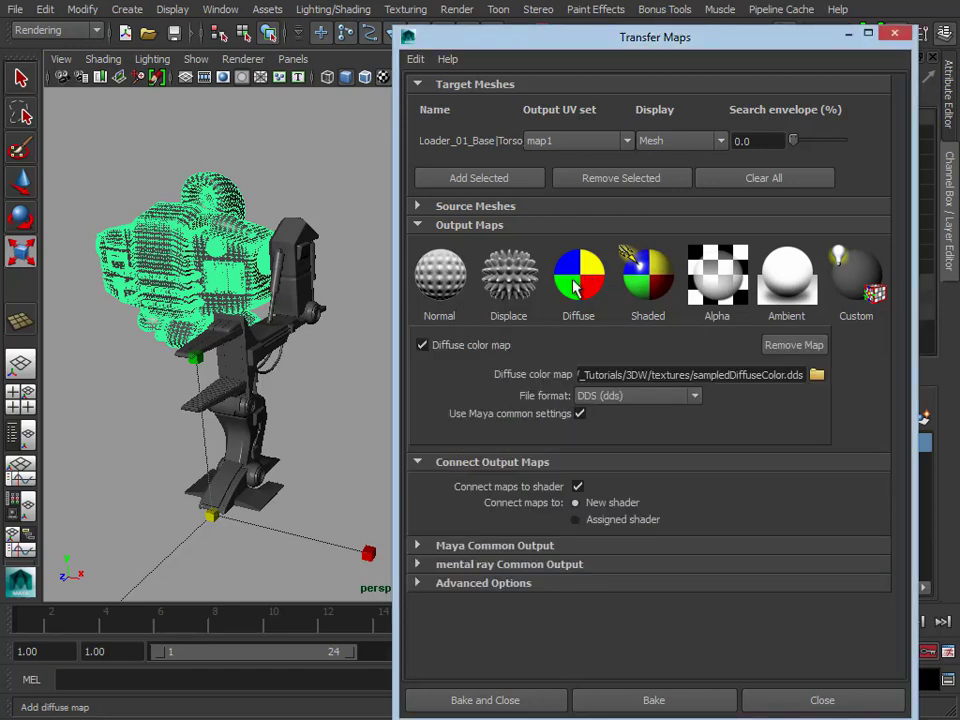
{"action": "left_click", "coordinate": [694, 396]}
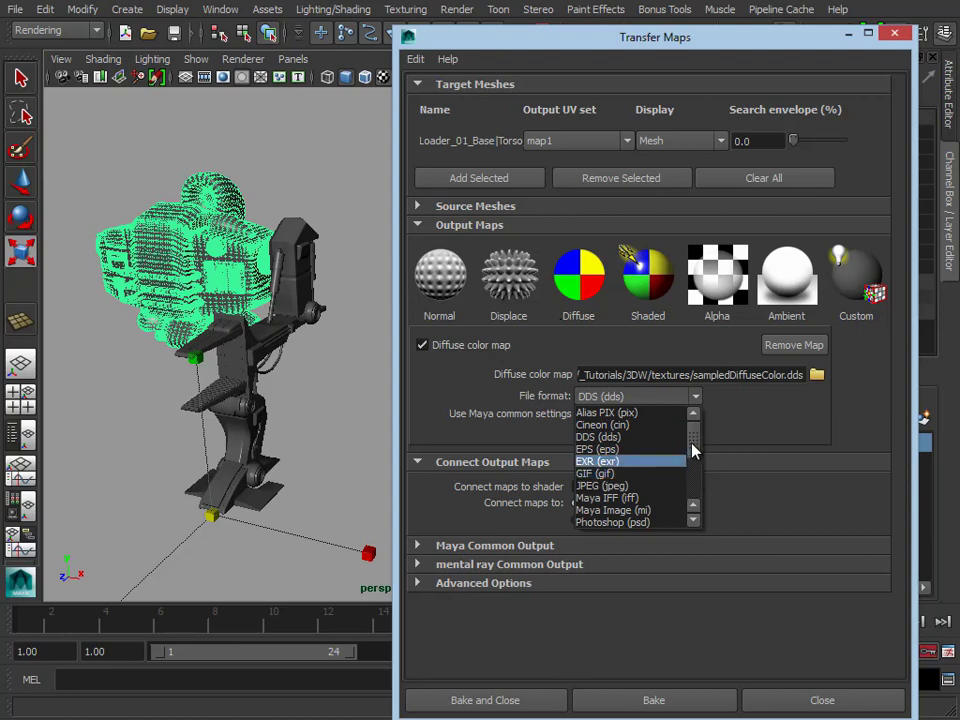
{"action": "left_click_drag", "start_coordinate": [693, 452], "coordinate": [696, 493]}
{"action": "left_click", "coordinate": [664, 497]}
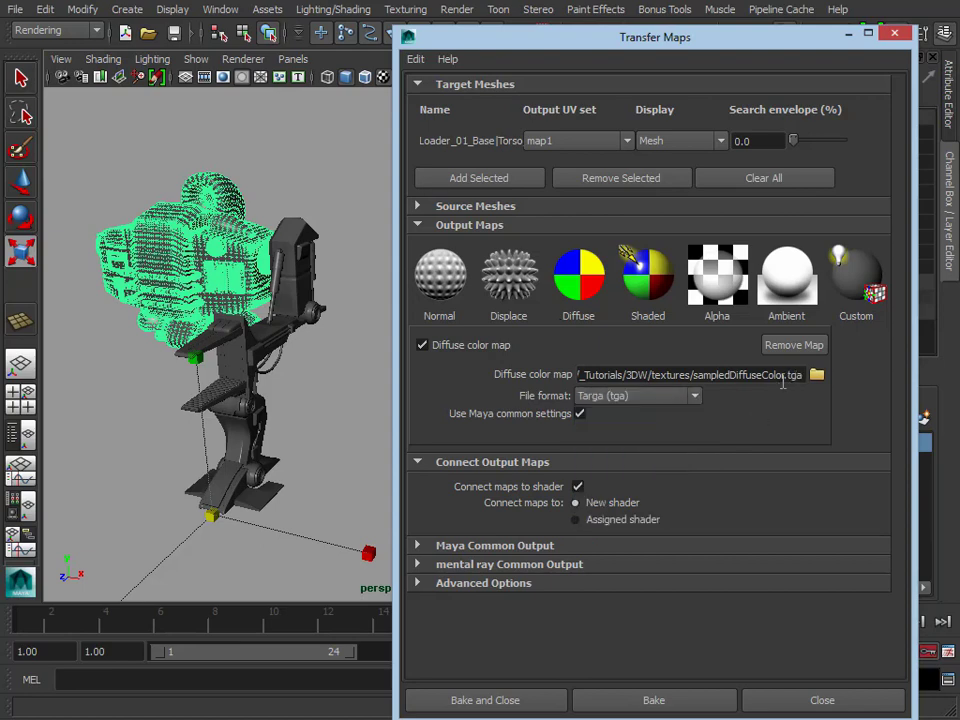
Step: Name the output file LoaderTorso_DiffBake.tga and slide the Transfer Maps window off-screen
{"action": "left_click_drag", "start_coordinate": [781, 378], "coordinate": [694, 378]}
{"action": "type", "text": "LoaderT"}
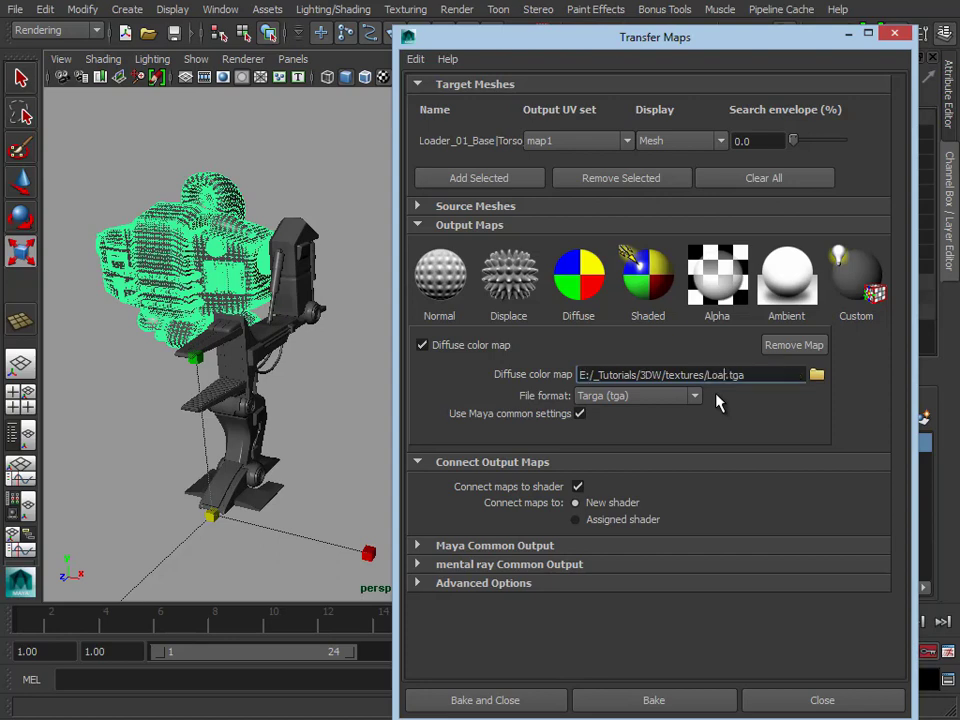
{"action": "type", "text": "orso_DiffBake"}
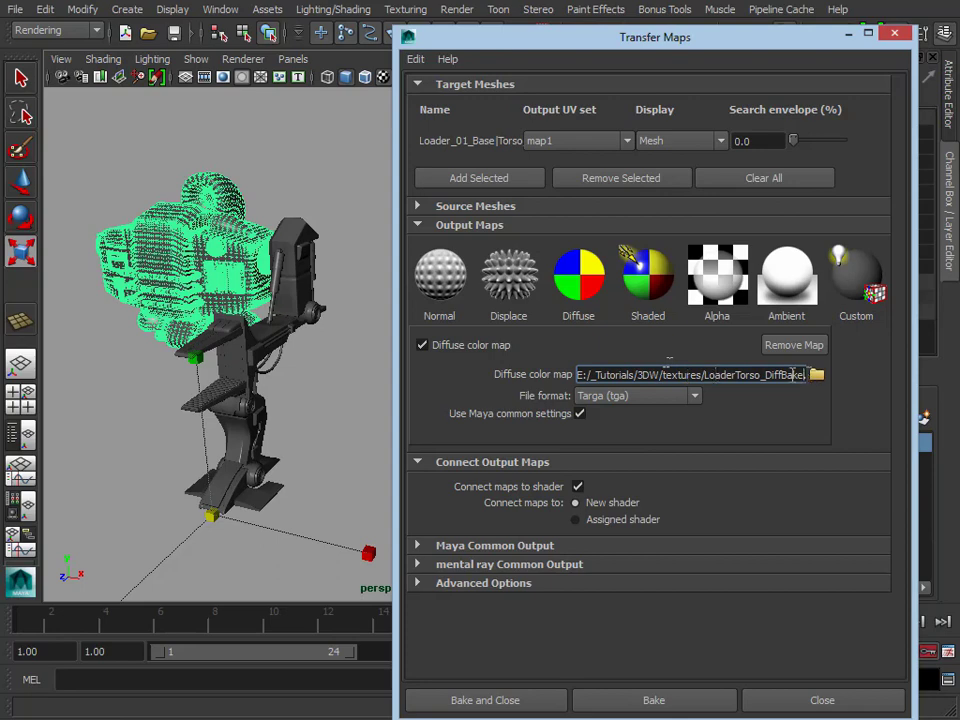
{"action": "type", "text": ".tga"}
{"action": "left_click_drag", "start_coordinate": [767, 374], "coordinate": [803, 418]}
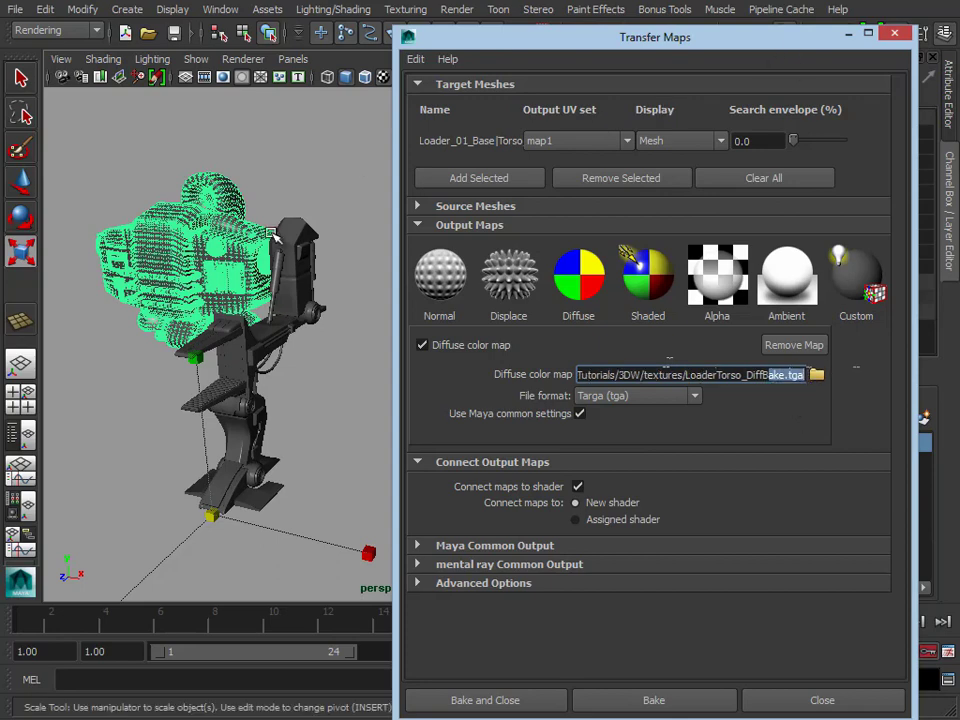
{"action": "left_click", "coordinate": [120, 177]}
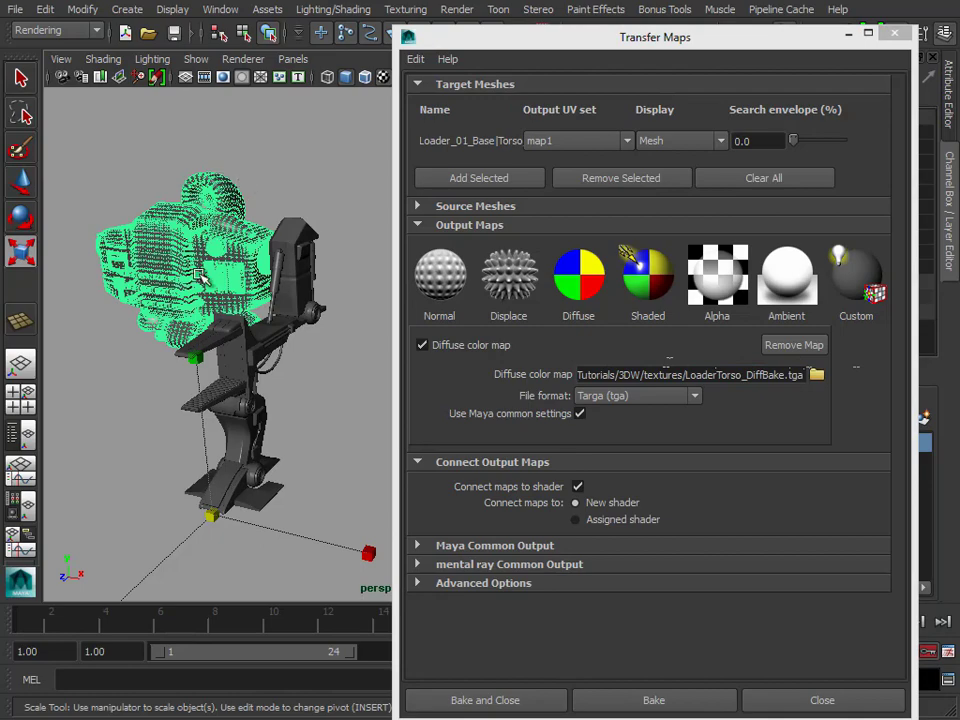
{"action": "scroll", "coordinate": [140, 212], "scroll_direction": "up", "scroll_amount": 3}
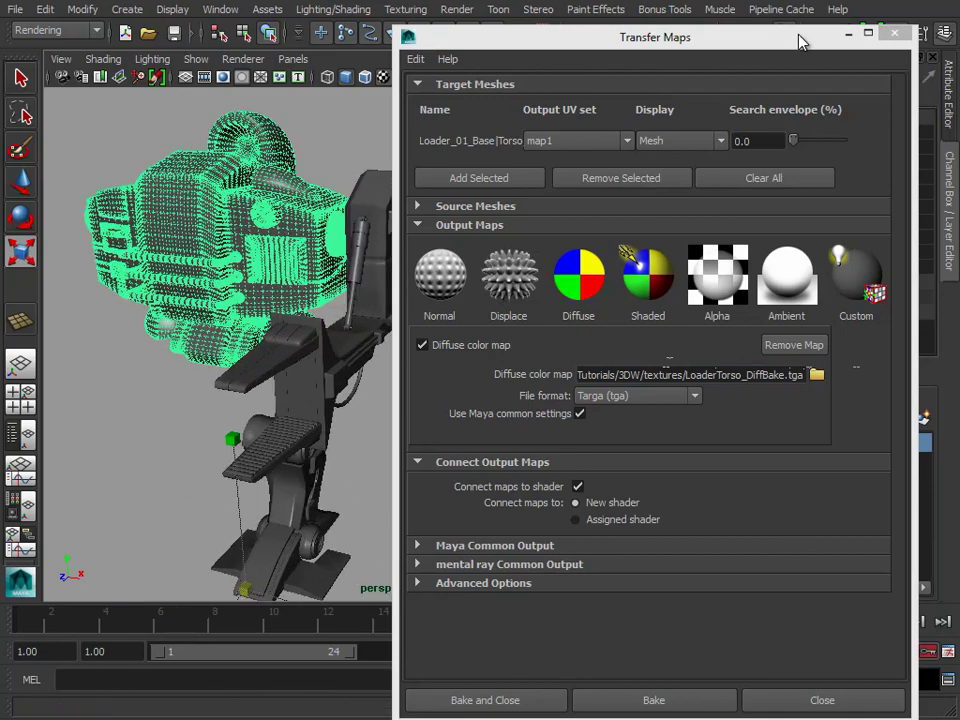
{"action": "left_click_drag", "start_coordinate": [597, 28], "coordinate": [0, 20]}
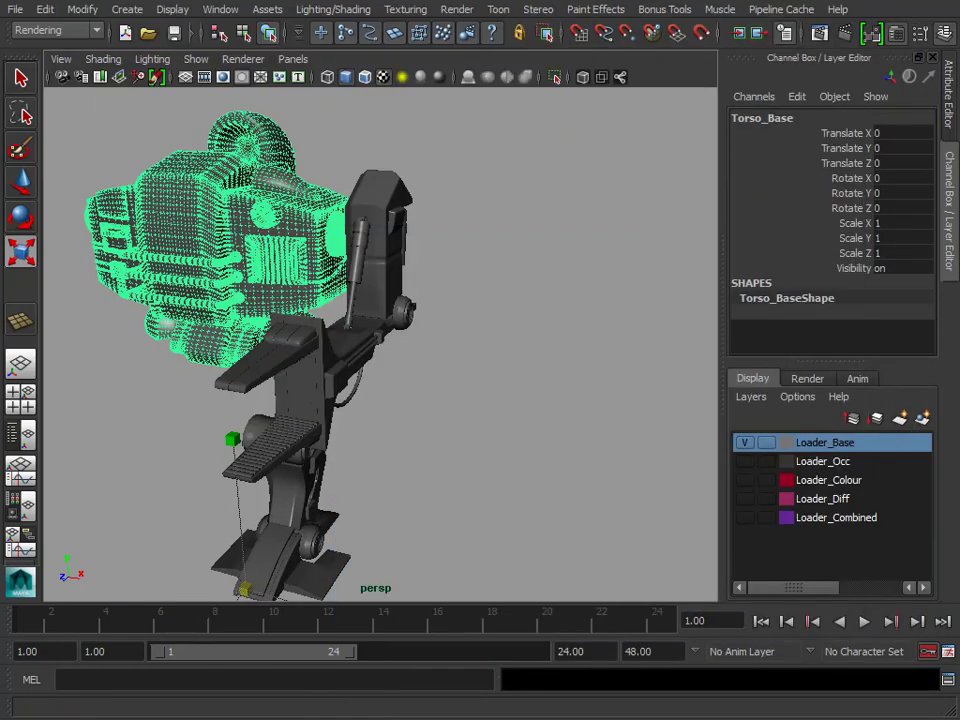
Step: Swap Loader_Base for Loader_Colour and add Loader_02_Colour|Torso_Base under Source Meshes
{"action": "left_click", "coordinate": [744, 442]}
{"action": "left_click", "coordinate": [744, 480]}
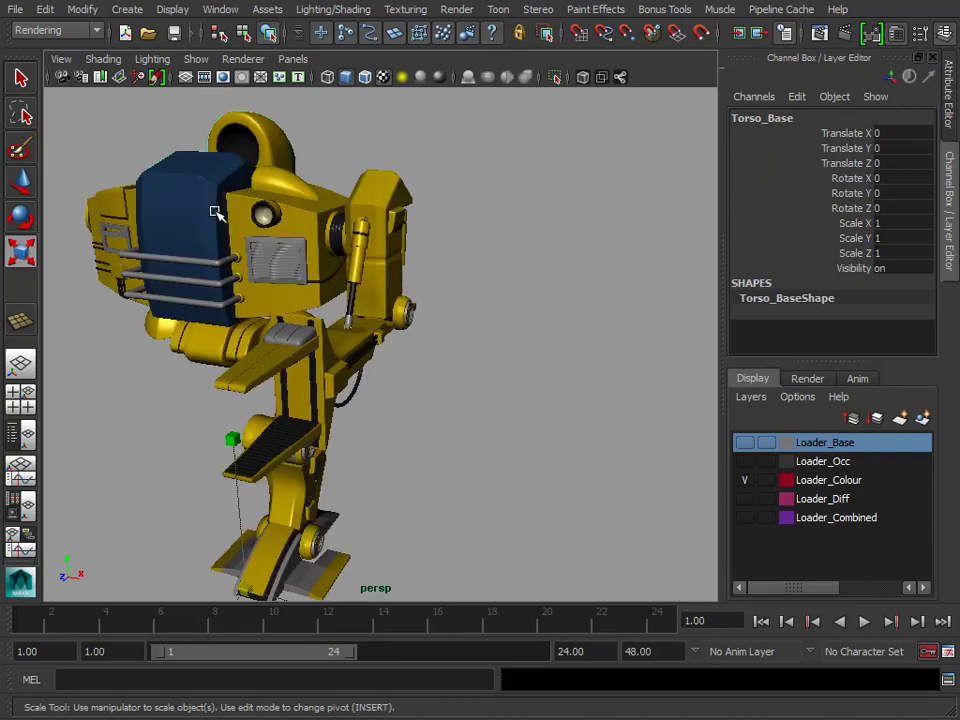
{"action": "left_click", "coordinate": [163, 208]}
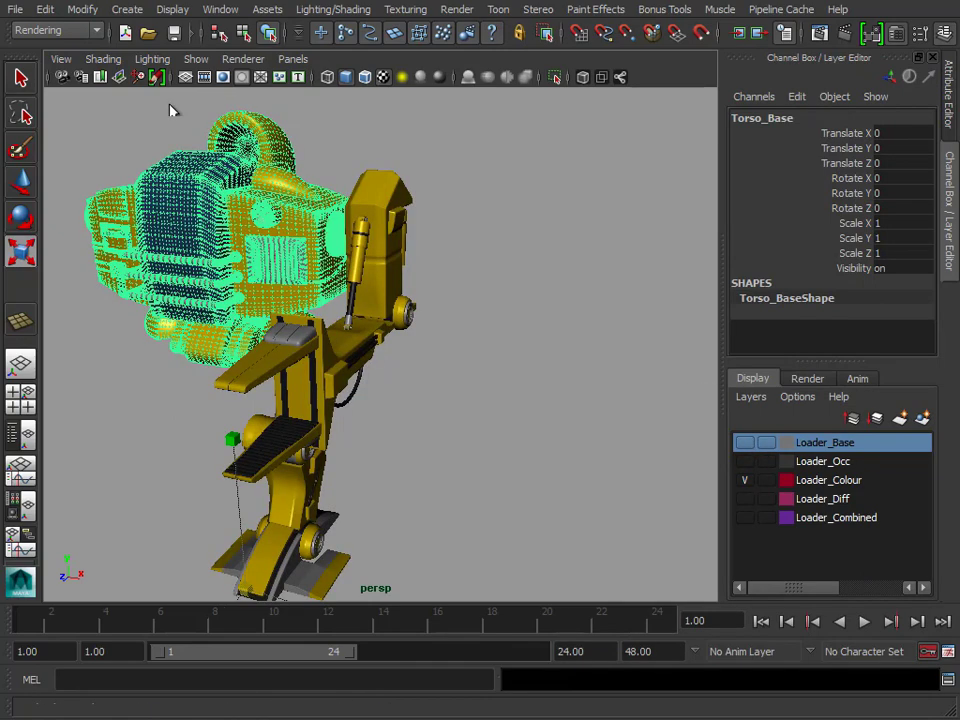
{"action": "left_click_drag", "start_coordinate": [0, 23], "coordinate": [552, 17]}
{"action": "left_click", "coordinate": [399, 189]}
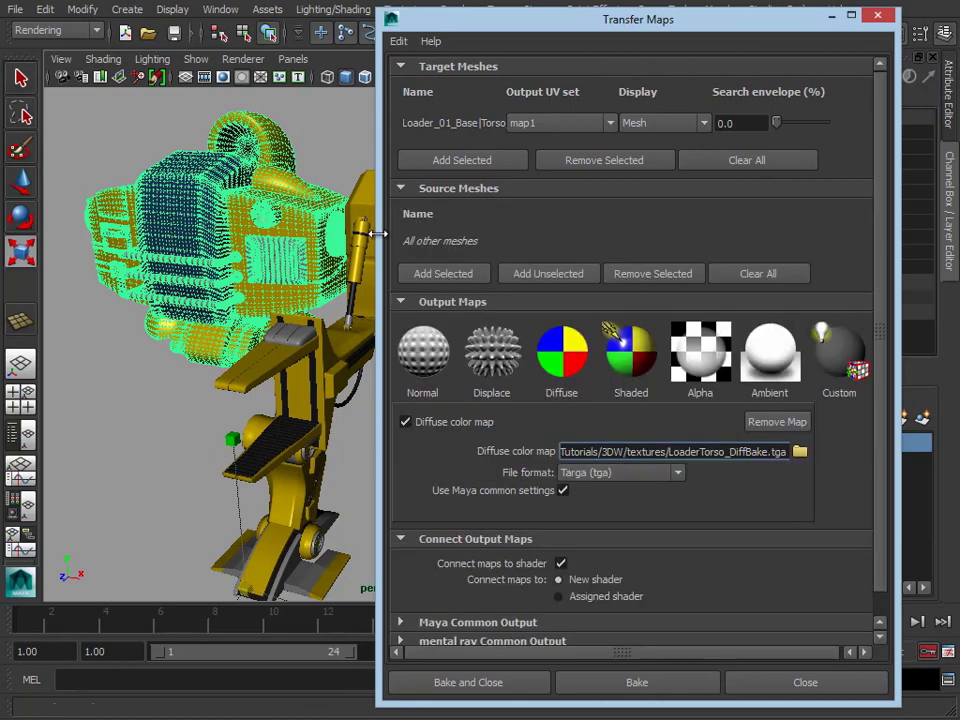
{"action": "left_click", "coordinate": [445, 273]}
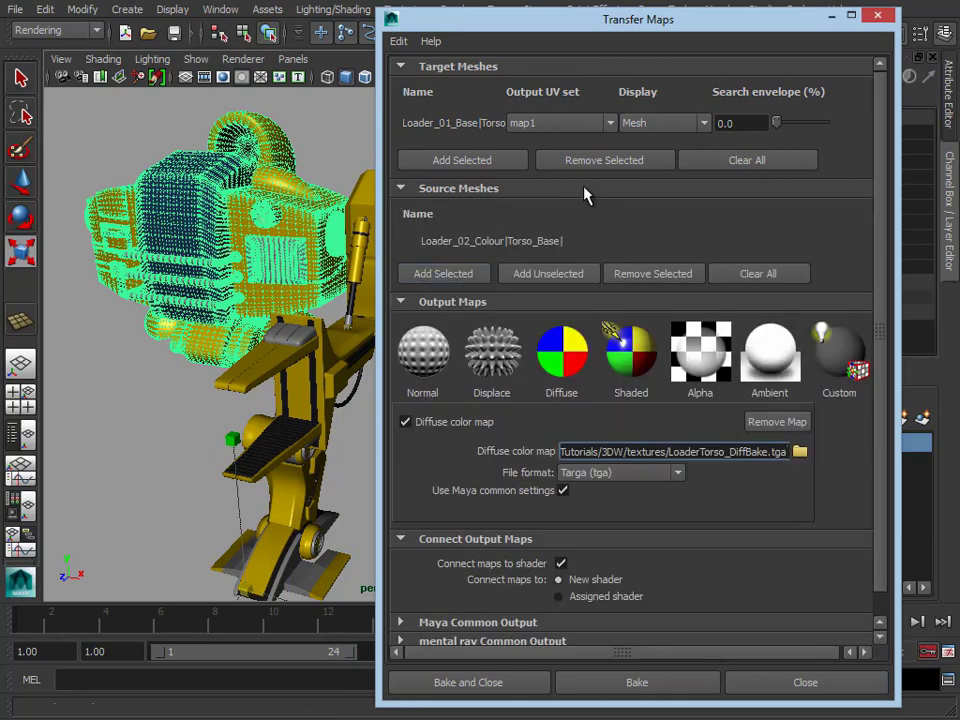
{"action": "left_click_drag", "start_coordinate": [772, 27], "coordinate": [464, 22]}
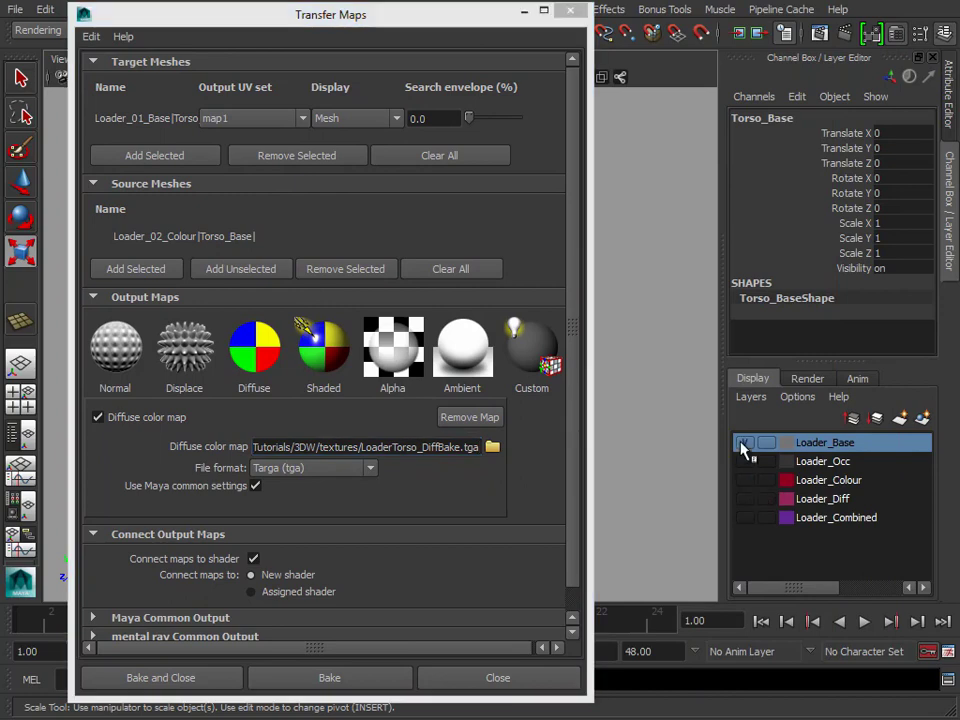
{"action": "left_click_drag", "start_coordinate": [428, 26], "coordinate": [798, 22]}
{"action": "left_click_drag", "start_coordinate": [337, 278], "coordinate": [242, 208], "text": "alt"}
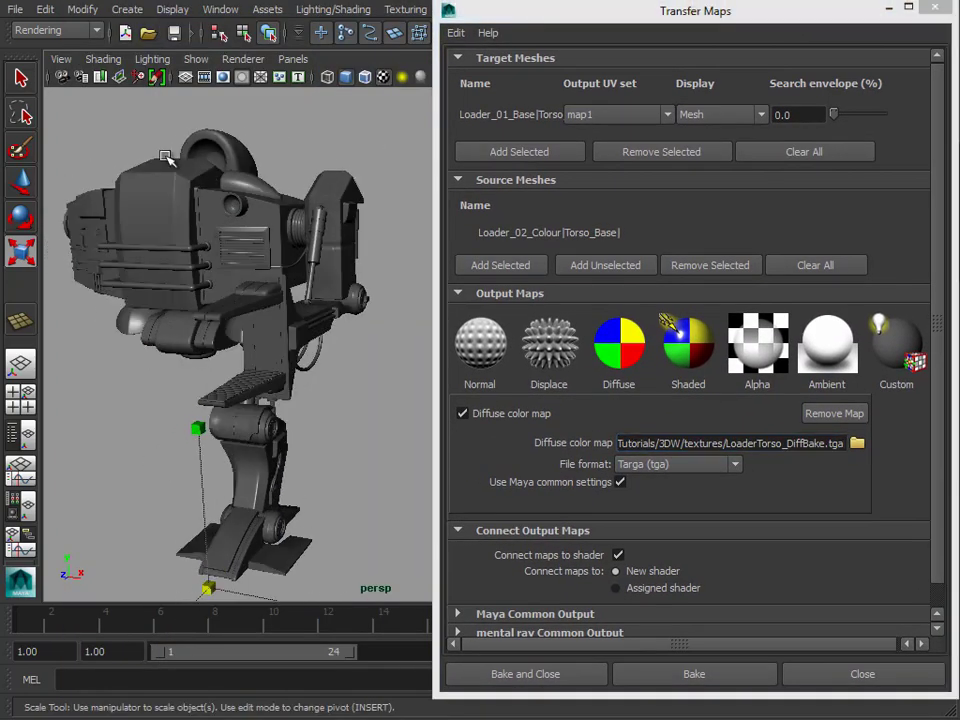
Step: Isolate the selected torso with Show > Isolate Select > View Selected
{"action": "left_click", "coordinate": [165, 192]}
{"action": "left_click", "coordinate": [196, 59]}
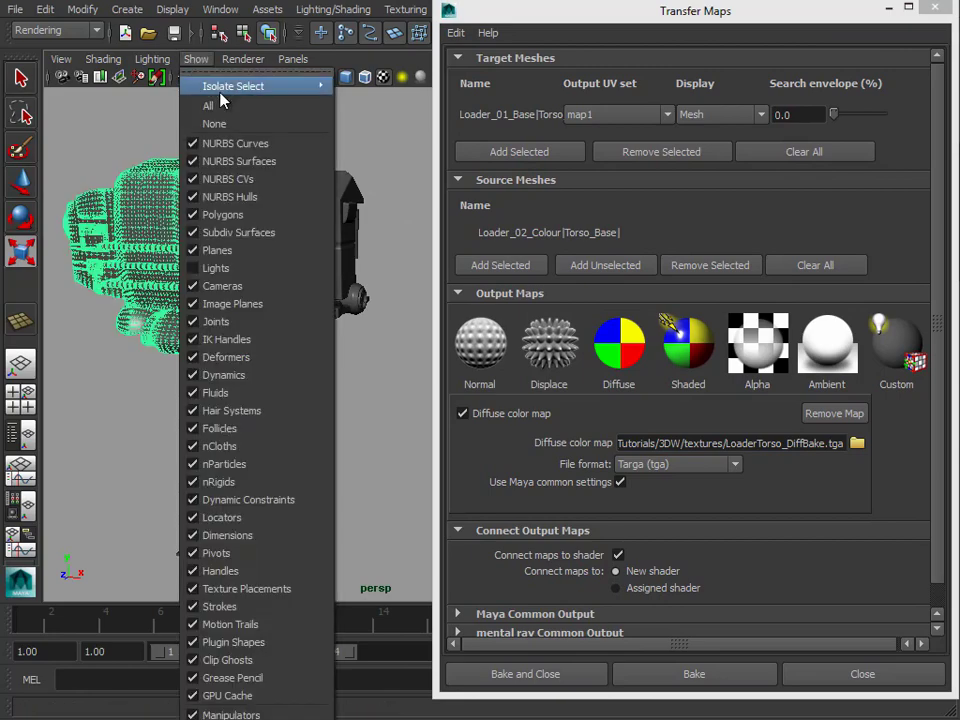
{"action": "mouse_move", "coordinate": [250, 86]}
{"action": "left_click", "coordinate": [360, 94]}
{"action": "right_click_drag", "start_coordinate": [354, 189], "coordinate": [403, 307], "text": "alt"}
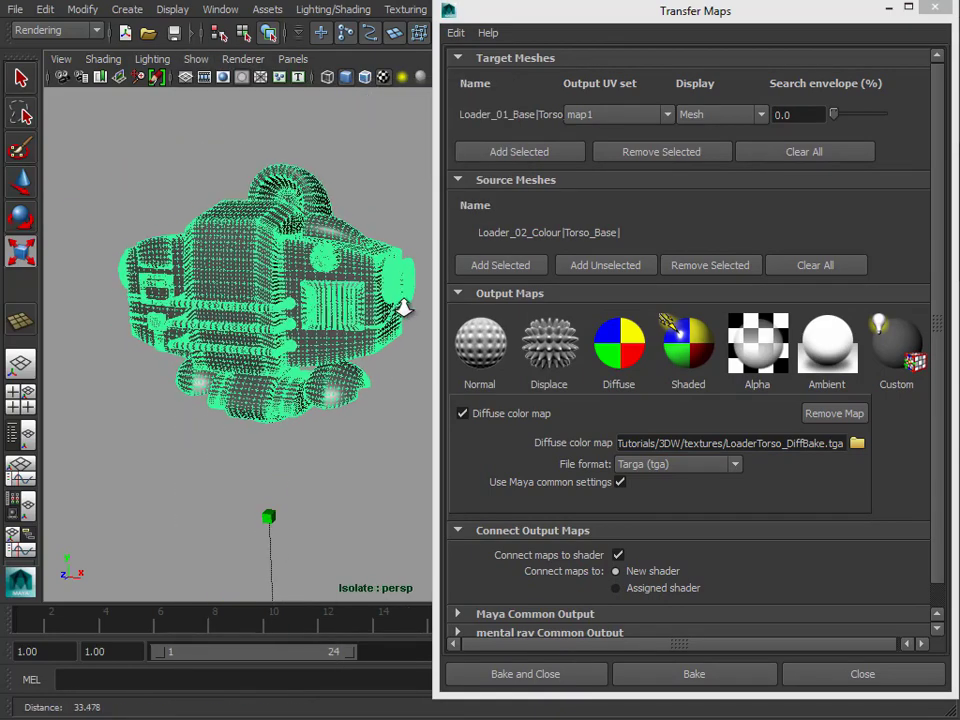
{"action": "left_click_drag", "start_coordinate": [403, 307], "coordinate": [310, 195], "text": "alt"}
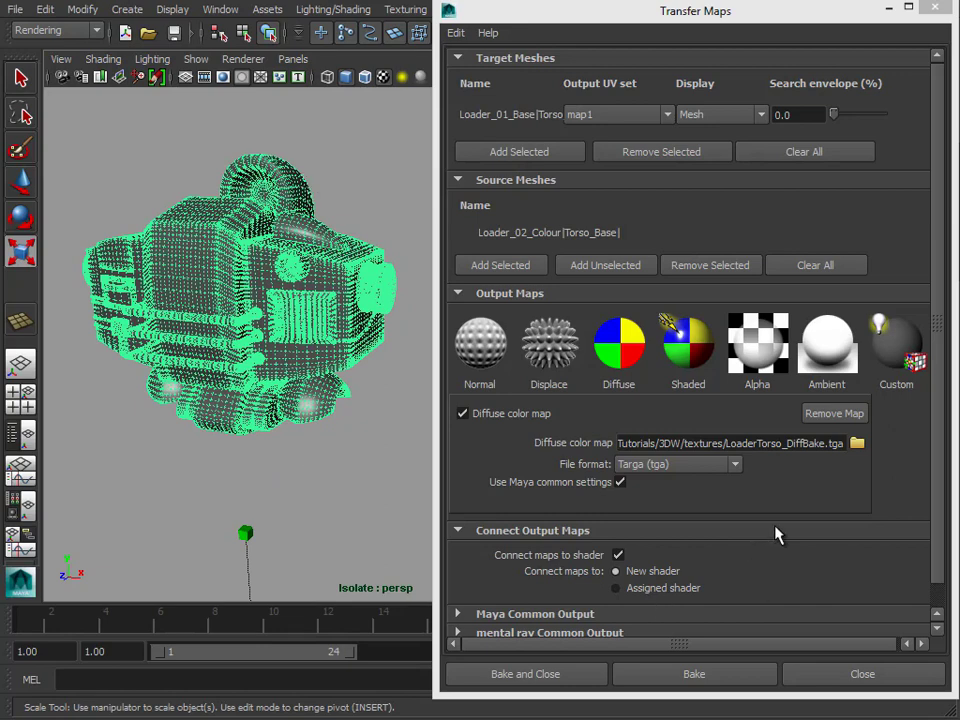
Step: Expand Maya Common Output and set Fill texture seams to 3
{"action": "scroll", "coordinate": [772, 517], "scroll_direction": "down", "scroll_amount": 1}
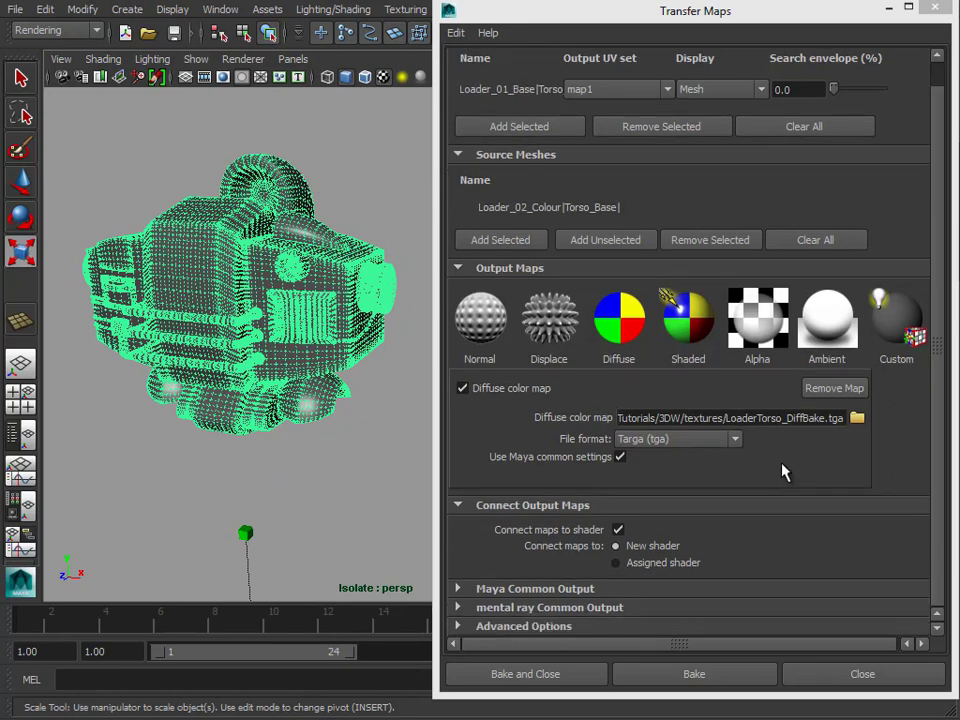
{"action": "left_click", "coordinate": [533, 589]}
{"action": "scroll", "coordinate": [800, 488], "scroll_direction": "down", "scroll_amount": 5}
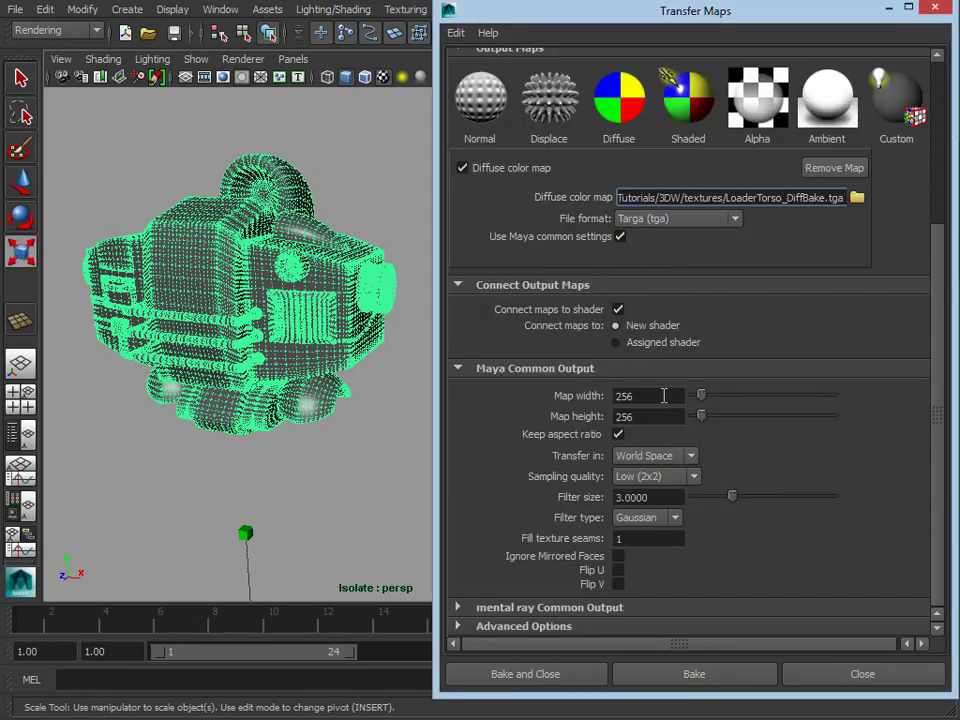
{"action": "left_click_drag", "start_coordinate": [663, 395], "coordinate": [578, 400]}
{"action": "left_click_drag", "start_coordinate": [652, 416], "coordinate": [575, 424]}
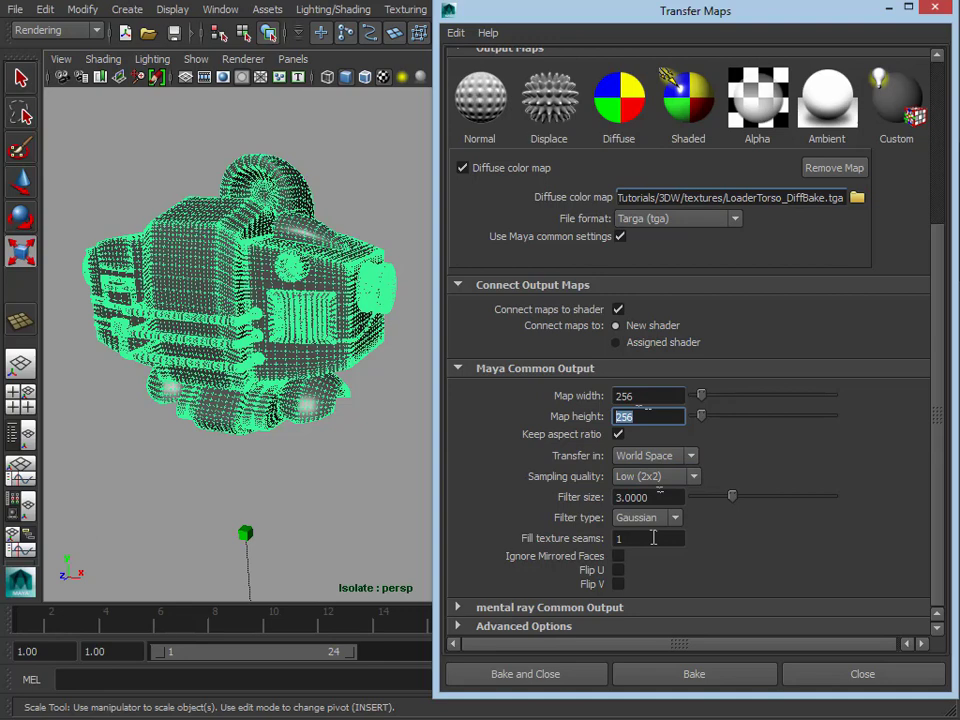
{"action": "double_click", "coordinate": [650, 538]}
{"action": "type", "text": "3"}
{"action": "left_click", "coordinate": [669, 496]}
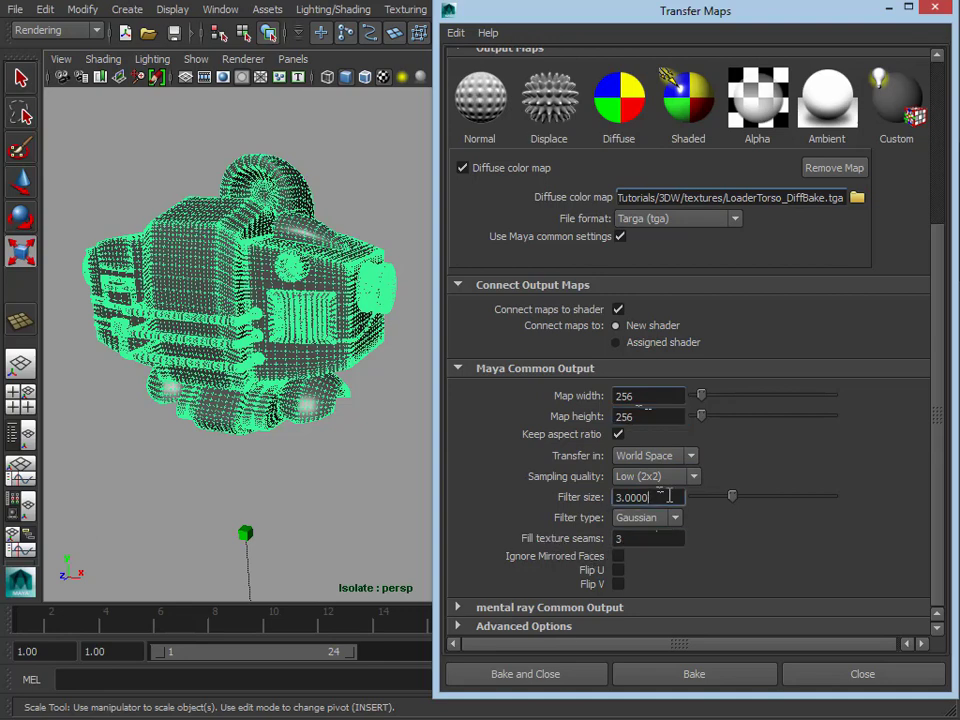
{"action": "left_click", "coordinate": [652, 397]}
{"action": "left_click_drag", "start_coordinate": [228, 274], "coordinate": [240, 300], "text": "alt"}
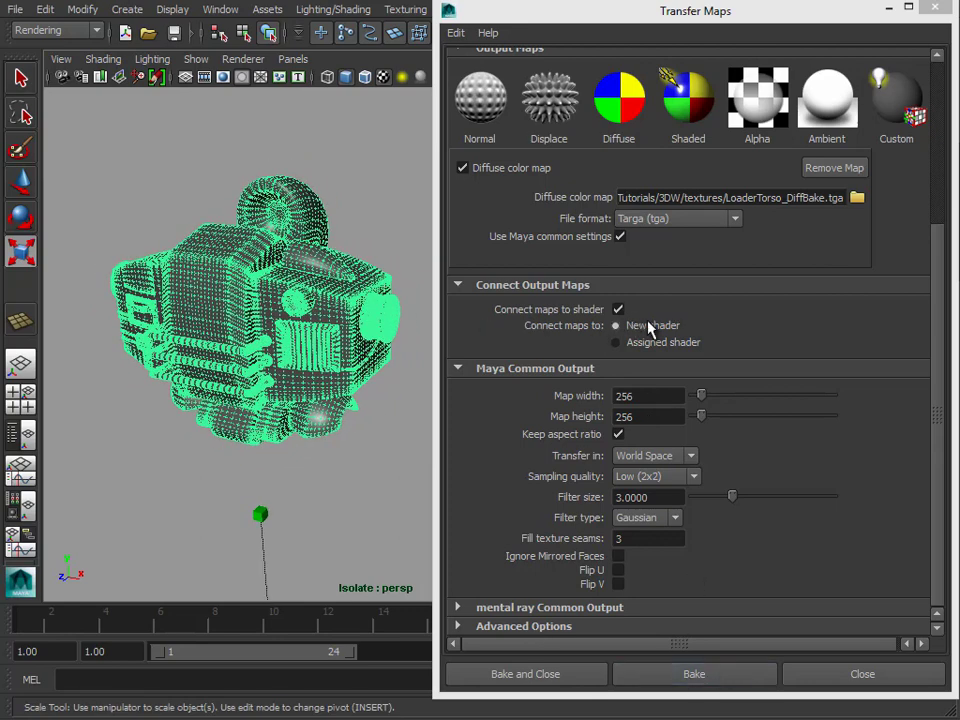
Step: Bake the diffuse colour onto the torso and inspect its yellow body and blue front panel
{"action": "left_click", "coordinate": [707, 684]}
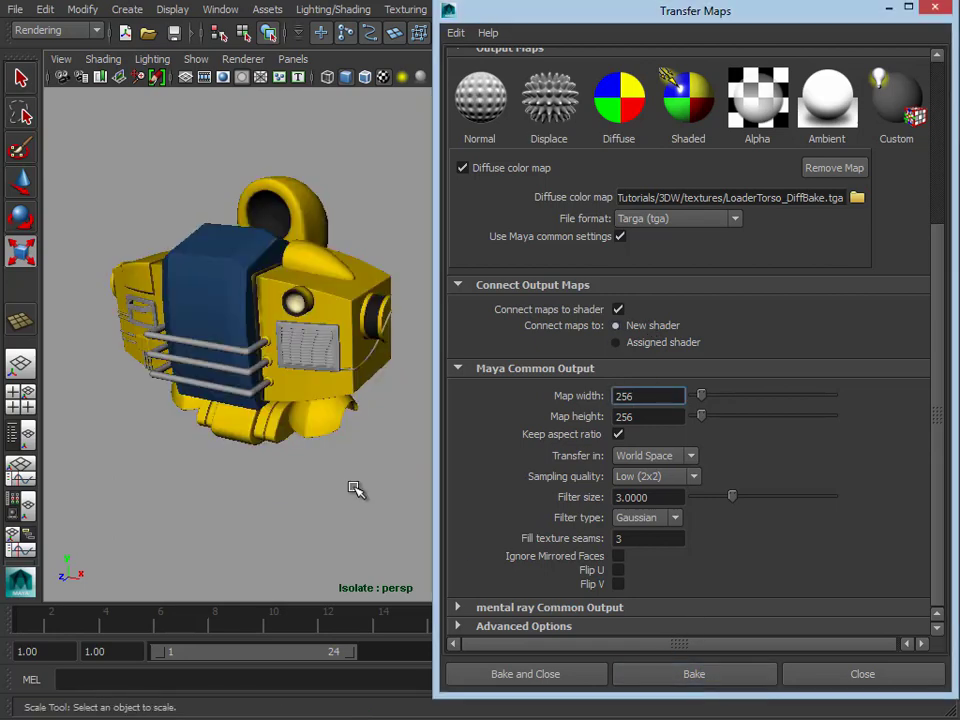
{"action": "left_click_drag", "start_coordinate": [202, 297], "coordinate": [150, 268], "text": "alt"}
{"action": "right_click_drag", "start_coordinate": [150, 268], "coordinate": [208, 364], "text": "alt"}
{"action": "left_click_drag", "start_coordinate": [208, 364], "coordinate": [186, 318], "text": "alt"}
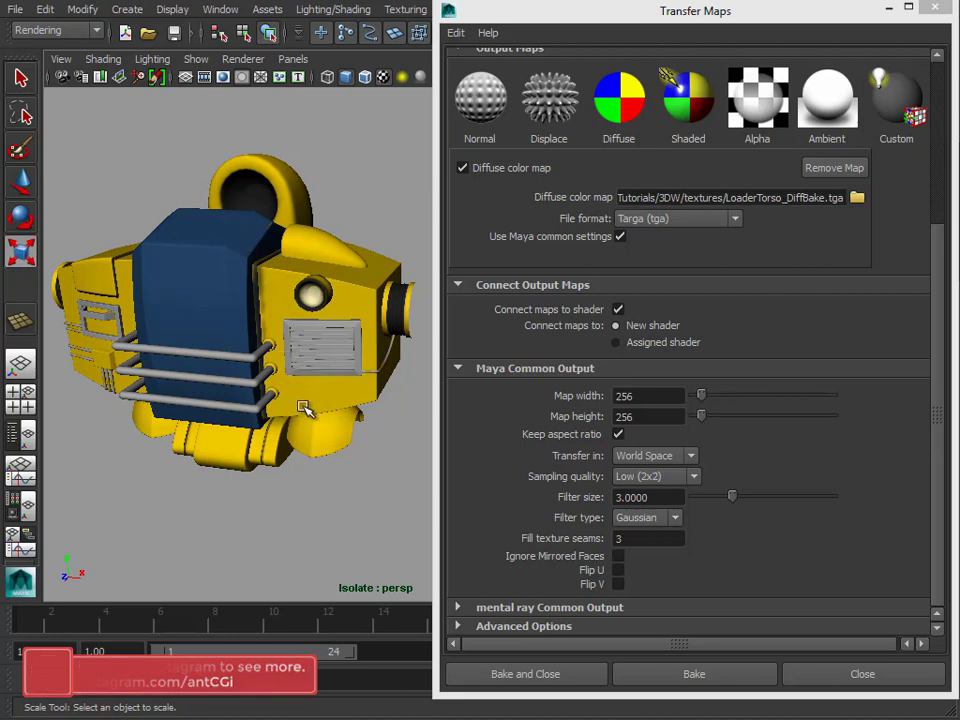
{"action": "right_click_drag", "start_coordinate": [105, 310], "coordinate": [285, 392], "text": "alt"}
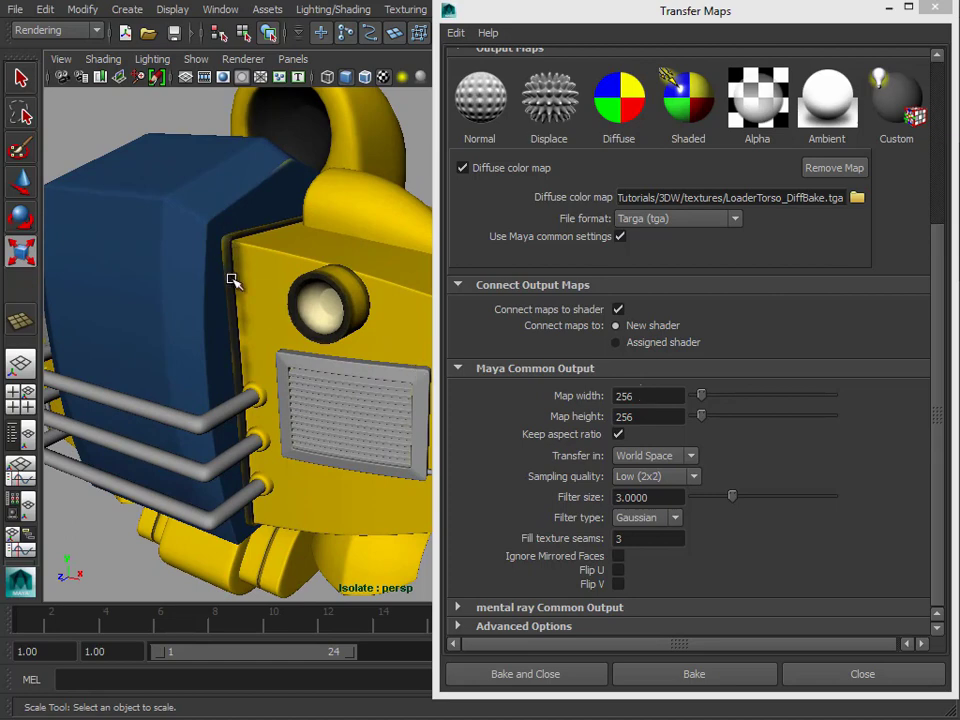
{"action": "left_click_drag", "start_coordinate": [252, 378], "coordinate": [311, 319], "text": "alt"}
{"action": "right_click_drag", "start_coordinate": [311, 319], "coordinate": [268, 321], "text": "alt"}
{"action": "left_click_drag", "start_coordinate": [268, 321], "coordinate": [253, 300], "text": "alt"}
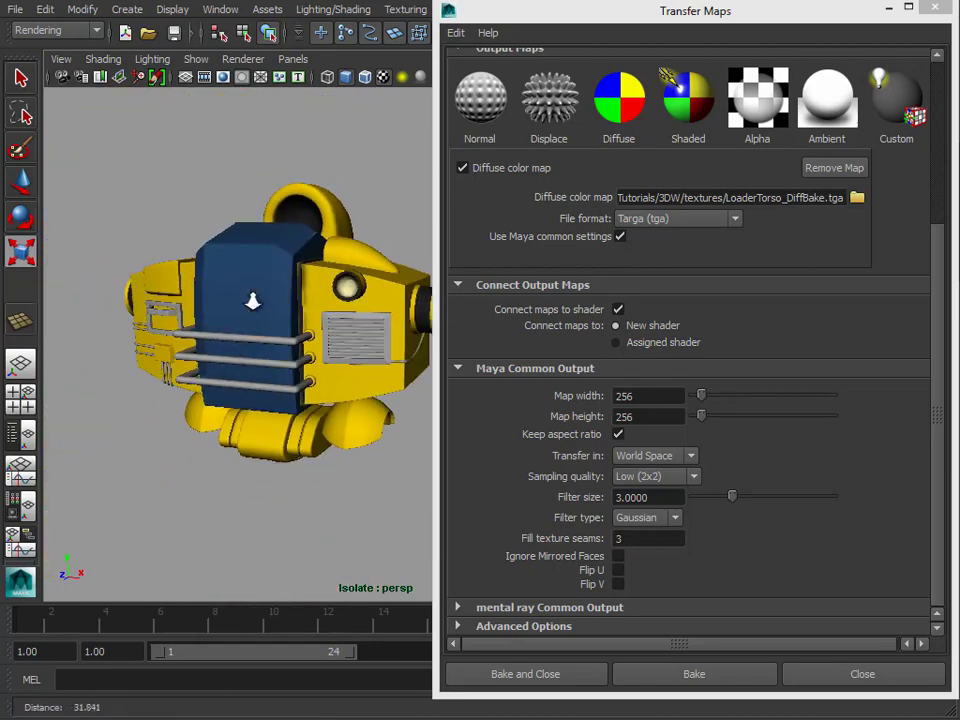
Step: Set the bake map size to 1024 by 1024 with High (8x8) sampling and close Transfer Maps
{"action": "double_click", "coordinate": [633, 399]}
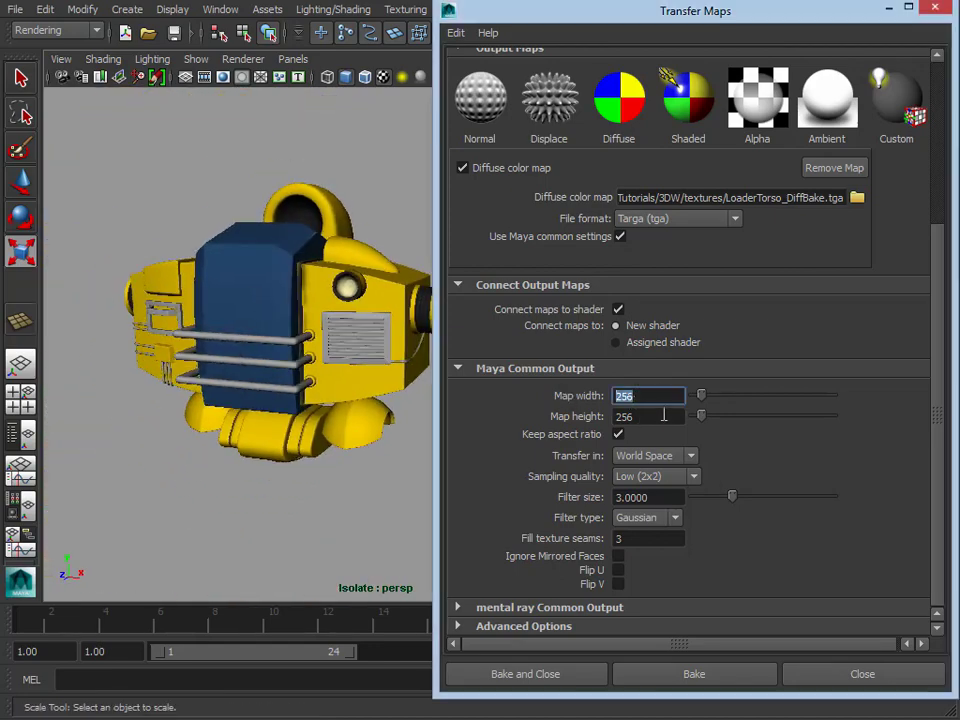
{"action": "double_click", "coordinate": [663, 416]}
{"action": "double_click", "coordinate": [645, 395]}
{"action": "type", "text": "1024"}
{"action": "key", "text": "Tab"}
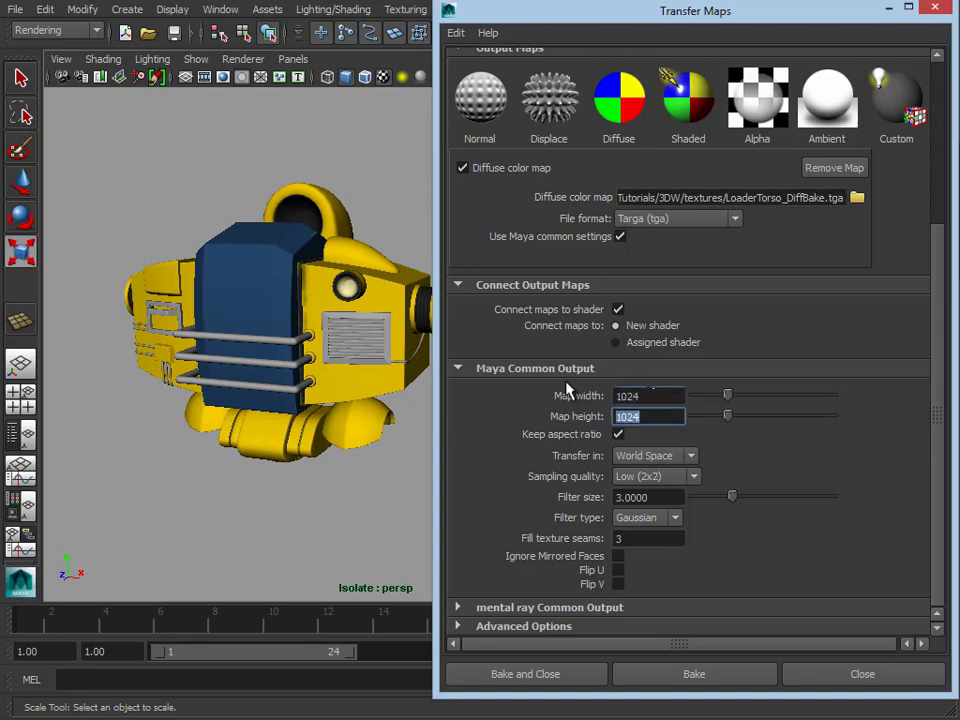
{"action": "left_click", "coordinate": [655, 477]}
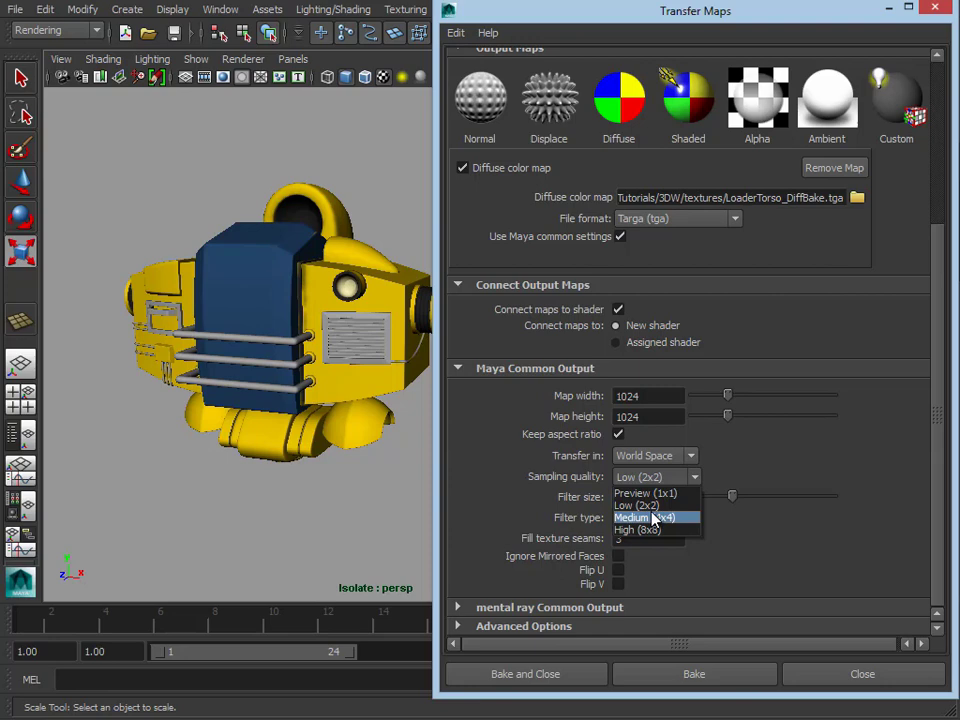
{"action": "left_click", "coordinate": [655, 517]}
{"action": "left_click", "coordinate": [660, 478]}
{"action": "left_click", "coordinate": [660, 529]}
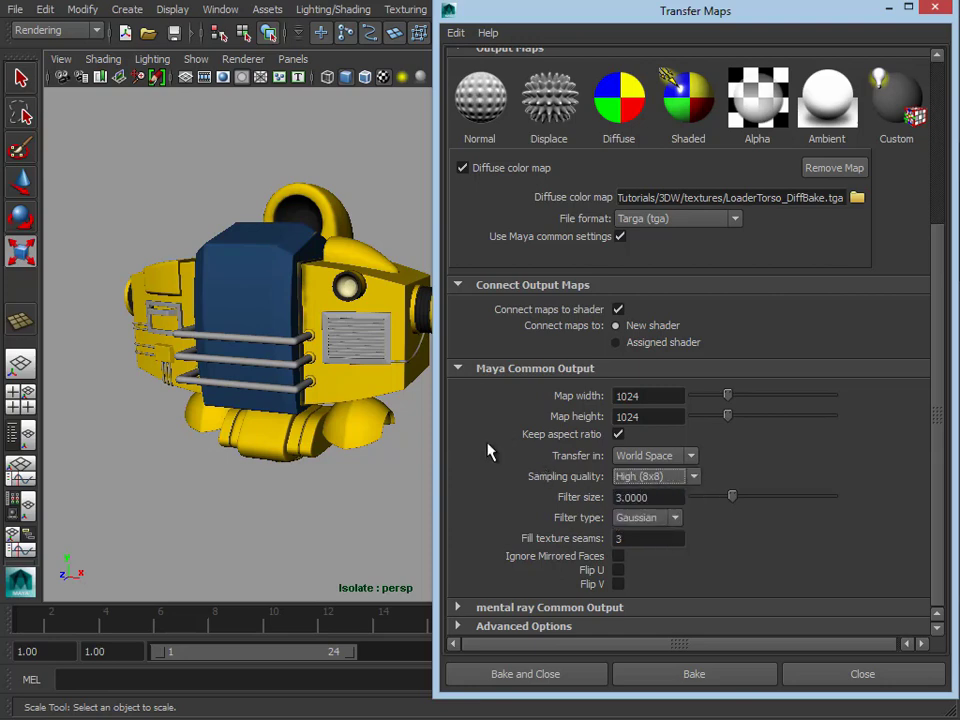
{"action": "left_click", "coordinate": [910, 676]}
Step: Hide the Loader_Base layer and turn off Isolate Select in the viewport
{"action": "left_click_drag", "start_coordinate": [482, 409], "coordinate": [564, 446], "text": "alt"}
{"action": "scroll", "coordinate": [564, 446], "scroll_direction": "down", "scroll_amount": 3}
{"action": "left_click", "coordinate": [746, 443]}
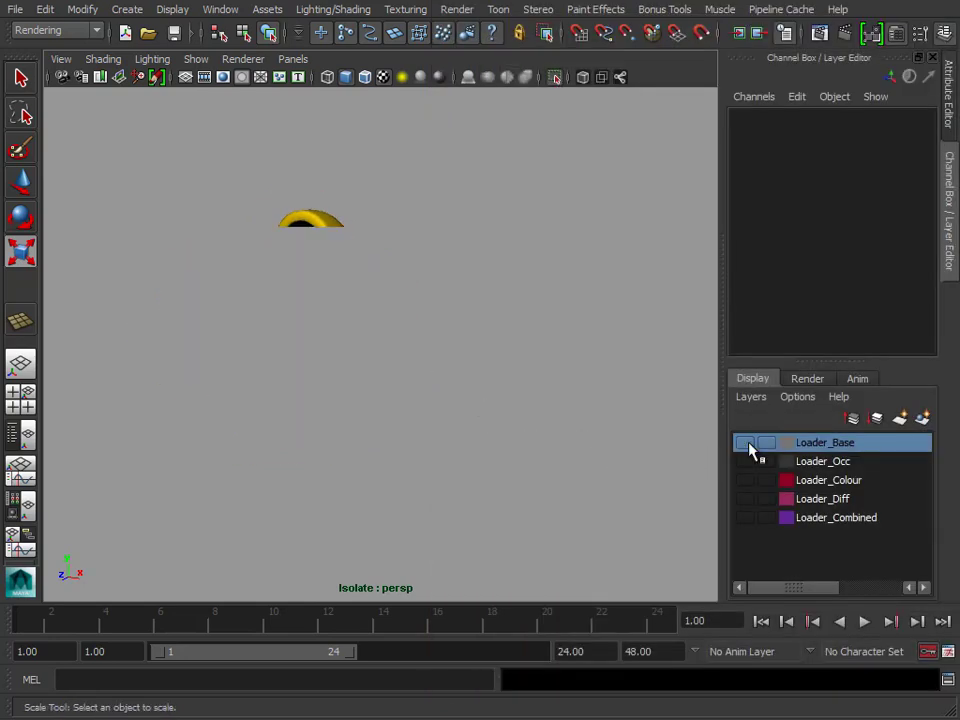
{"action": "left_click", "coordinate": [196, 59]}
{"action": "mouse_move", "coordinate": [236, 86]}
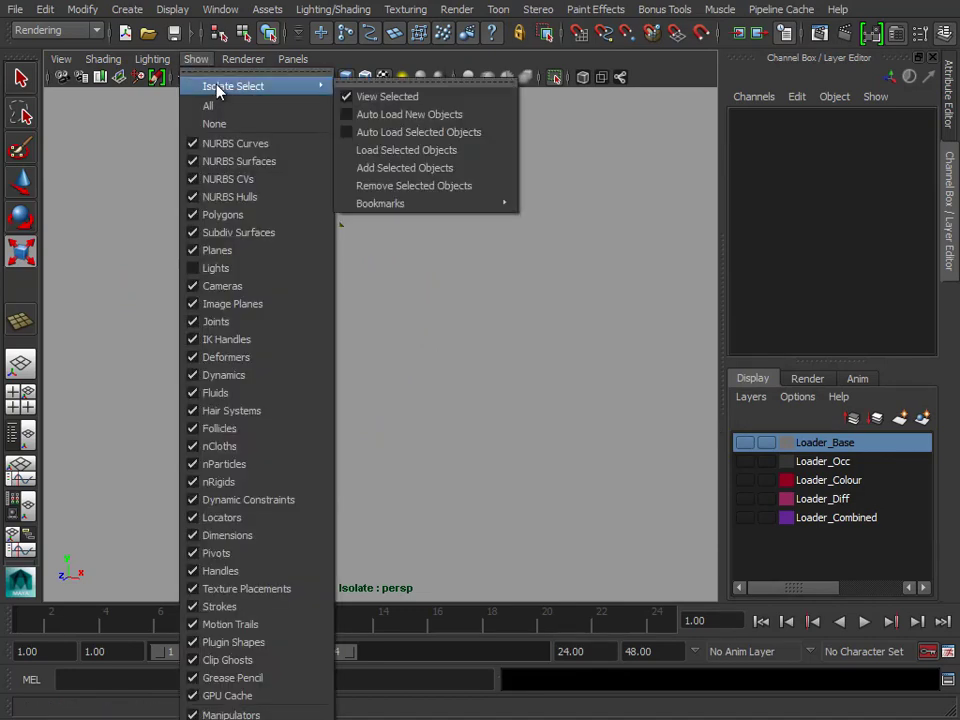
{"action": "left_click", "coordinate": [345, 94]}
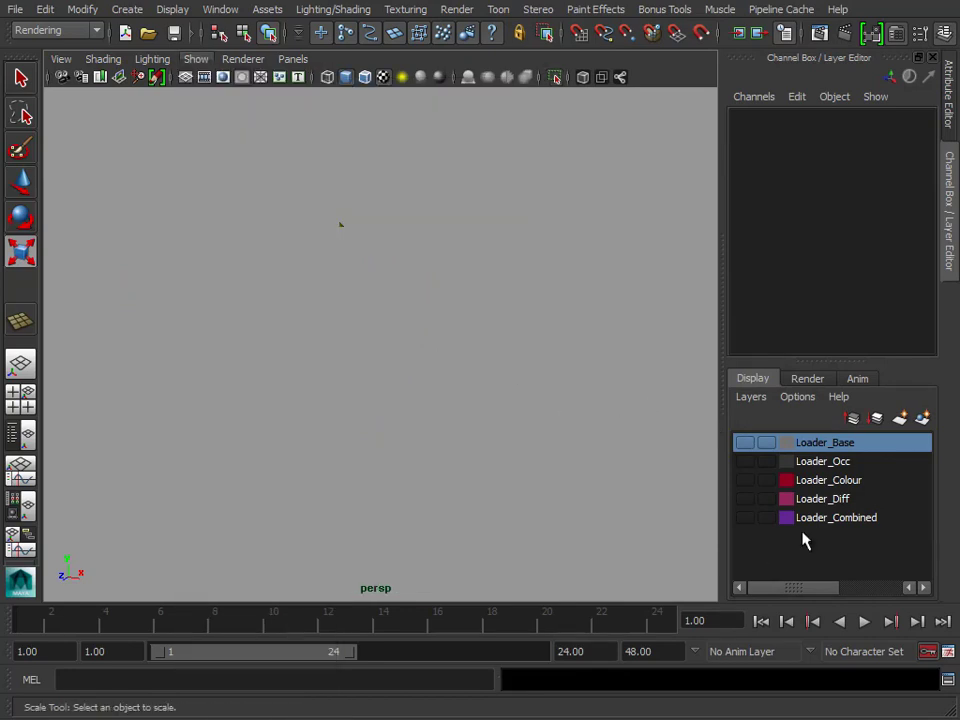
{"action": "left_click", "coordinate": [745, 498]}
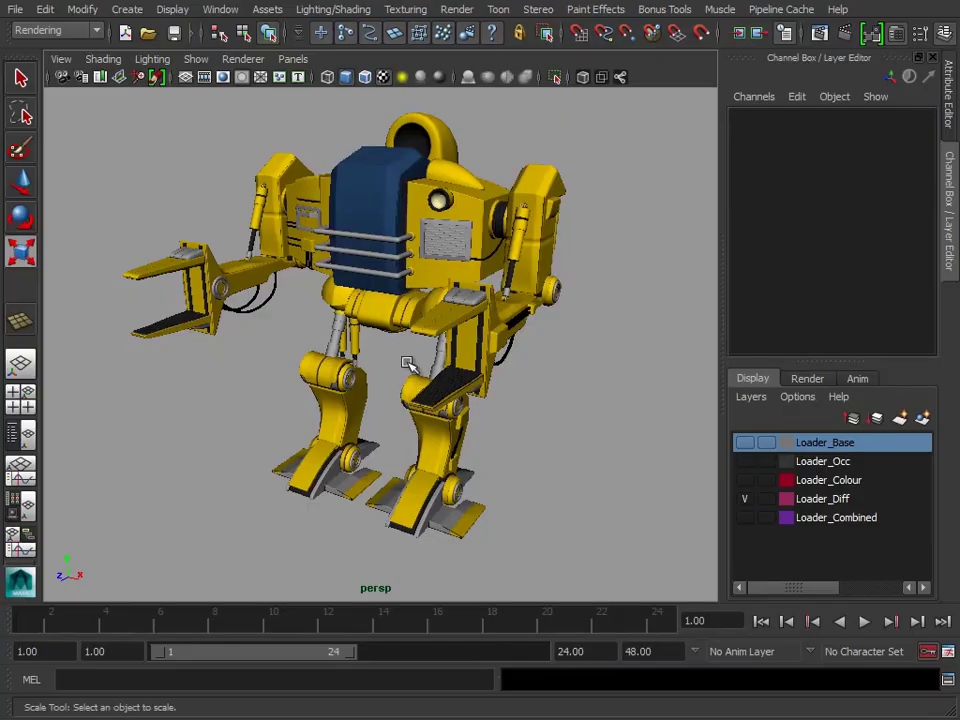
Step: Switch the viewport to no lights and inspect the flat-shaded loader from several angles
{"action": "left_click", "coordinate": [152, 59]}
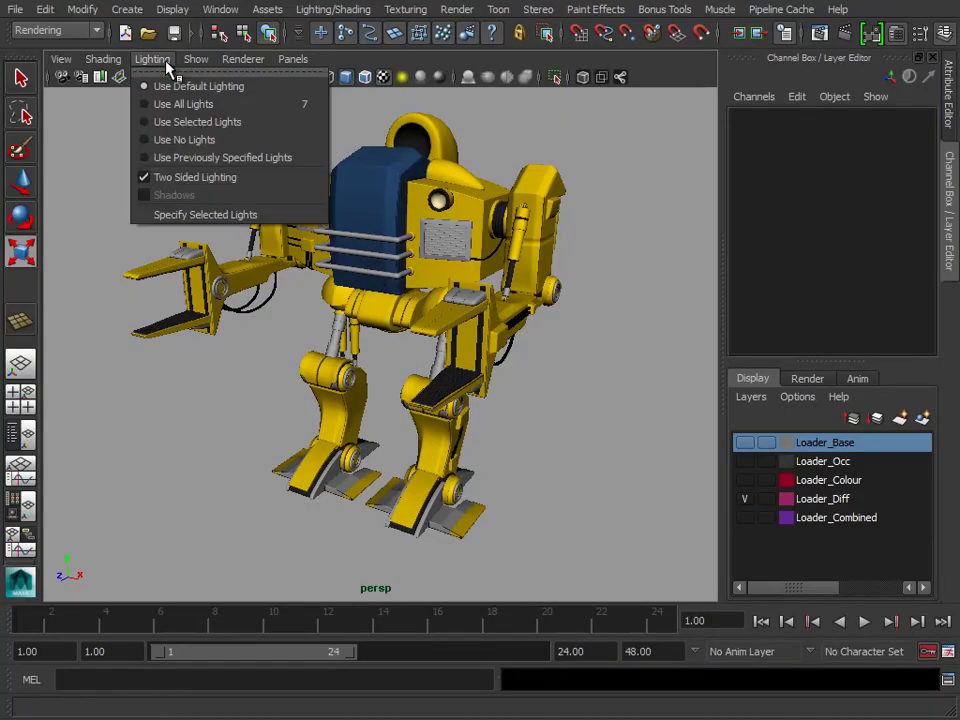
{"action": "left_click", "coordinate": [183, 142]}
{"action": "mouse_move", "coordinate": [501, 388]}
{"action": "left_mouse_down", "text": "alt"}
{"action": "mouse_move", "coordinate": [411, 325]}
{"action": "mouse_move", "coordinate": [167, 321]}
{"action": "mouse_move", "coordinate": [418, 332]}
{"action": "mouse_move", "coordinate": [75, 330]}
{"action": "mouse_move", "coordinate": [71, 379]}
{"action": "mouse_move", "coordinate": [227, 408]}
{"action": "mouse_move", "coordinate": [370, 340]}
{"action": "left_mouse_up", "text": "alt"}
{"action": "right_click_drag", "start_coordinate": [370, 340], "coordinate": [399, 339], "text": "alt"}
{"action": "middle_click_drag", "start_coordinate": [399, 339], "coordinate": [349, 358], "text": "alt"}
{"action": "right_click_drag", "start_coordinate": [349, 358], "coordinate": [568, 354], "text": "alt"}
{"action": "key", "text": "r"}
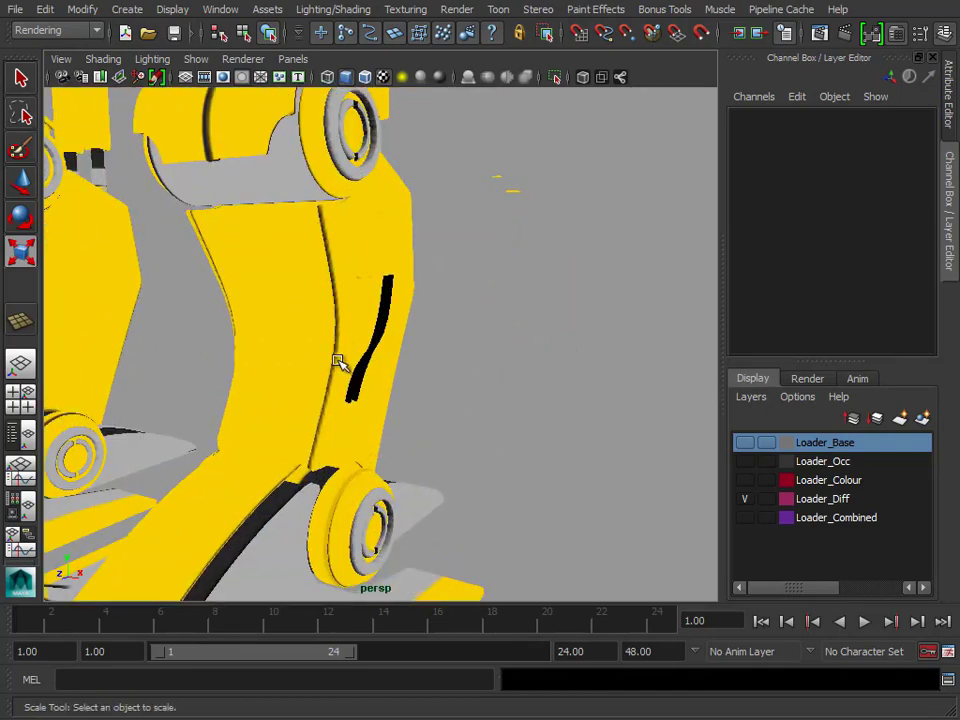
{"action": "right_click_drag", "start_coordinate": [421, 263], "coordinate": [279, 313], "text": "alt"}
{"action": "middle_click_drag", "start_coordinate": [279, 313], "coordinate": [514, 397], "text": "alt"}
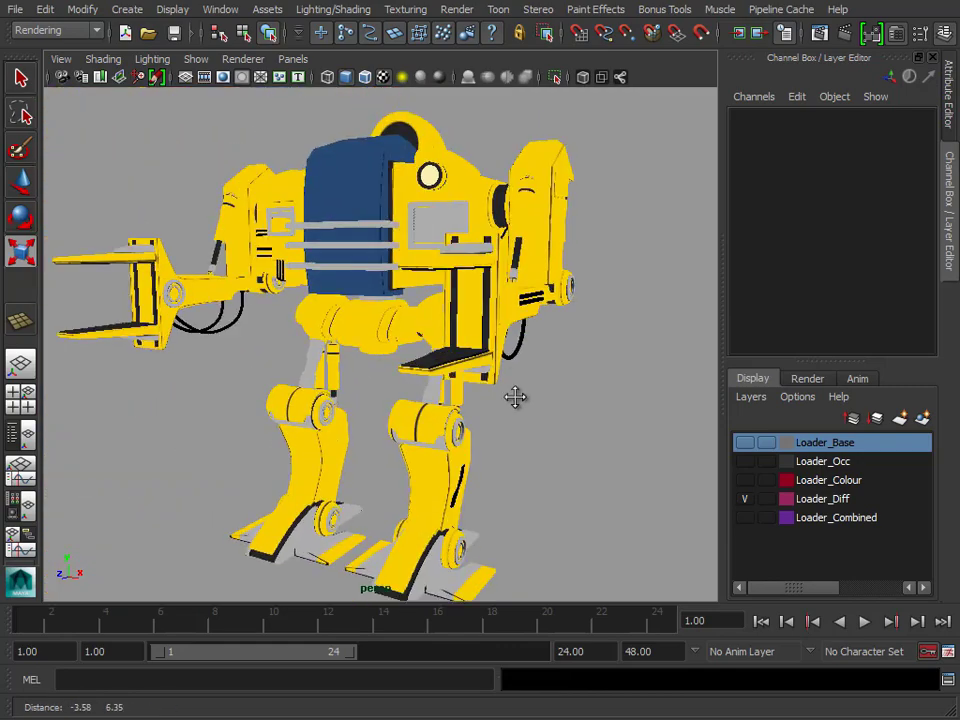
{"action": "left_click_drag", "start_coordinate": [514, 397], "coordinate": [471, 388], "text": "alt"}
{"action": "right_click_drag", "start_coordinate": [471, 388], "coordinate": [476, 364], "text": "alt"}
{"action": "middle_click_drag", "start_coordinate": [476, 364], "coordinate": [513, 375], "text": "alt"}
{"action": "left_click_drag", "start_coordinate": [513, 375], "coordinate": [521, 377], "text": "alt"}
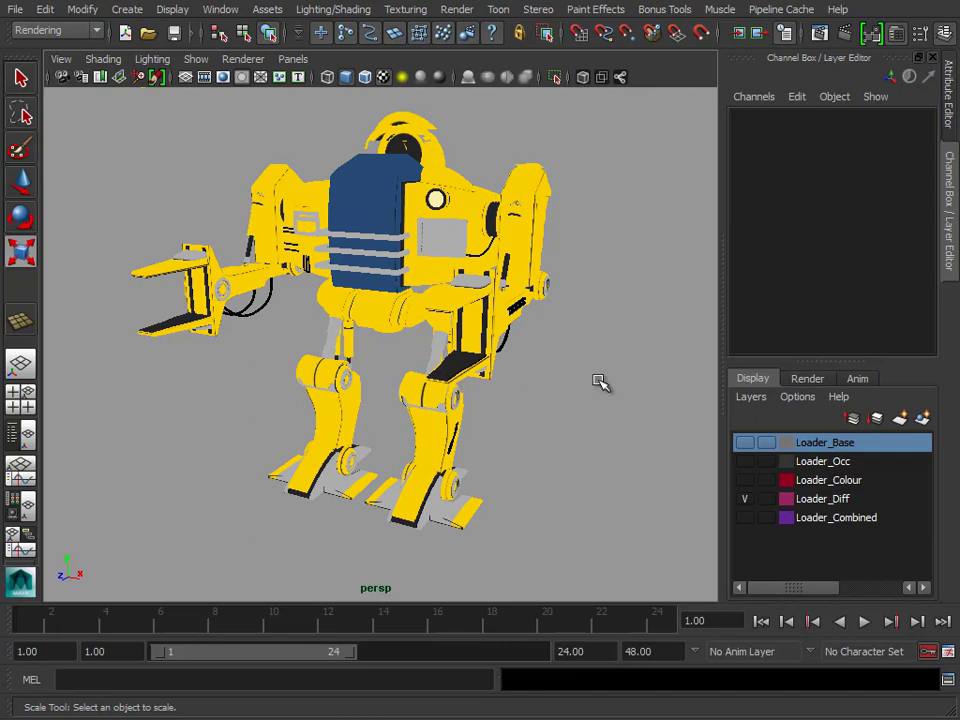
Step: Toggle Loader_Diff and Loader_Occ visibility to compare versions, ending on the diffuse model
{"action": "left_click", "coordinate": [744, 498]}
{"action": "left_click", "coordinate": [744, 461]}
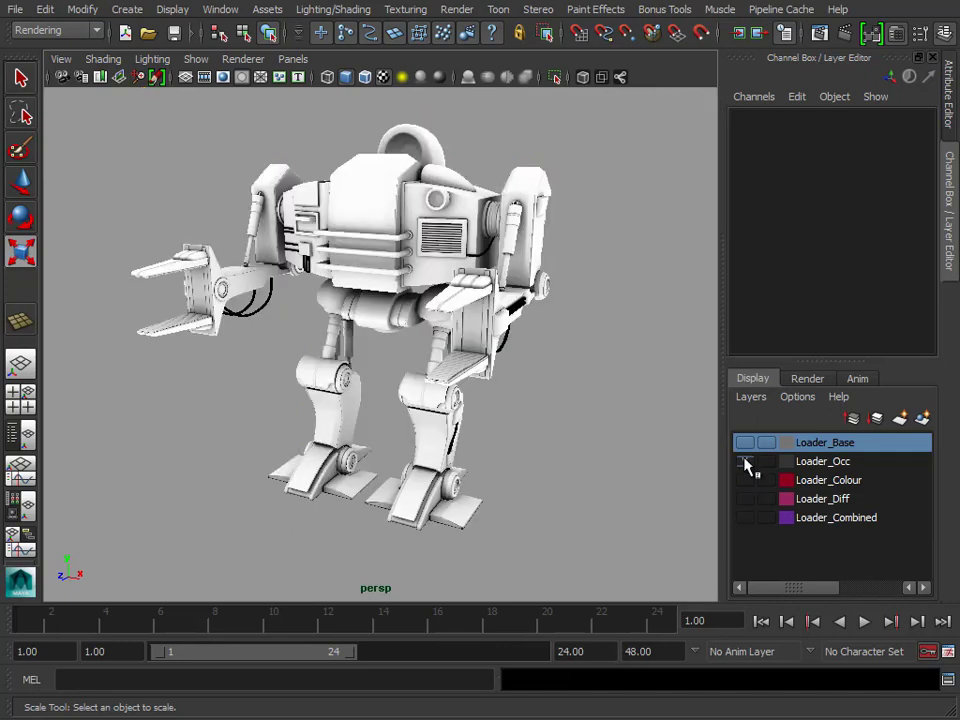
{"action": "left_click", "coordinate": [744, 461]}
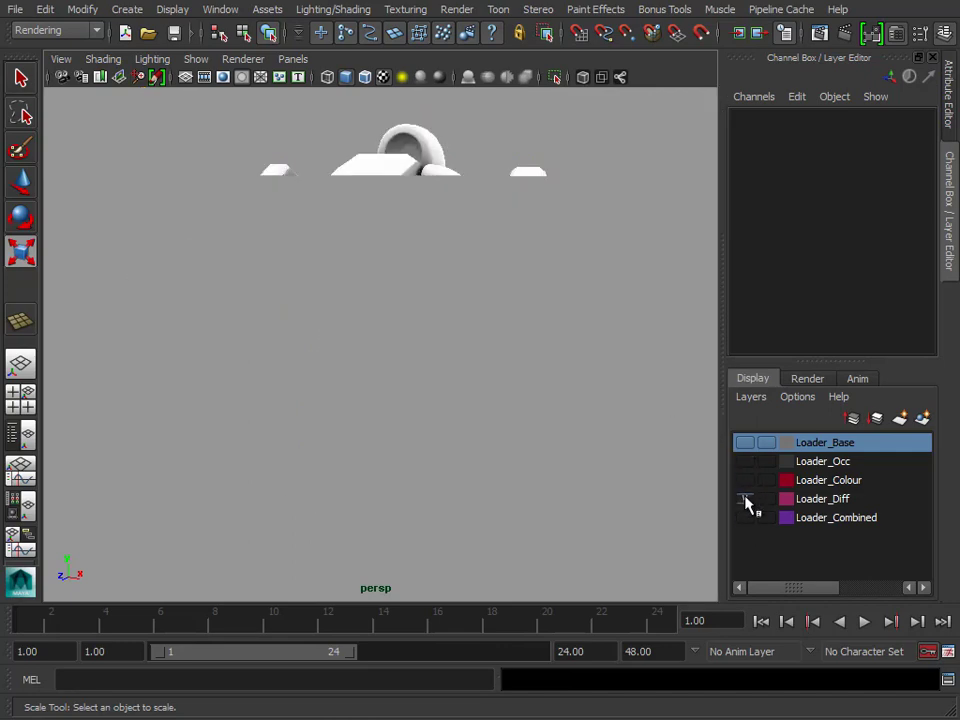
{"action": "left_click", "coordinate": [744, 498]}
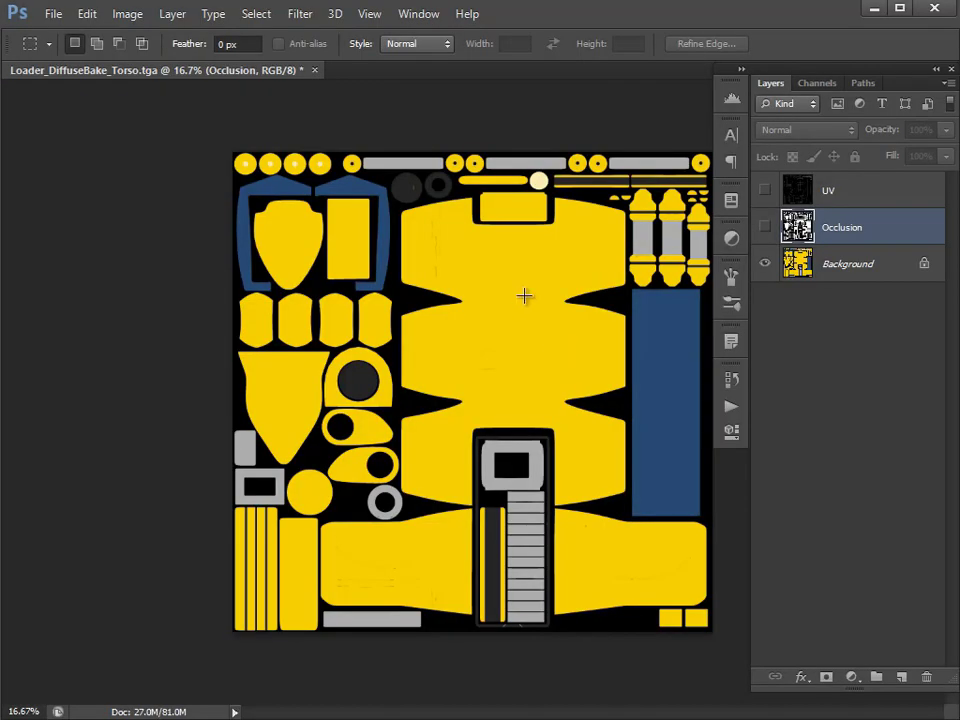
Step: Collapse the side panels and zoom and pan around the torso texture to inspect it
{"action": "left_click", "coordinate": [740, 70]}
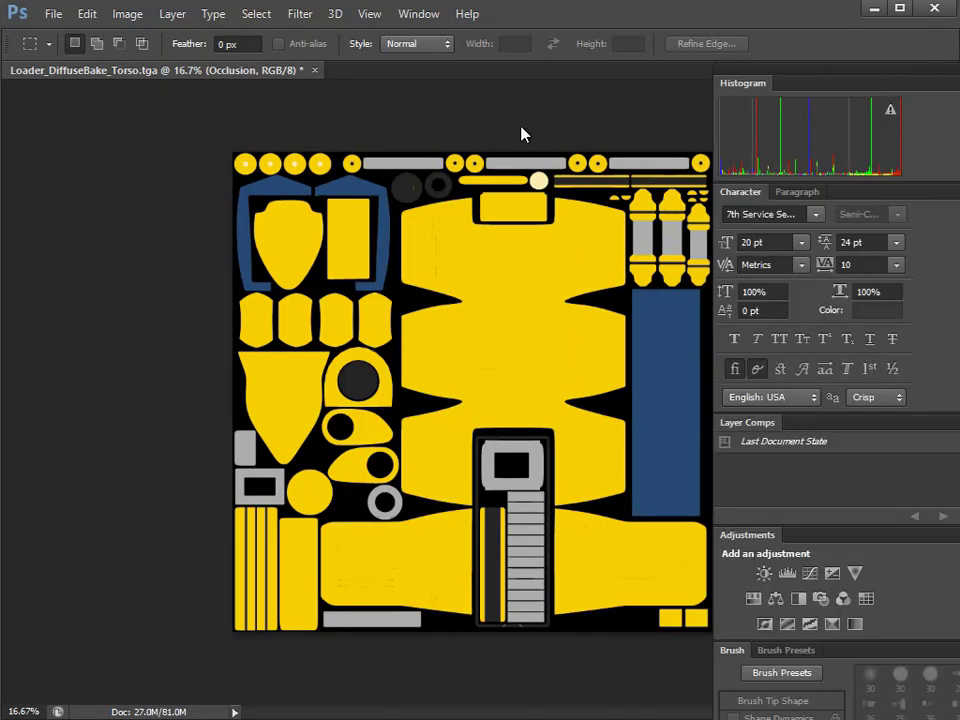
{"action": "left_click", "coordinate": [741, 69]}
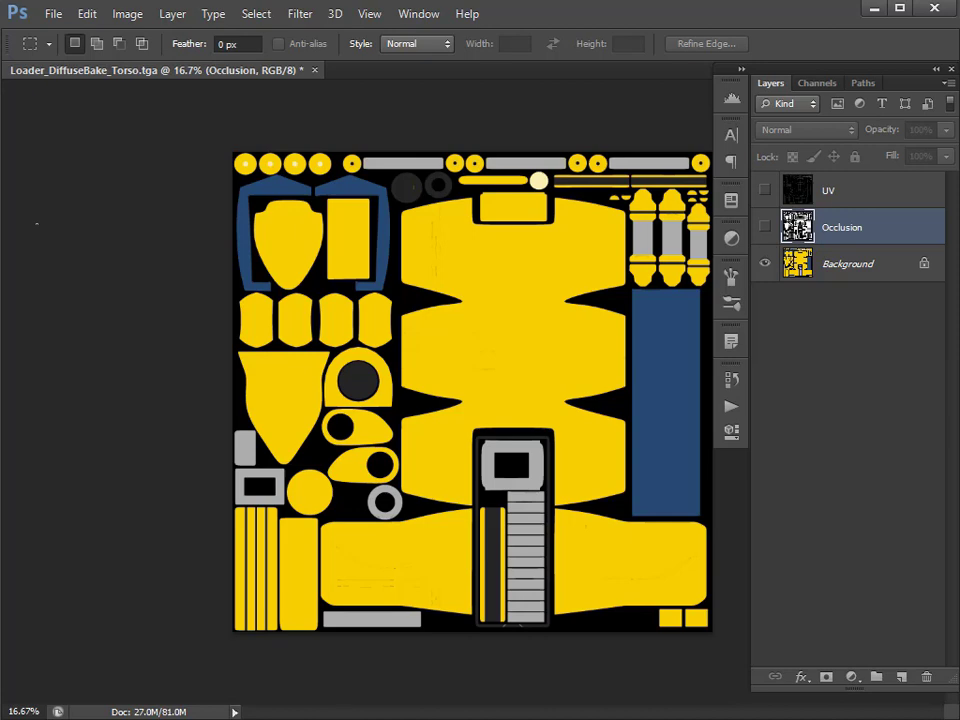
{"action": "mouse_move", "coordinate": [6, 120]}
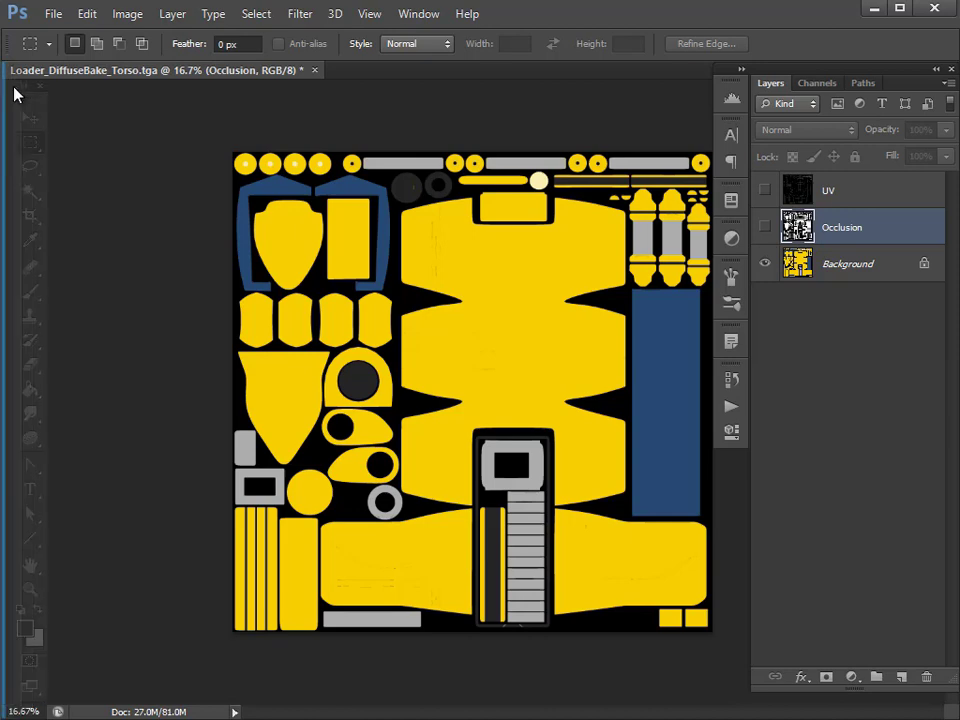
{"action": "left_click", "coordinate": [19, 546]}
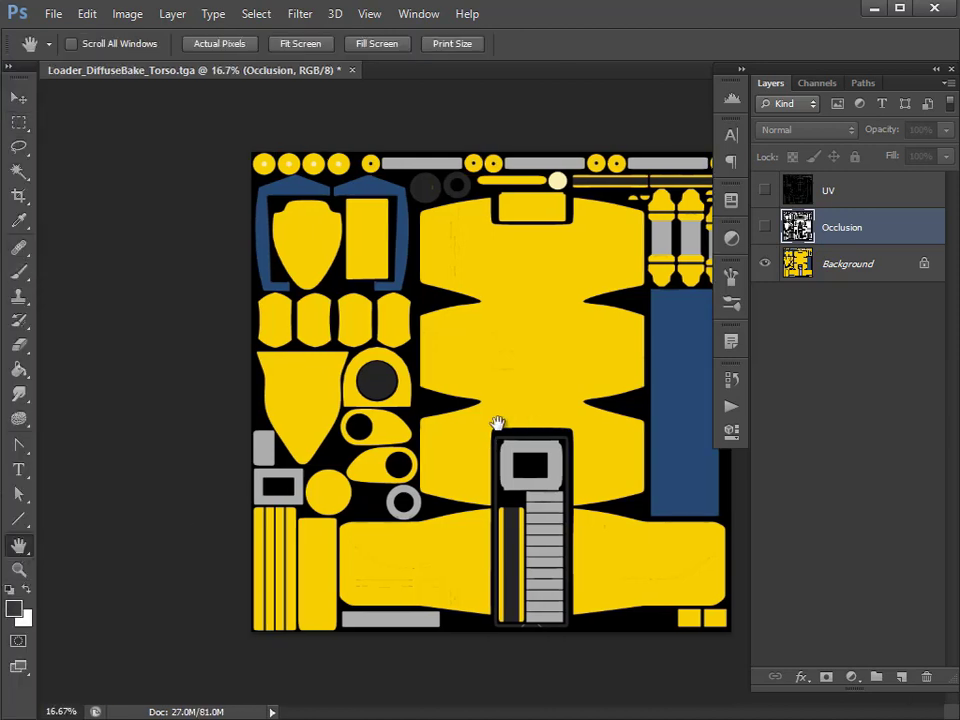
{"action": "left_click", "coordinate": [19, 570]}
{"action": "left_click", "coordinate": [517, 478]}
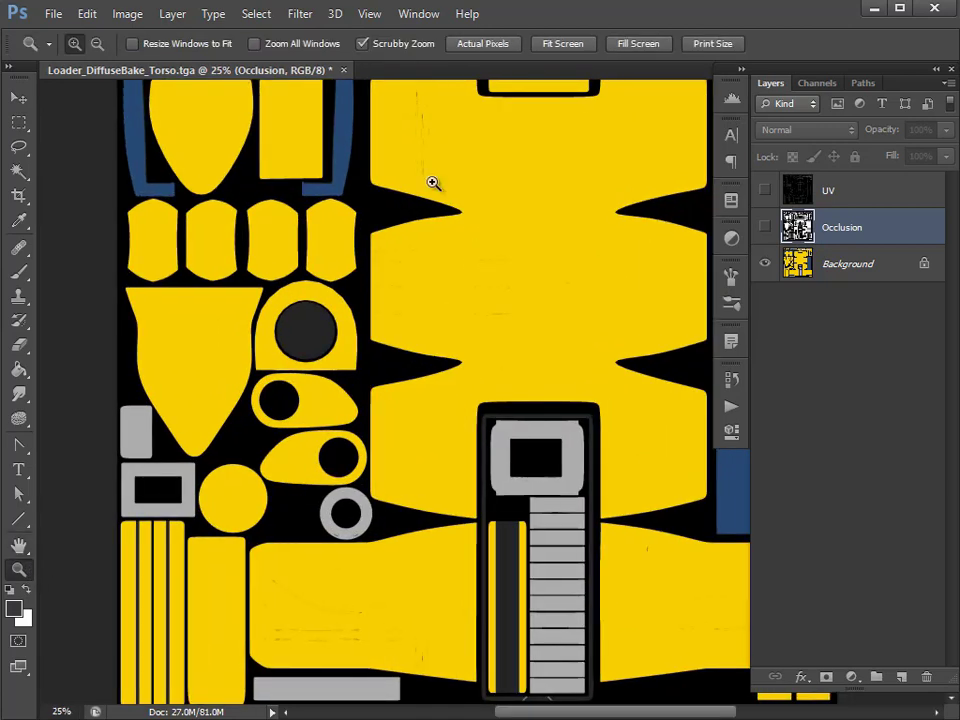
{"action": "left_click", "coordinate": [19, 546]}
{"action": "left_click_drag", "start_coordinate": [550, 336], "coordinate": [383, 404]}
{"action": "left_click", "coordinate": [19, 570]}
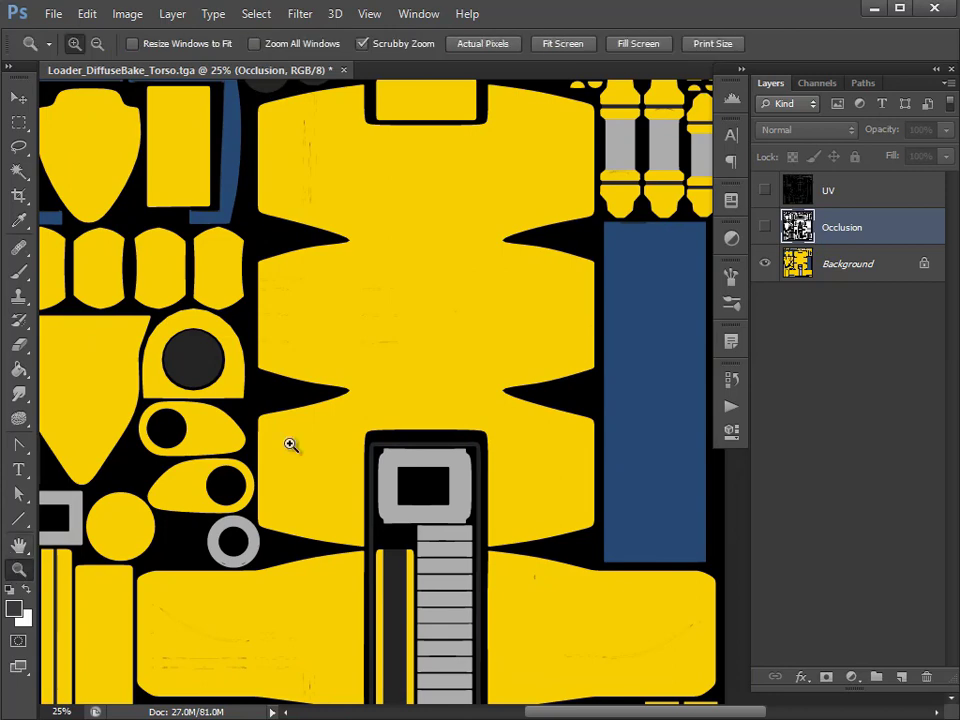
{"action": "left_click", "coordinate": [330, 444], "text": "alt"}
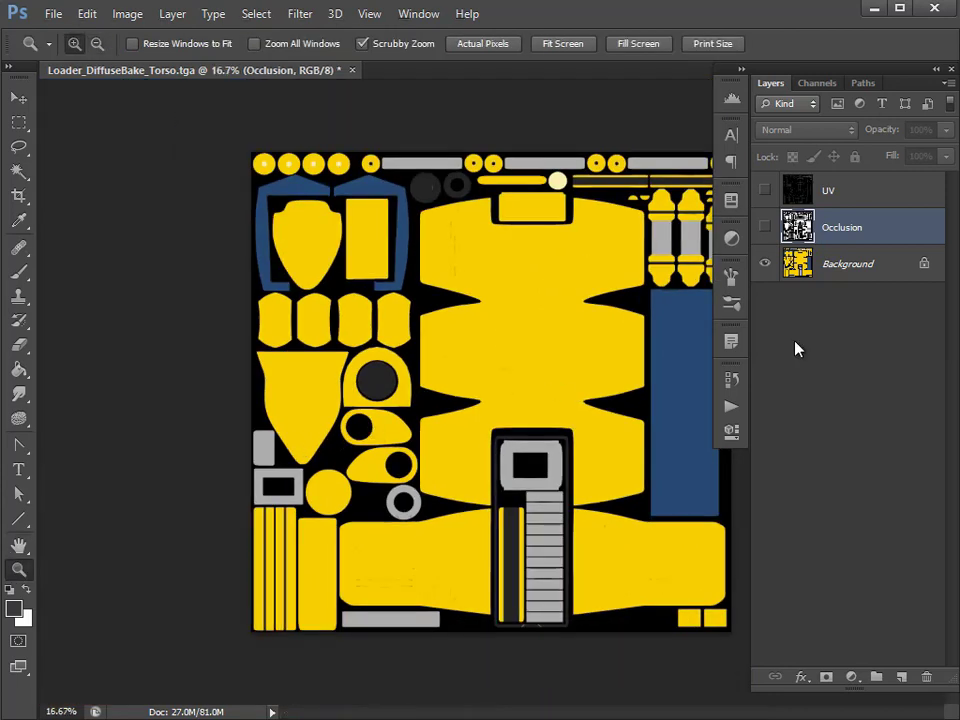
Step: Turn on the Occlusion layer over the diffuse bake and select it
{"action": "left_click", "coordinate": [815, 265]}
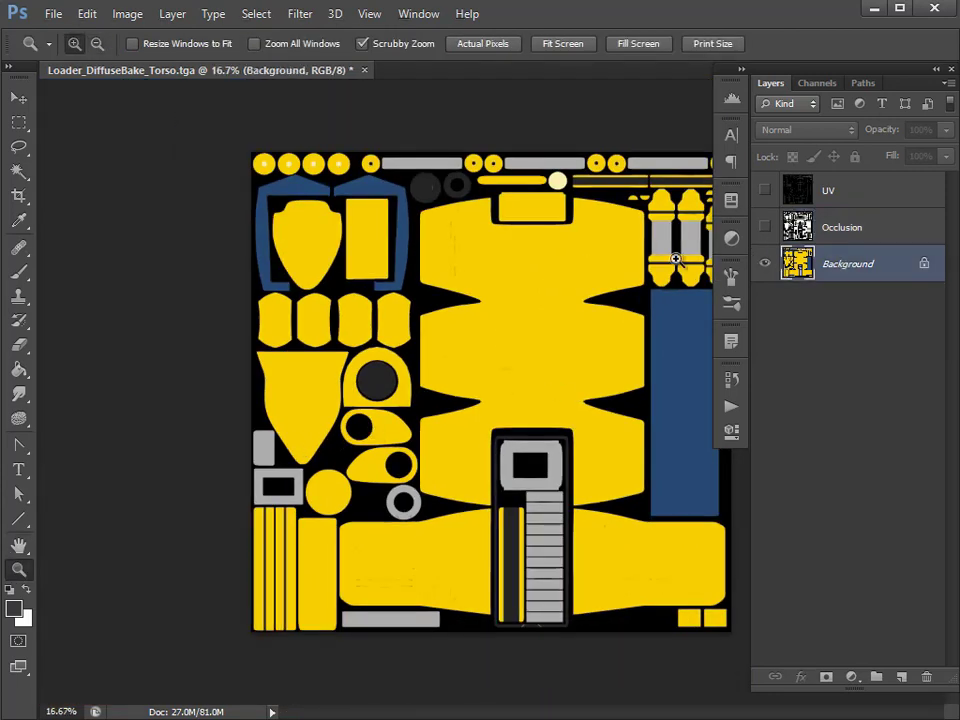
{"action": "left_click", "coordinate": [765, 228]}
{"action": "left_click", "coordinate": [848, 234]}
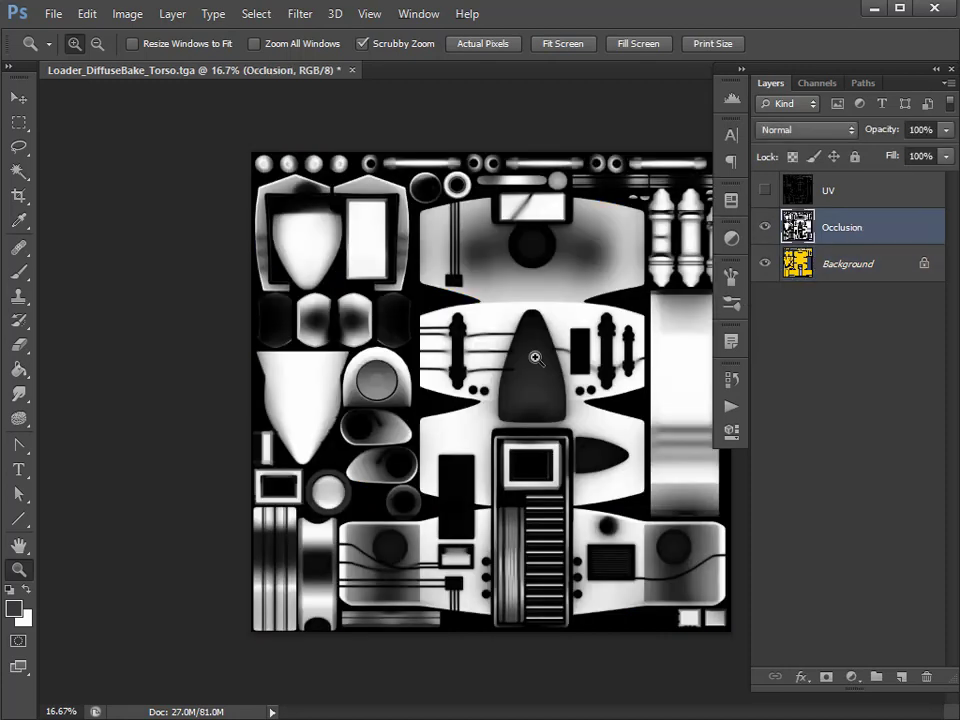
Step: Hide the occlusion map and zoom in on the UV wireframe over the diffuse texture, then hide it
{"action": "left_click", "coordinate": [765, 228]}
{"action": "left_click", "coordinate": [765, 190]}
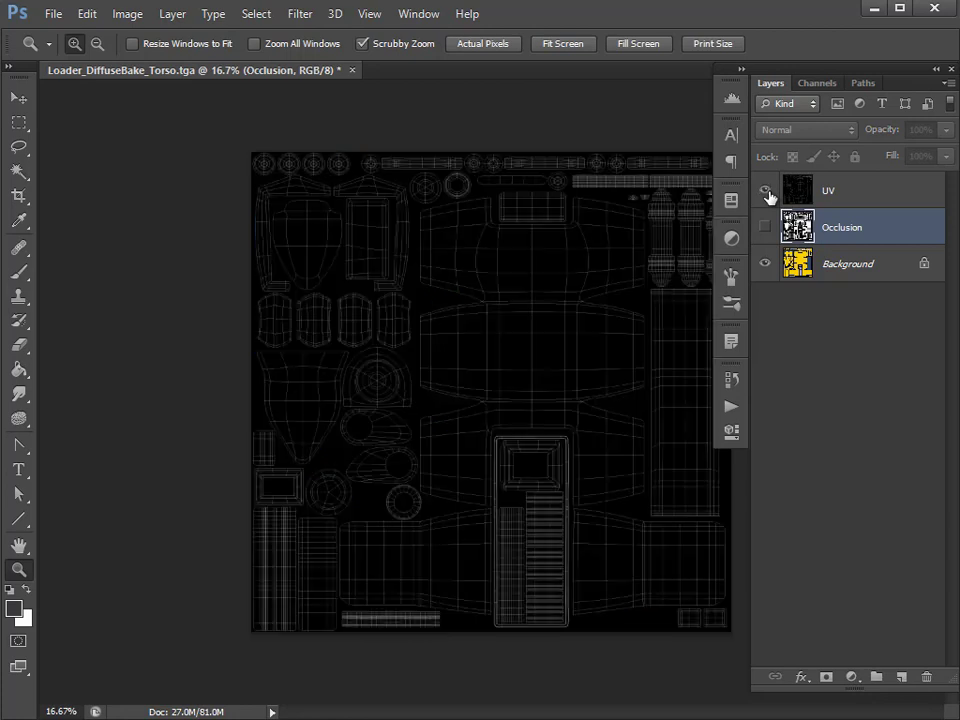
{"action": "left_click", "coordinate": [576, 431]}
{"action": "left_click", "coordinate": [576, 432]}
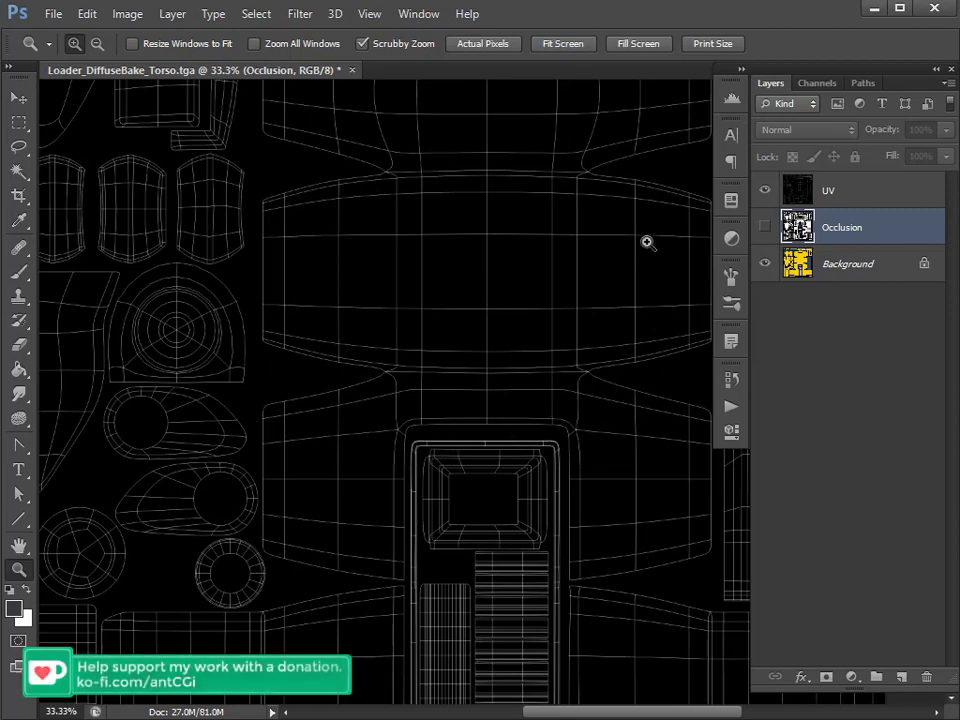
{"action": "left_click", "coordinate": [765, 190]}
{"action": "left_click", "coordinate": [510, 313], "text": "alt"}
{"action": "left_click", "coordinate": [511, 312], "text": "alt"}
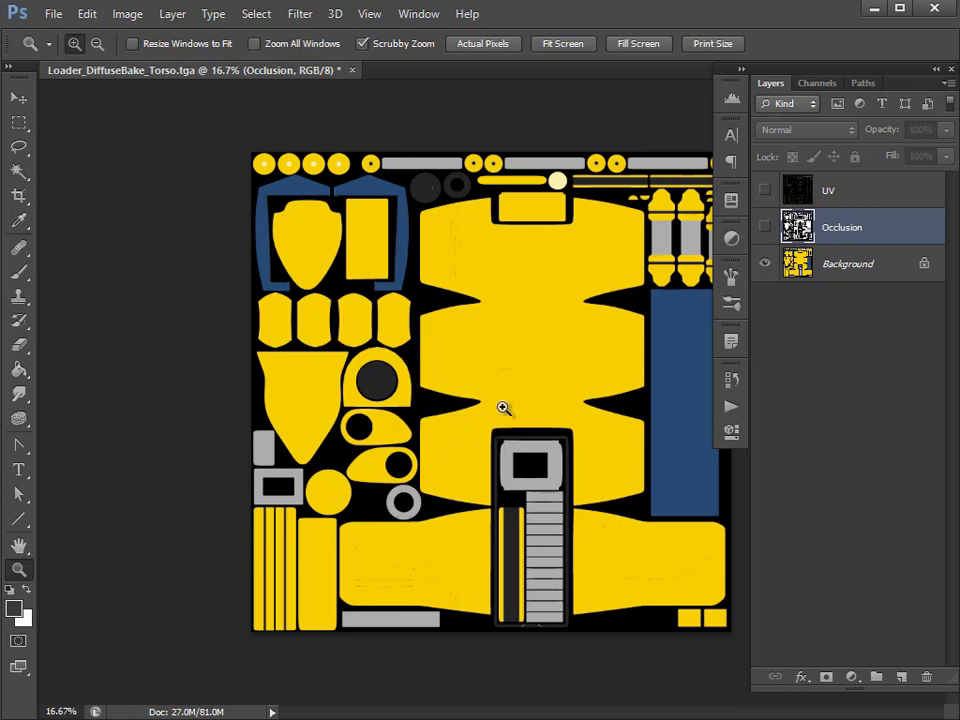
Step: Zoom into the diffuse texture and duplicate the Background layer
{"action": "left_click", "coordinate": [470, 418]}
{"action": "left_click", "coordinate": [479, 394]}
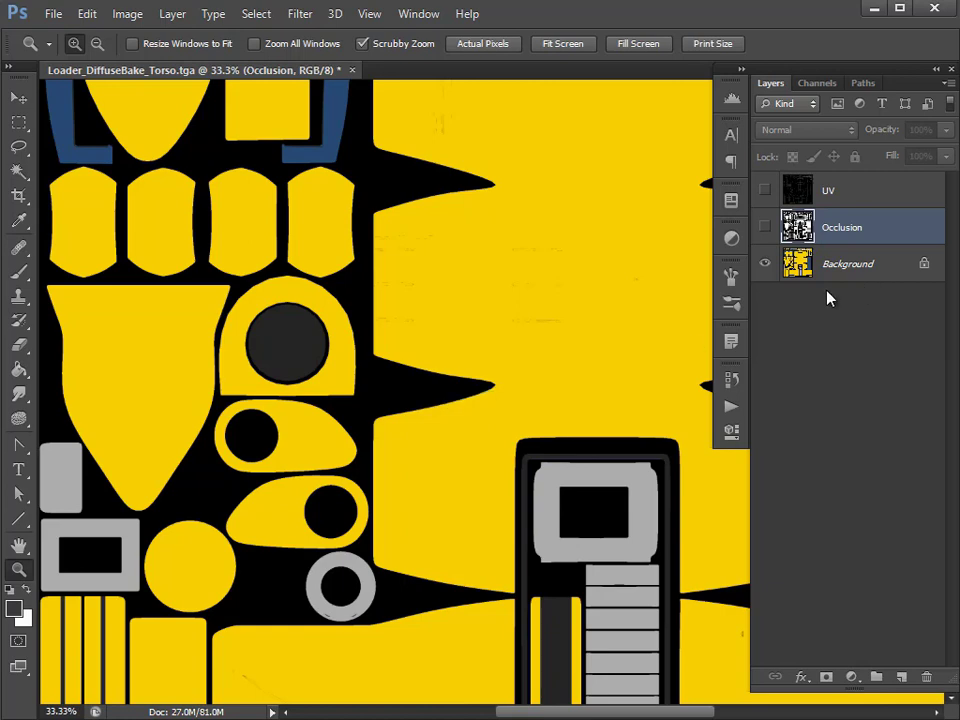
{"action": "left_click_drag", "start_coordinate": [866, 273], "coordinate": [901, 677]}
Step: Briefly show the UV wireframe and occlusion map over the whole texture, then hide both
{"action": "left_click", "coordinate": [800, 192]}
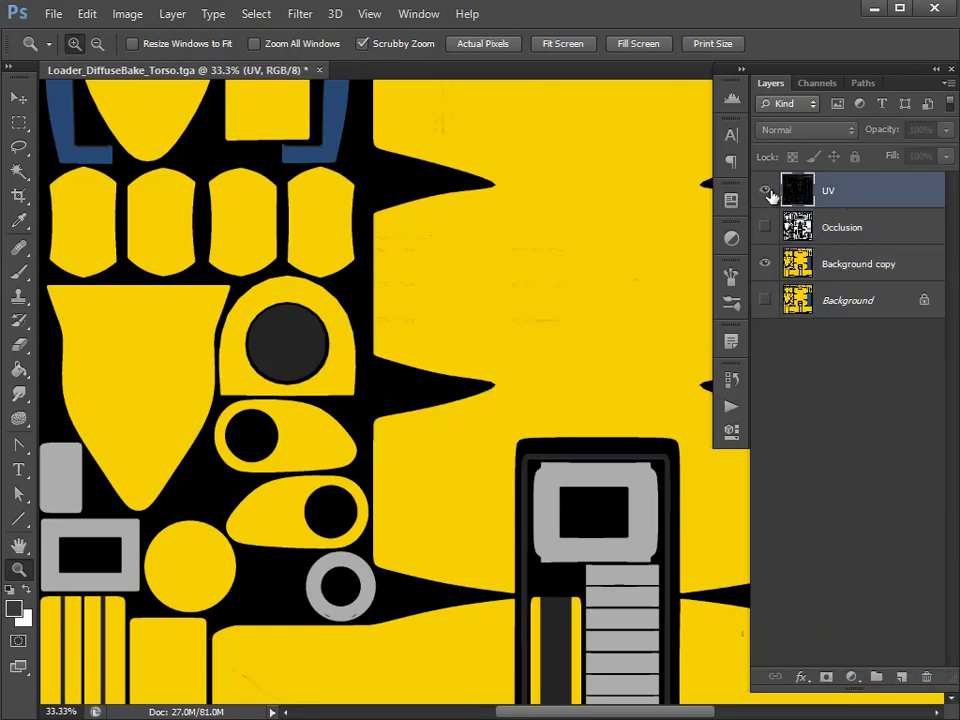
{"action": "left_click", "coordinate": [765, 190]}
{"action": "left_click", "coordinate": [435, 321], "text": "alt"}
{"action": "left_click", "coordinate": [435, 321], "text": "alt"}
{"action": "left_click", "coordinate": [865, 229]}
{"action": "left_click", "coordinate": [765, 227]}
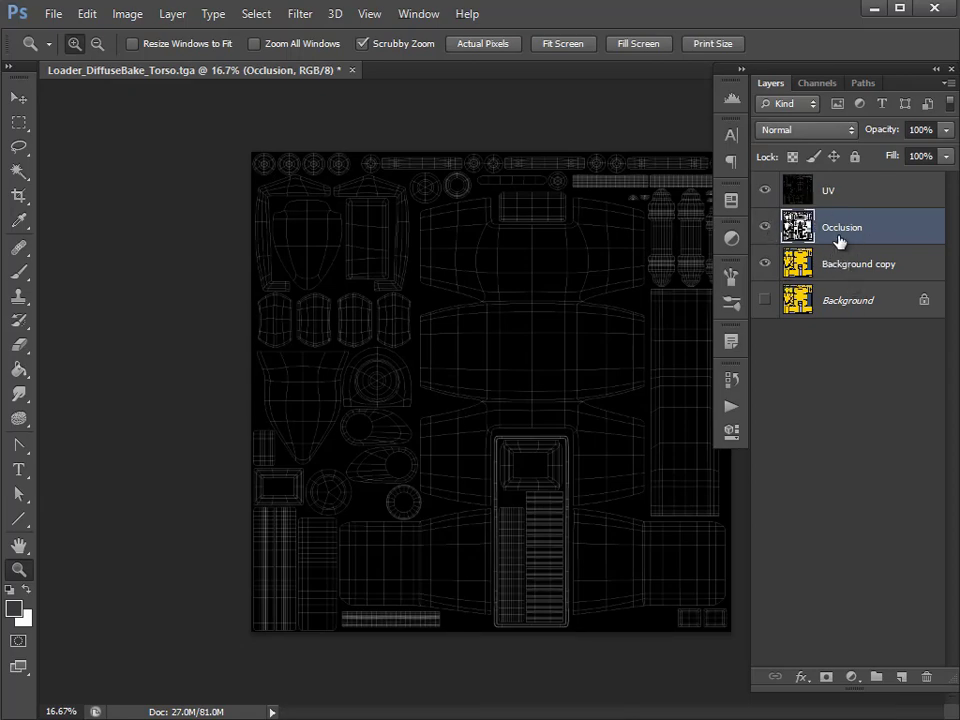
{"action": "left_click", "coordinate": [765, 190]}
{"action": "left_click", "coordinate": [765, 227]}
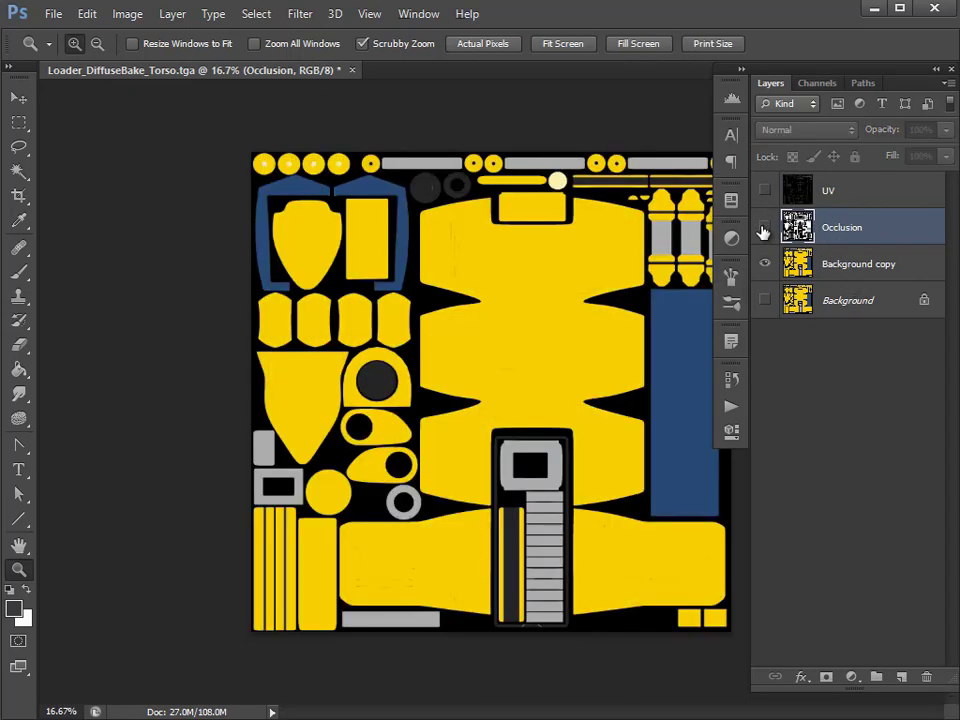
Step: Magic Wand-select all black gaps on Background copy and zoom in to check the edges
{"action": "left_click", "coordinate": [845, 264]}
{"action": "left_click", "coordinate": [19, 171]}
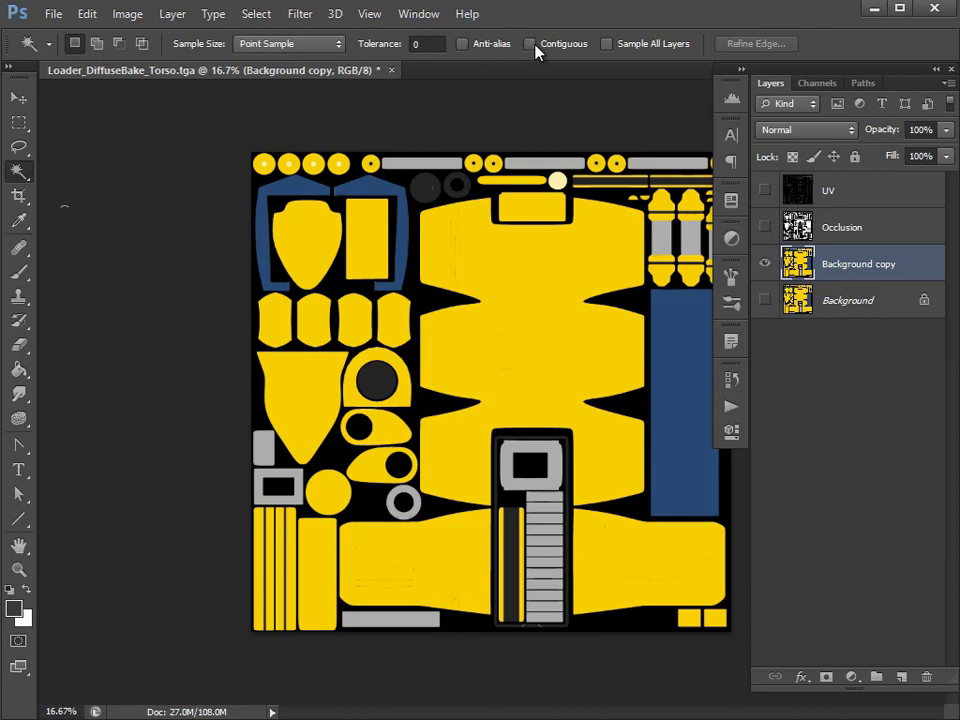
{"action": "left_click", "coordinate": [418, 300]}
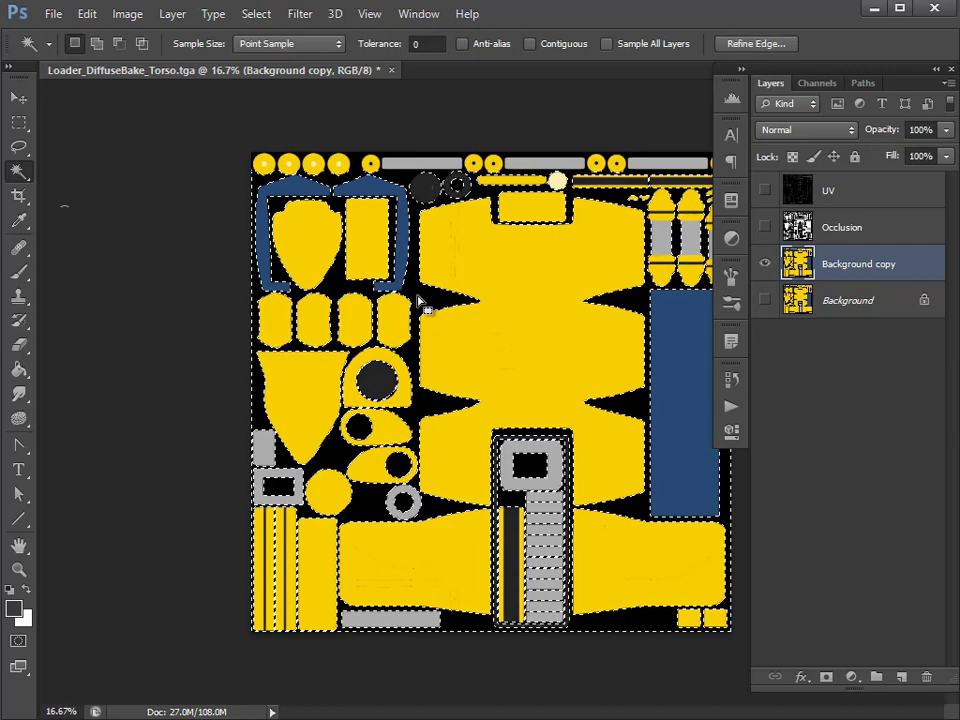
{"action": "left_click", "coordinate": [19, 569]}
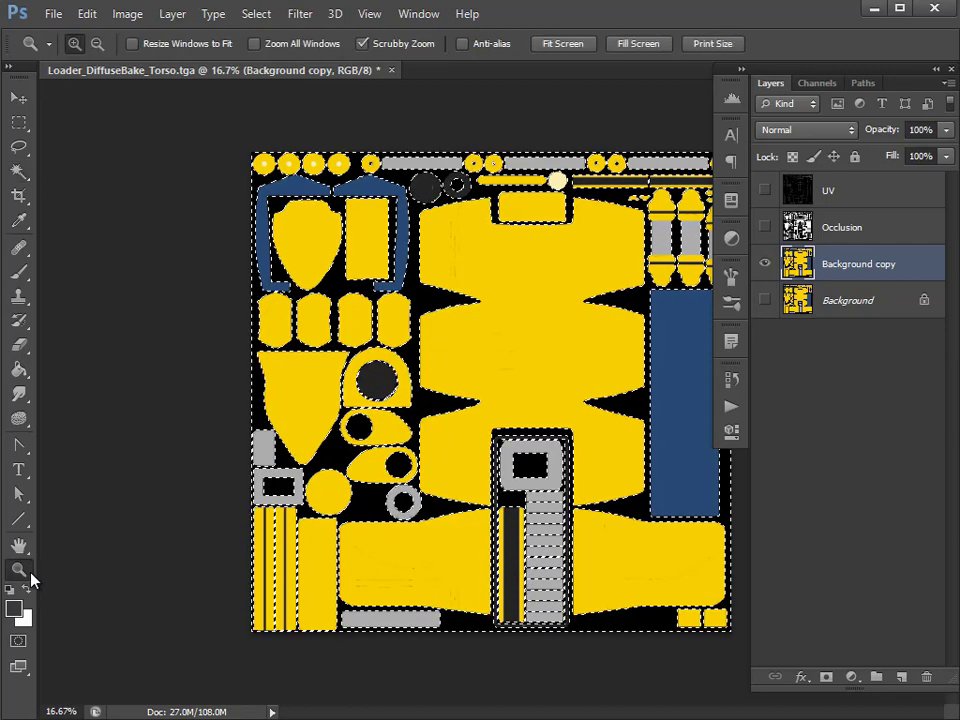
{"action": "left_click", "coordinate": [681, 632]}
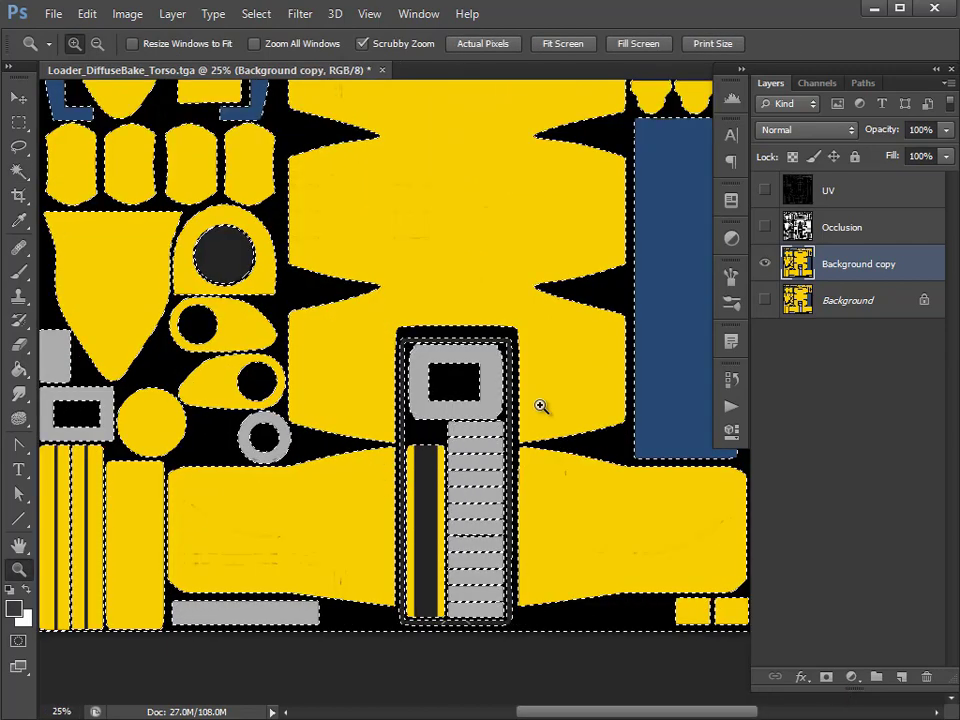
{"action": "left_click", "coordinate": [457, 392]}
{"action": "left_click", "coordinate": [458, 390]}
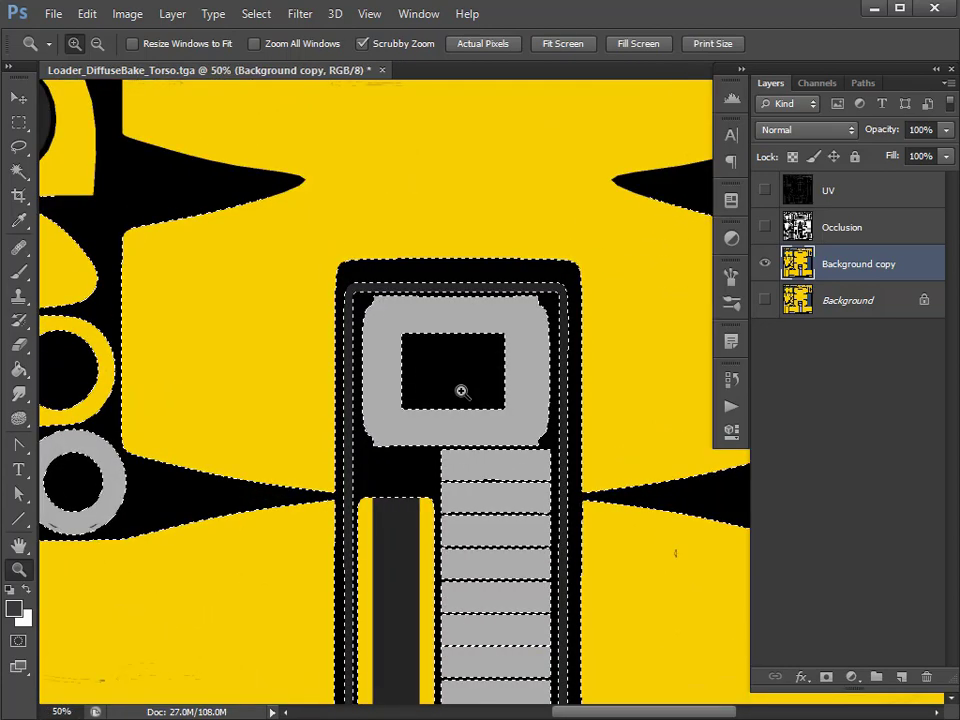
{"action": "left_click", "coordinate": [229, 272], "text": "alt"}
{"action": "left_click", "coordinate": [229, 272], "text": "alt"}
{"action": "left_click", "coordinate": [229, 272], "text": "alt"}
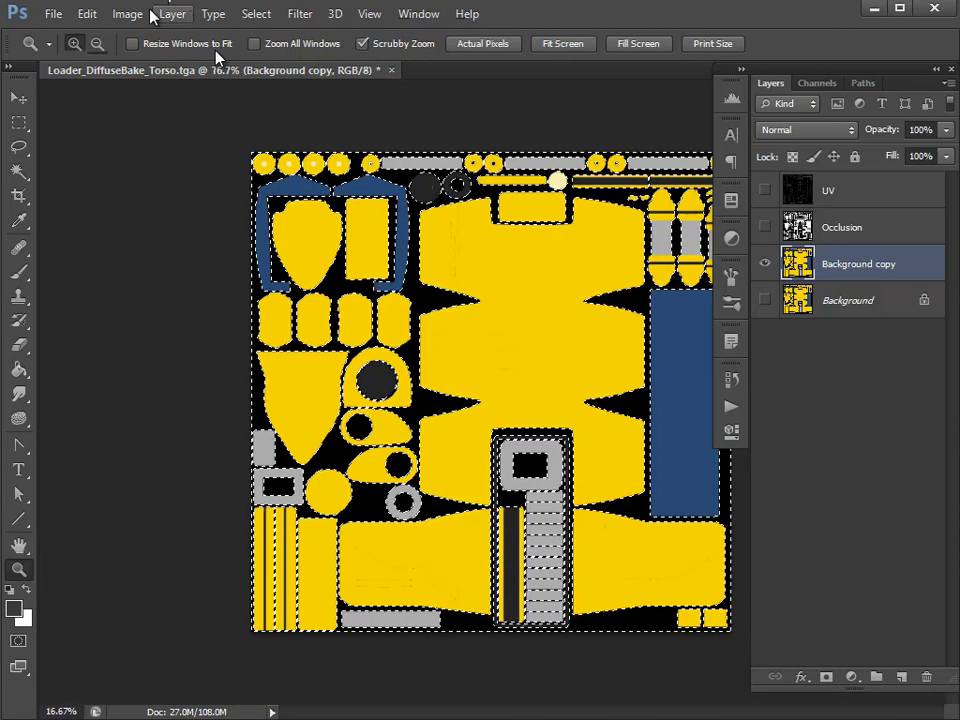
Step: Expand the selection by 1 pixel and delete the black gaps from Background copy
{"action": "left_click", "coordinate": [256, 13]}
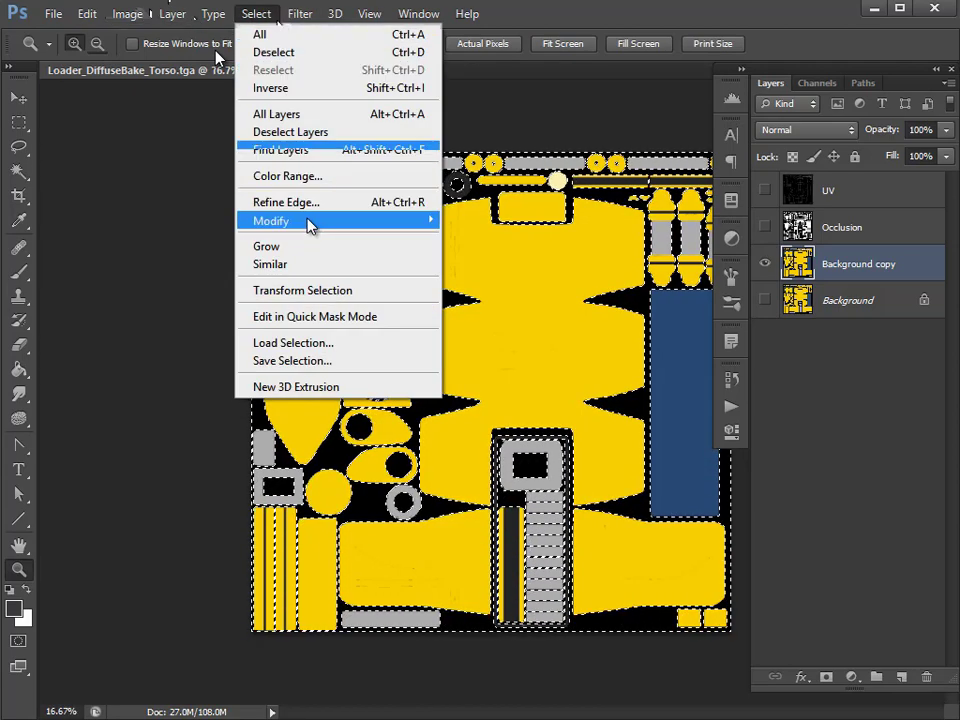
{"action": "mouse_move", "coordinate": [308, 225]}
{"action": "left_click", "coordinate": [184, 257]}
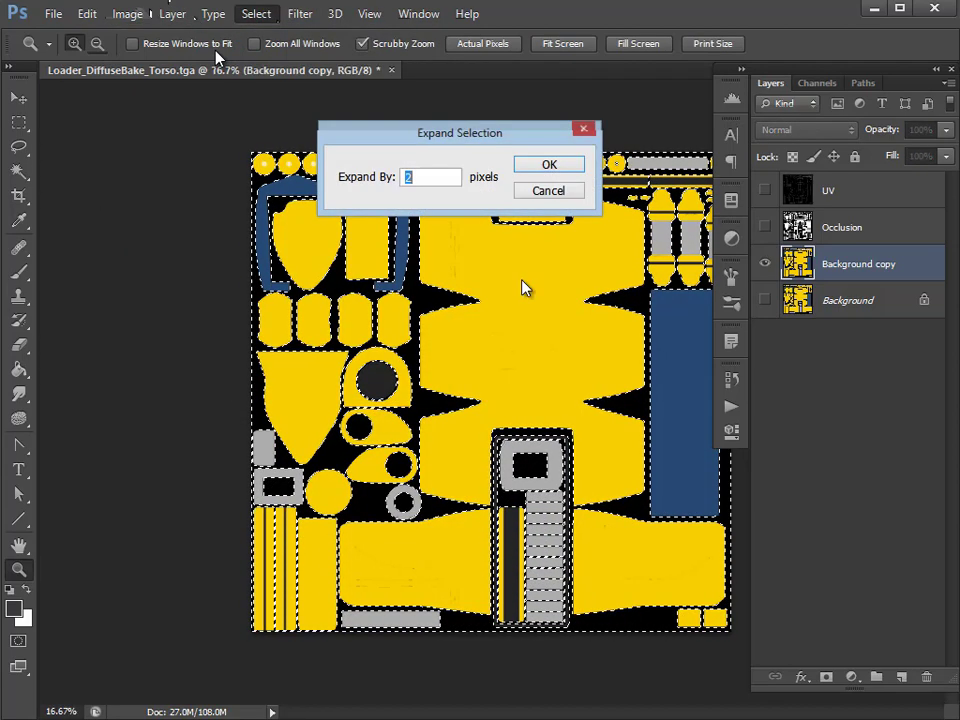
{"action": "type", "text": "1"}
{"action": "left_click", "coordinate": [549, 168]}
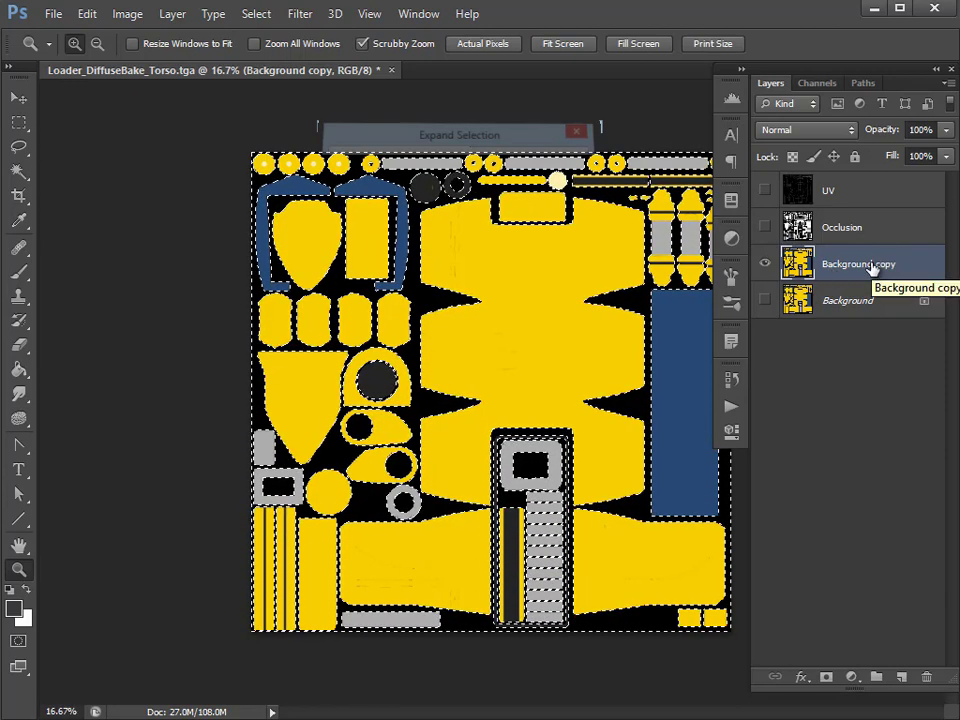
{"action": "key", "text": "Delete"}
Step: Delete the same gaps from the Occlusion layer, deselect, hide Occlusion, and reselect Background copy
{"action": "left_click", "coordinate": [855, 228]}
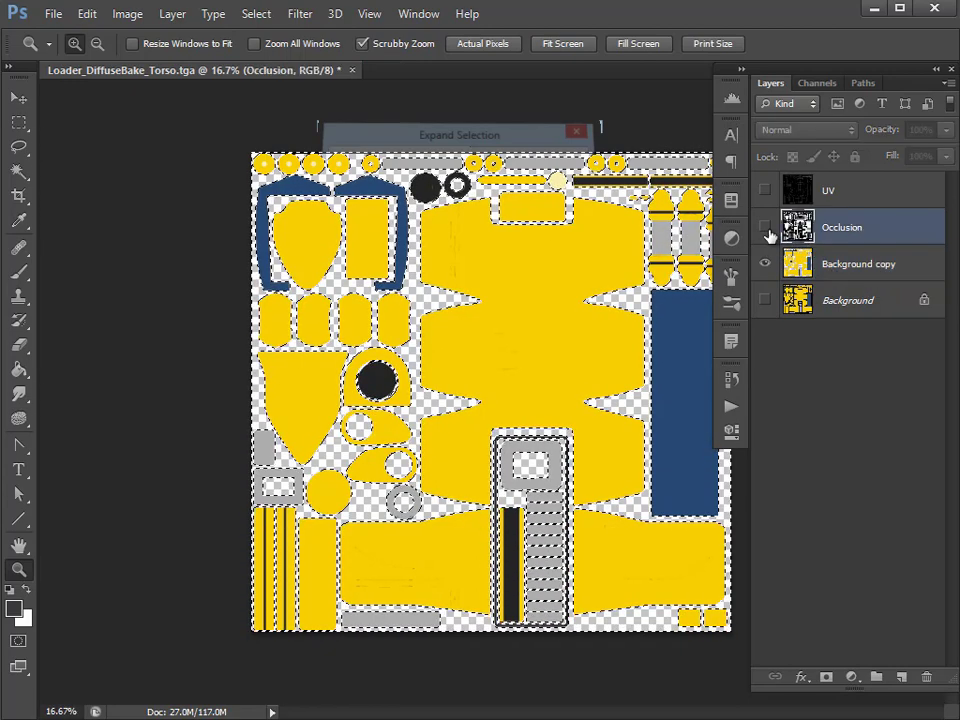
{"action": "left_click", "coordinate": [765, 227]}
{"action": "key", "text": "Delete"}
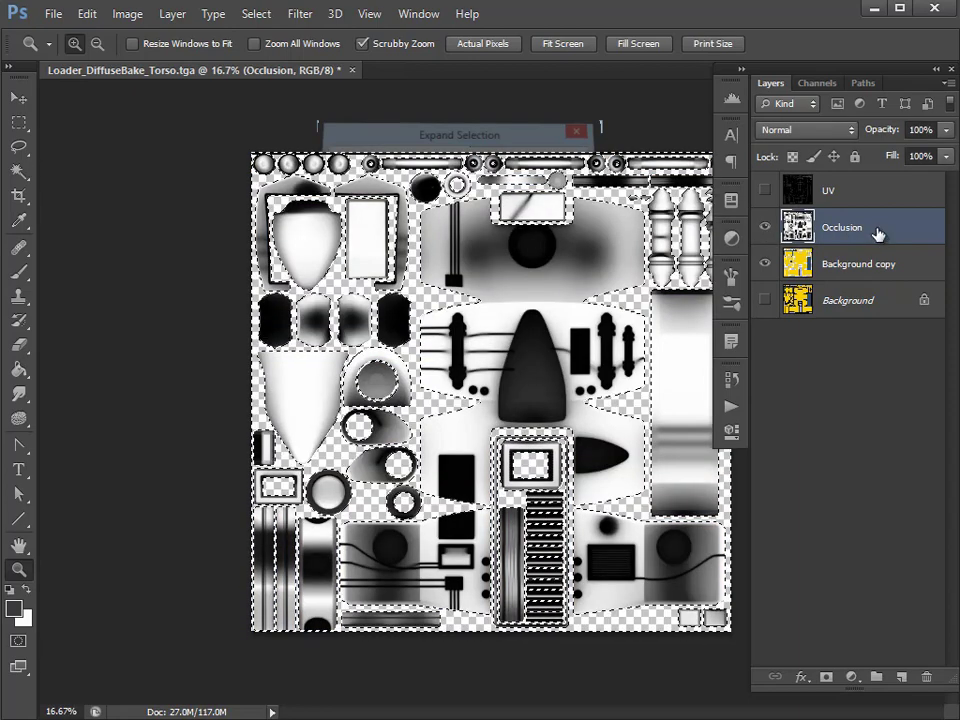
{"action": "left_click", "coordinate": [24, 125]}
{"action": "key", "text": "ctrl+d"}
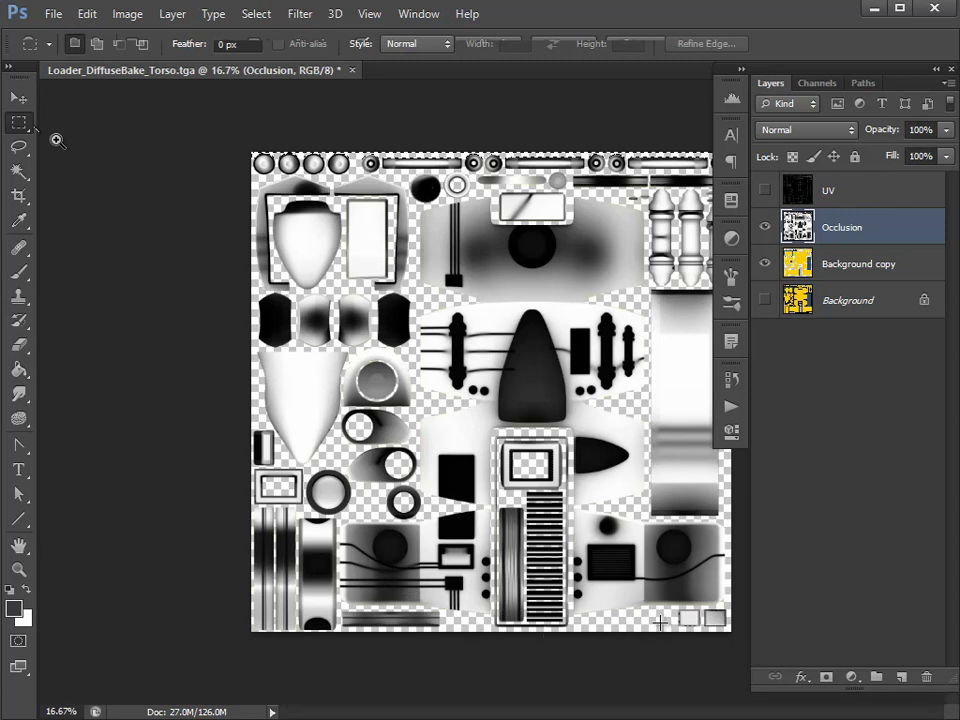
{"action": "left_click", "coordinate": [765, 227]}
{"action": "left_click", "coordinate": [860, 268]}
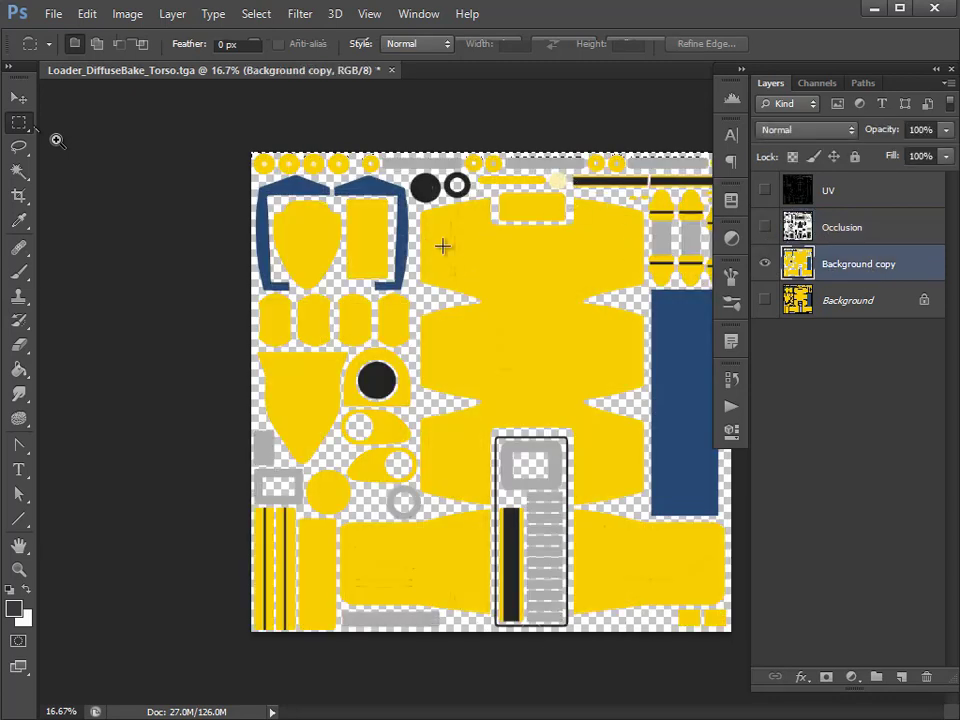
Step: Run Flaming Pear Solidify A on Background copy to fill the transparent gaps
{"action": "left_click", "coordinate": [291, 15]}
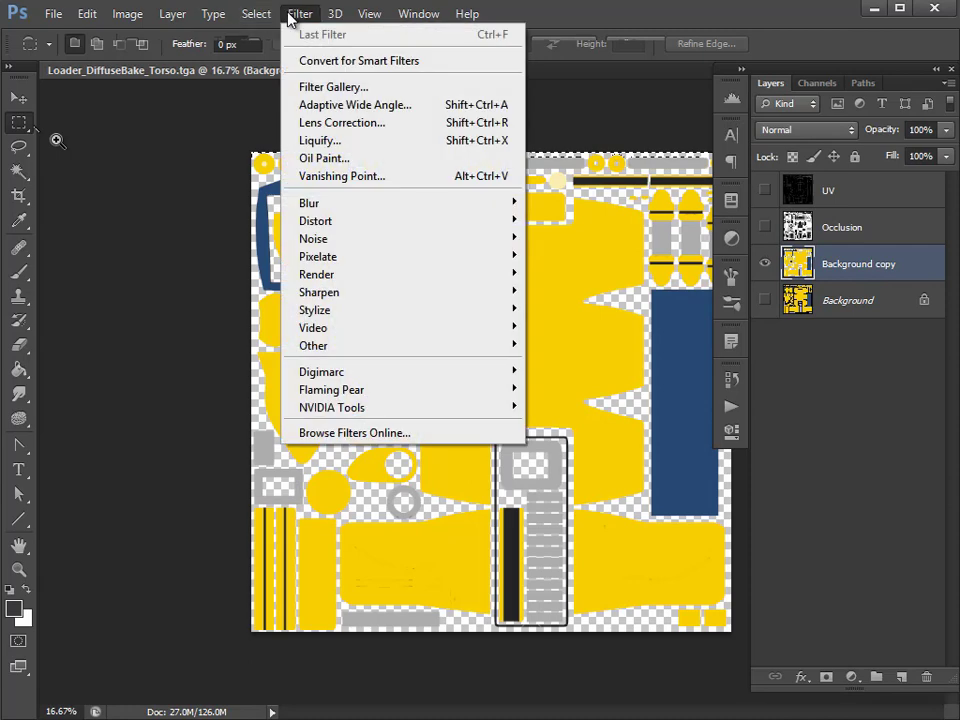
{"action": "mouse_move", "coordinate": [410, 396]}
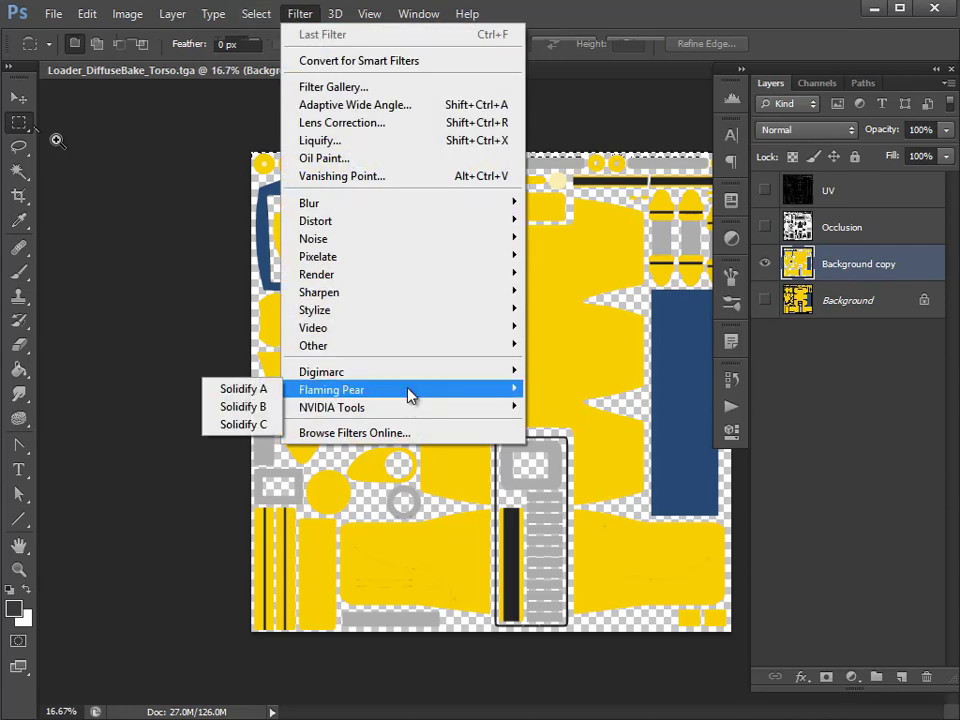
{"action": "left_click", "coordinate": [245, 392]}
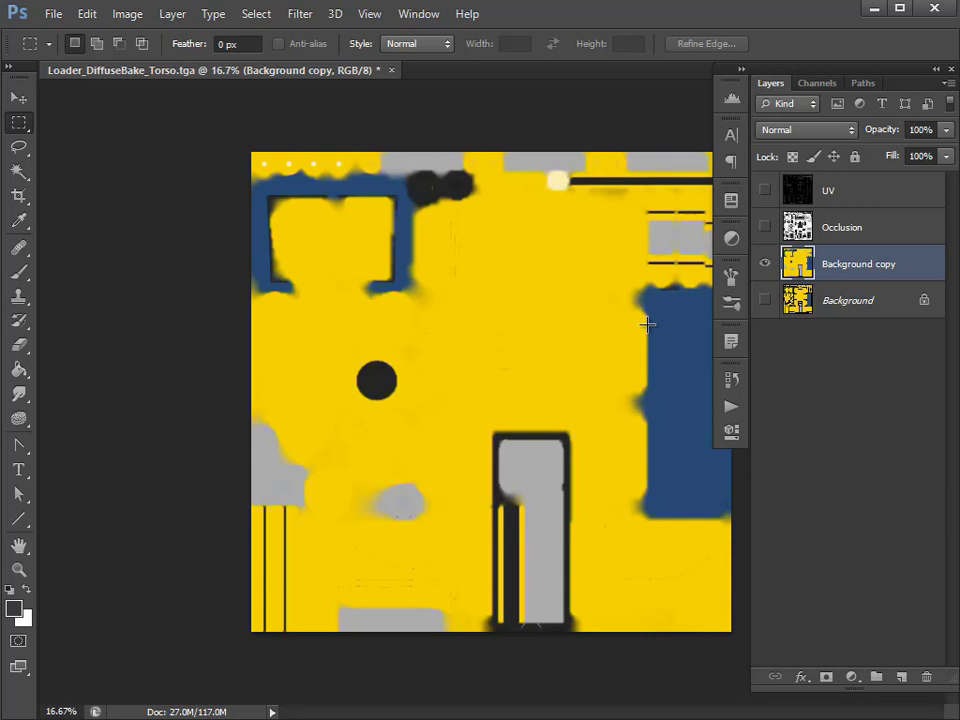
Step: Show the UV layer, invert it, and set its blend mode to Multiply
{"action": "left_click", "coordinate": [765, 190]}
{"action": "left_click", "coordinate": [790, 193]}
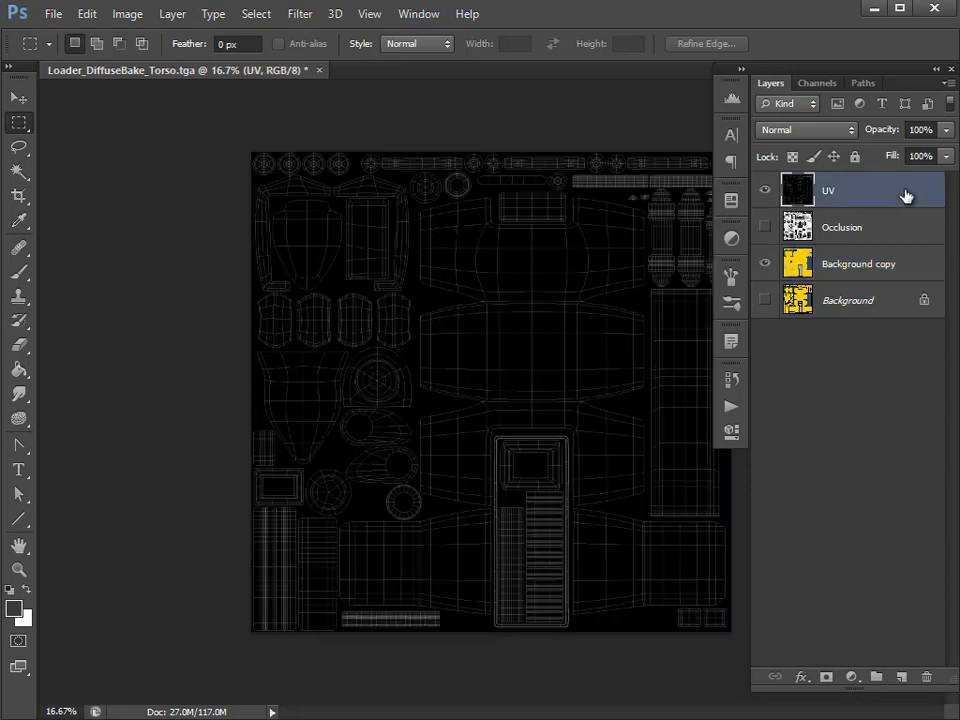
{"action": "left_click", "coordinate": [127, 14]}
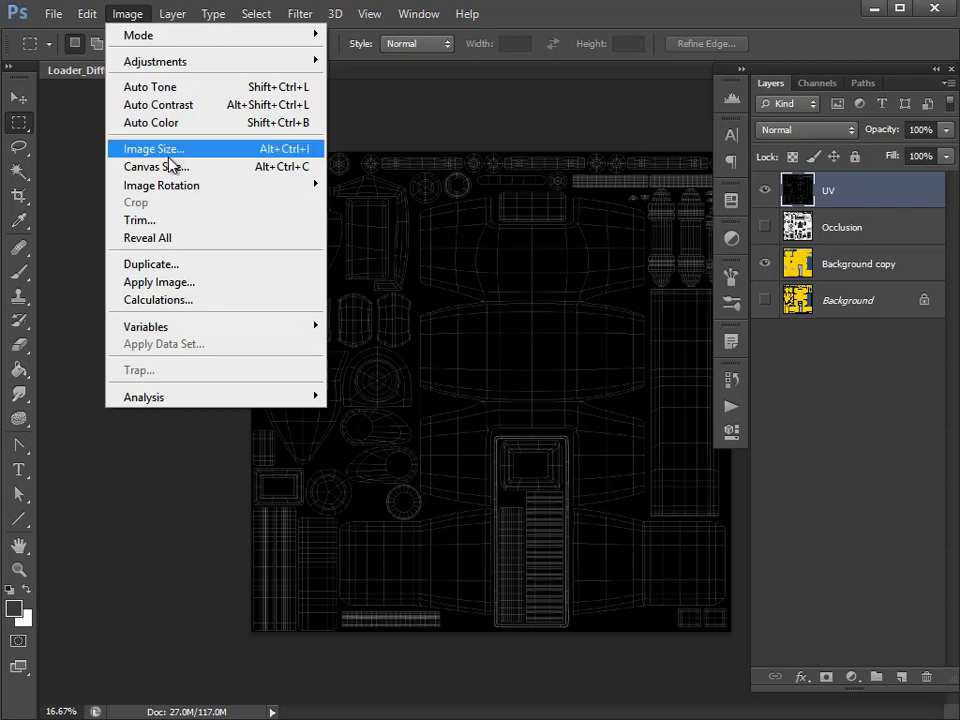
{"action": "mouse_move", "coordinate": [186, 60]}
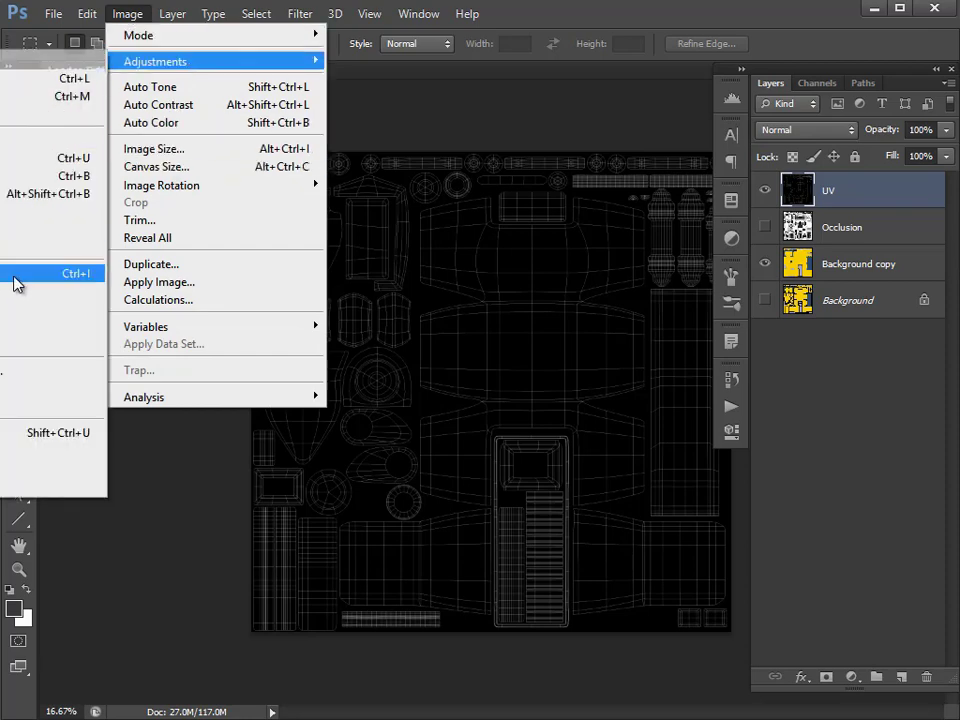
{"action": "left_click", "coordinate": [18, 274]}
{"action": "left_click", "coordinate": [813, 130]}
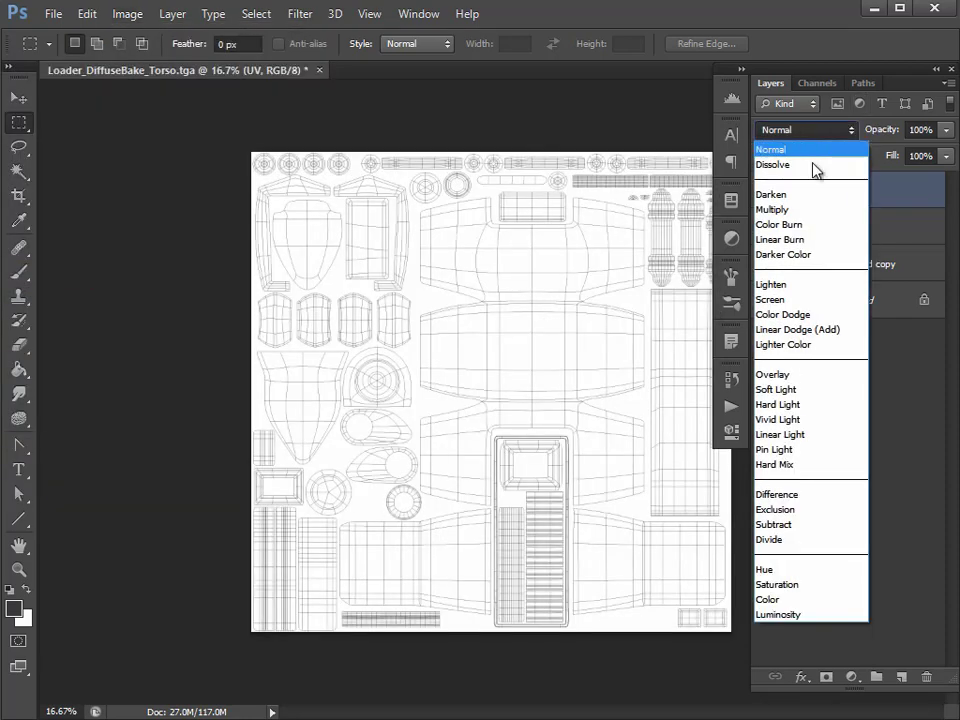
{"action": "left_click", "coordinate": [790, 209]}
Step: Zoom in on the grey block and pan to the round element to check the colour bleed
{"action": "left_click", "coordinate": [19, 569]}
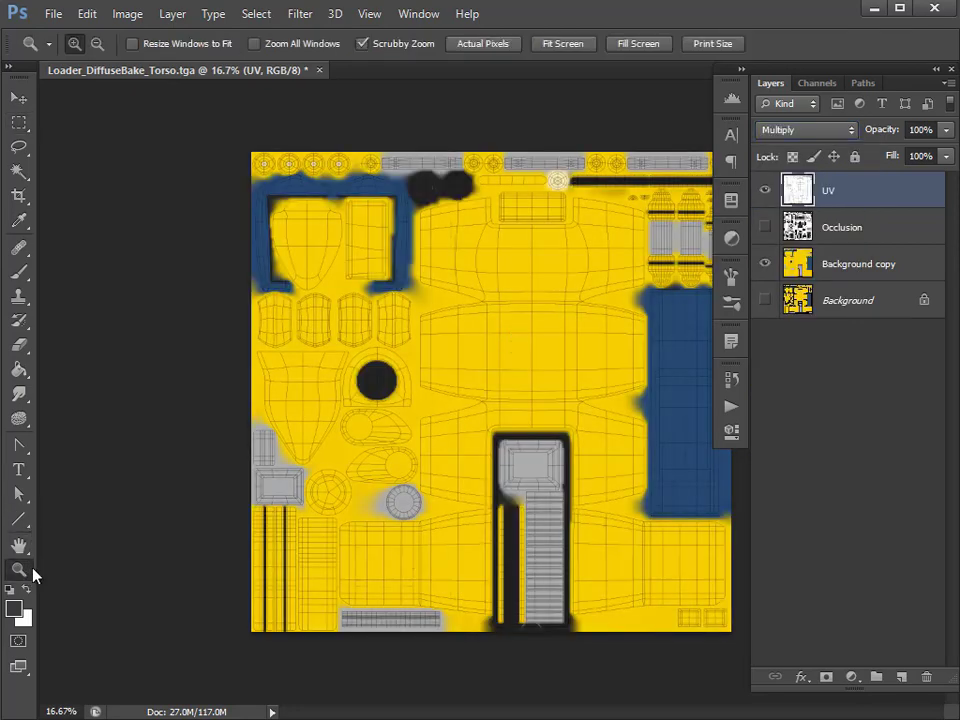
{"action": "left_click", "coordinate": [601, 468]}
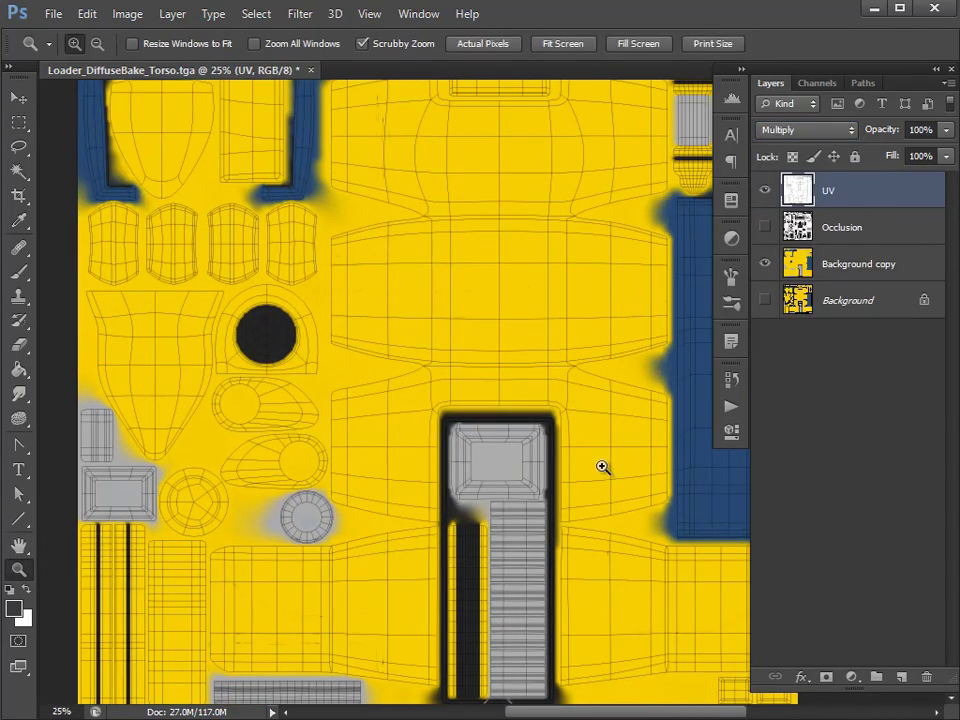
{"action": "left_click", "coordinate": [626, 463]}
{"action": "left_click", "coordinate": [626, 463]}
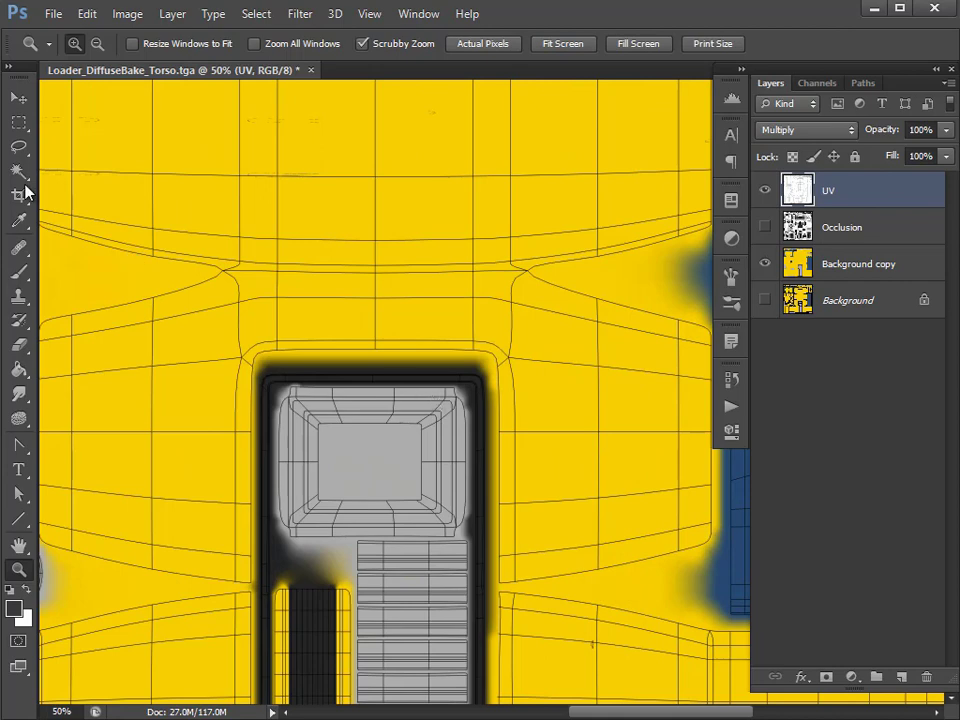
{"action": "left_click", "coordinate": [19, 545]}
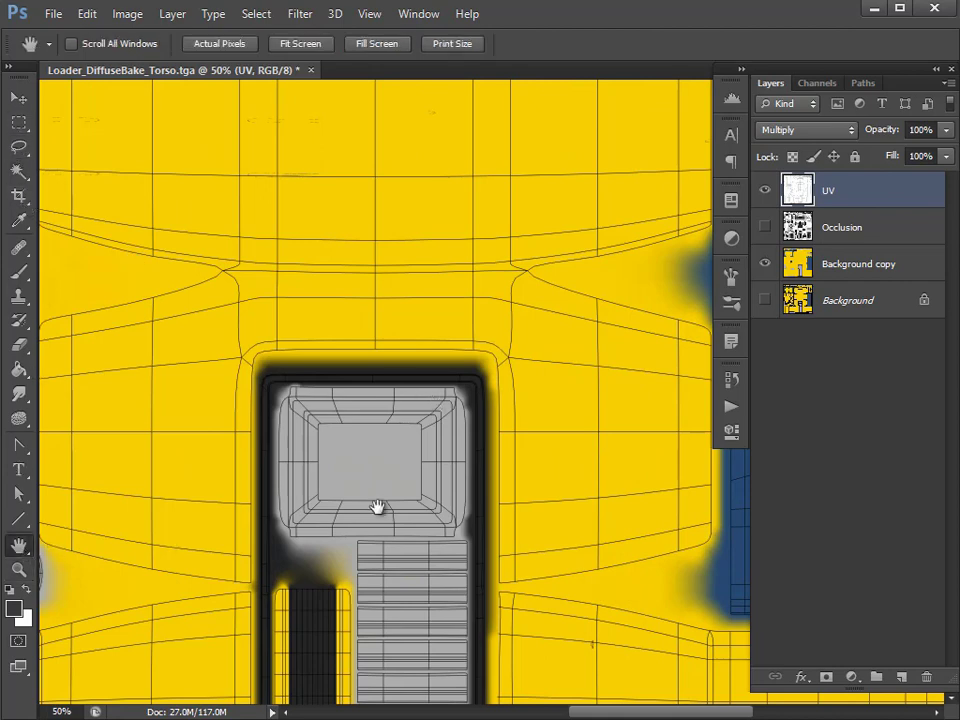
{"action": "left_click_drag", "start_coordinate": [386, 497], "coordinate": [476, 345]}
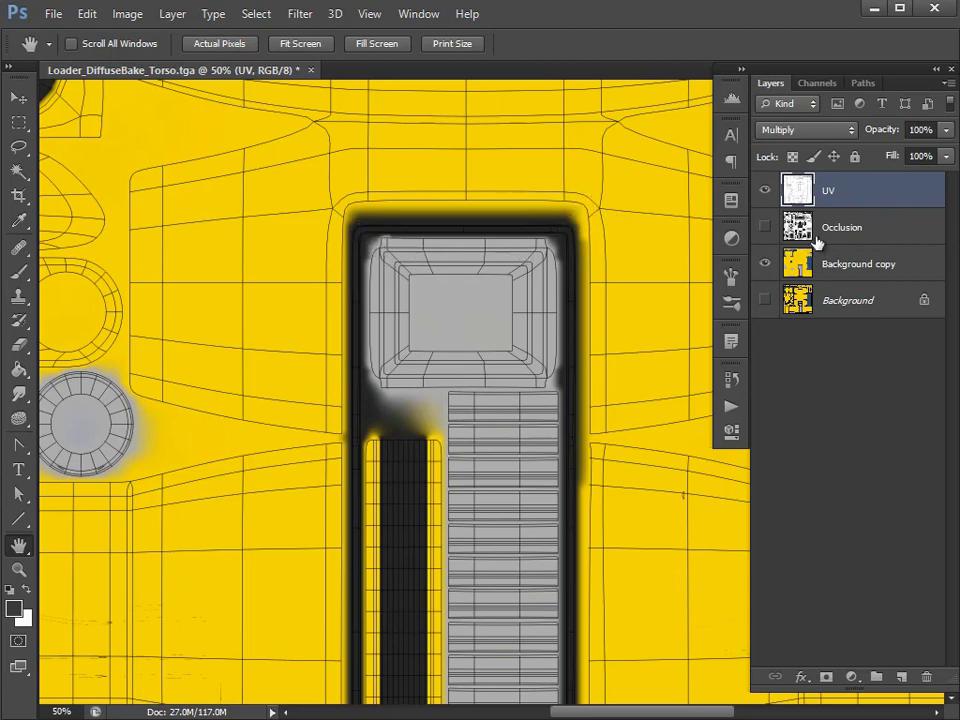
Step: Show the Occlusion layer, apply Flaming Pear Solidify A to it, and pan to inspect
{"action": "left_click", "coordinate": [765, 227]}
{"action": "left_click", "coordinate": [850, 229]}
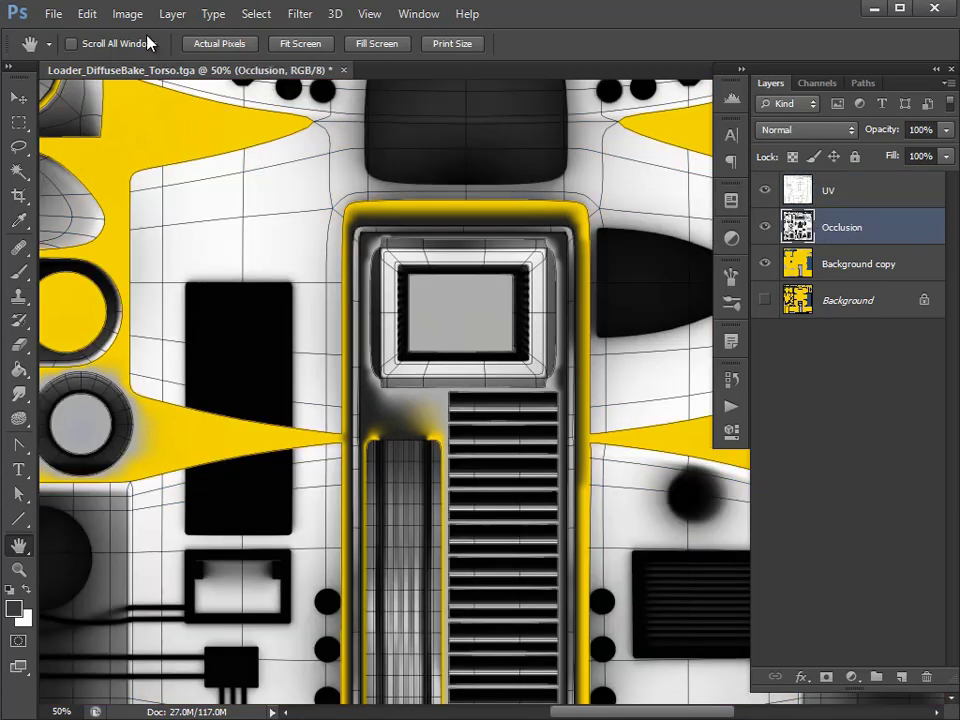
{"action": "left_click", "coordinate": [300, 13]}
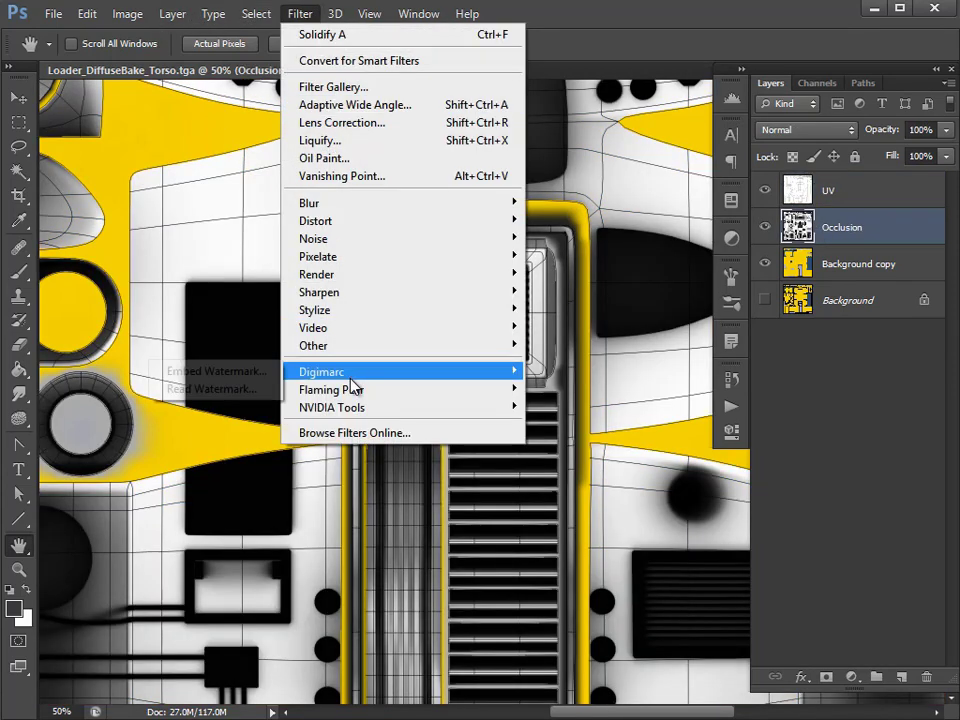
{"action": "mouse_move", "coordinate": [356, 390]}
{"action": "left_click", "coordinate": [240, 390]}
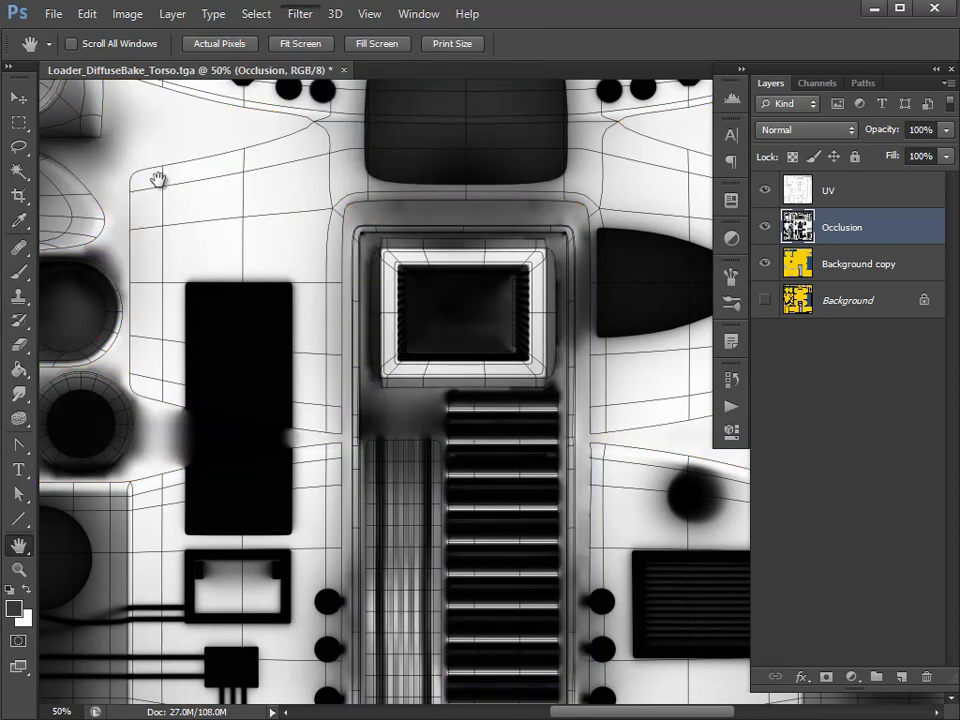
{"action": "left_click_drag", "start_coordinate": [274, 152], "coordinate": [607, 428]}
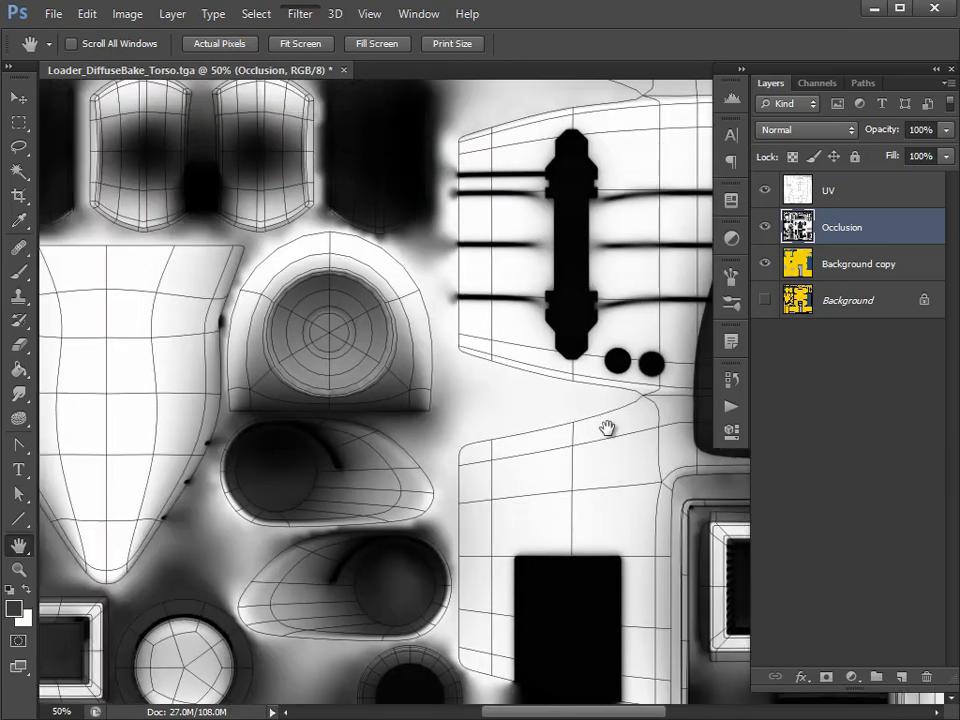
Step: Zoom out to the whole occlusion texture, float the Layers panel, and hide the UV wireframe layer
{"action": "left_click_drag", "start_coordinate": [544, 458], "coordinate": [525, 199]}
{"action": "left_click_drag", "start_coordinate": [617, 506], "coordinate": [549, 441]}
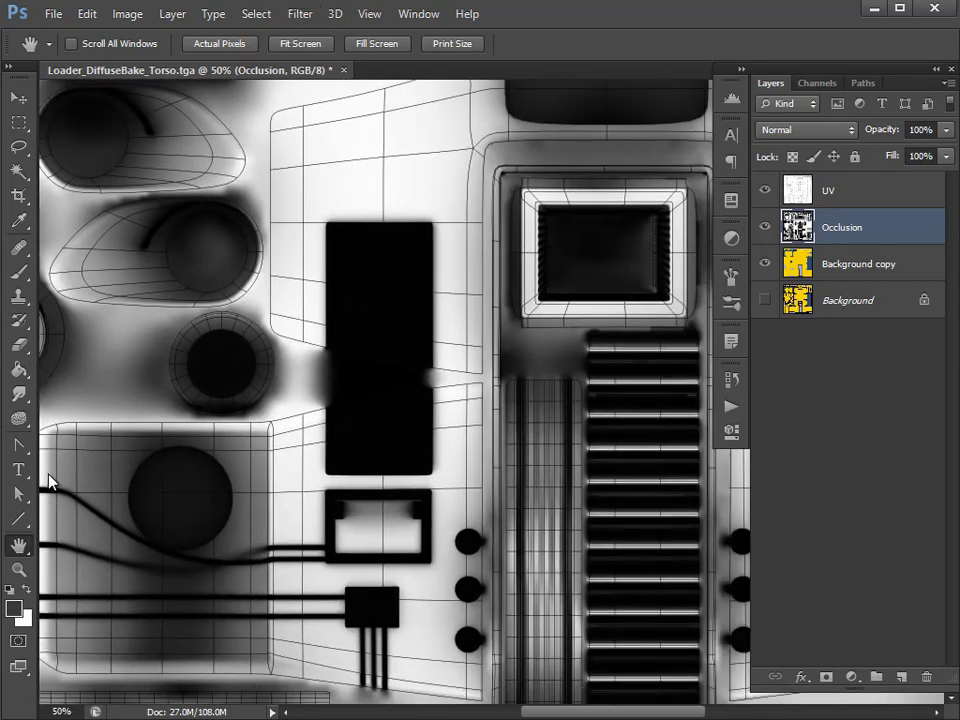
{"action": "left_click", "coordinate": [18, 569]}
{"action": "left_click", "coordinate": [429, 439]}
{"action": "left_click", "coordinate": [602, 349], "text": "alt"}
{"action": "left_click", "coordinate": [602, 351], "text": "alt"}
{"action": "left_click", "coordinate": [602, 350], "text": "alt"}
{"action": "left_click", "coordinate": [602, 350], "text": "alt"}
{"action": "left_click", "coordinate": [602, 350], "text": "alt"}
{"action": "left_click", "coordinate": [602, 350], "text": "alt"}
{"action": "left_click", "coordinate": [602, 350], "text": "alt"}
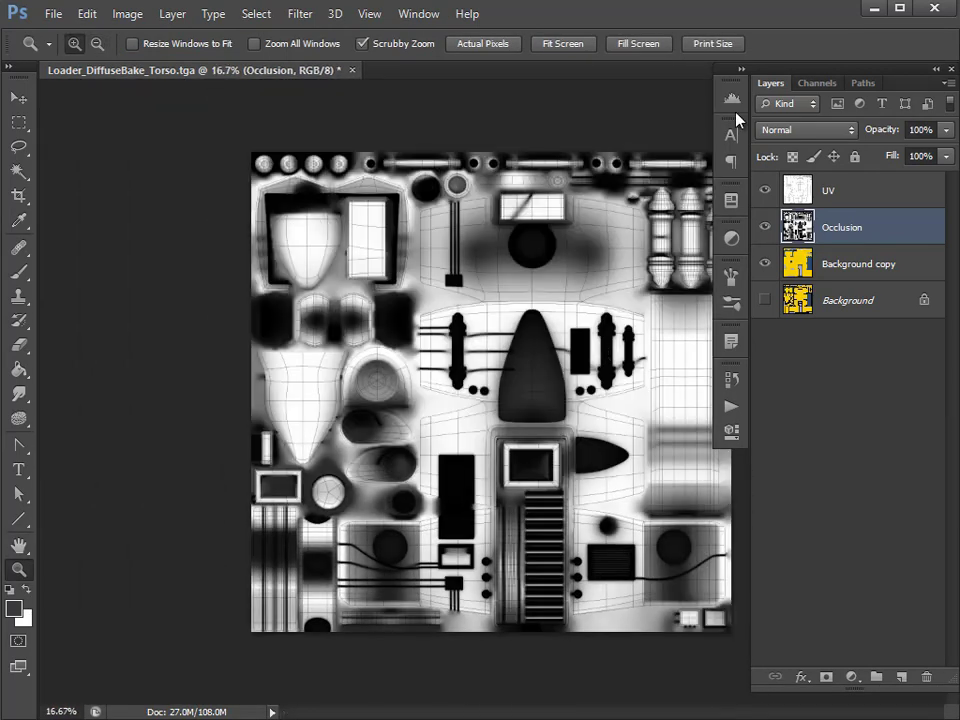
{"action": "left_click_drag", "start_coordinate": [822, 73], "coordinate": [896, 30]}
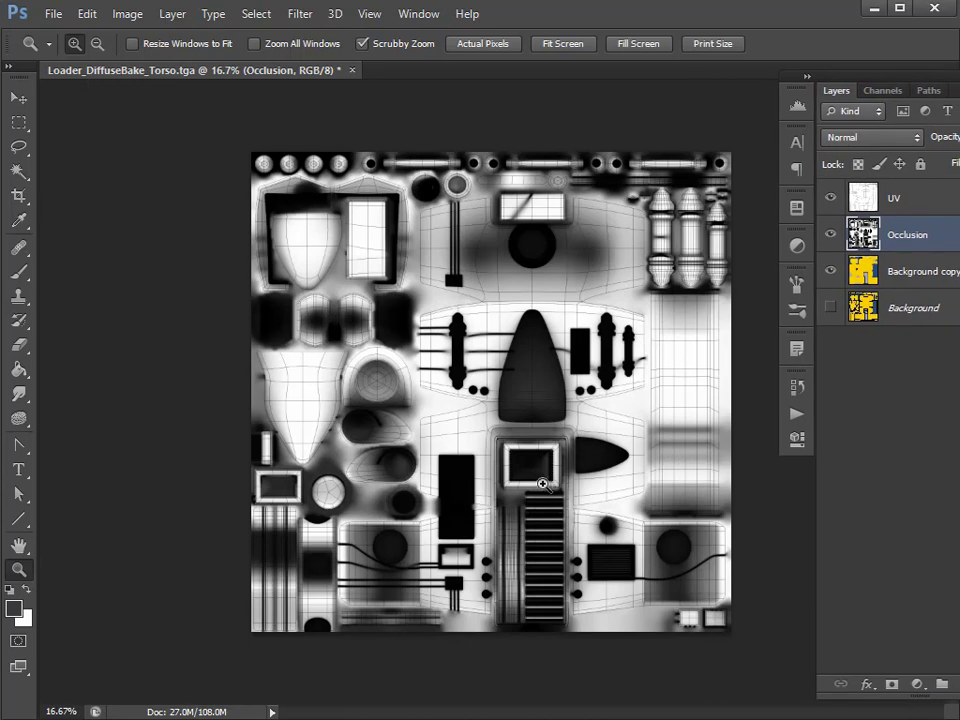
{"action": "left_click", "coordinate": [830, 197]}
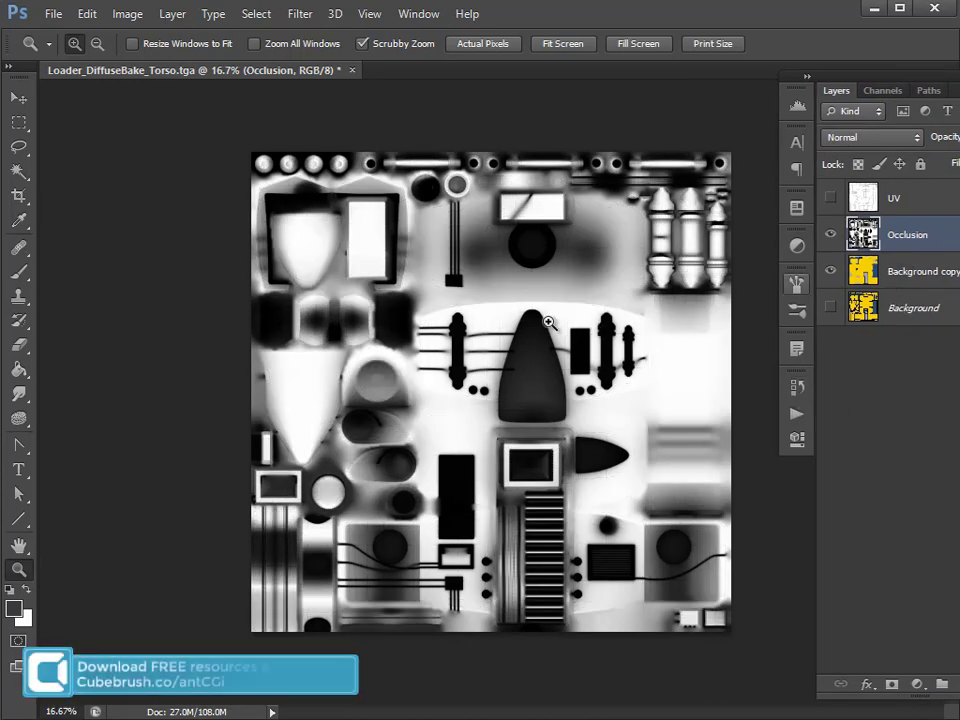
{"action": "left_click_drag", "start_coordinate": [935, 238], "coordinate": [935, 420]}
Step: Duplicate the Occlusion layer and set the copy to Multiply at 50% opacity
{"action": "key", "text": "ctrl+j"}
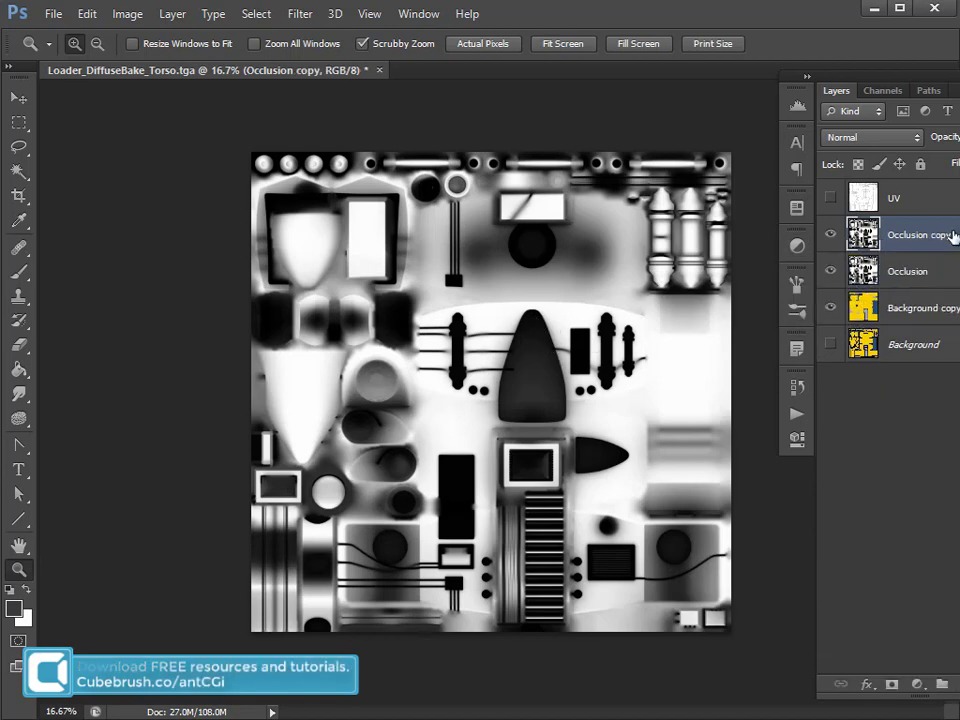
{"action": "left_click", "coordinate": [879, 138]}
{"action": "left_click", "coordinate": [869, 216]}
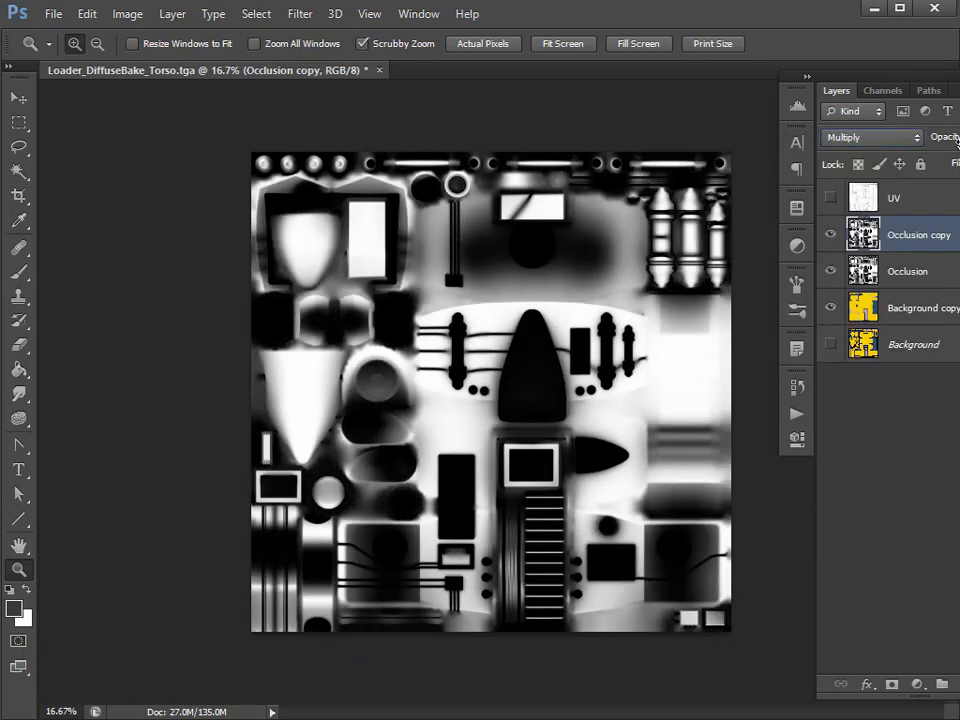
{"action": "key", "text": "Return"}
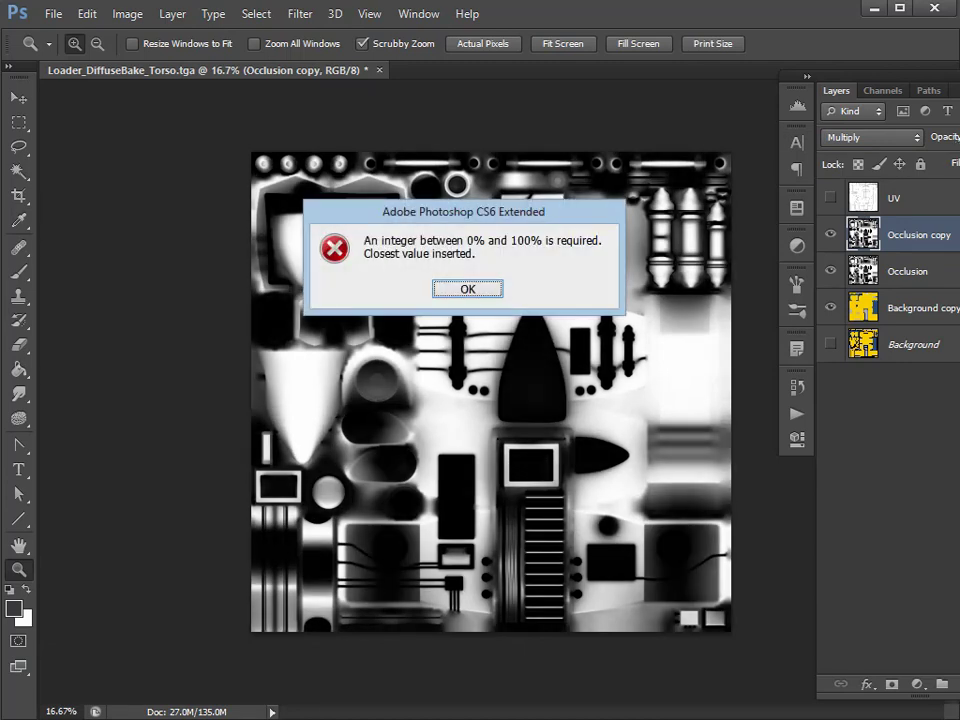
{"action": "left_click", "coordinate": [499, 287]}
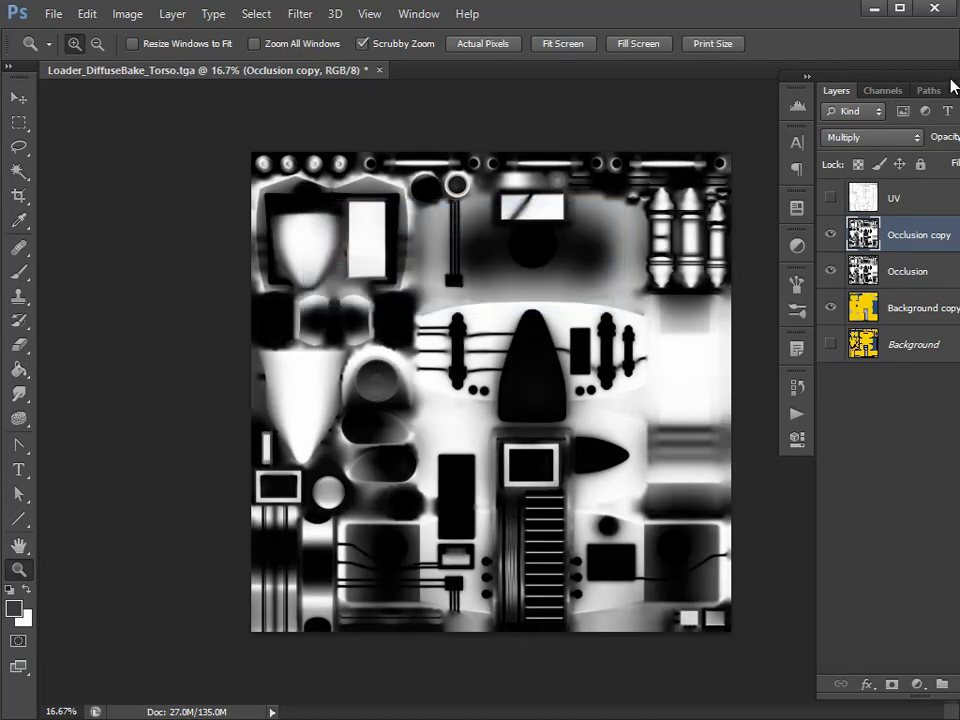
{"action": "left_click_drag", "start_coordinate": [928, 86], "coordinate": [865, 87]}
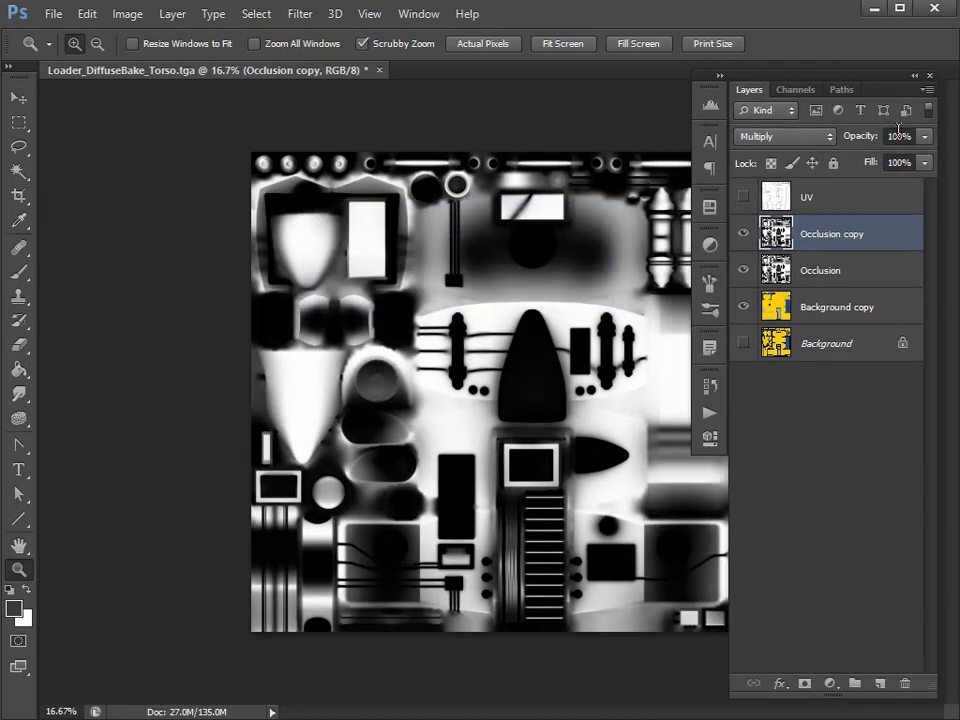
{"action": "left_click", "coordinate": [902, 135]}
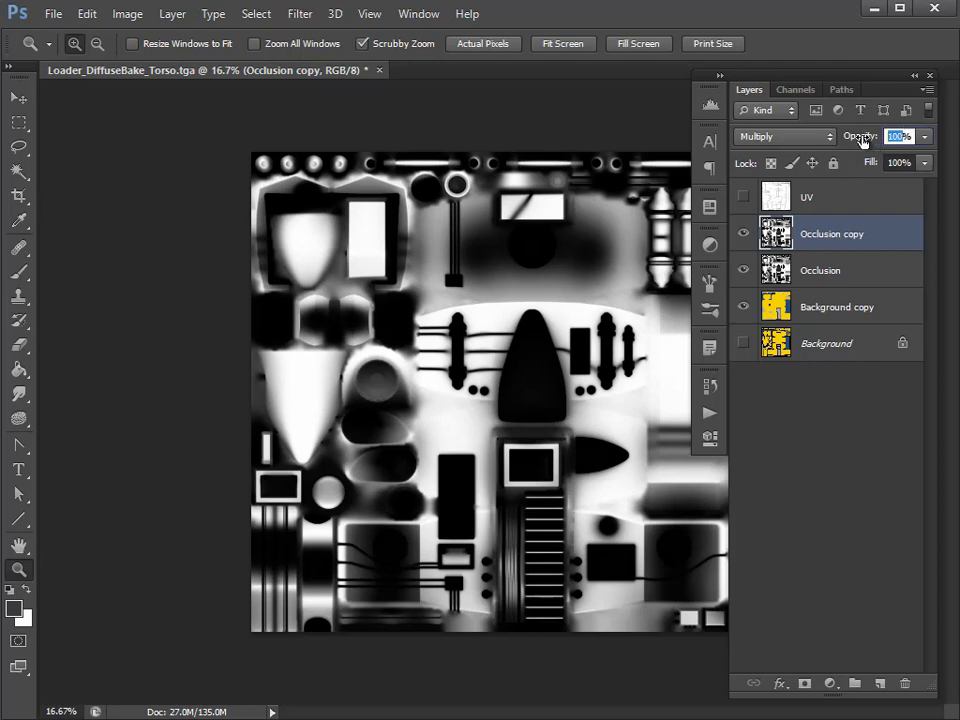
{"action": "type", "text": "50"}
Step: Set the original Occlusion layer to Soft Light at 50% opacity
{"action": "left_click", "coordinate": [870, 272]}
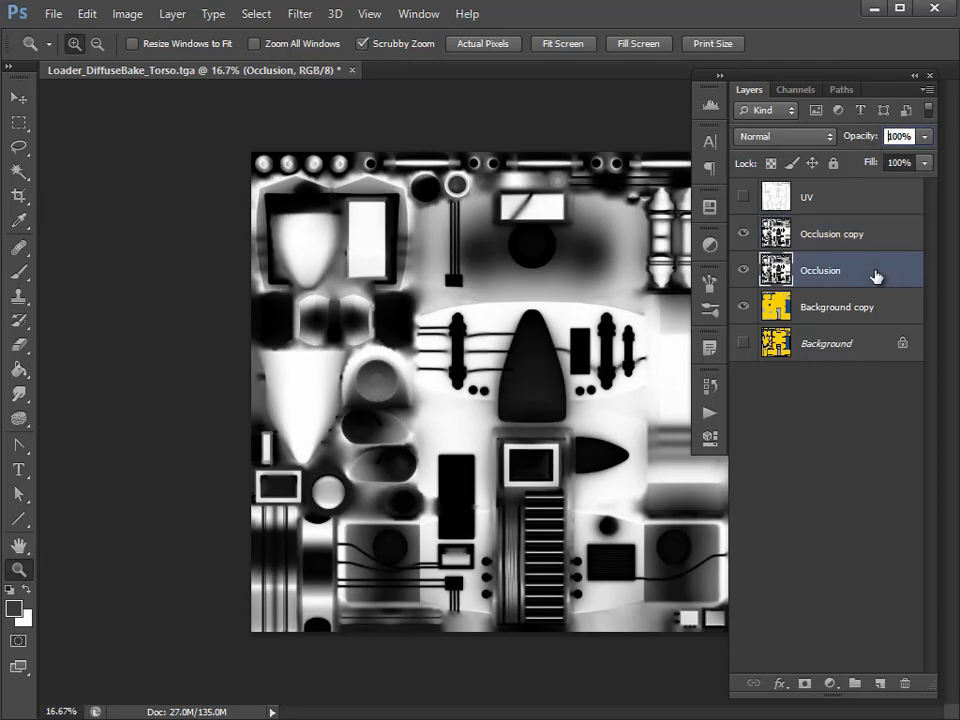
{"action": "left_click", "coordinate": [787, 138]}
{"action": "left_click", "coordinate": [775, 396]}
{"action": "left_click", "coordinate": [899, 135]}
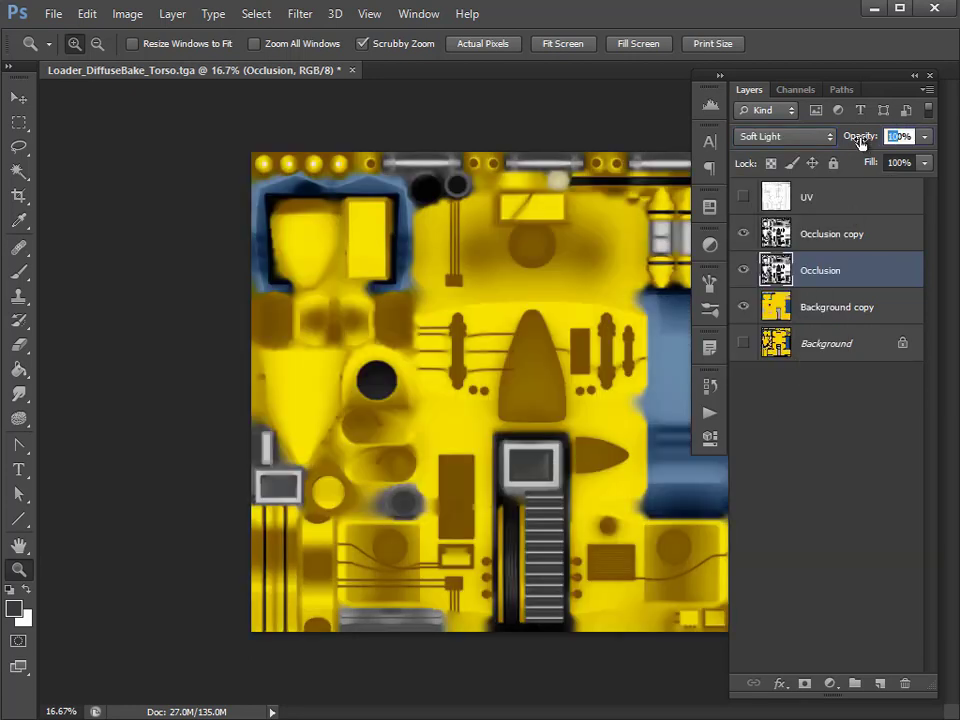
{"action": "type", "text": "5"}
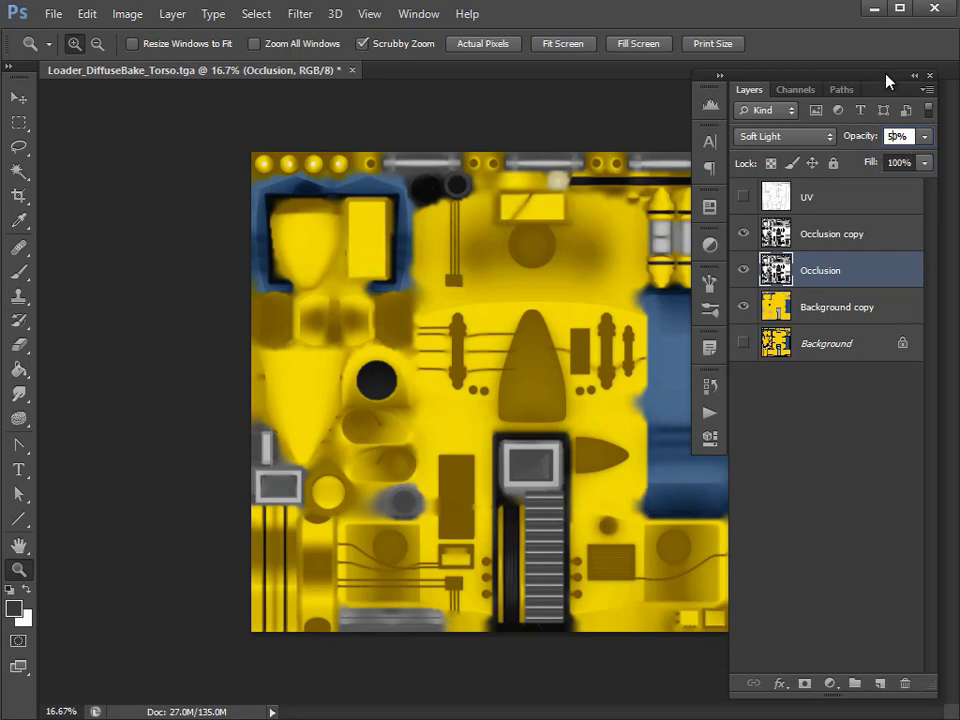
{"action": "left_click_drag", "start_coordinate": [877, 80], "coordinate": [928, 90]}
{"action": "left_click", "coordinate": [19, 122]}
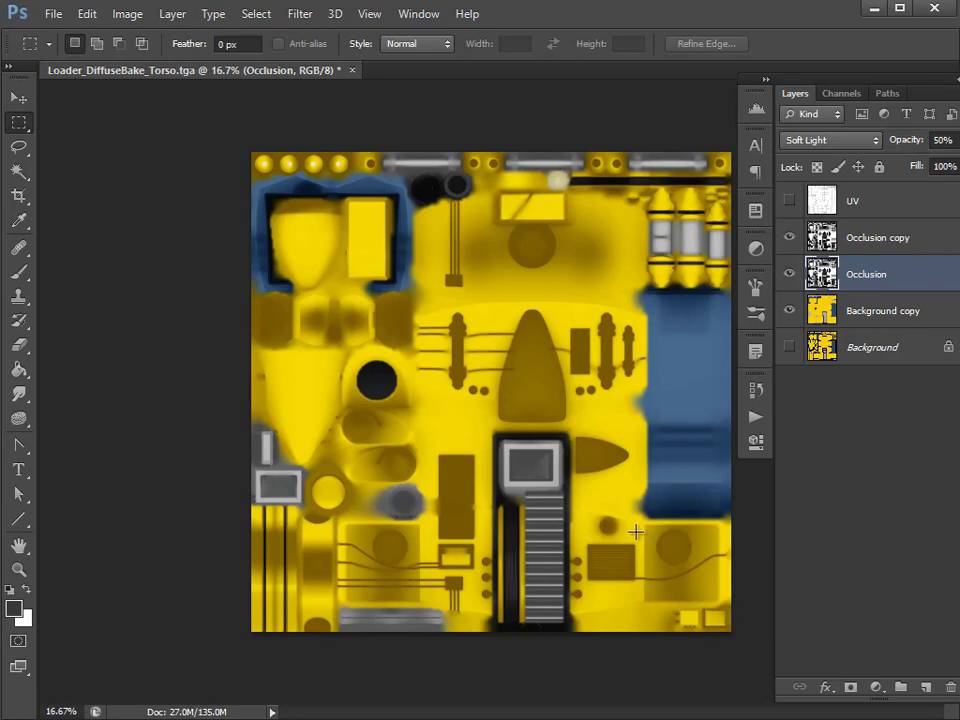
Step: Toggle the occlusion layers' visibility and try Overlay, then Soft Light, on the Occlusion layer
{"action": "left_click", "coordinate": [790, 237]}
{"action": "left_click", "coordinate": [790, 273]}
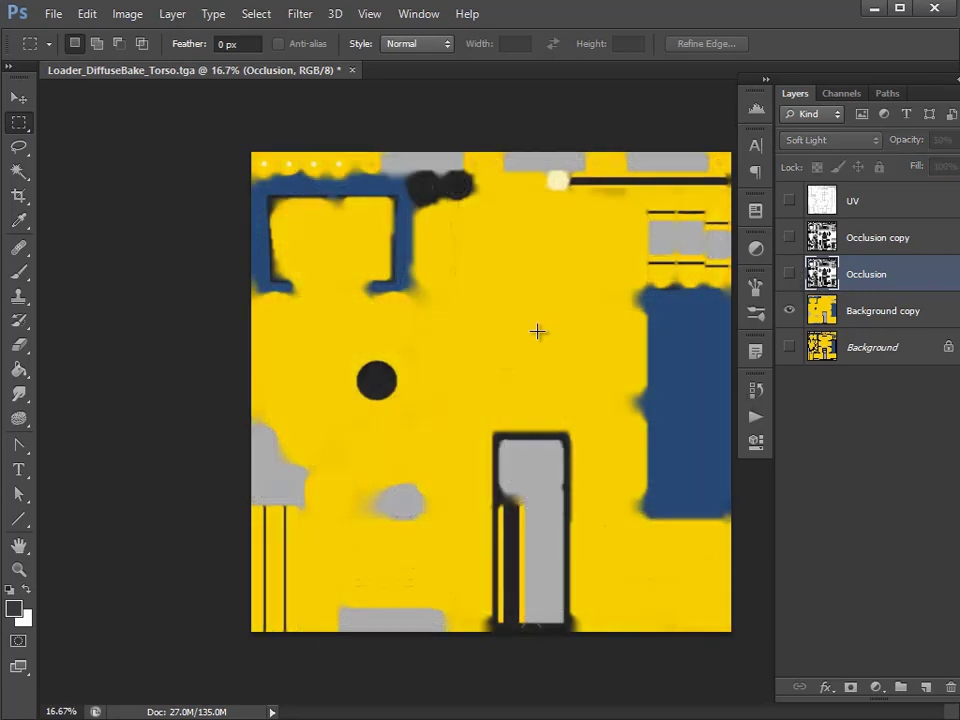
{"action": "left_click", "coordinate": [790, 274]}
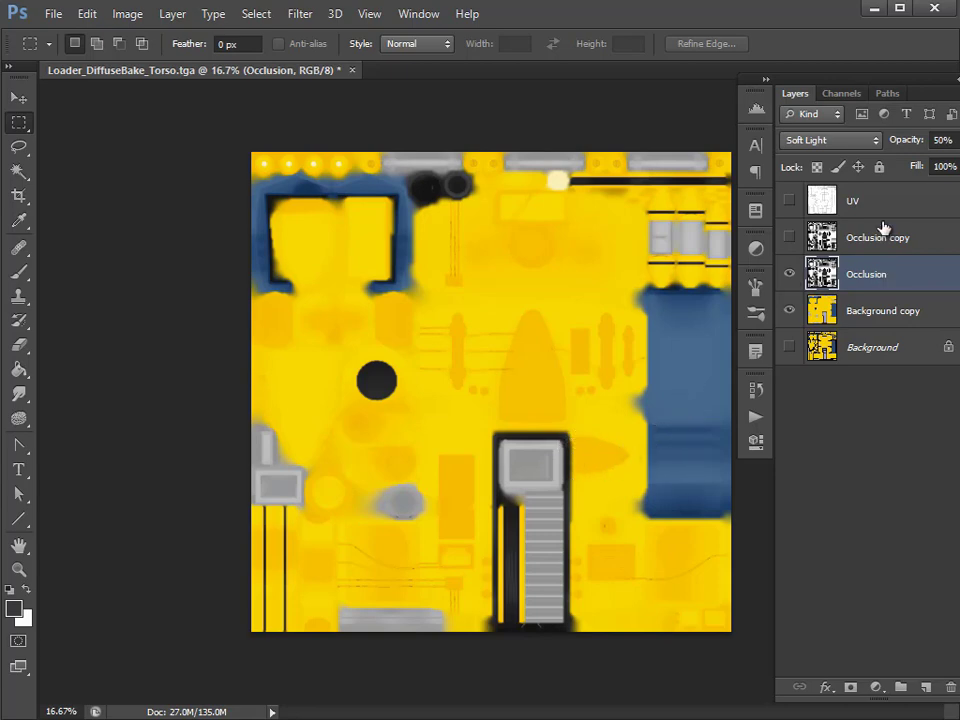
{"action": "left_click", "coordinate": [831, 140]}
{"action": "left_click", "coordinate": [834, 388]}
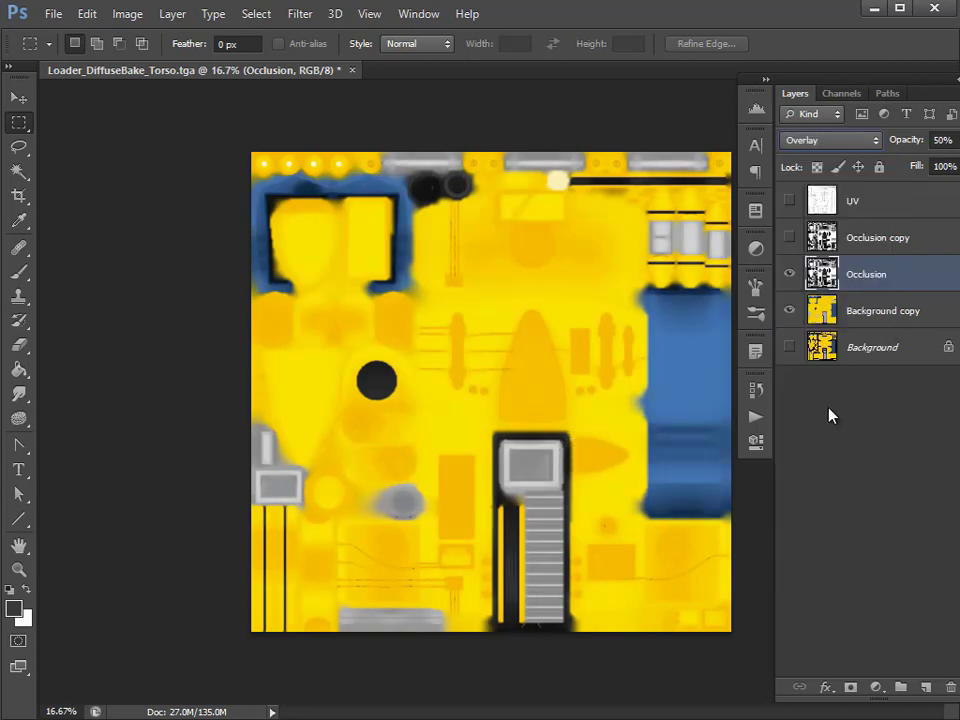
{"action": "left_click", "coordinate": [848, 142]}
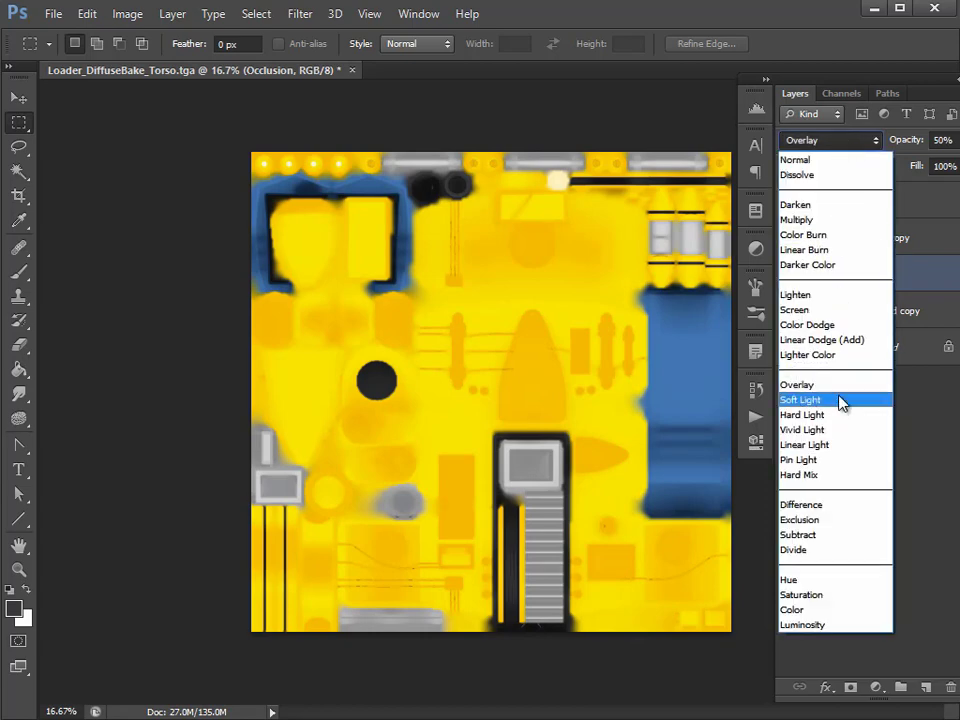
{"action": "left_click", "coordinate": [841, 400]}
Step: Settle the Occlusion layer on Soft Light and turn the Multiply Occlusion copy back on
{"action": "left_click", "coordinate": [831, 140]}
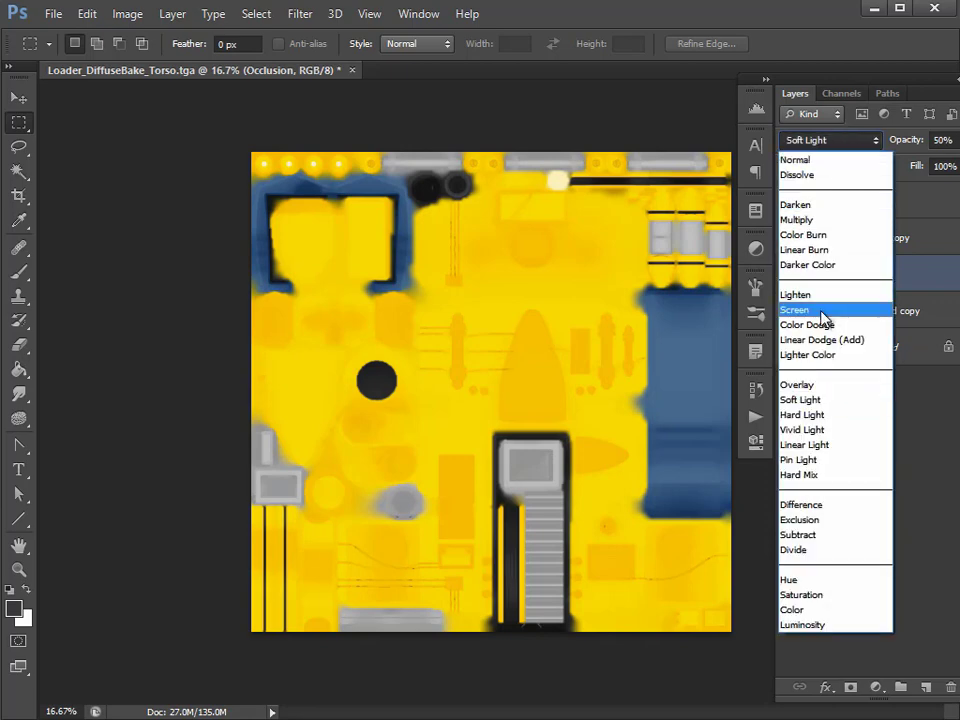
{"action": "left_click", "coordinate": [821, 388]}
{"action": "left_click", "coordinate": [826, 141]}
{"action": "left_click", "coordinate": [819, 396]}
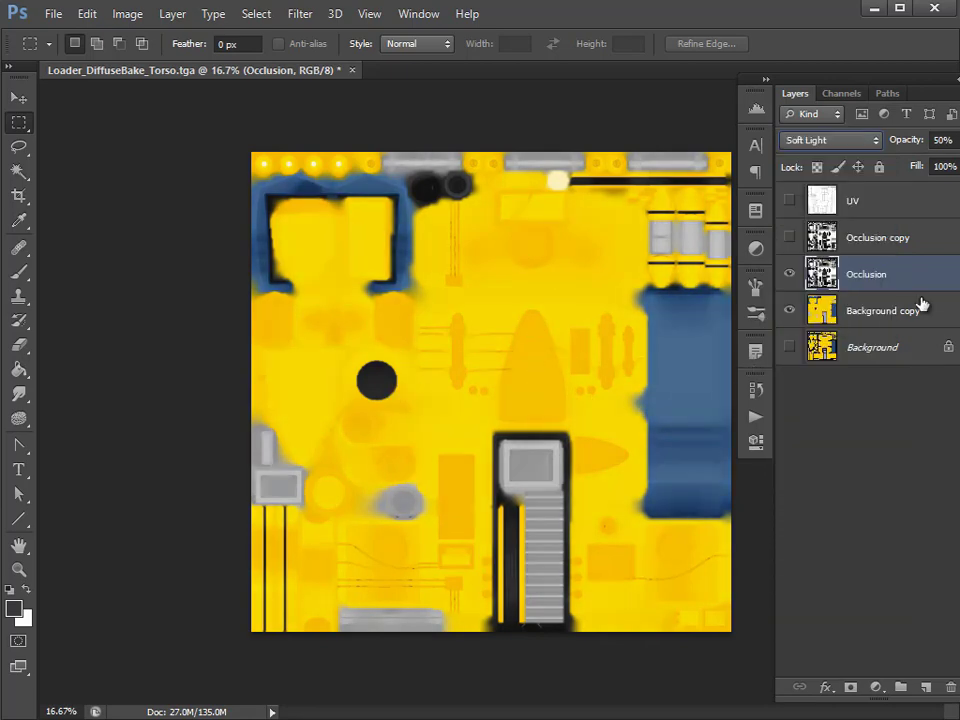
{"action": "left_click", "coordinate": [904, 243]}
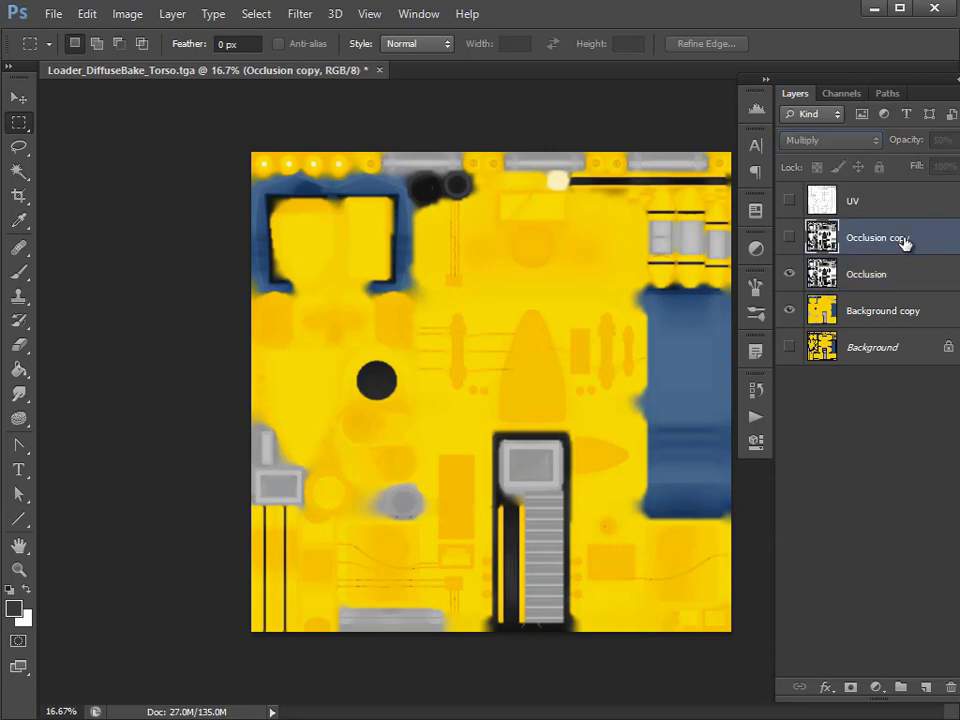
{"action": "left_click", "coordinate": [790, 238]}
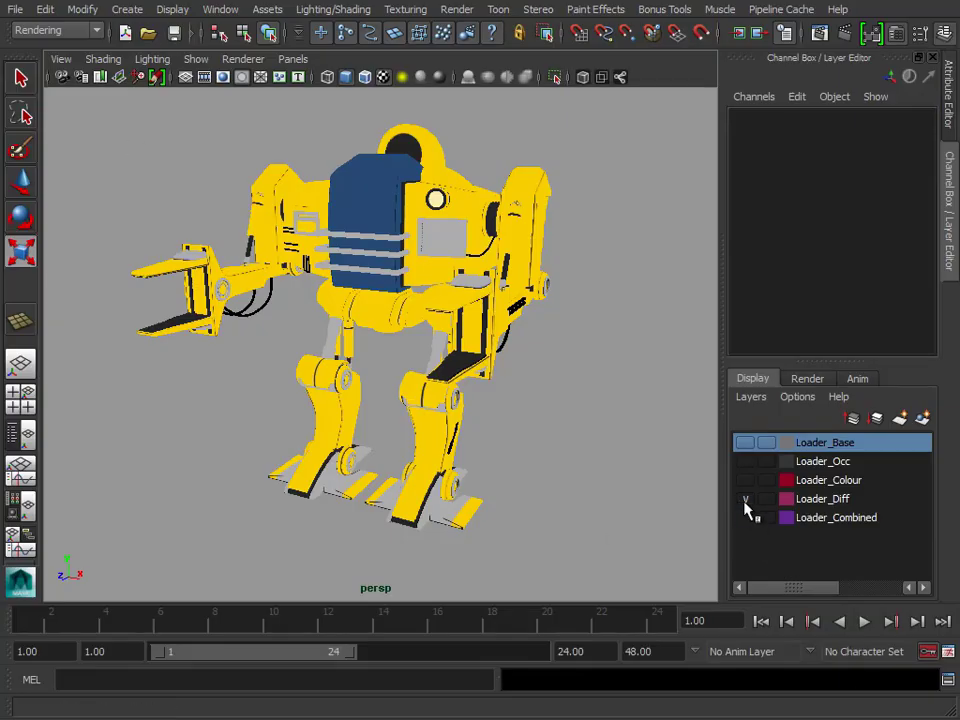
Step: Hide Loader_Diff, show Loader_Combined, and orbit in close on the robot's legs
{"action": "left_click", "coordinate": [744, 498]}
{"action": "left_click", "coordinate": [744, 517]}
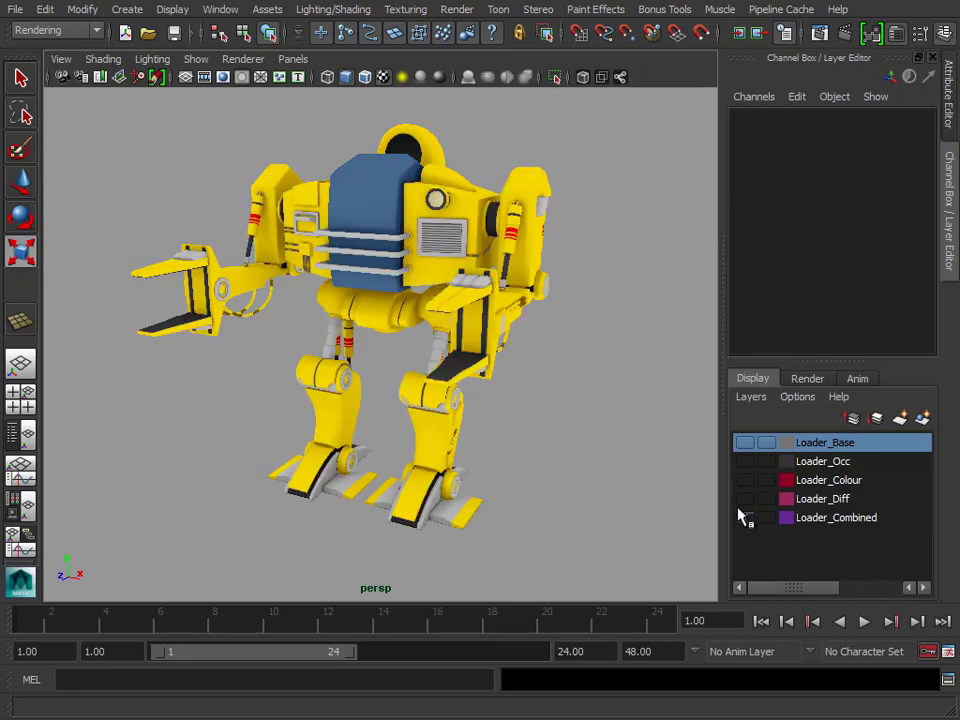
{"action": "left_click_drag", "start_coordinate": [410, 407], "coordinate": [300, 345], "text": "alt"}
{"action": "right_click_drag", "start_coordinate": [300, 345], "coordinate": [613, 400], "text": "alt"}
{"action": "left_click_drag", "start_coordinate": [516, 326], "coordinate": [630, 338], "text": "alt"}
{"action": "left_click_drag", "start_coordinate": [410, 343], "coordinate": [508, 347], "text": "alt"}
{"action": "right_click_drag", "start_coordinate": [508, 347], "coordinate": [570, 371], "text": "alt"}
Step: Inspect the combined-textured legs from the side, then view the whole robot from behind
{"action": "right_click_drag", "start_coordinate": [368, 289], "coordinate": [317, 339], "text": "alt"}
{"action": "left_click_drag", "start_coordinate": [317, 339], "coordinate": [456, 330], "text": "alt"}
{"action": "right_click_drag", "start_coordinate": [456, 330], "coordinate": [423, 408], "text": "alt"}
{"action": "left_click_drag", "start_coordinate": [423, 408], "coordinate": [534, 373], "text": "alt"}
{"action": "key", "text": "r"}
{"action": "right_click_drag", "start_coordinate": [478, 362], "coordinate": [508, 401], "text": "alt"}
{"action": "left_click_drag", "start_coordinate": [508, 401], "coordinate": [274, 418], "text": "alt"}
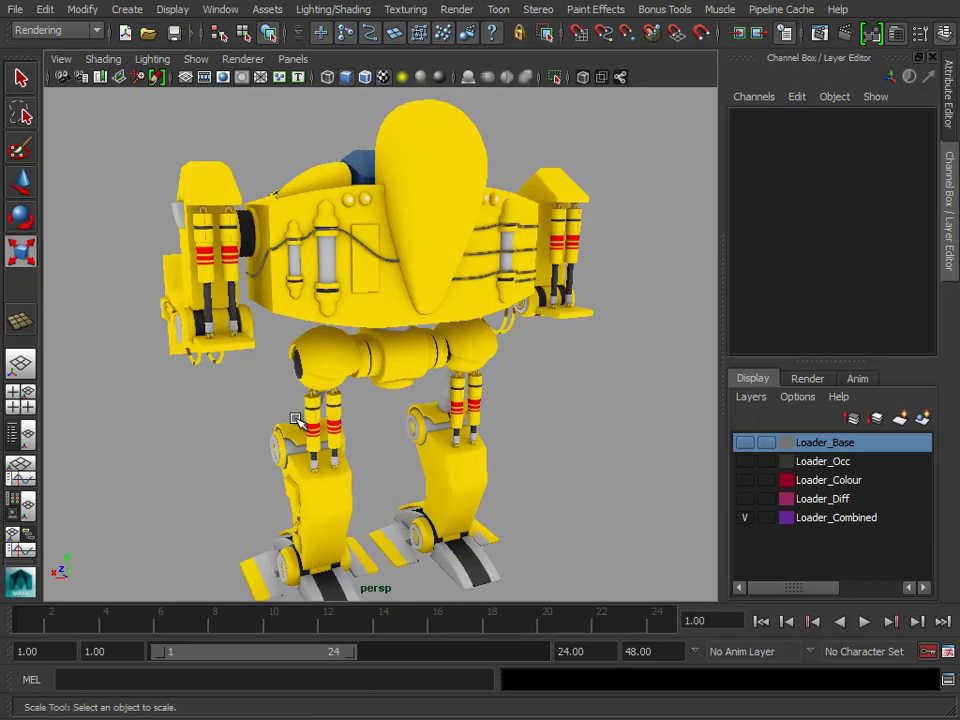
Step: Examine the robot's arm up close, then return to a near-front view of the whole robot
{"action": "right_click_drag", "start_coordinate": [150, 321], "coordinate": [476, 392], "text": "alt"}
{"action": "middle_click_drag", "start_coordinate": [476, 392], "coordinate": [349, 349], "text": "alt"}
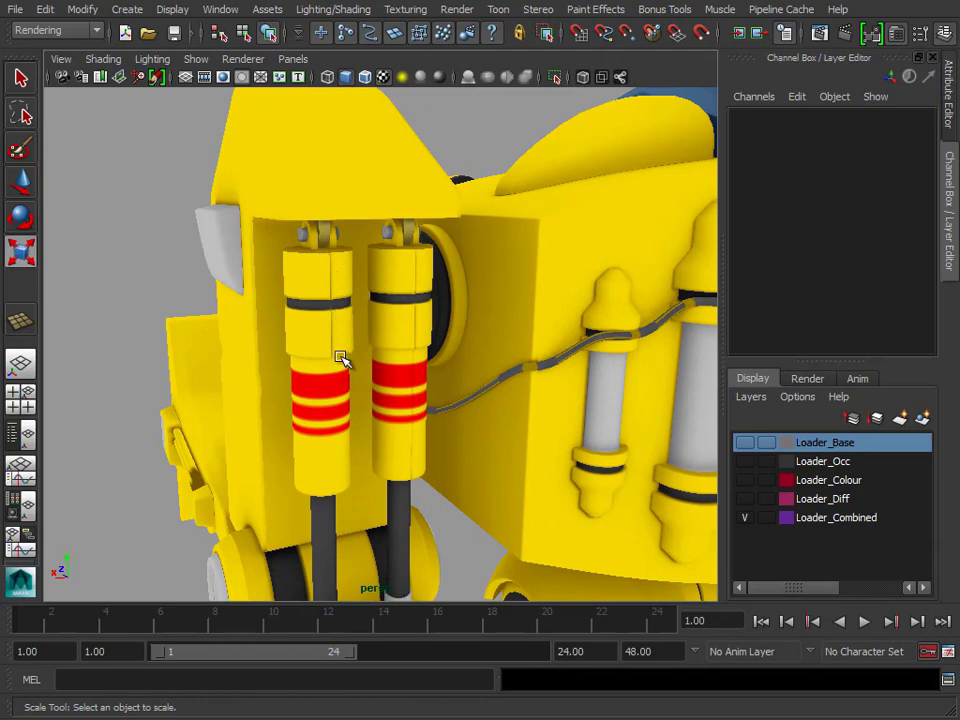
{"action": "right_click_drag", "start_coordinate": [435, 386], "coordinate": [381, 334], "text": "alt"}
{"action": "left_click_drag", "start_coordinate": [381, 334], "coordinate": [470, 370], "text": "alt"}
{"action": "middle_click_drag", "start_coordinate": [470, 370], "coordinate": [536, 377], "text": "alt"}
{"action": "key", "text": "r"}
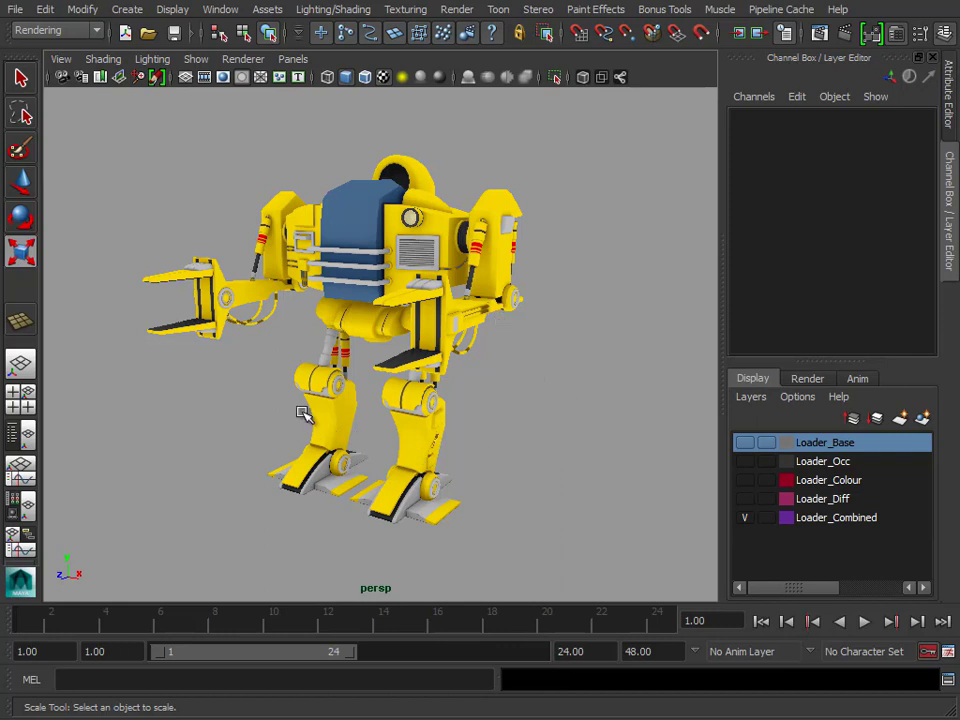
{"action": "mouse_move", "coordinate": [245, 318]}
{"action": "left_mouse_down", "text": "alt"}
{"action": "mouse_move", "coordinate": [404, 403]}
{"action": "mouse_move", "coordinate": [440, 405]}
{"action": "left_mouse_up", "text": "alt"}
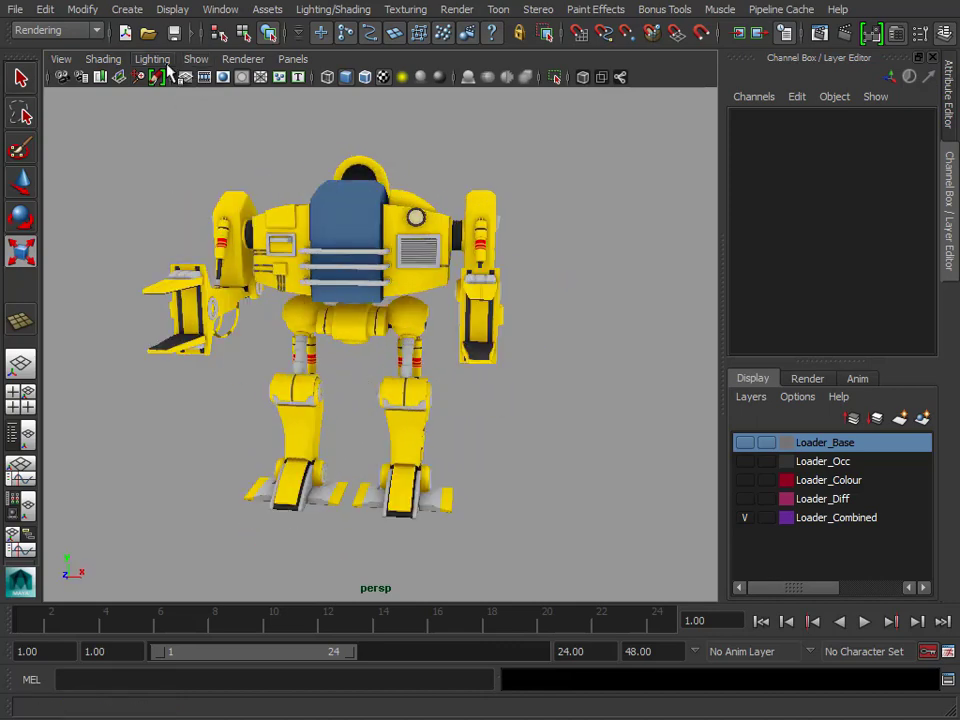
{"action": "left_click", "coordinate": [100, 59]}
{"action": "left_click", "coordinate": [113, 62]}
{"action": "left_click_drag", "start_coordinate": [383, 284], "coordinate": [504, 364], "text": "alt"}
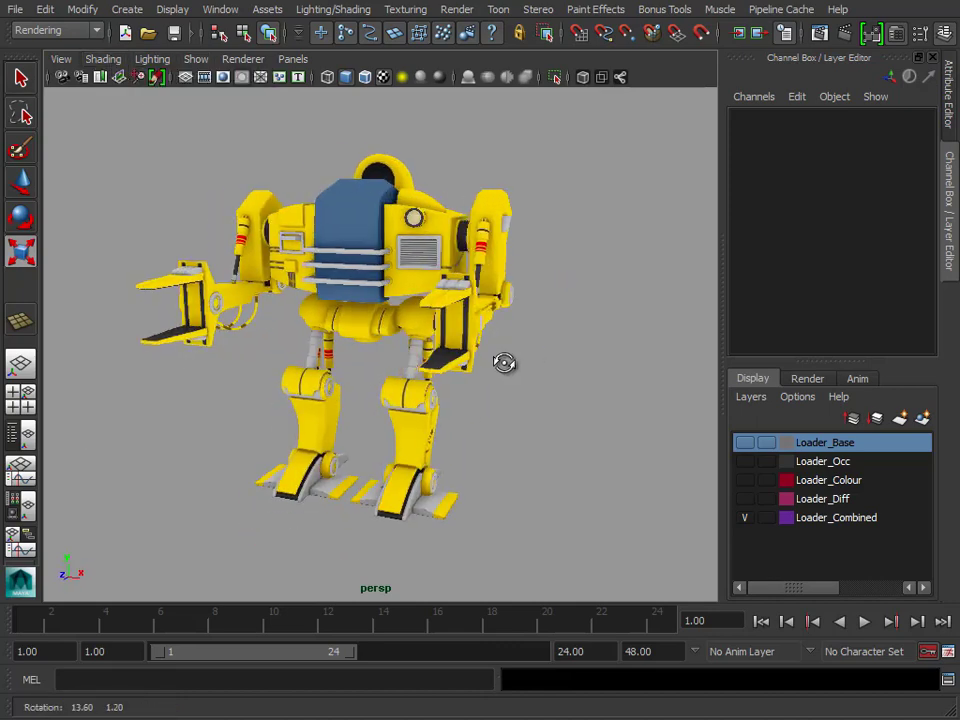
{"action": "left_click", "coordinate": [745, 517]}
{"action": "left_click", "coordinate": [751, 506]}
{"action": "left_click", "coordinate": [746, 498]}
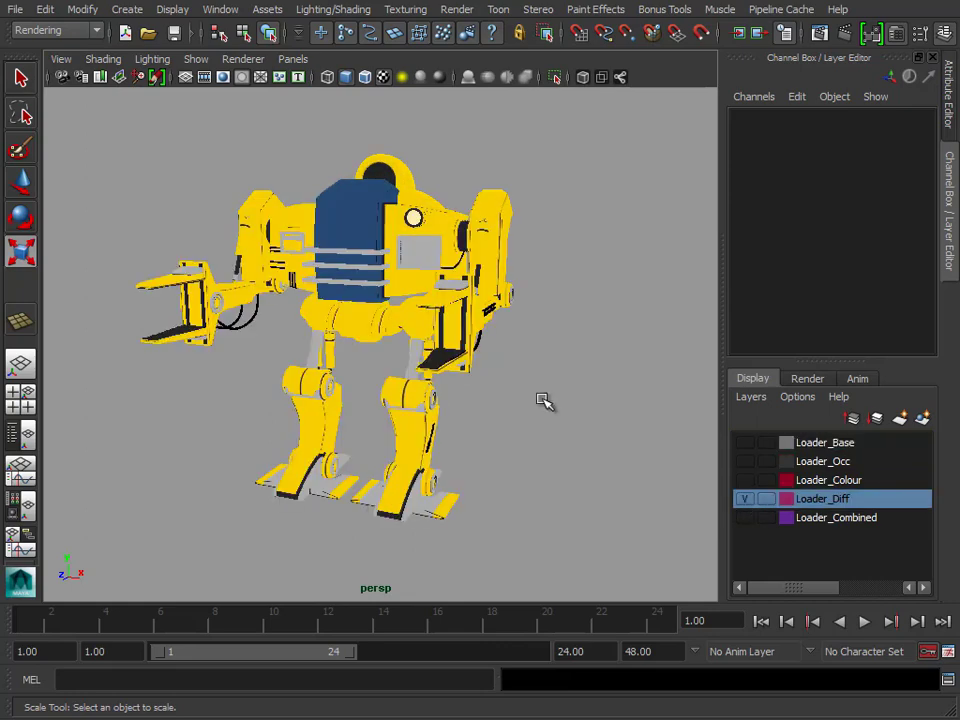
{"action": "left_click_drag", "start_coordinate": [520, 378], "coordinate": [489, 388], "text": "alt"}
{"action": "right_click_drag", "start_coordinate": [489, 388], "coordinate": [536, 388], "text": "alt"}
{"action": "left_click_drag", "start_coordinate": [536, 388], "coordinate": [620, 440], "text": "alt"}
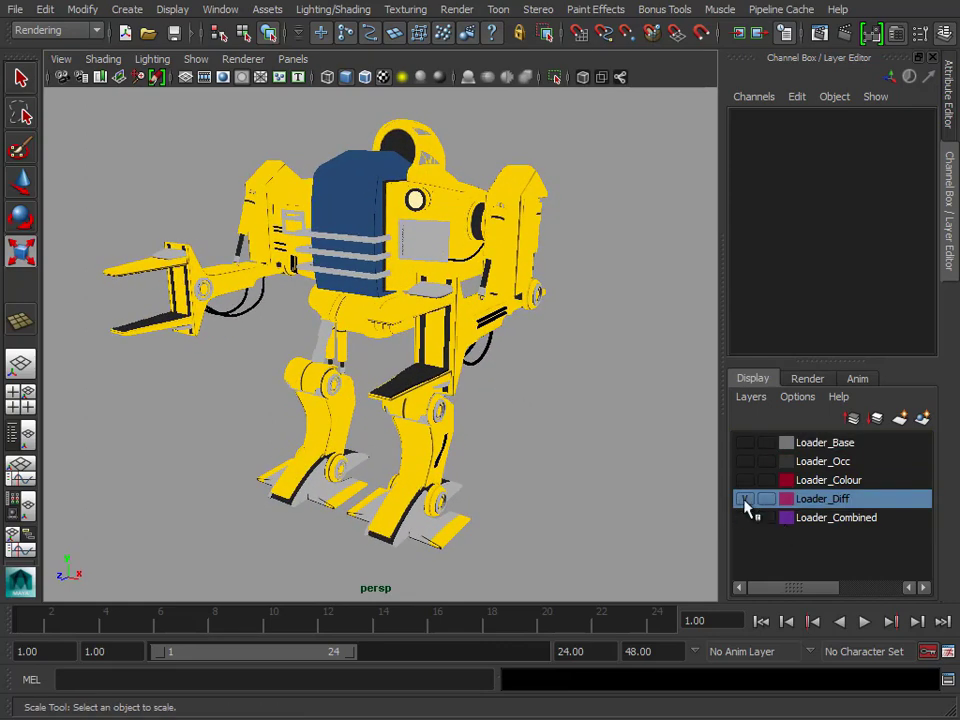
{"action": "left_click", "coordinate": [744, 498]}
{"action": "left_click", "coordinate": [744, 517]}
{"action": "mouse_move", "coordinate": [319, 270]}
{"action": "left_mouse_down", "text": "alt"}
{"action": "mouse_move", "coordinate": [505, 356]}
{"action": "mouse_move", "coordinate": [321, 189]}
{"action": "left_mouse_up", "text": "alt"}
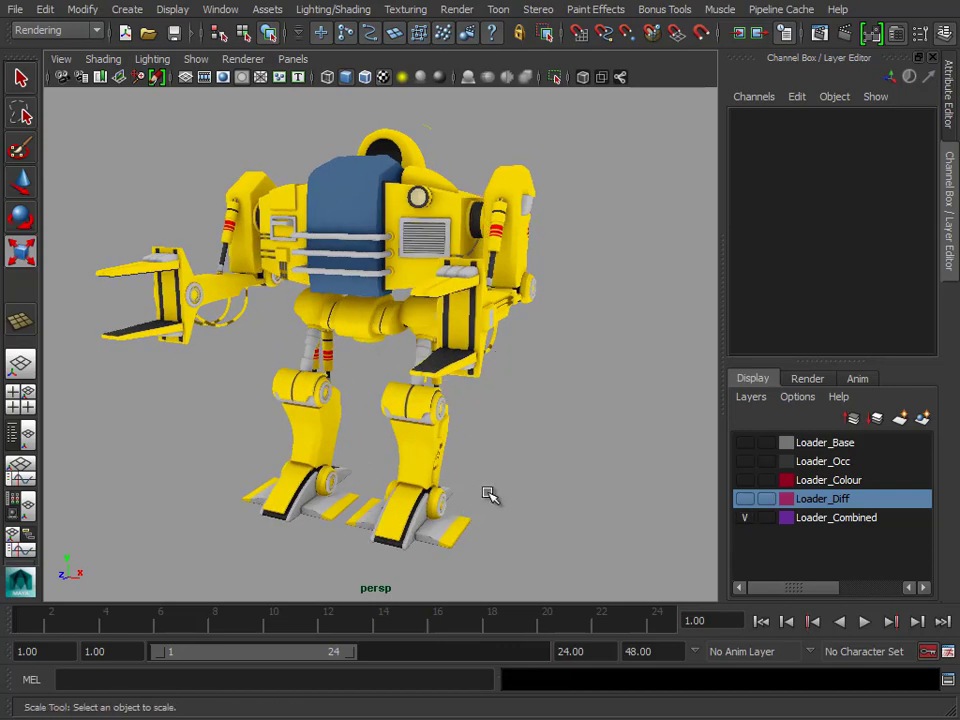
{"action": "left_click_drag", "start_coordinate": [519, 392], "coordinate": [469, 389], "text": "alt"}
{"action": "middle_click_drag", "start_coordinate": [469, 389], "coordinate": [492, 396], "text": "alt"}
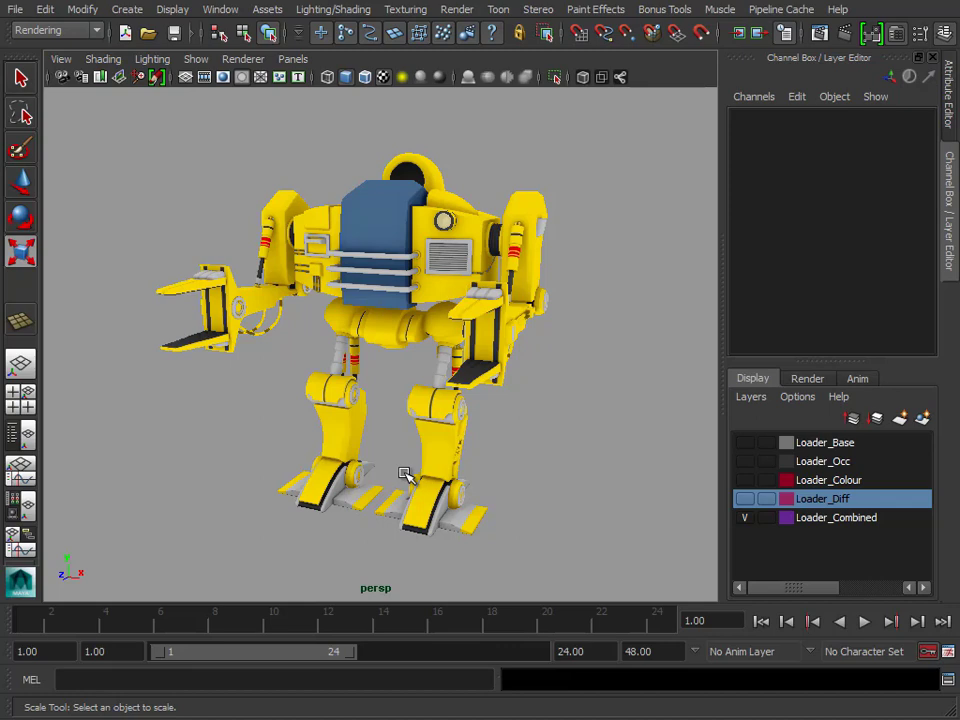
Step: Switch the viewport to Lighting > Use Default Lighting and orbit to the robot's side
{"action": "left_click", "coordinate": [110, 60]}
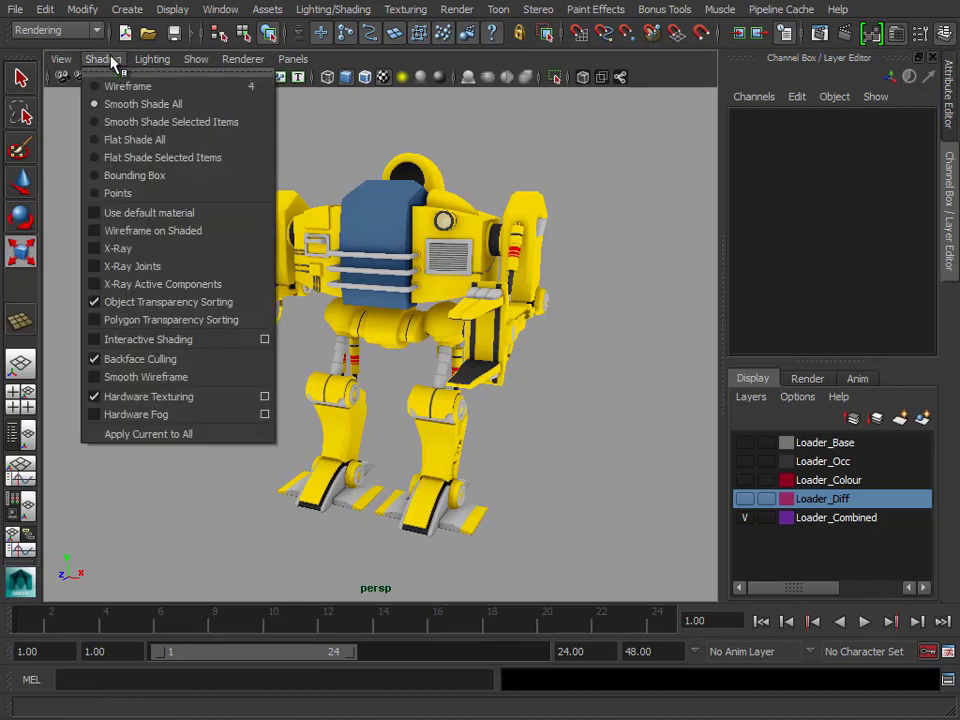
{"action": "mouse_move", "coordinate": [152, 58]}
{"action": "left_click", "coordinate": [152, 86]}
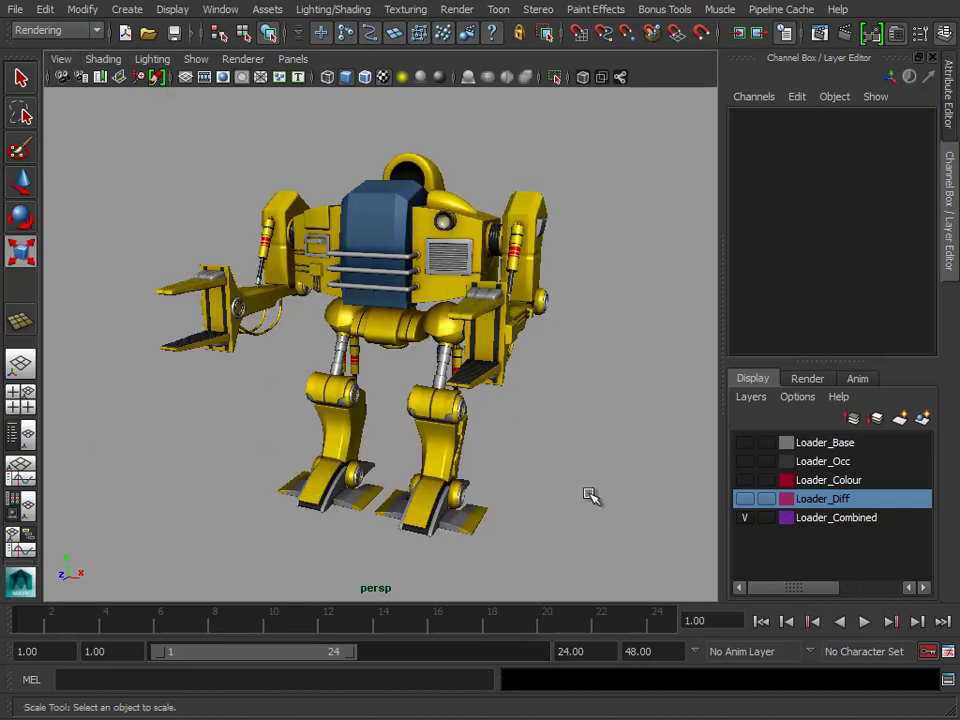
{"action": "left_click_drag", "start_coordinate": [198, 293], "coordinate": [282, 388], "text": "alt"}
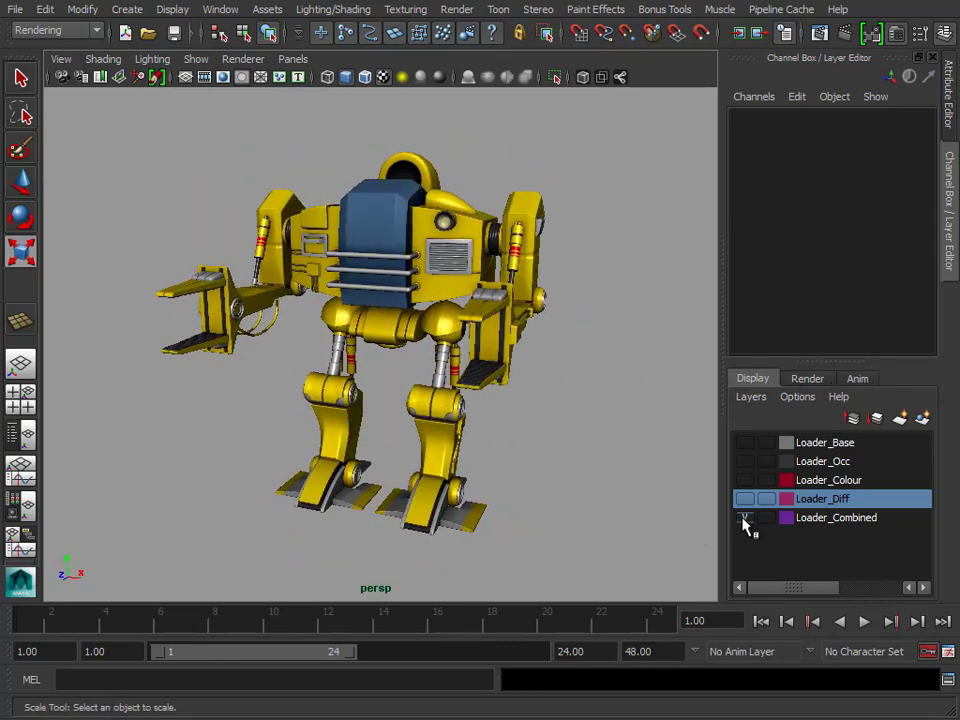
Step: Show Loader_Diff to compare against the combined robot, then hide it again
{"action": "left_click", "coordinate": [744, 498]}
{"action": "right_click_drag", "start_coordinate": [467, 400], "coordinate": [445, 370], "text": "alt"}
{"action": "left_click_drag", "start_coordinate": [445, 370], "coordinate": [340, 155], "text": "alt"}
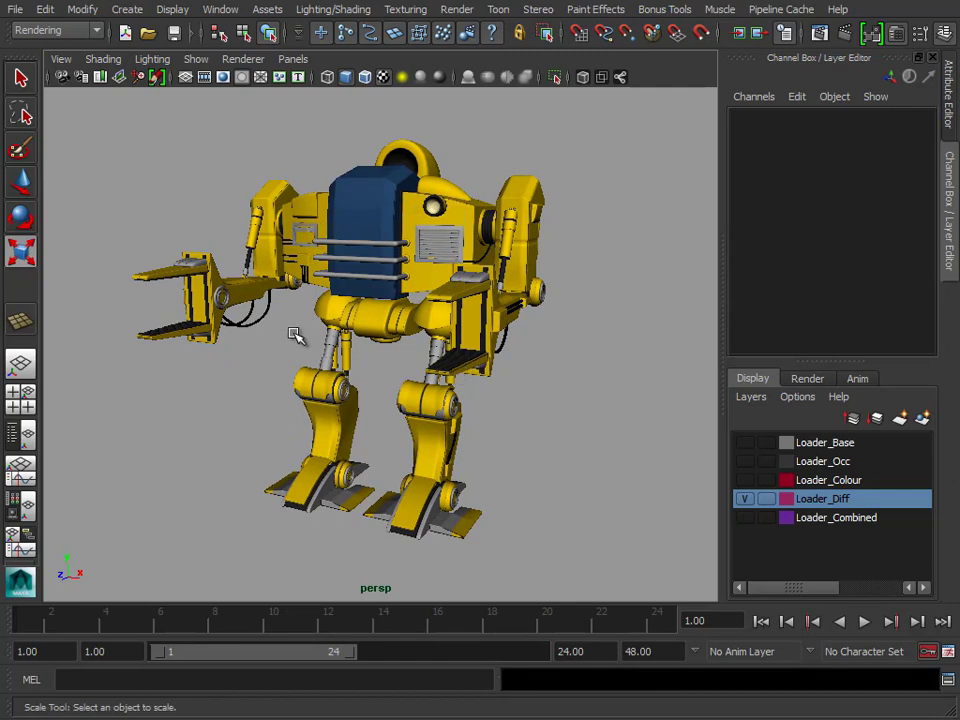
{"action": "left_click", "coordinate": [744, 498]}
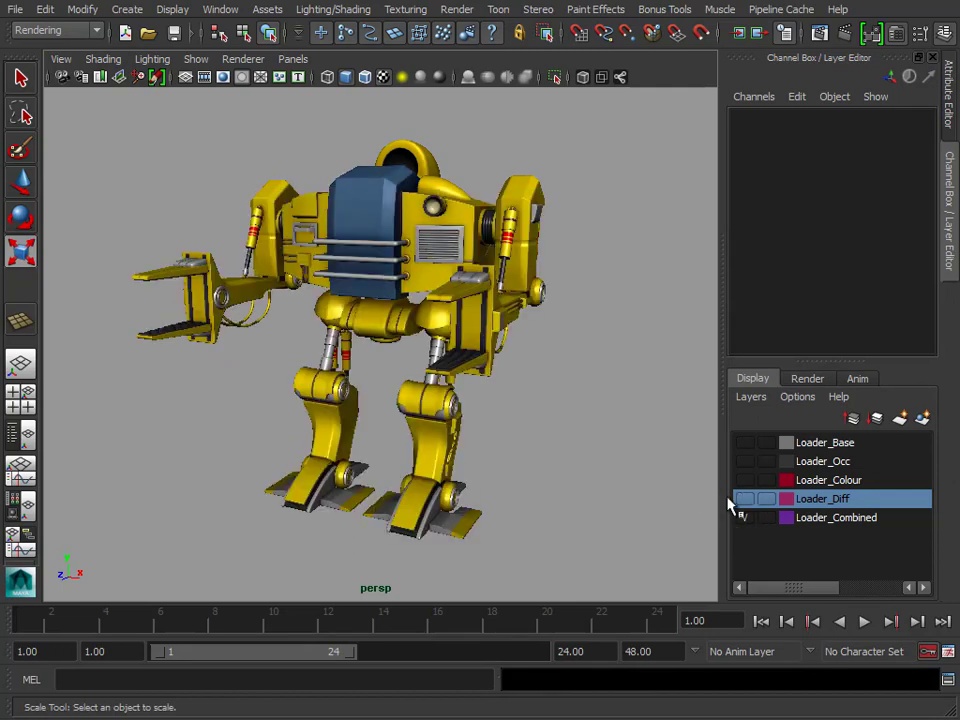
Step: Marquee-select the robot's parts, show the Loader_Diff layer, and undo an accidental move
{"action": "left_click_drag", "start_coordinate": [656, 435], "coordinate": [435, 371], "text": "alt"}
{"action": "right_click_drag", "start_coordinate": [435, 371], "coordinate": [378, 362], "text": "alt"}
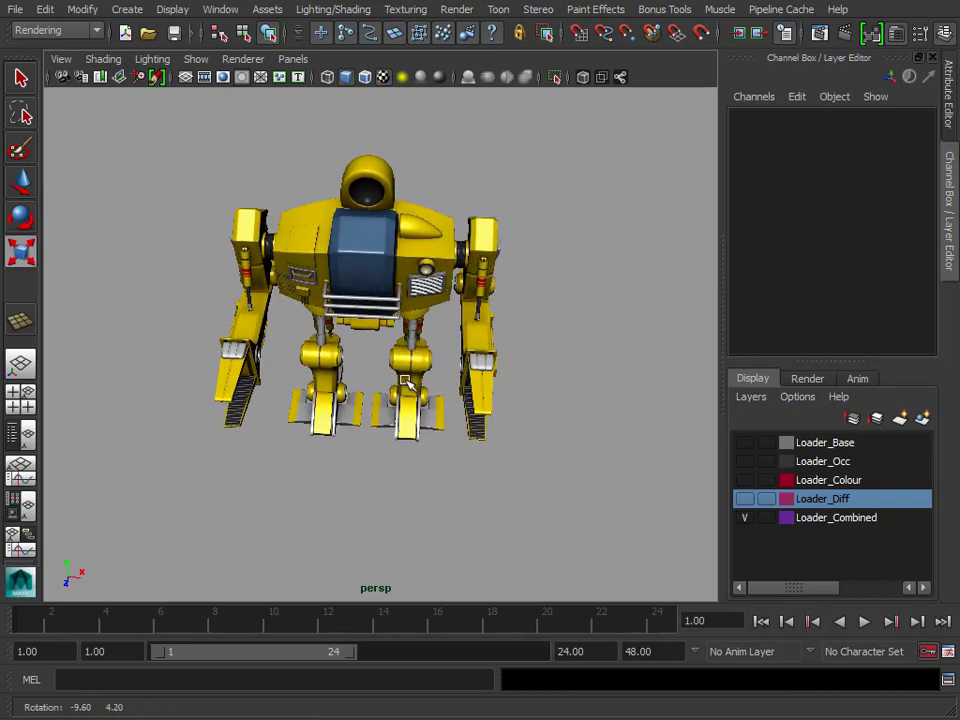
{"action": "left_click_drag", "start_coordinate": [154, 167], "coordinate": [585, 500]}
{"action": "key", "text": "w"}
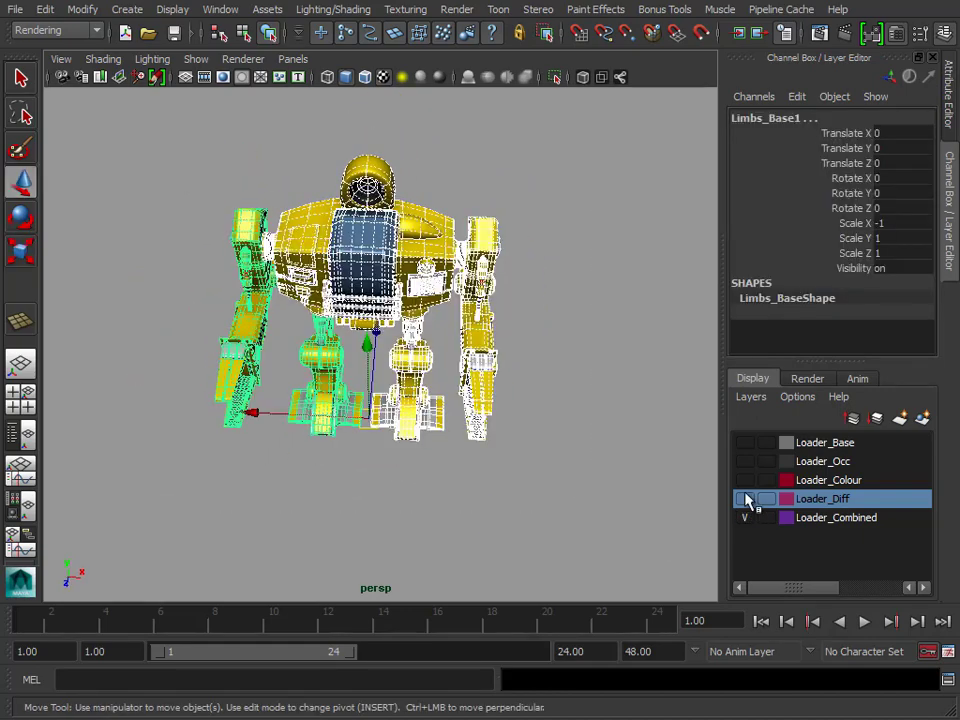
{"action": "left_click", "coordinate": [744, 498]}
{"action": "mouse_move", "coordinate": [450, 330]}
{"action": "left_mouse_down", "text": "alt"}
{"action": "mouse_move", "coordinate": [554, 300]}
{"action": "mouse_move", "coordinate": [430, 225]}
{"action": "mouse_move", "coordinate": [300, 245]}
{"action": "left_mouse_up", "text": "alt"}
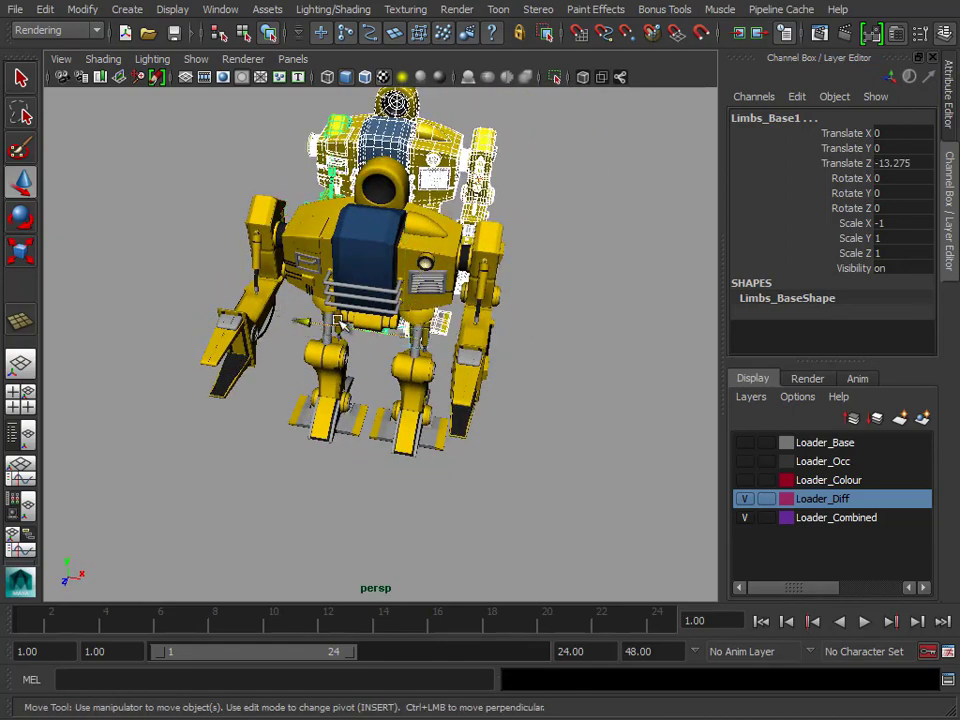
{"action": "key", "text": "shift+z"}
{"action": "key", "text": "shift+z"}
{"action": "key", "text": "z"}
{"action": "key", "text": "z"}
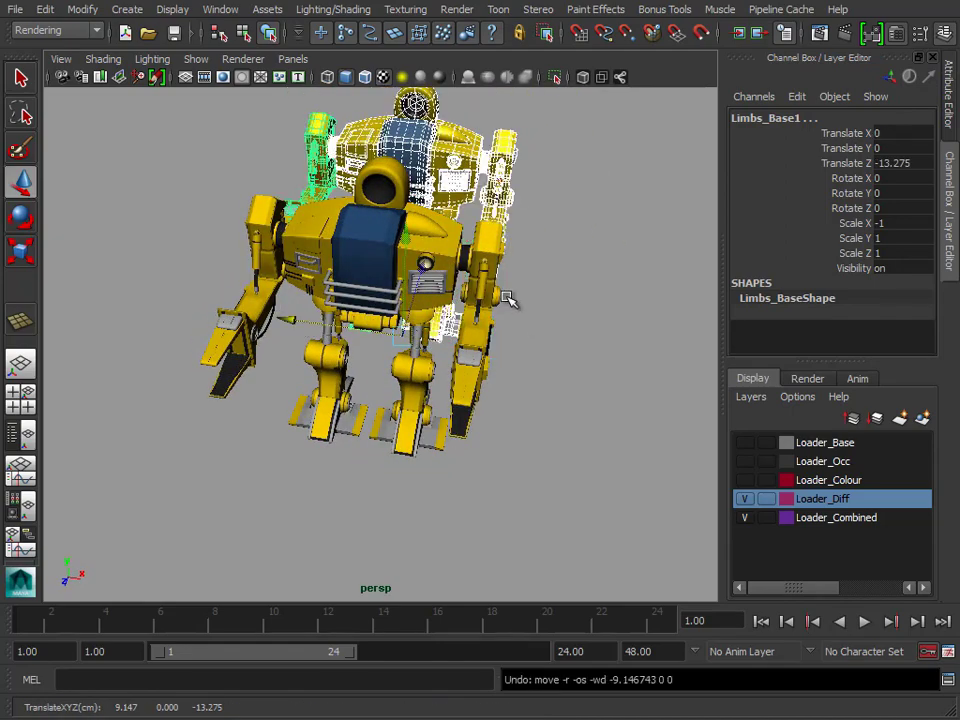
Step: Group the selected parts with Ctrl+G and move the group along X beside the other robot
{"action": "key", "text": "ctrl+g"}
{"action": "left_click_drag", "start_coordinate": [523, 249], "coordinate": [536, 506]}
{"action": "left_click", "coordinate": [579, 471]}
{"action": "left_click_drag", "start_coordinate": [579, 471], "coordinate": [598, 401], "text": "alt"}
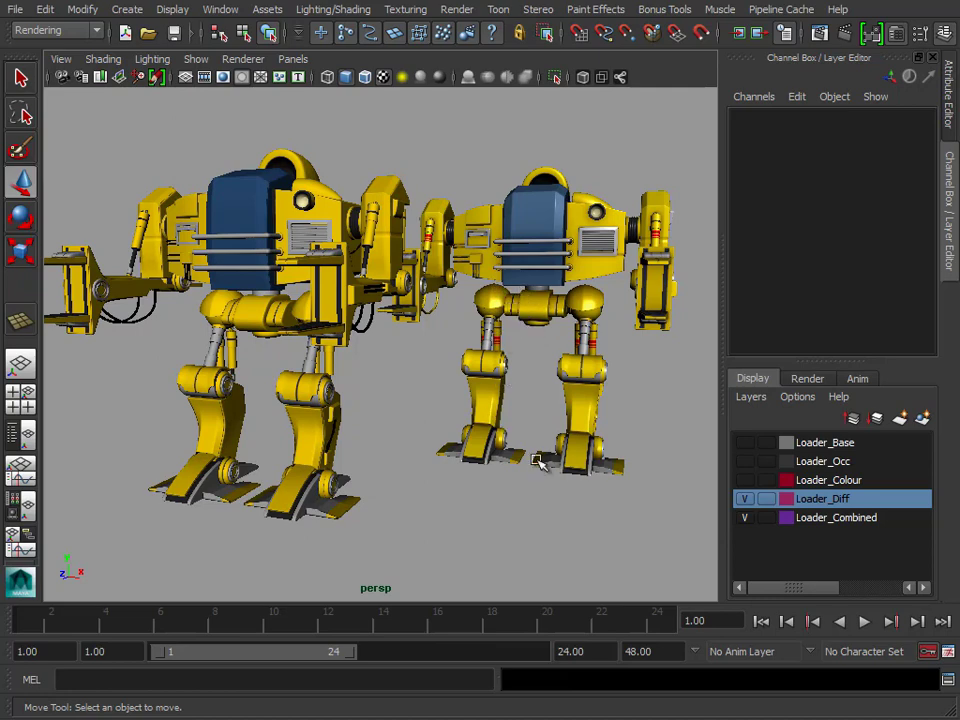
{"action": "right_click_drag", "start_coordinate": [512, 310], "coordinate": [517, 486], "text": "alt"}
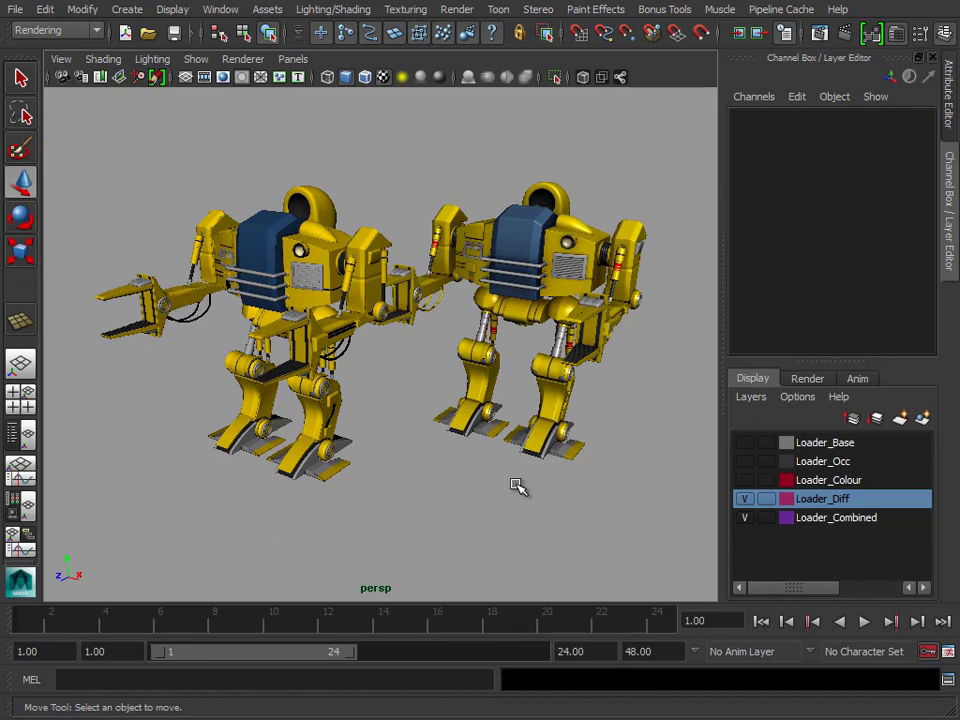